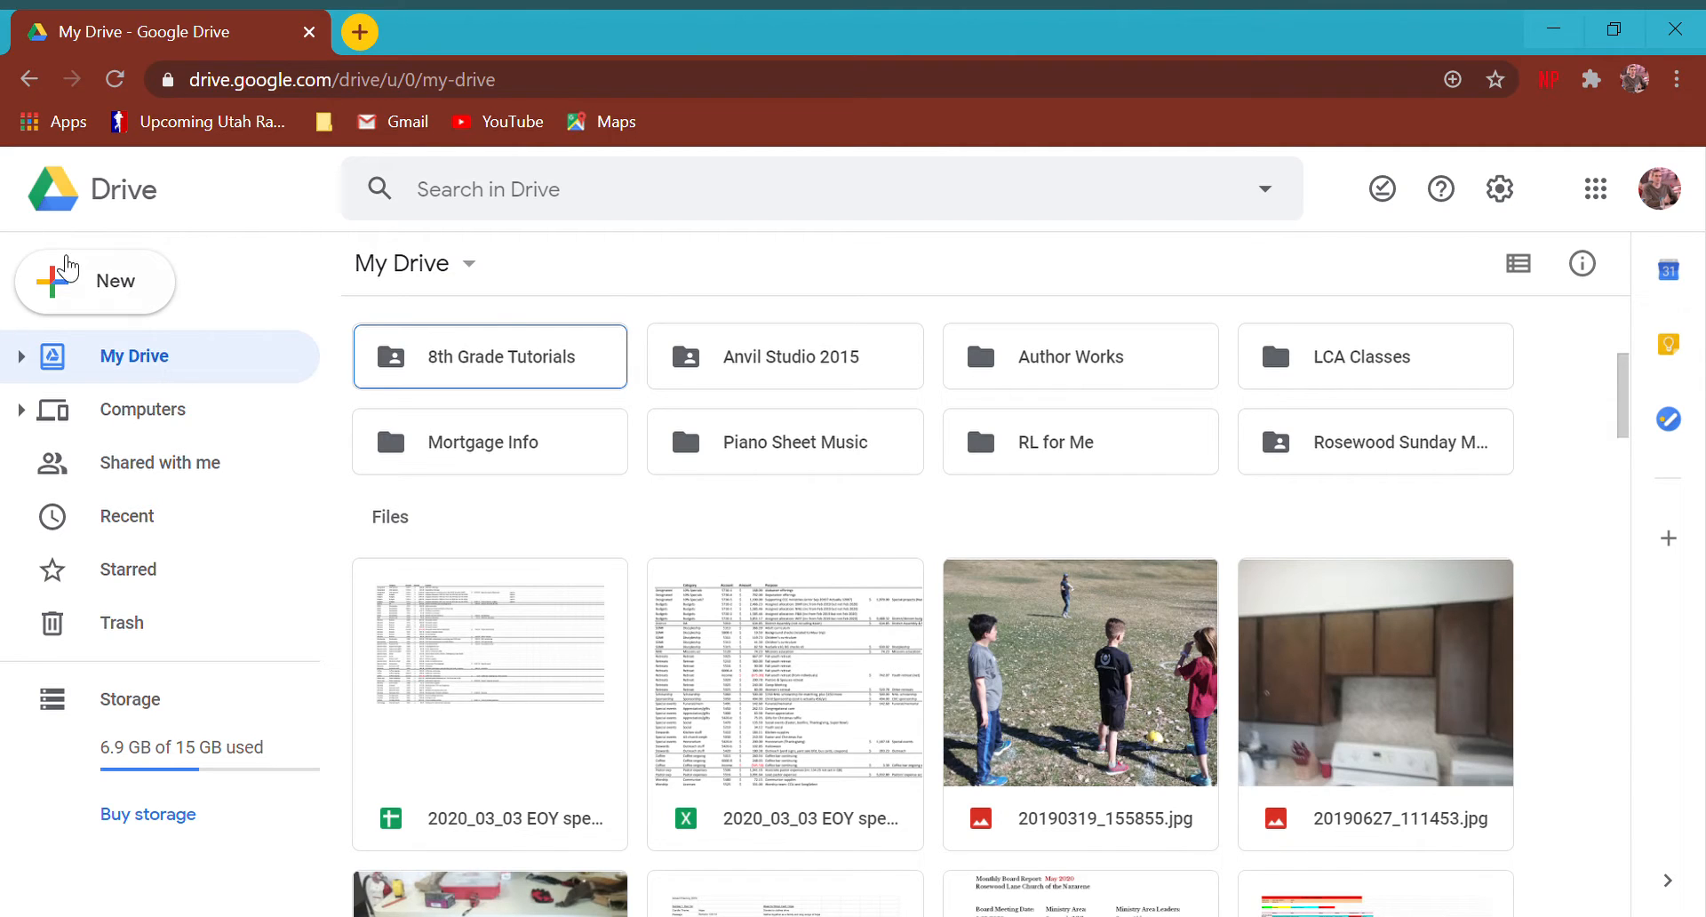
Step: Open the Google Sheets template gallery to start a new spreadsheet from a template
{"action": "left_click", "coordinate": [98, 284]}
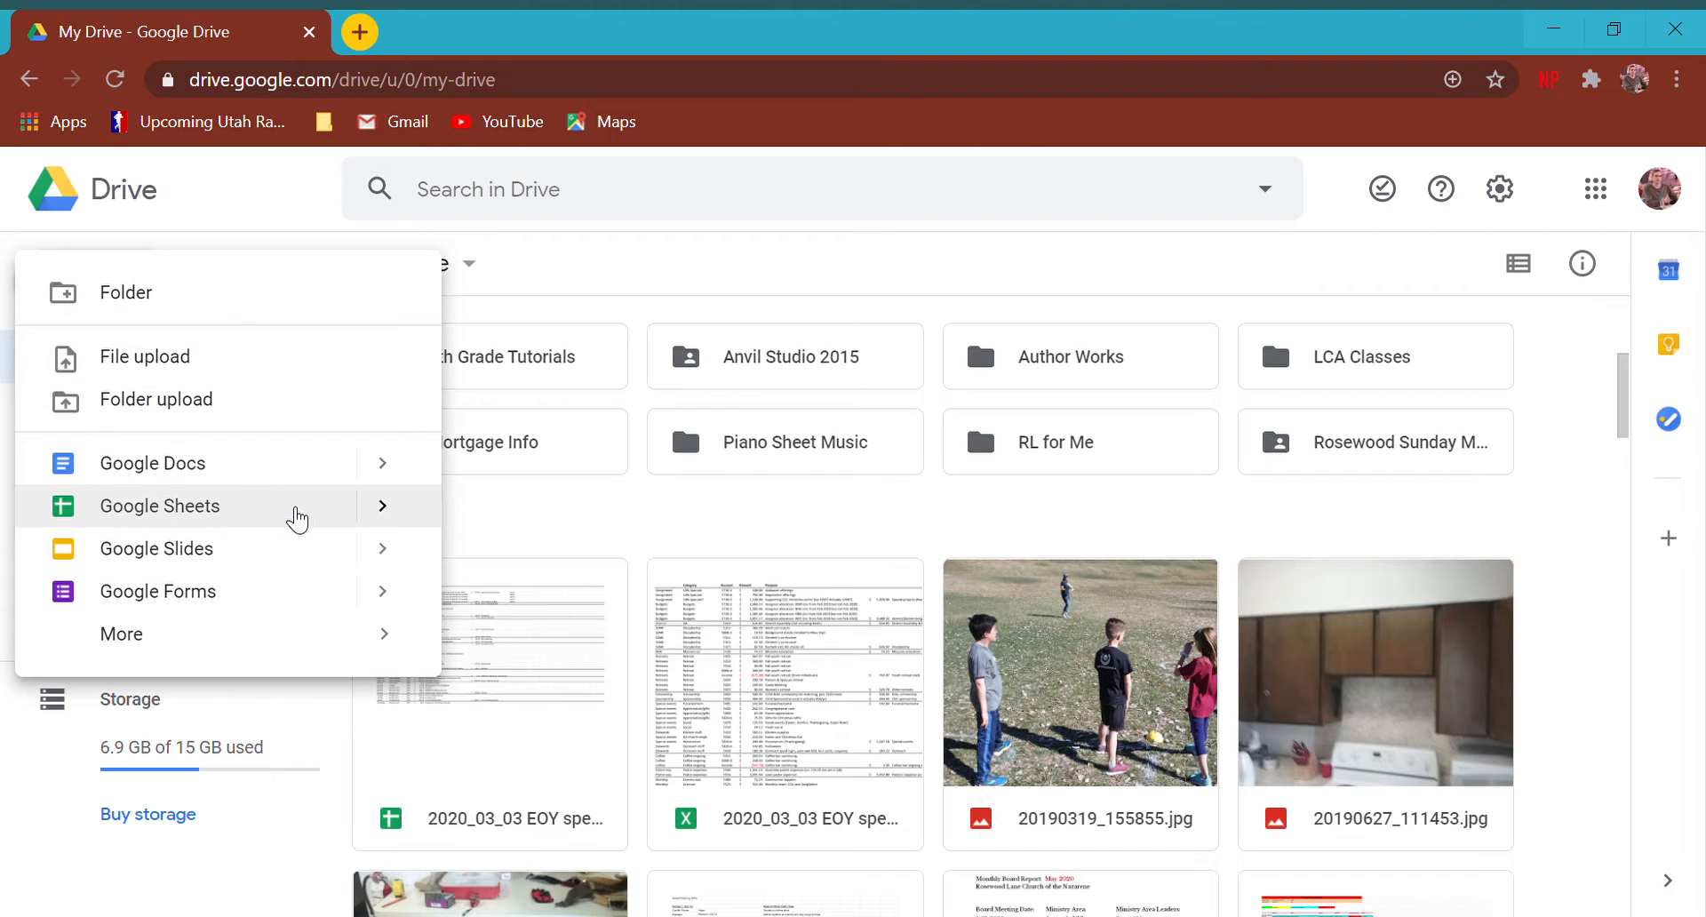
{"action": "mouse_move", "coordinate": [396, 513]}
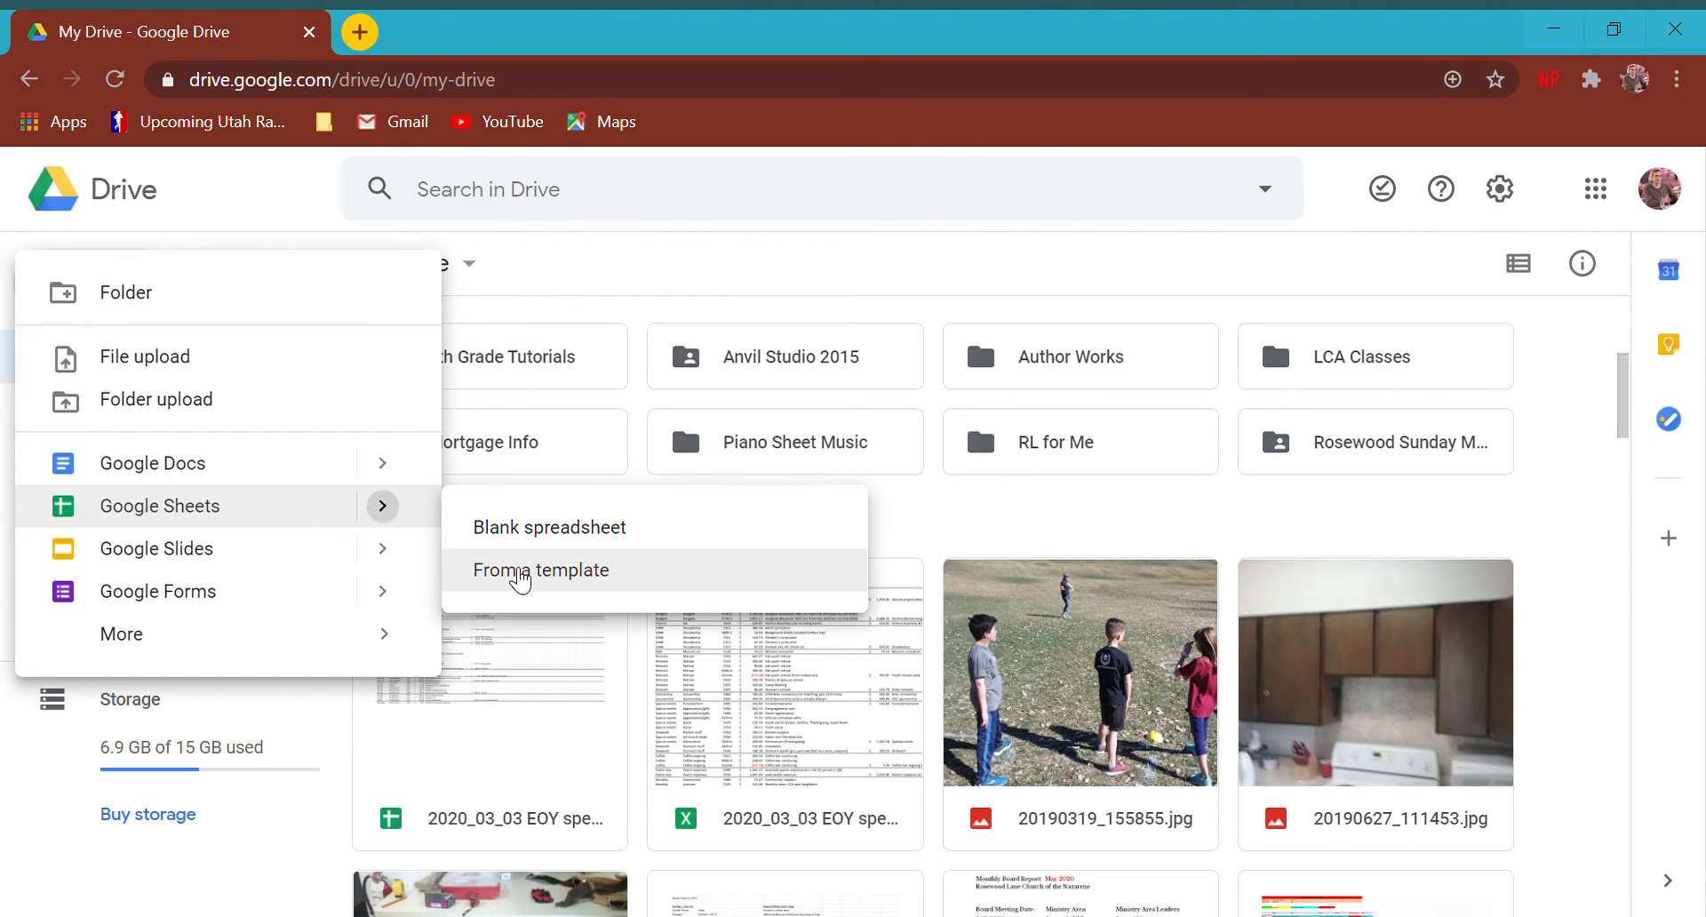
{"action": "left_click", "coordinate": [519, 573]}
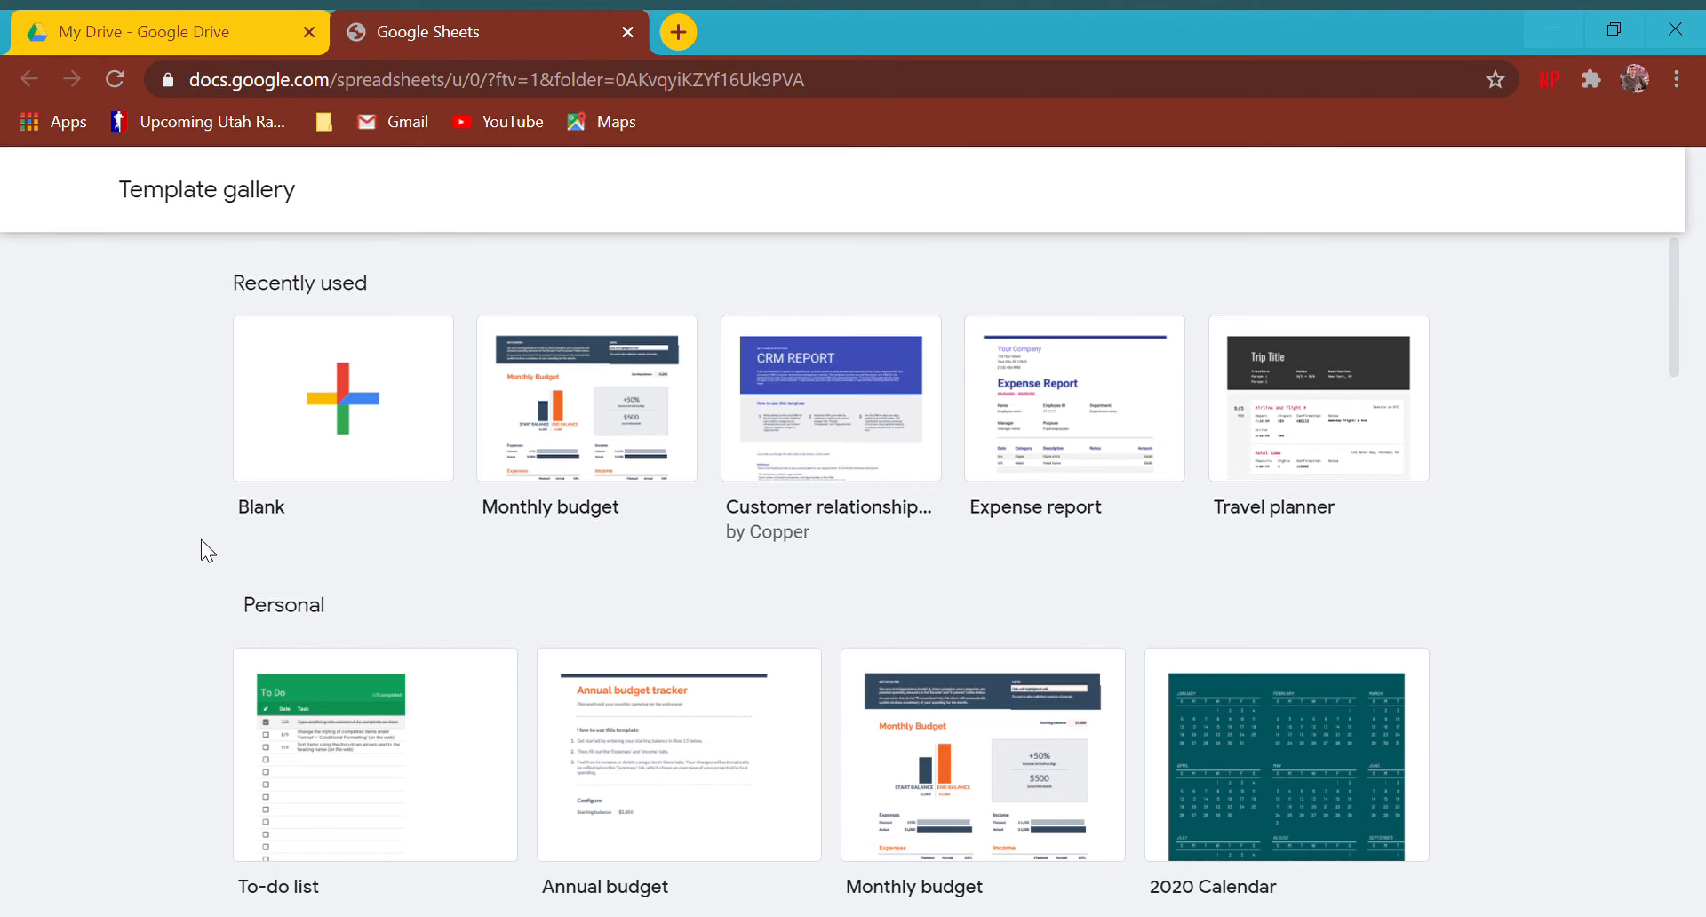
Step: Look through the template gallery's categories and create a spreadsheet from the Monthly budget template
{"action": "scroll", "coordinate": [155, 547], "scroll_direction": "down", "scroll_amount": 3}
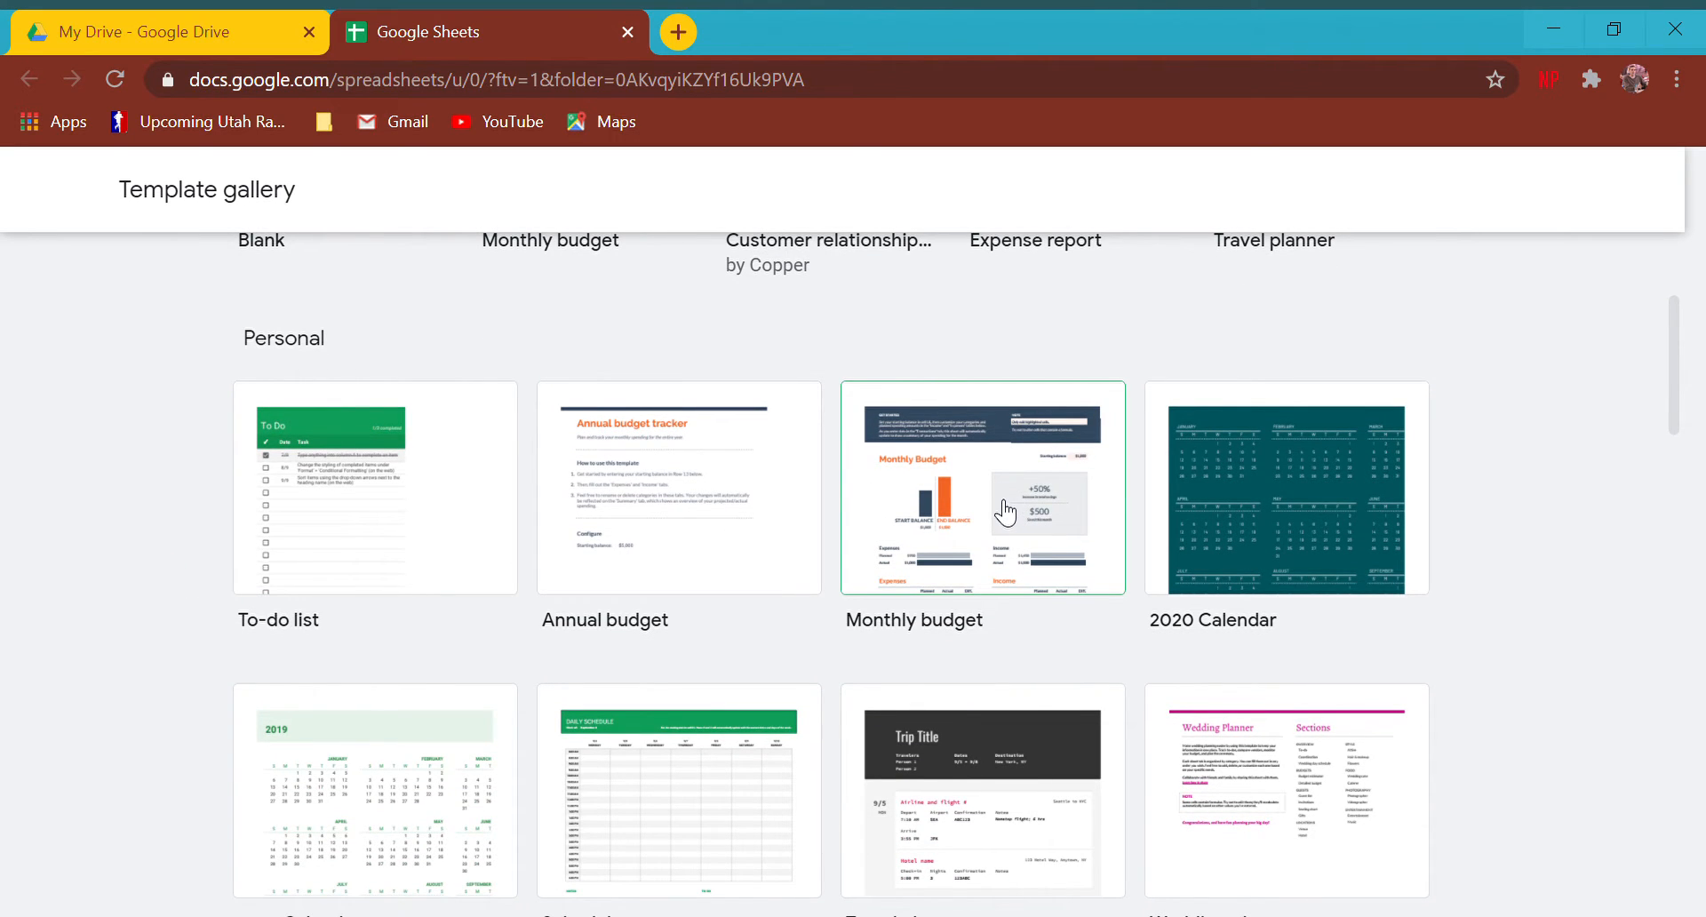
{"action": "scroll", "coordinate": [976, 518], "scroll_direction": "down", "scroll_amount": 1}
{"action": "scroll", "coordinate": [975, 519], "scroll_direction": "down", "scroll_amount": 10}
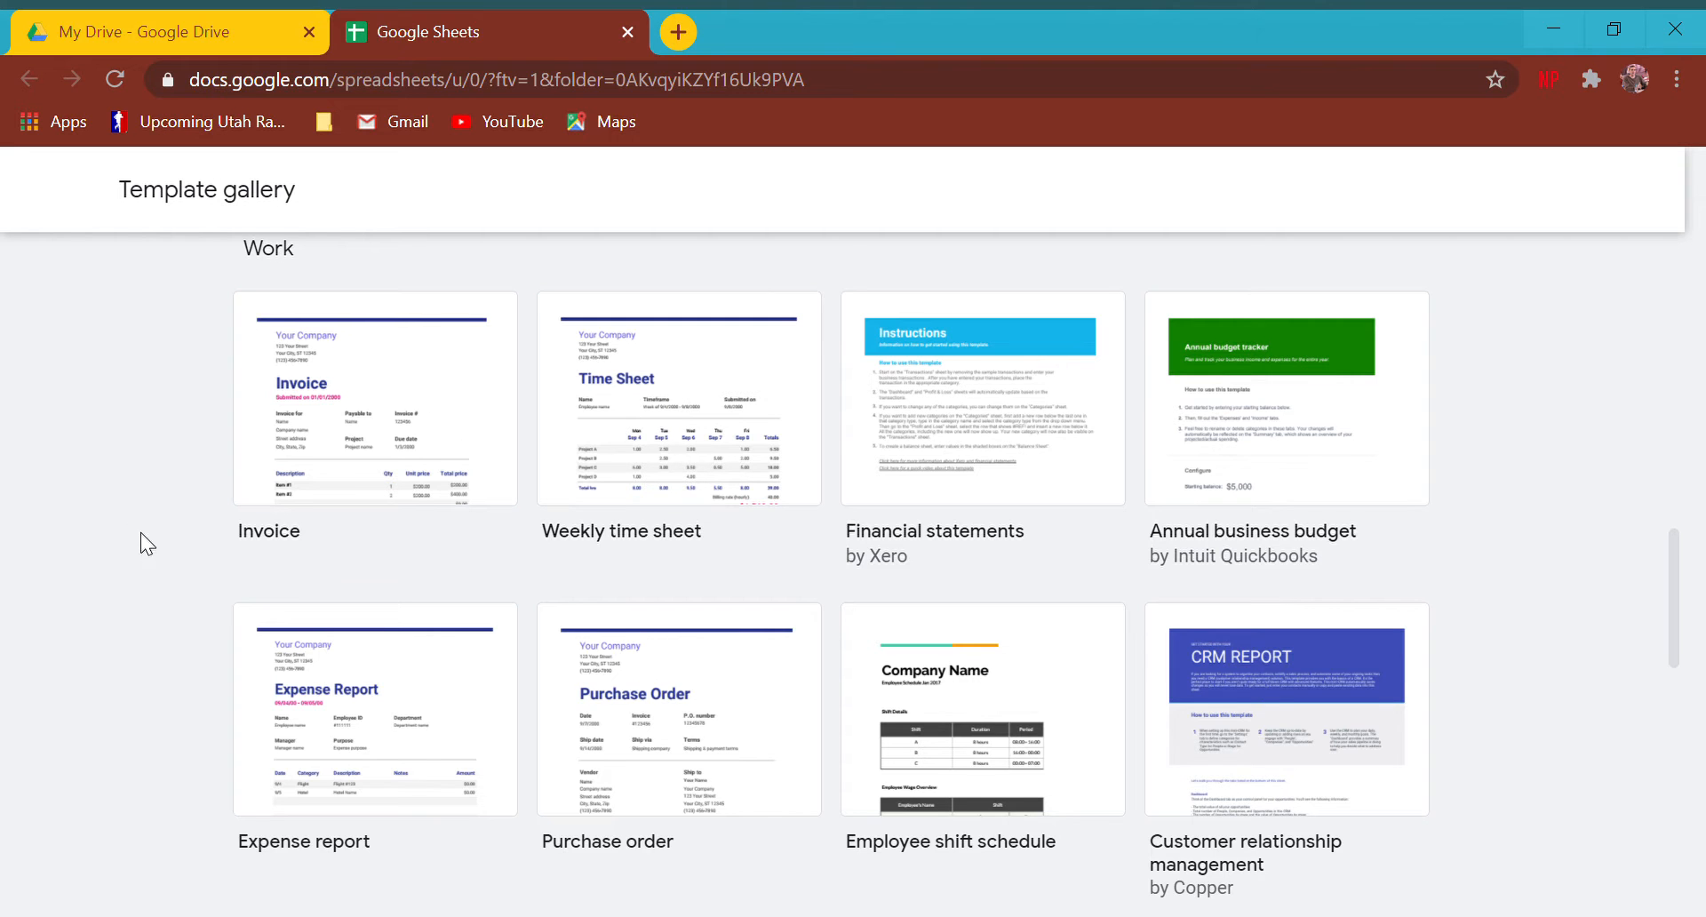
{"action": "scroll", "coordinate": [126, 526], "scroll_direction": "down", "scroll_amount": 6}
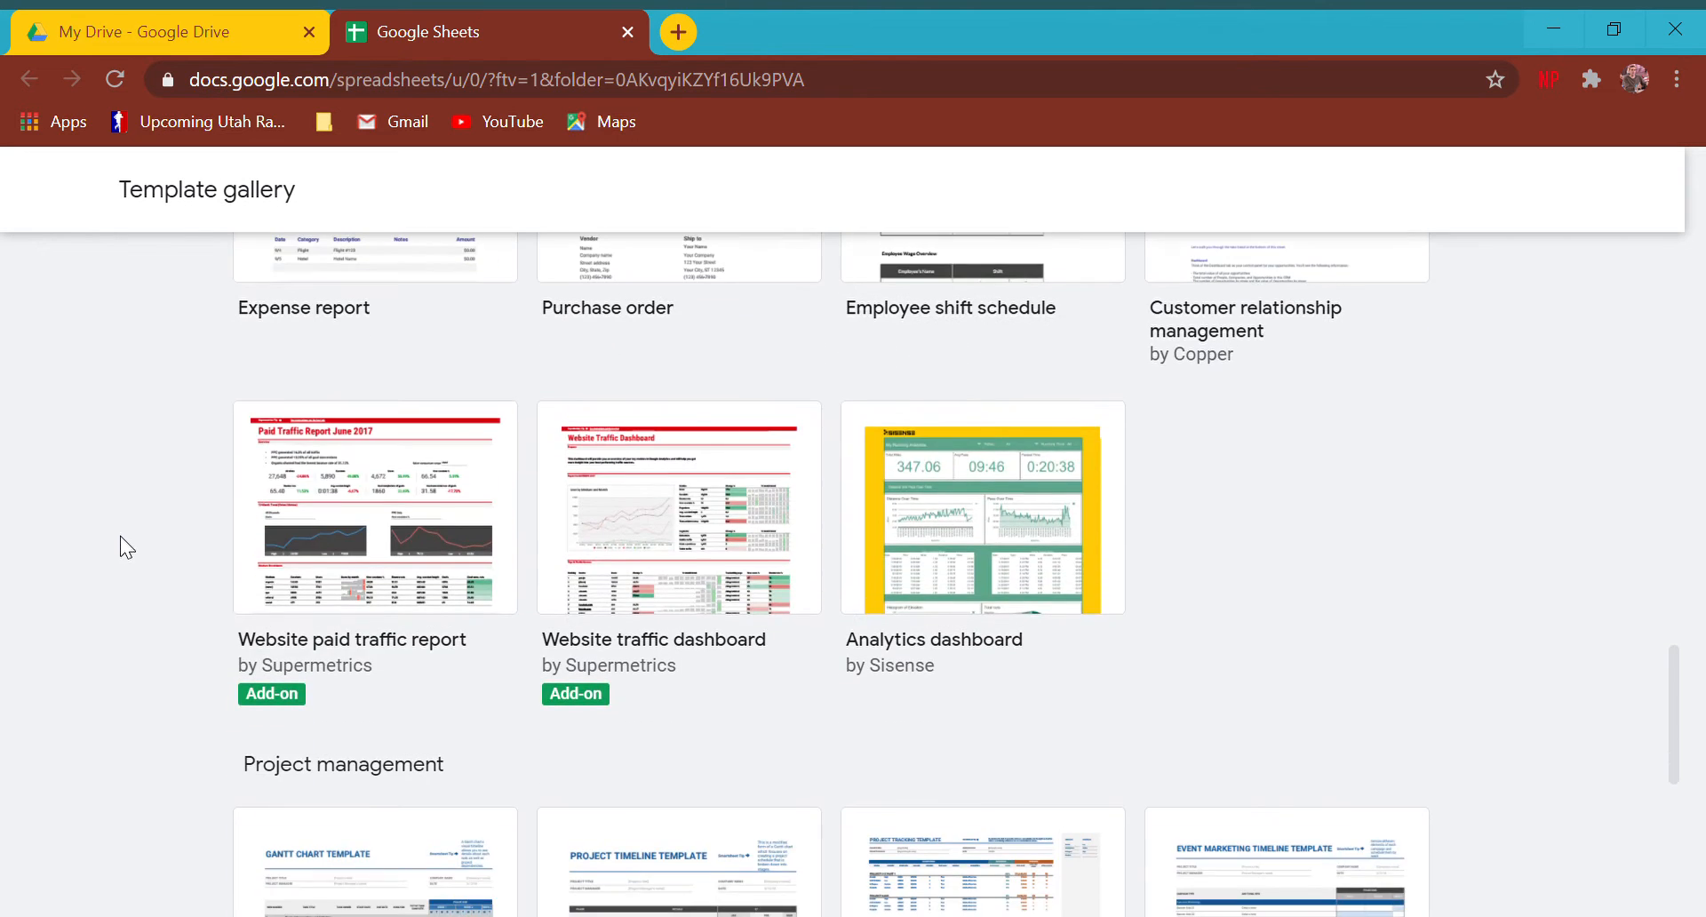
{"action": "scroll", "coordinate": [92, 527], "scroll_direction": "down", "scroll_amount": 4}
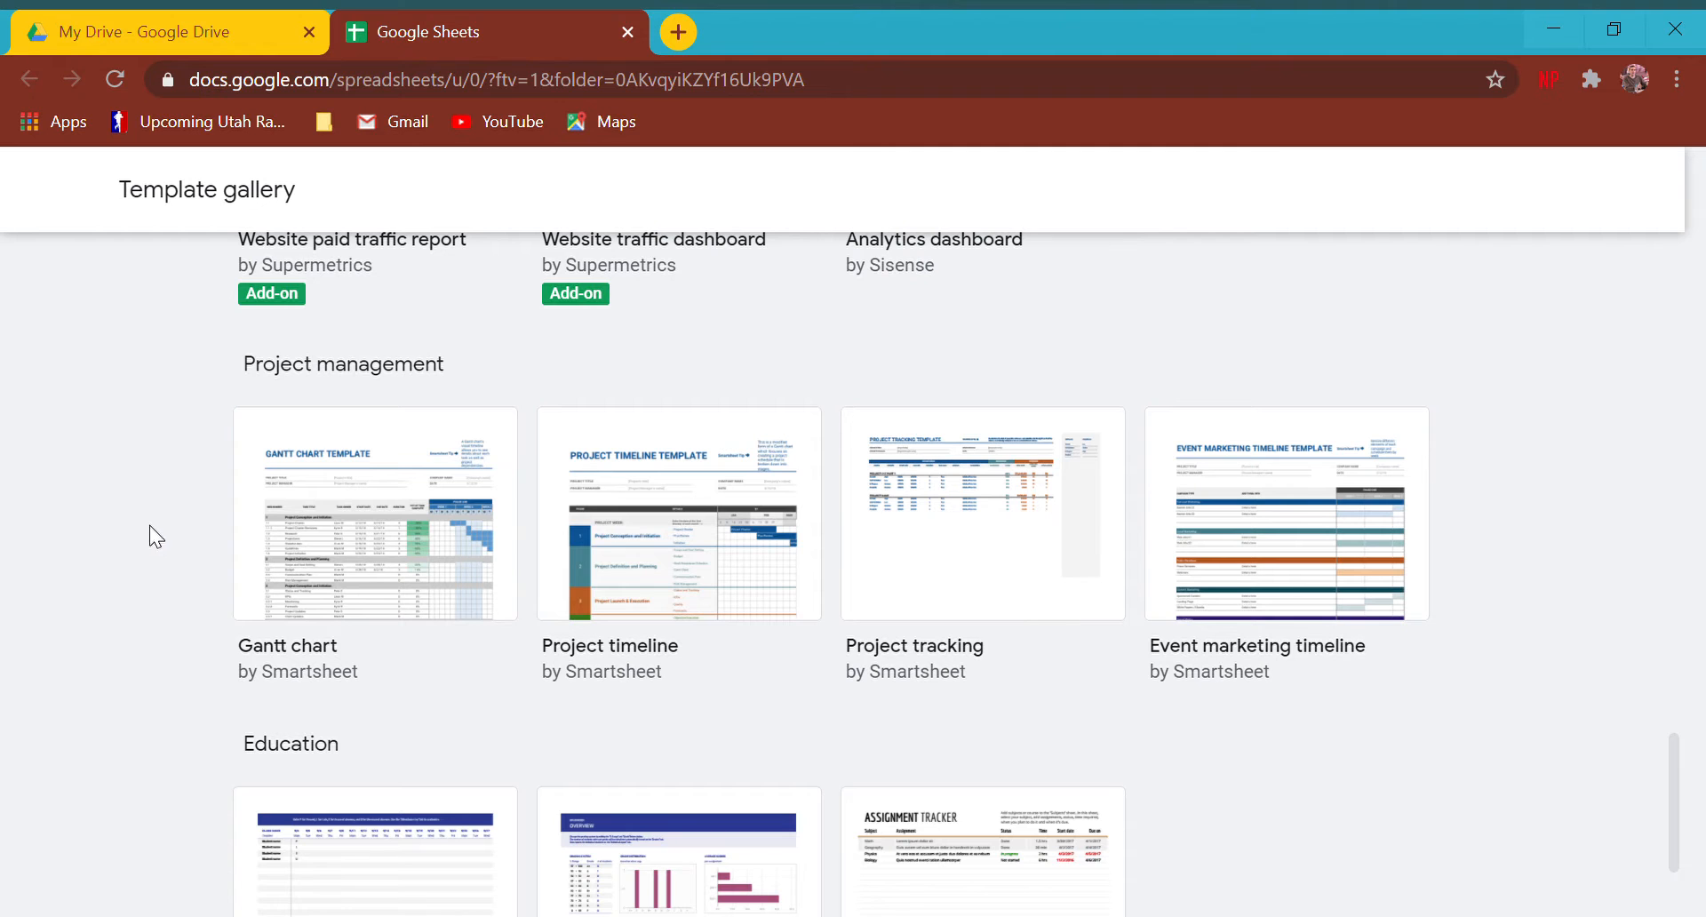
{"action": "scroll", "coordinate": [149, 528], "scroll_direction": "down", "scroll_amount": 2}
{"action": "scroll", "coordinate": [172, 520], "scroll_direction": "up", "scroll_amount": 5}
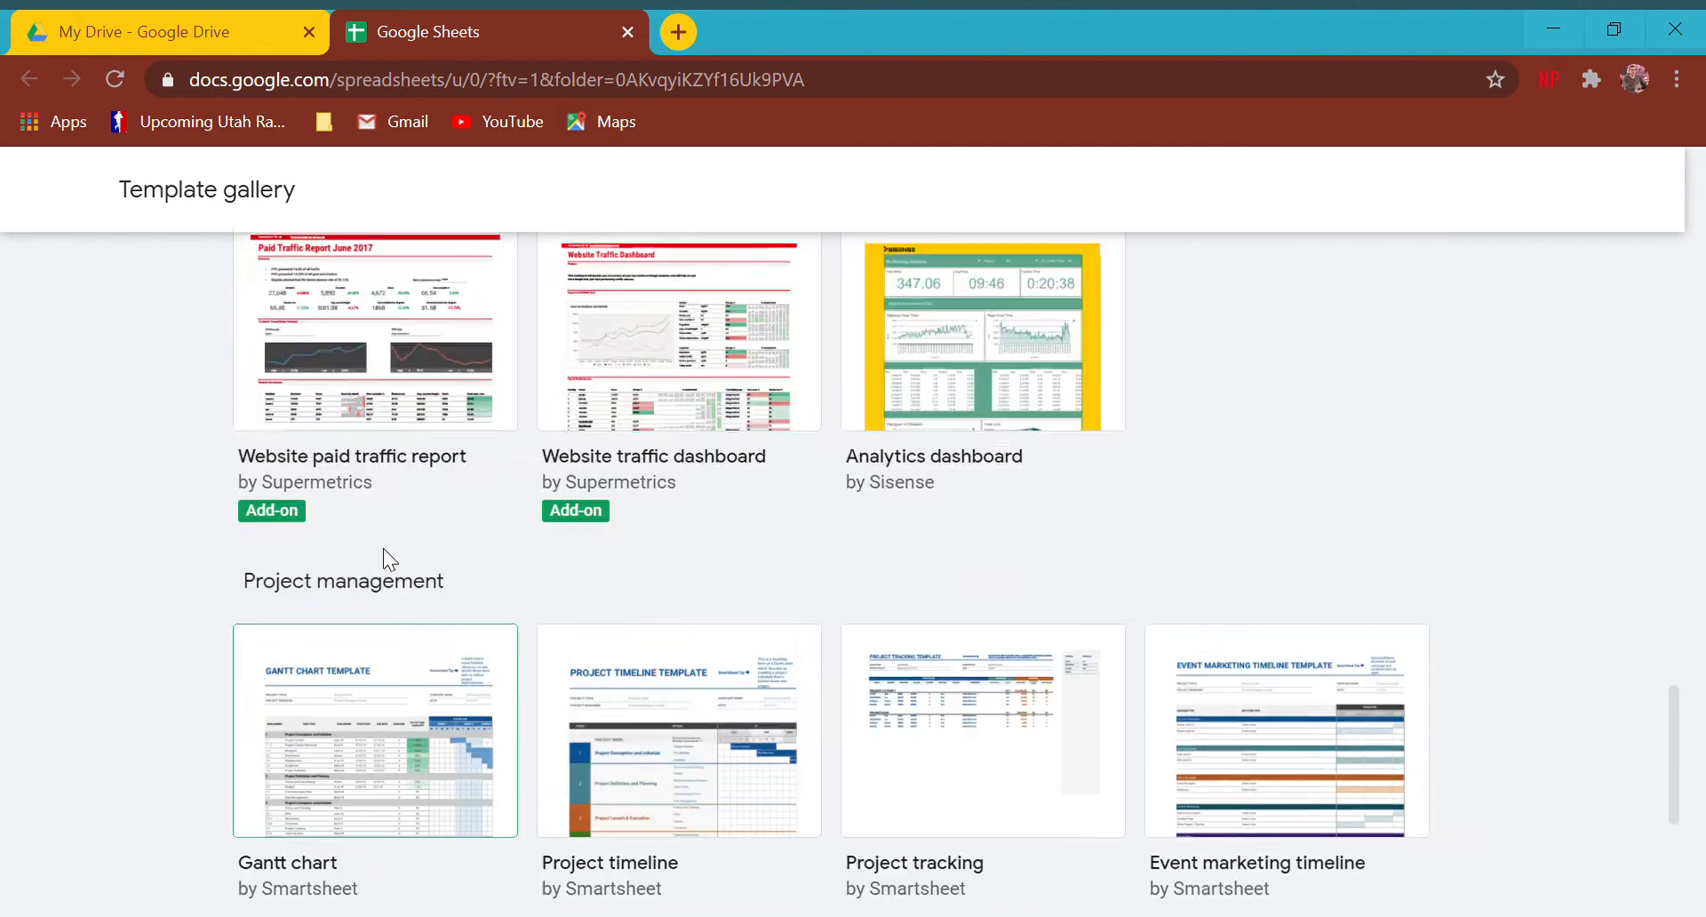
{"action": "scroll", "coordinate": [384, 558], "scroll_direction": "up", "scroll_amount": 20}
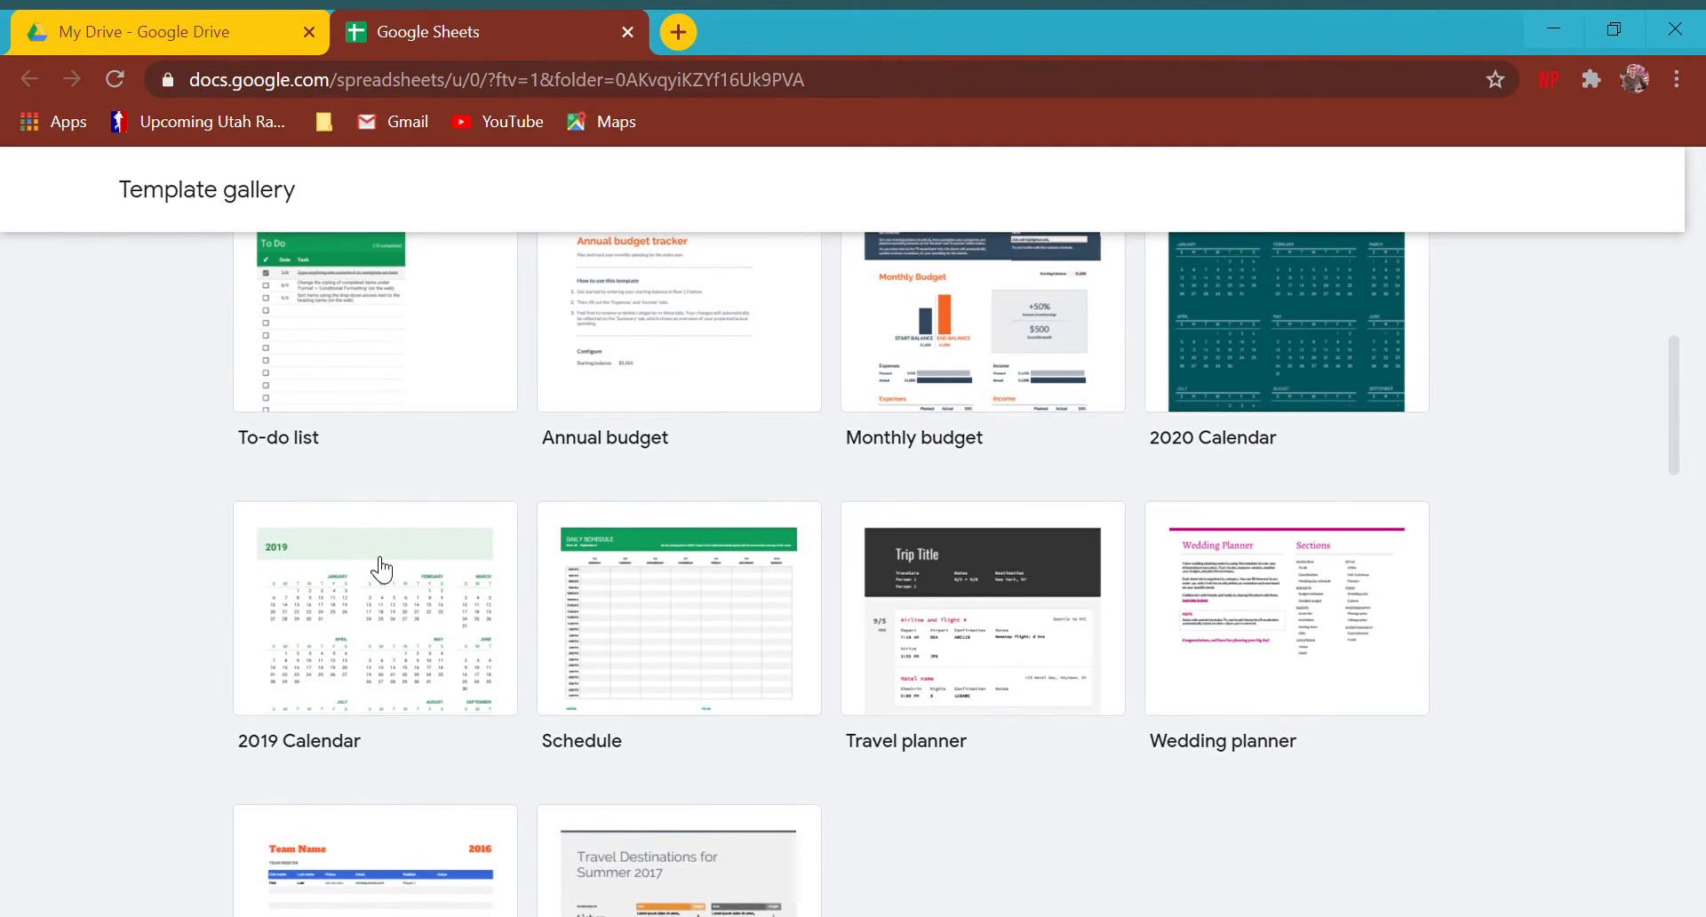
{"action": "scroll", "coordinate": [586, 569], "scroll_direction": "up", "scroll_amount": 2}
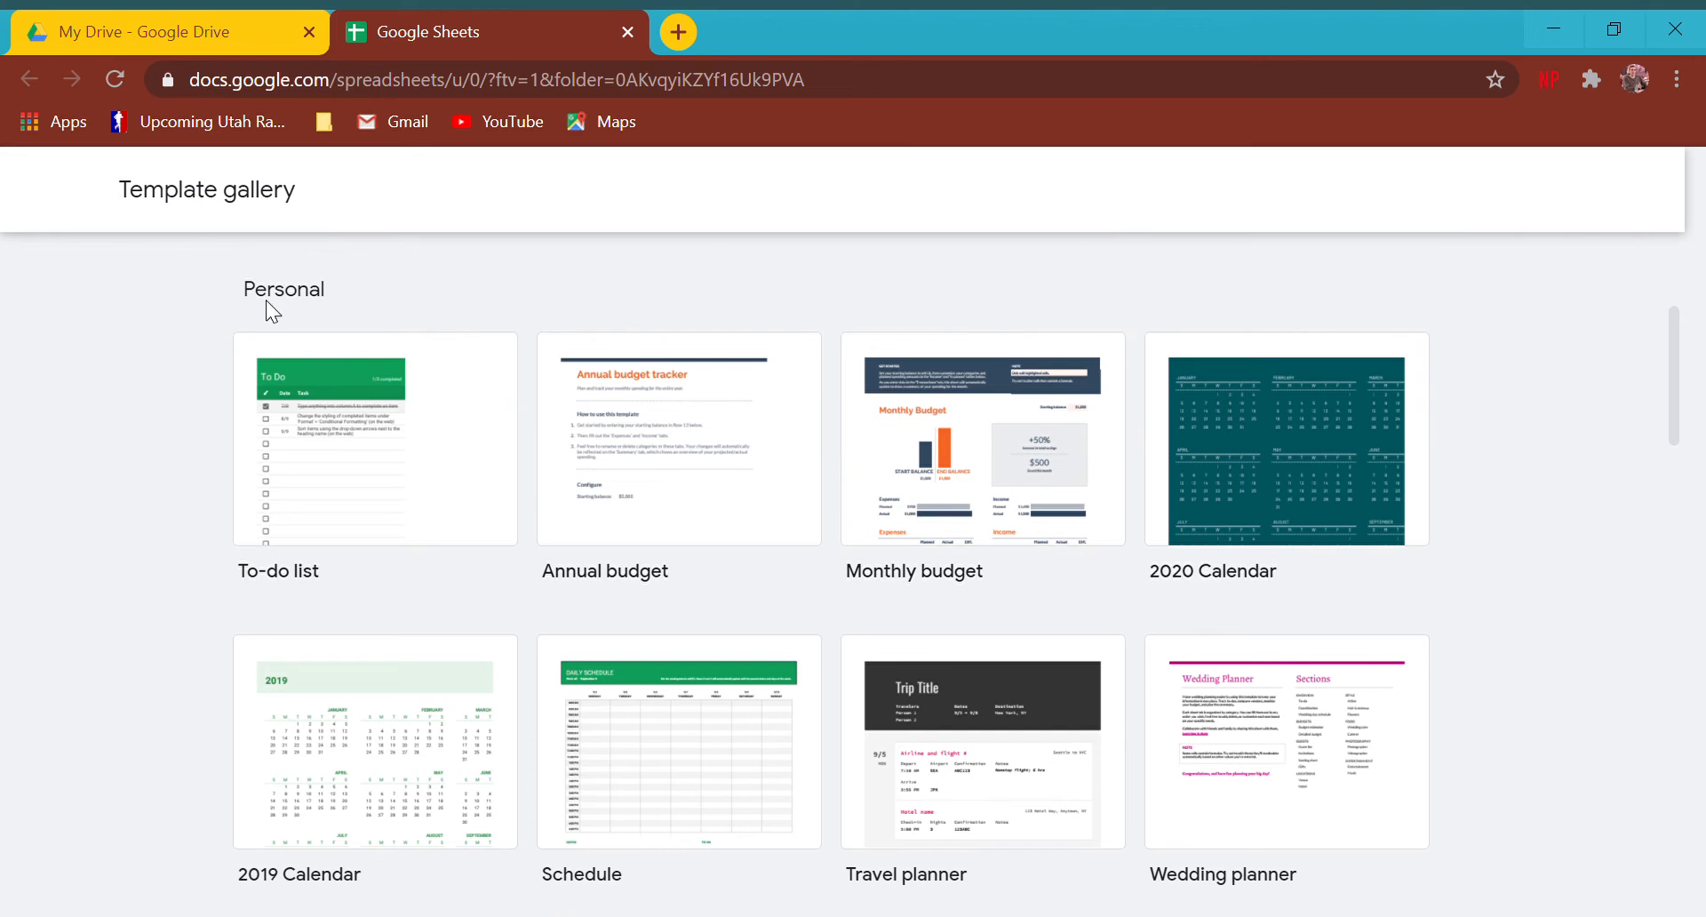
{"action": "scroll", "coordinate": [638, 524], "scroll_direction": "up", "scroll_amount": 4}
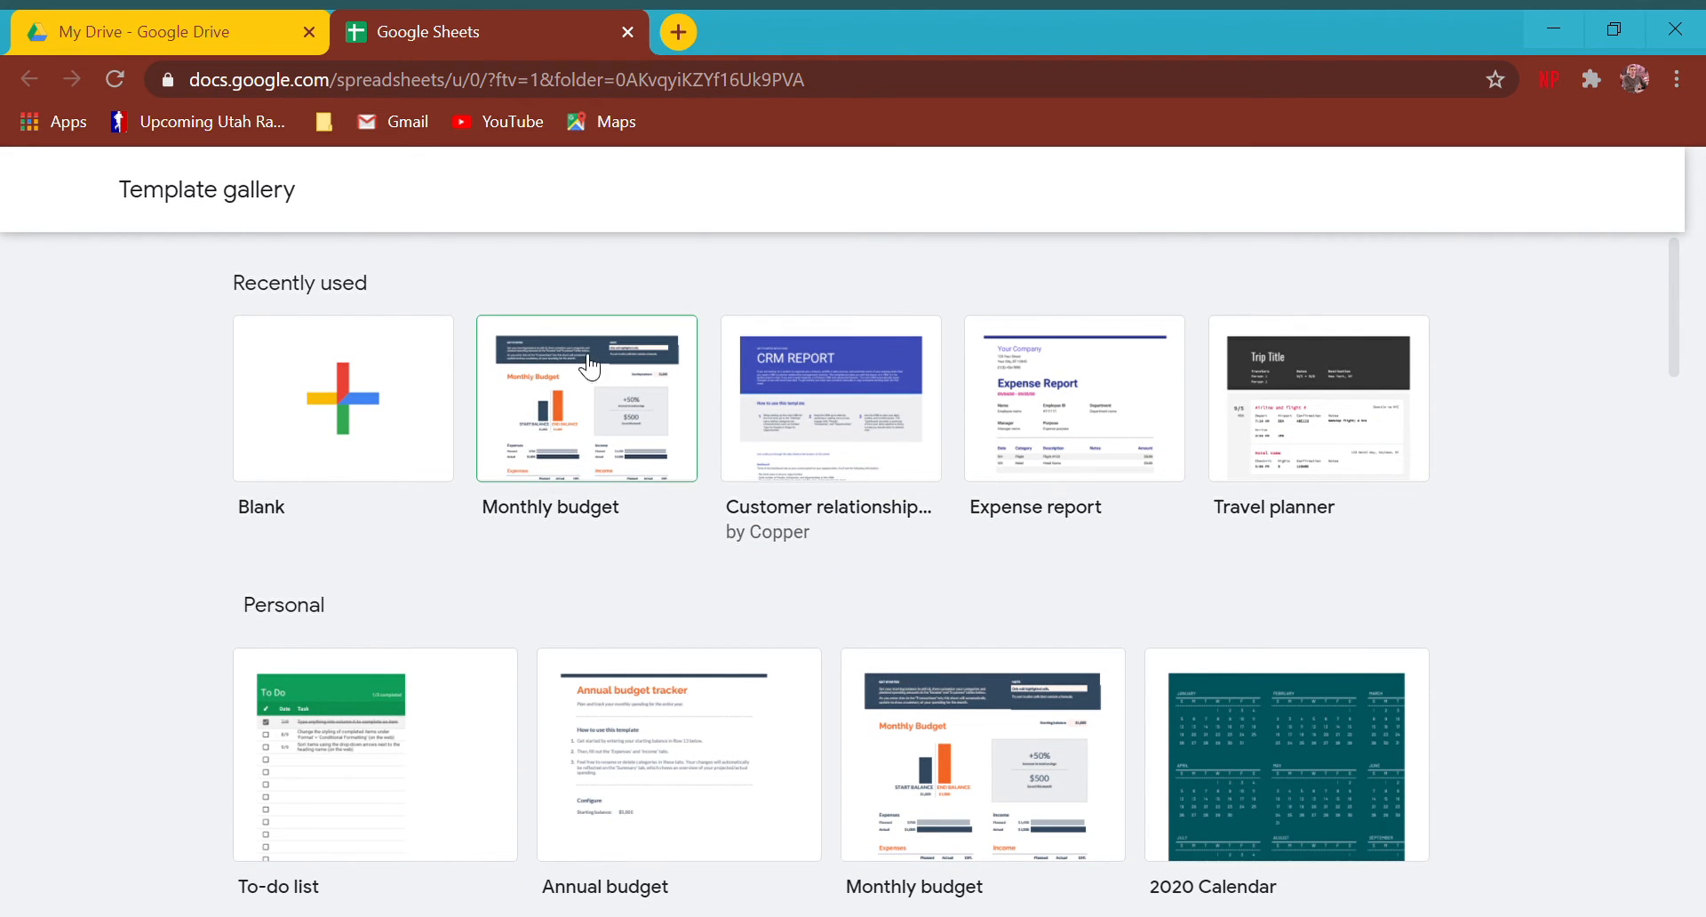
{"action": "left_click", "coordinate": [585, 404]}
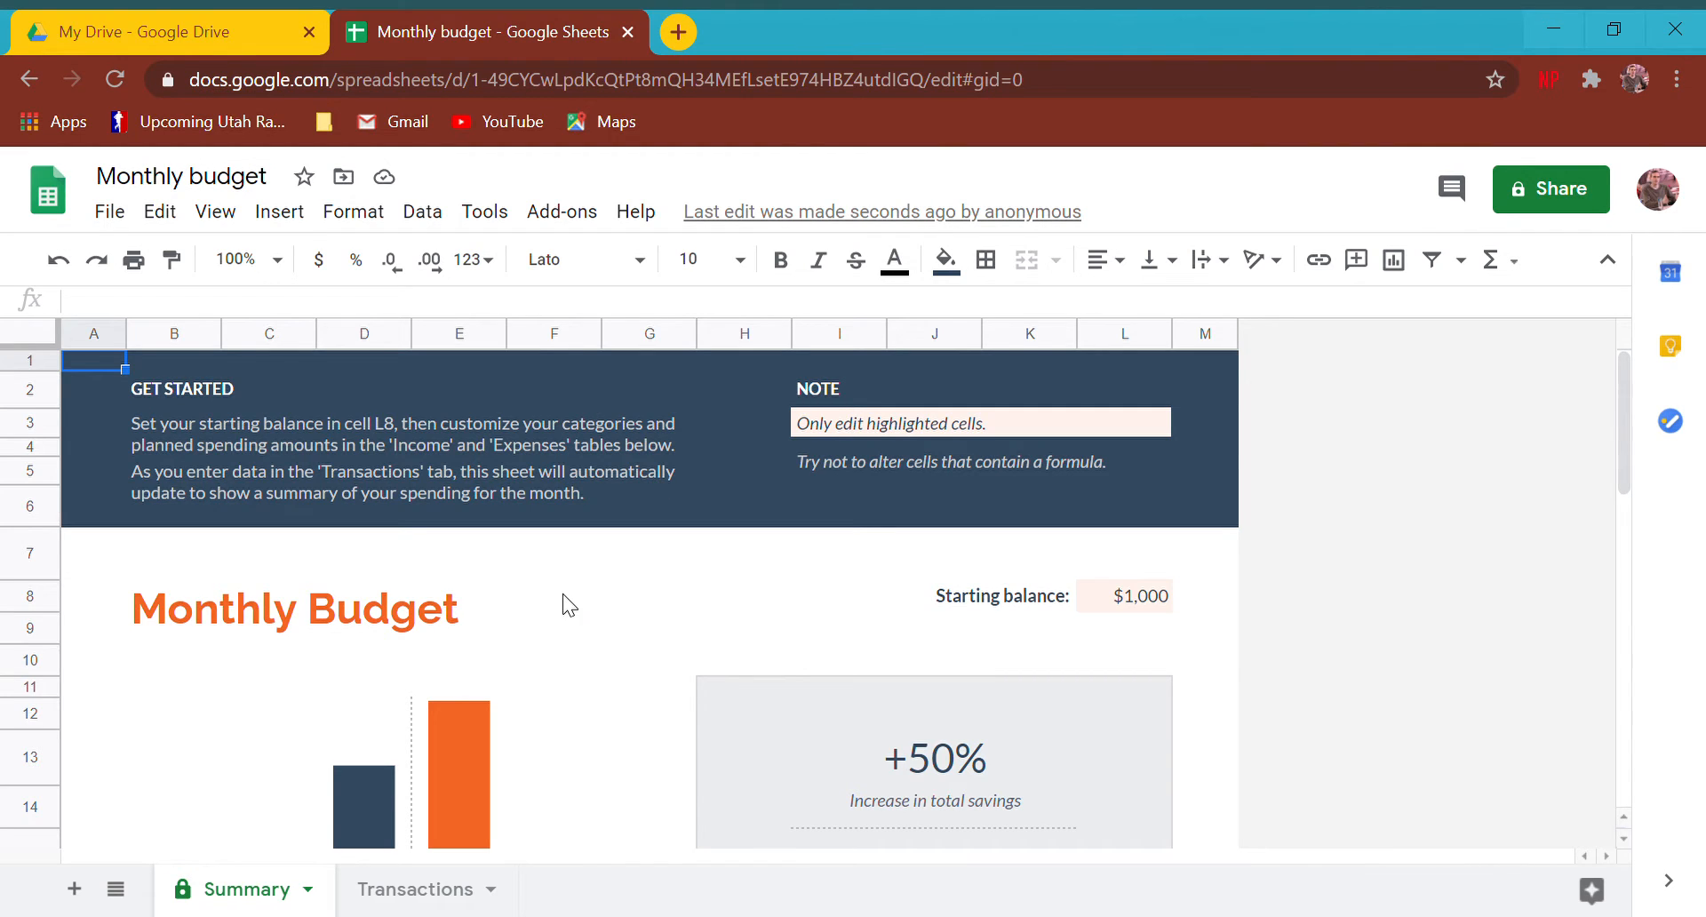
Step: View the Transactions sheet, and review the editing notes and starting balance cell on the Summary sheet
{"action": "left_click", "coordinate": [438, 899]}
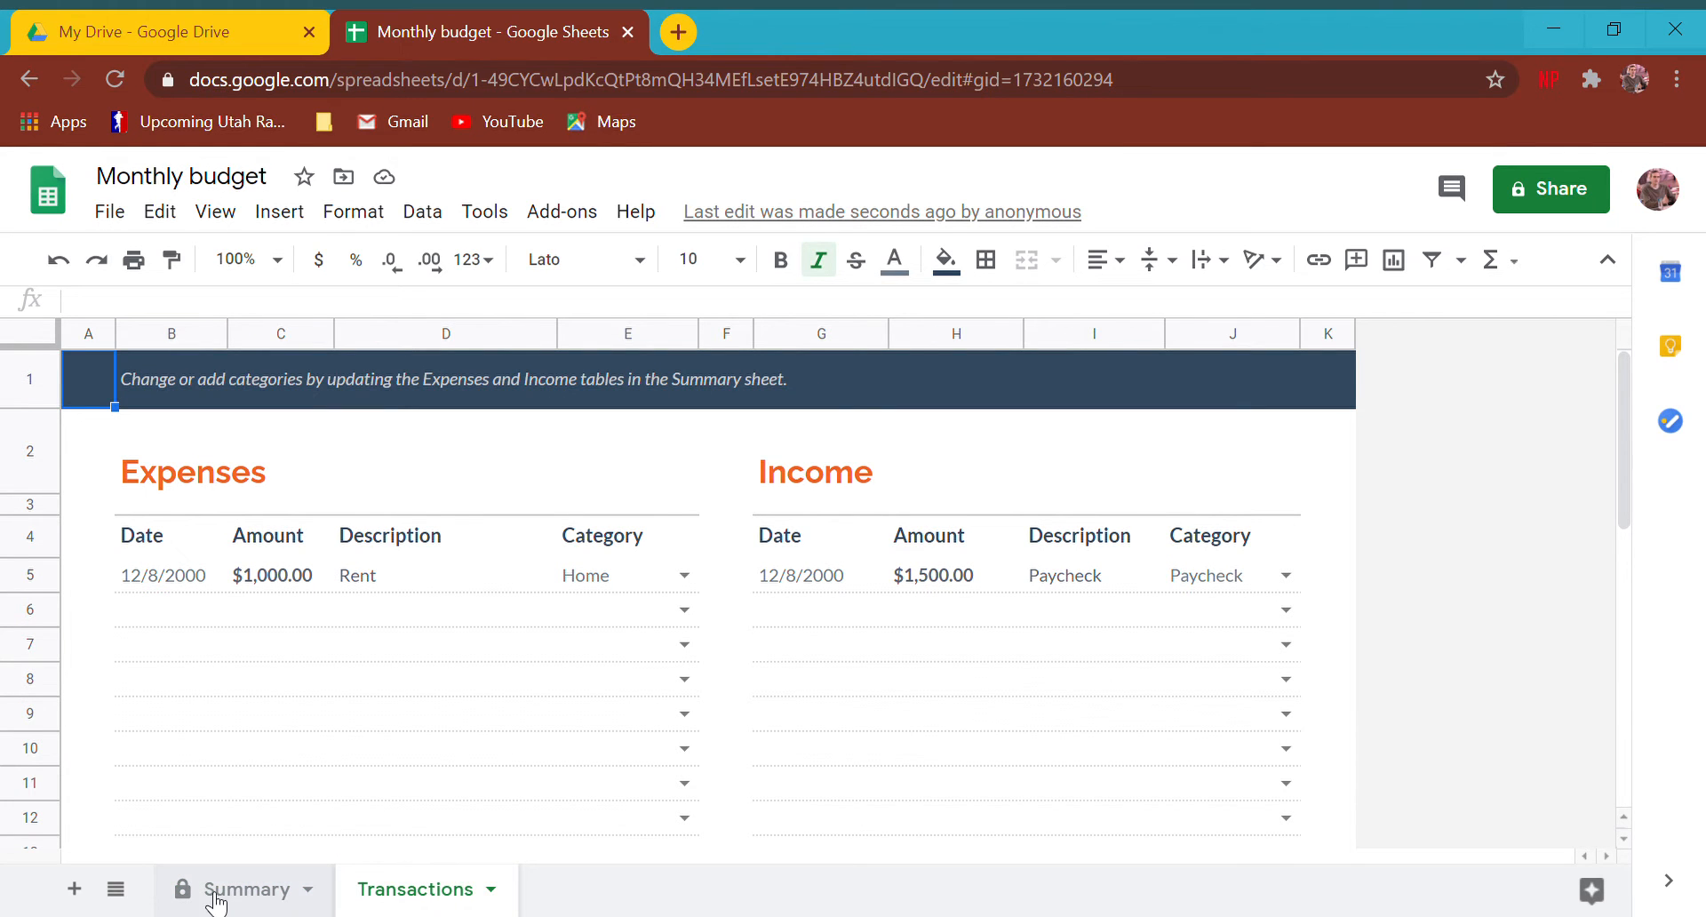
{"action": "left_click", "coordinate": [228, 899]}
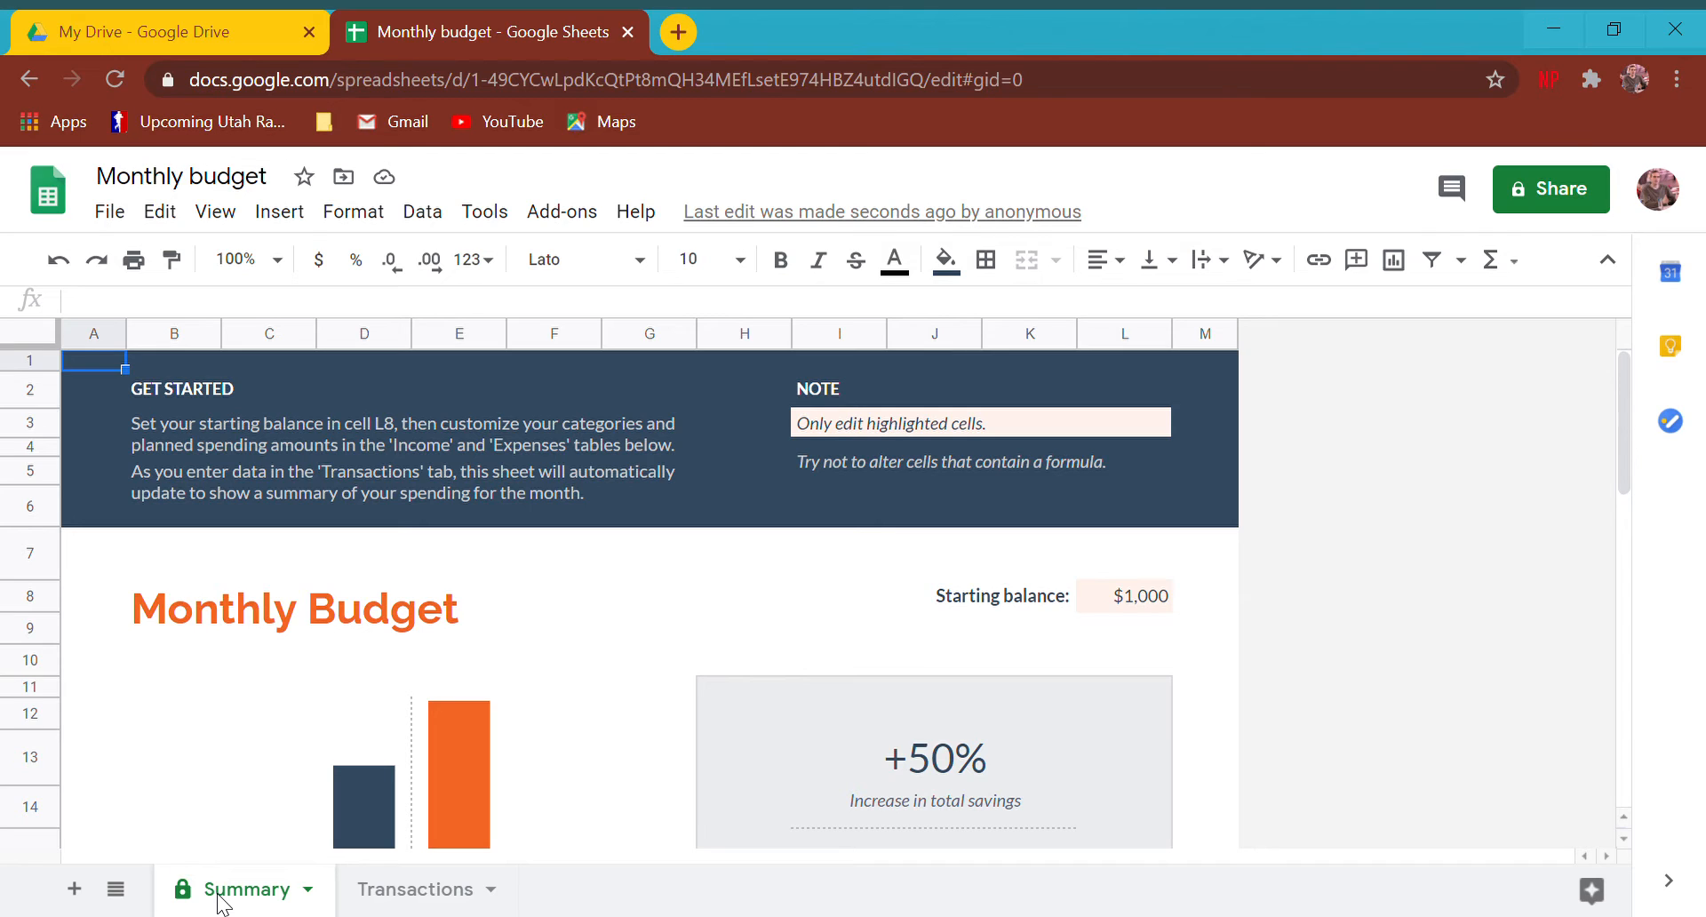
{"action": "left_click", "coordinate": [868, 421]}
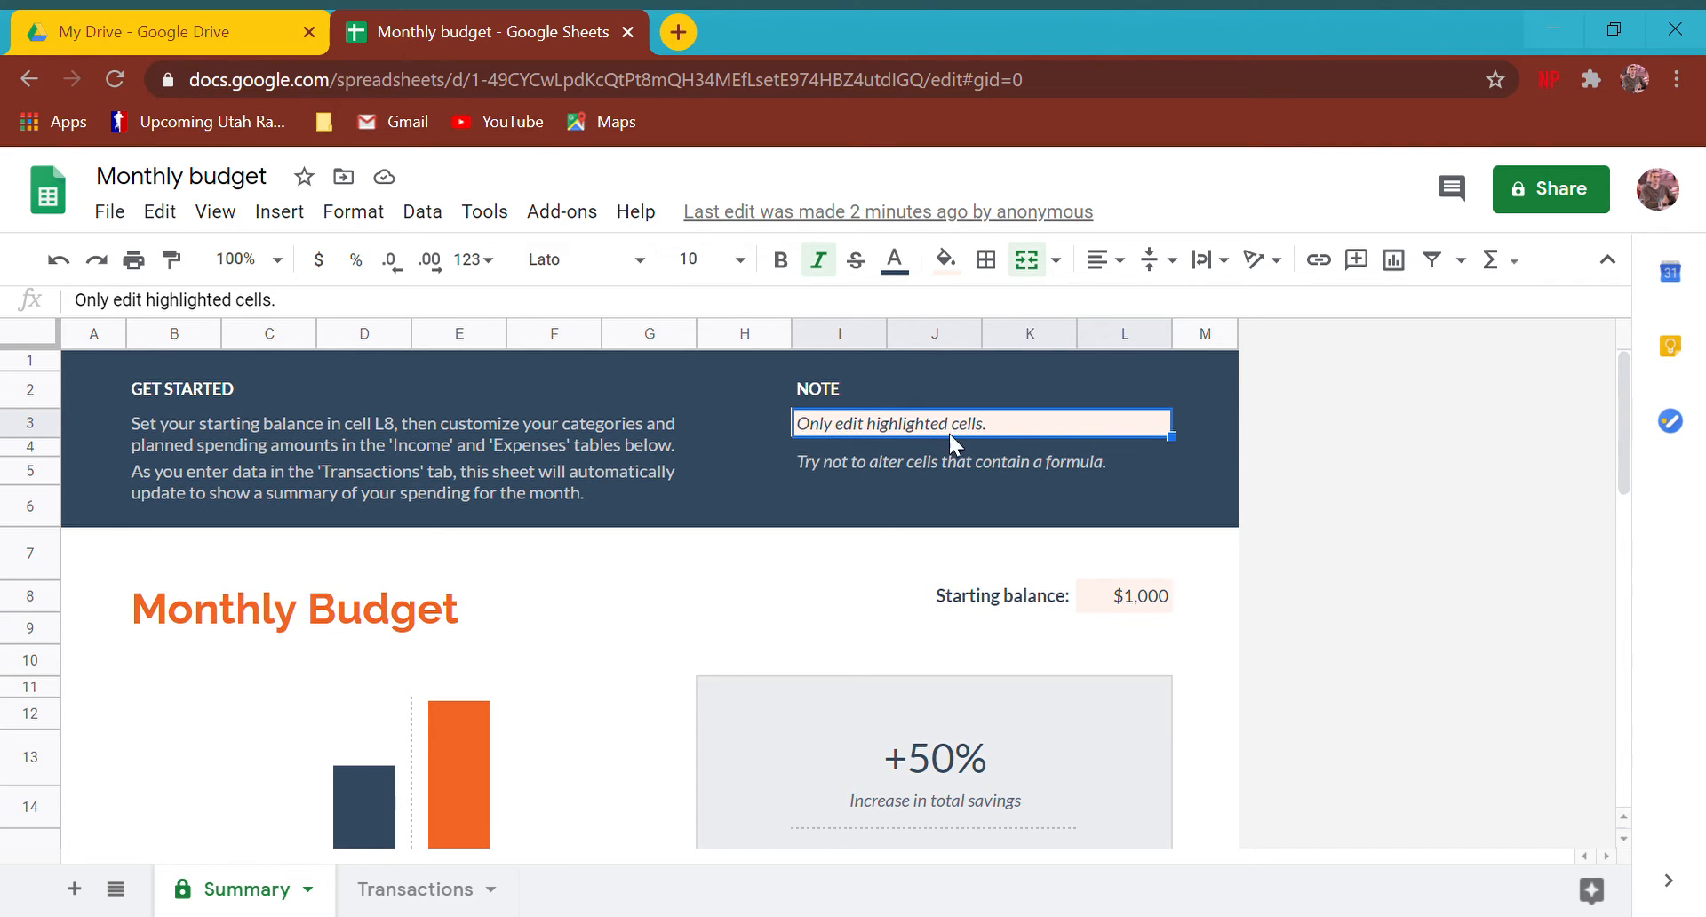
{"action": "left_click", "coordinate": [828, 465]}
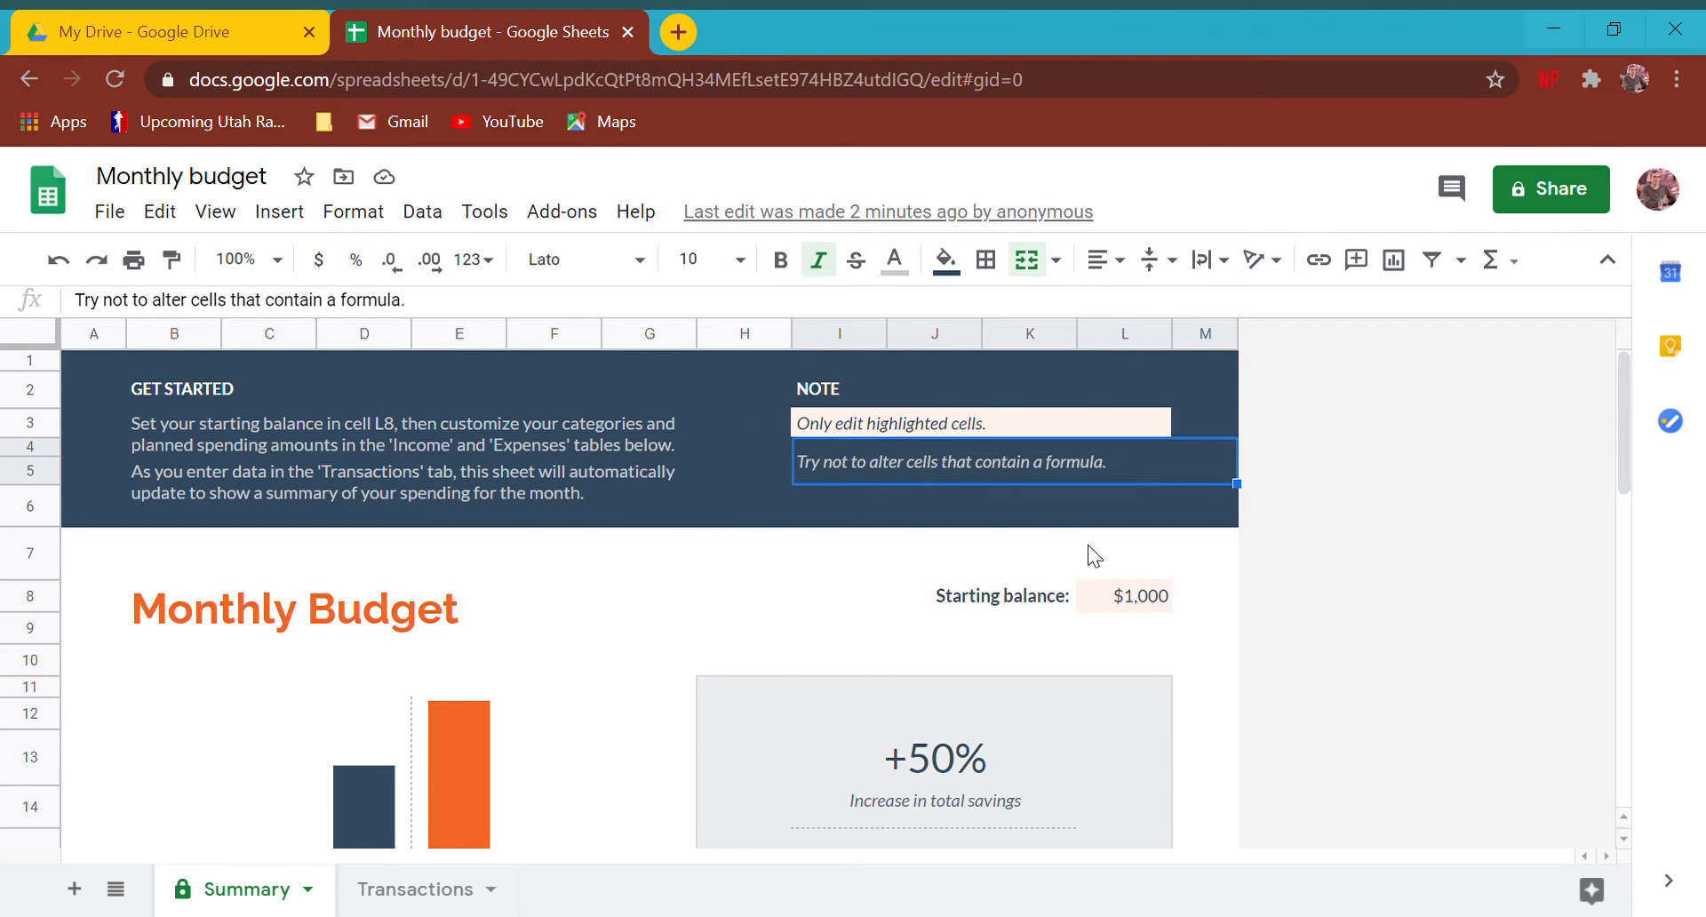
{"action": "left_click", "coordinate": [1138, 600]}
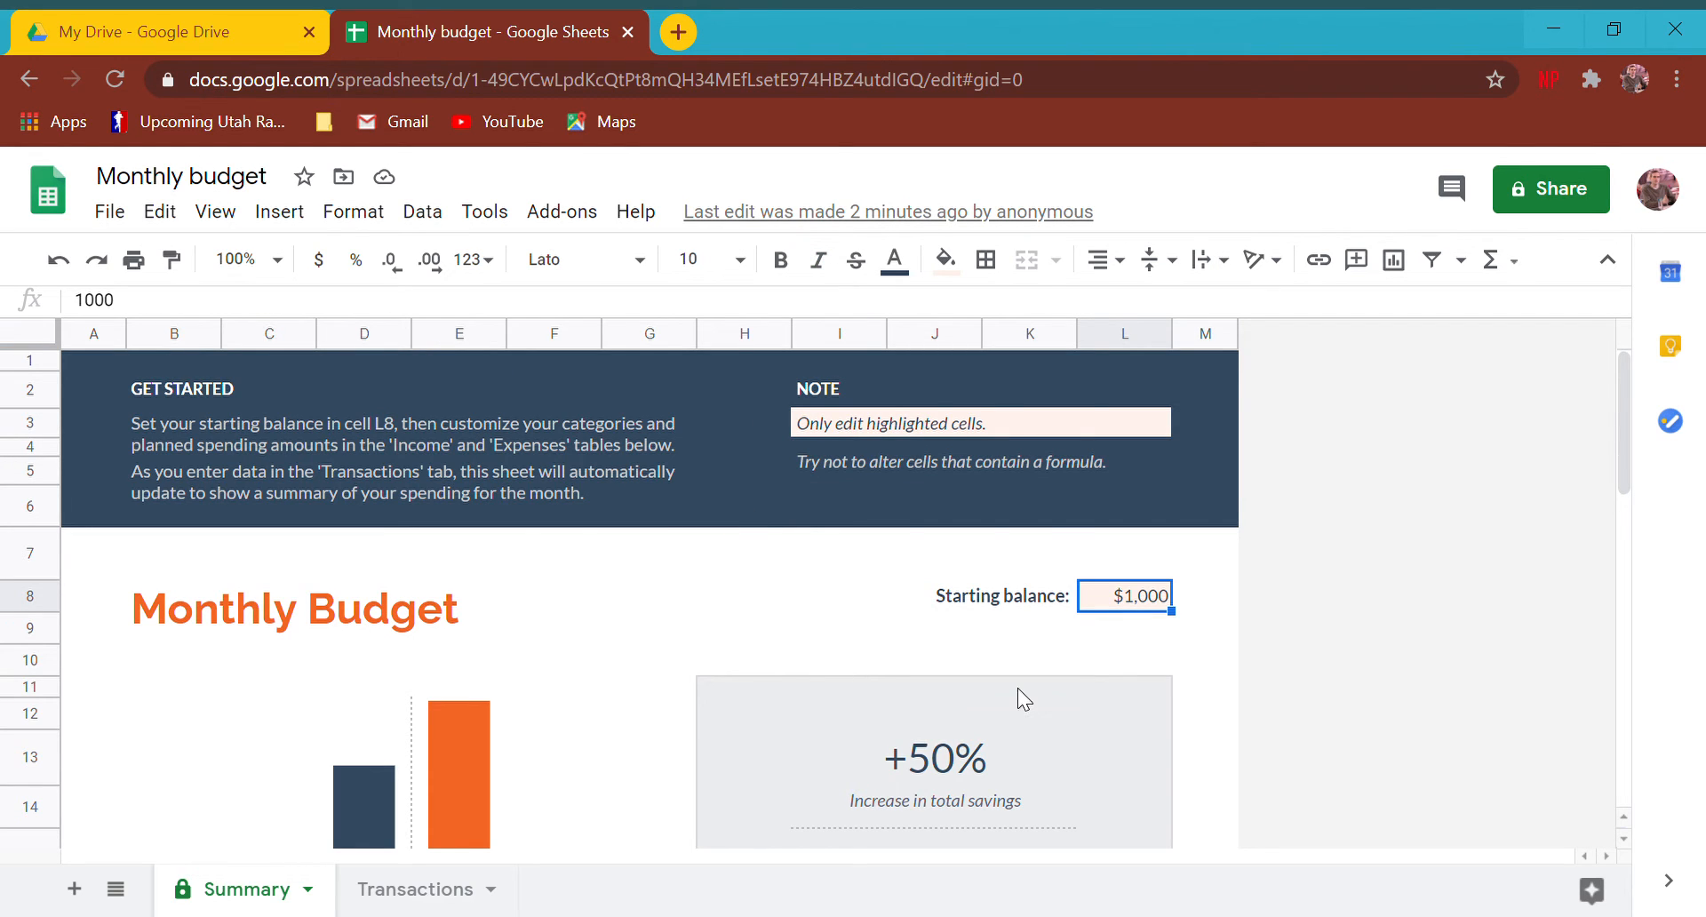
Step: Examine the Summary sheet's savings and planned figures, and the Actual and Diff. columns of the Expenses and Income tables
{"action": "scroll", "coordinate": [1002, 679], "scroll_direction": "down", "scroll_amount": 4}
{"action": "left_click", "coordinate": [915, 413]}
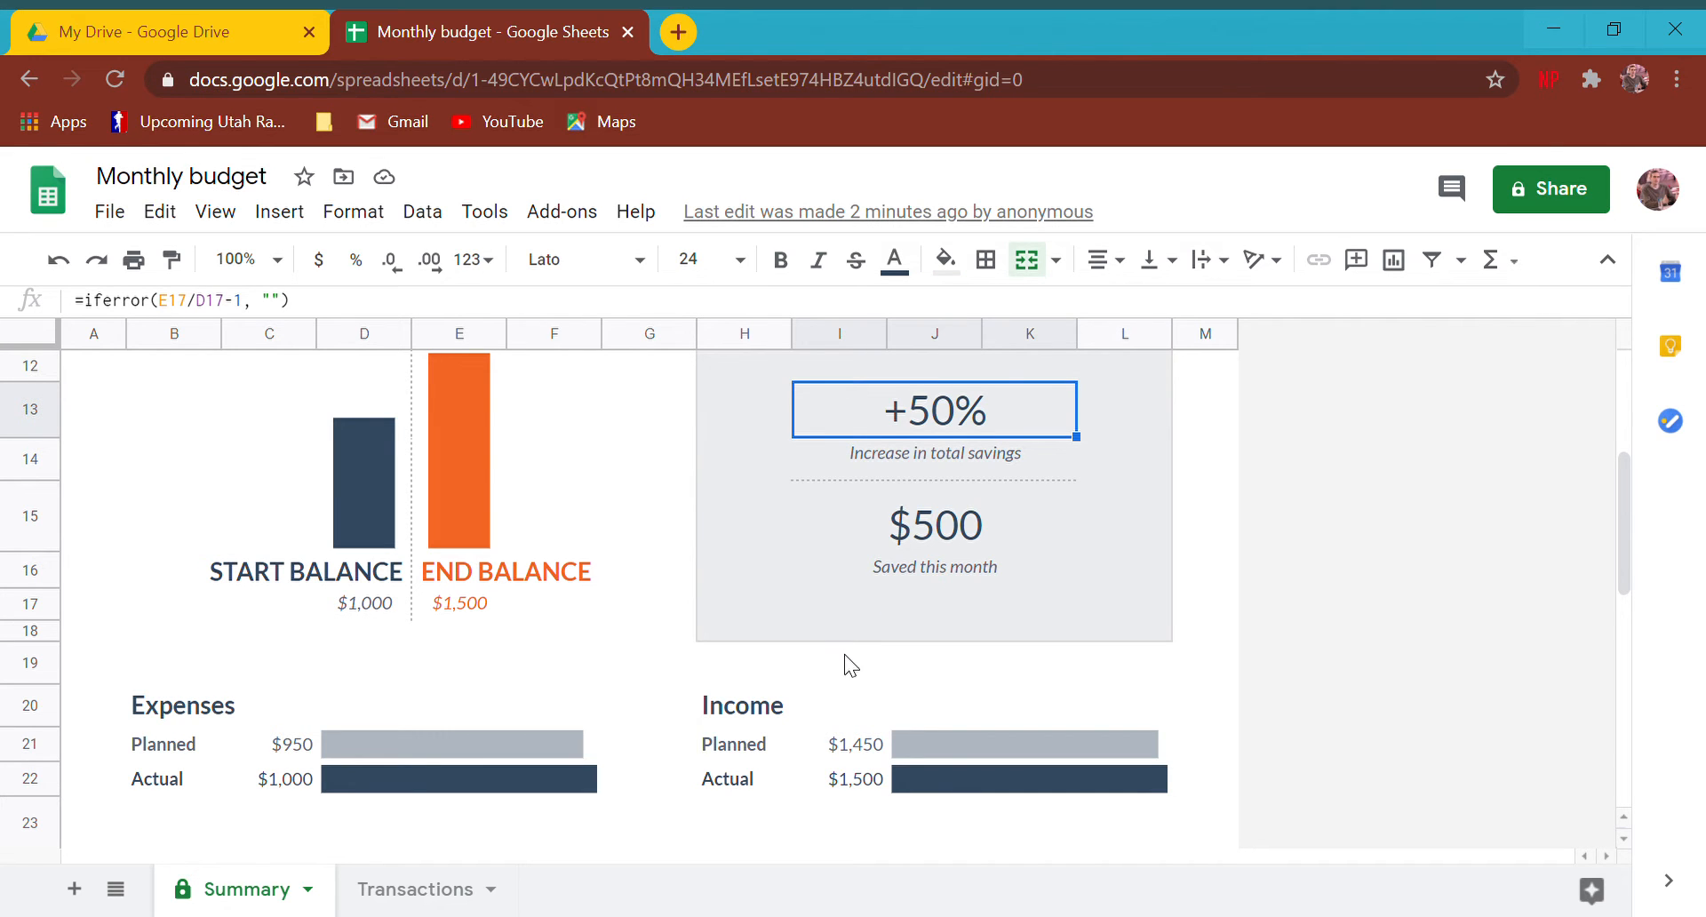
{"action": "scroll", "coordinate": [844, 654], "scroll_direction": "down", "scroll_amount": 1}
{"action": "left_click", "coordinate": [134, 672]}
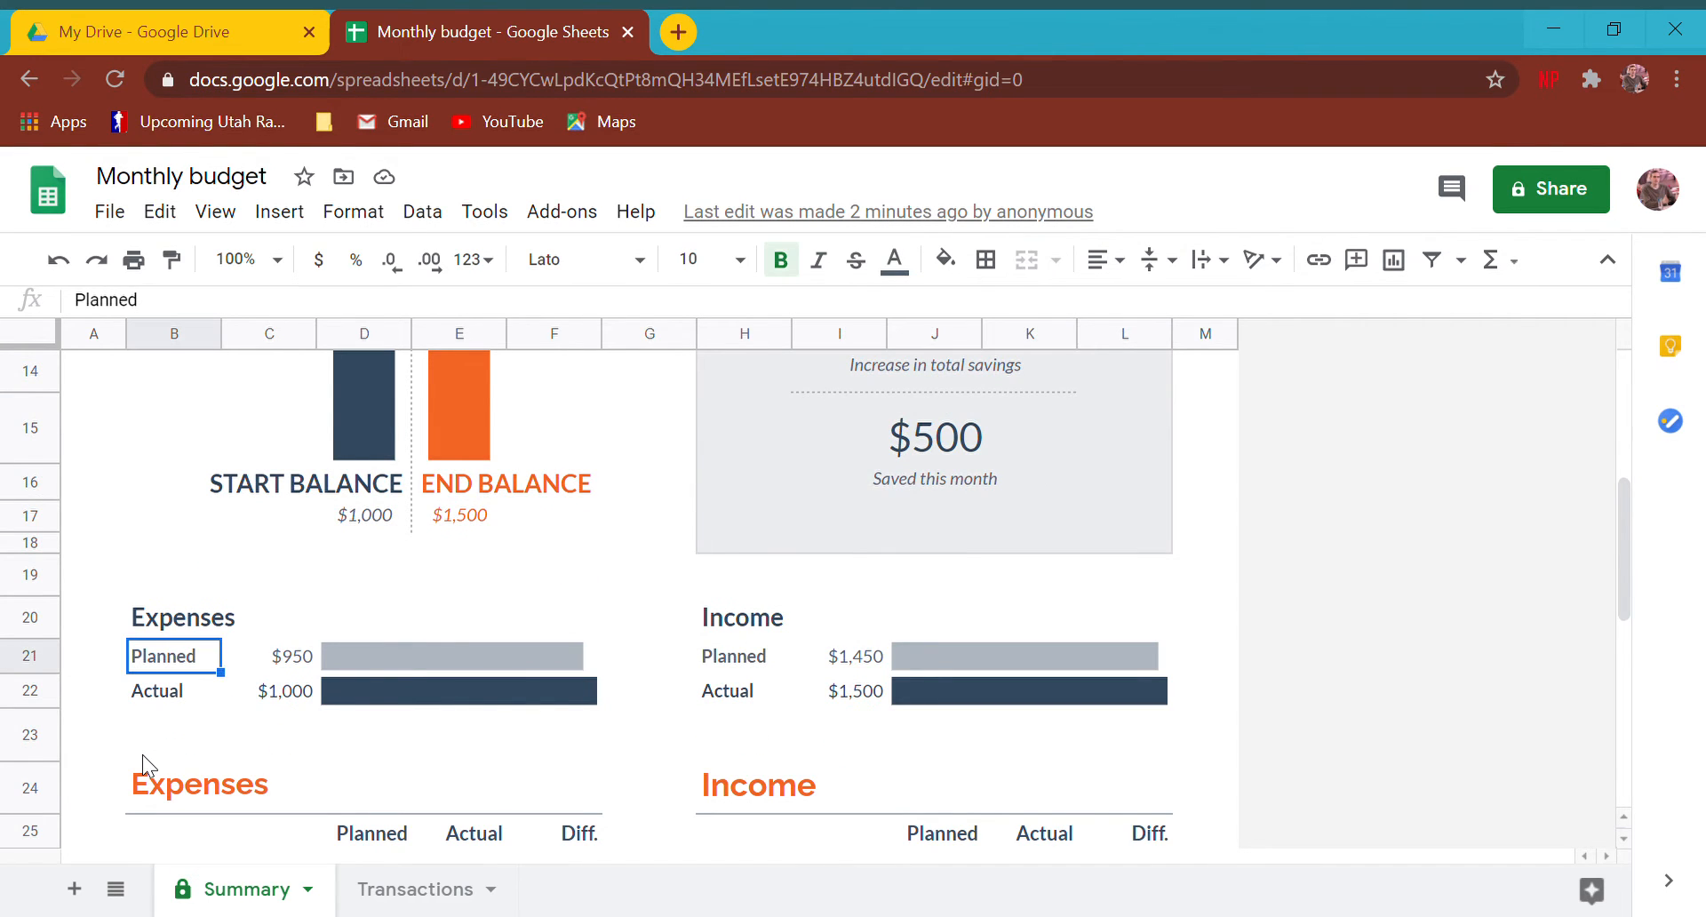
{"action": "scroll", "coordinate": [142, 754], "scroll_direction": "down", "scroll_amount": 3}
{"action": "scroll", "coordinate": [465, 646], "scroll_direction": "down", "scroll_amount": 1}
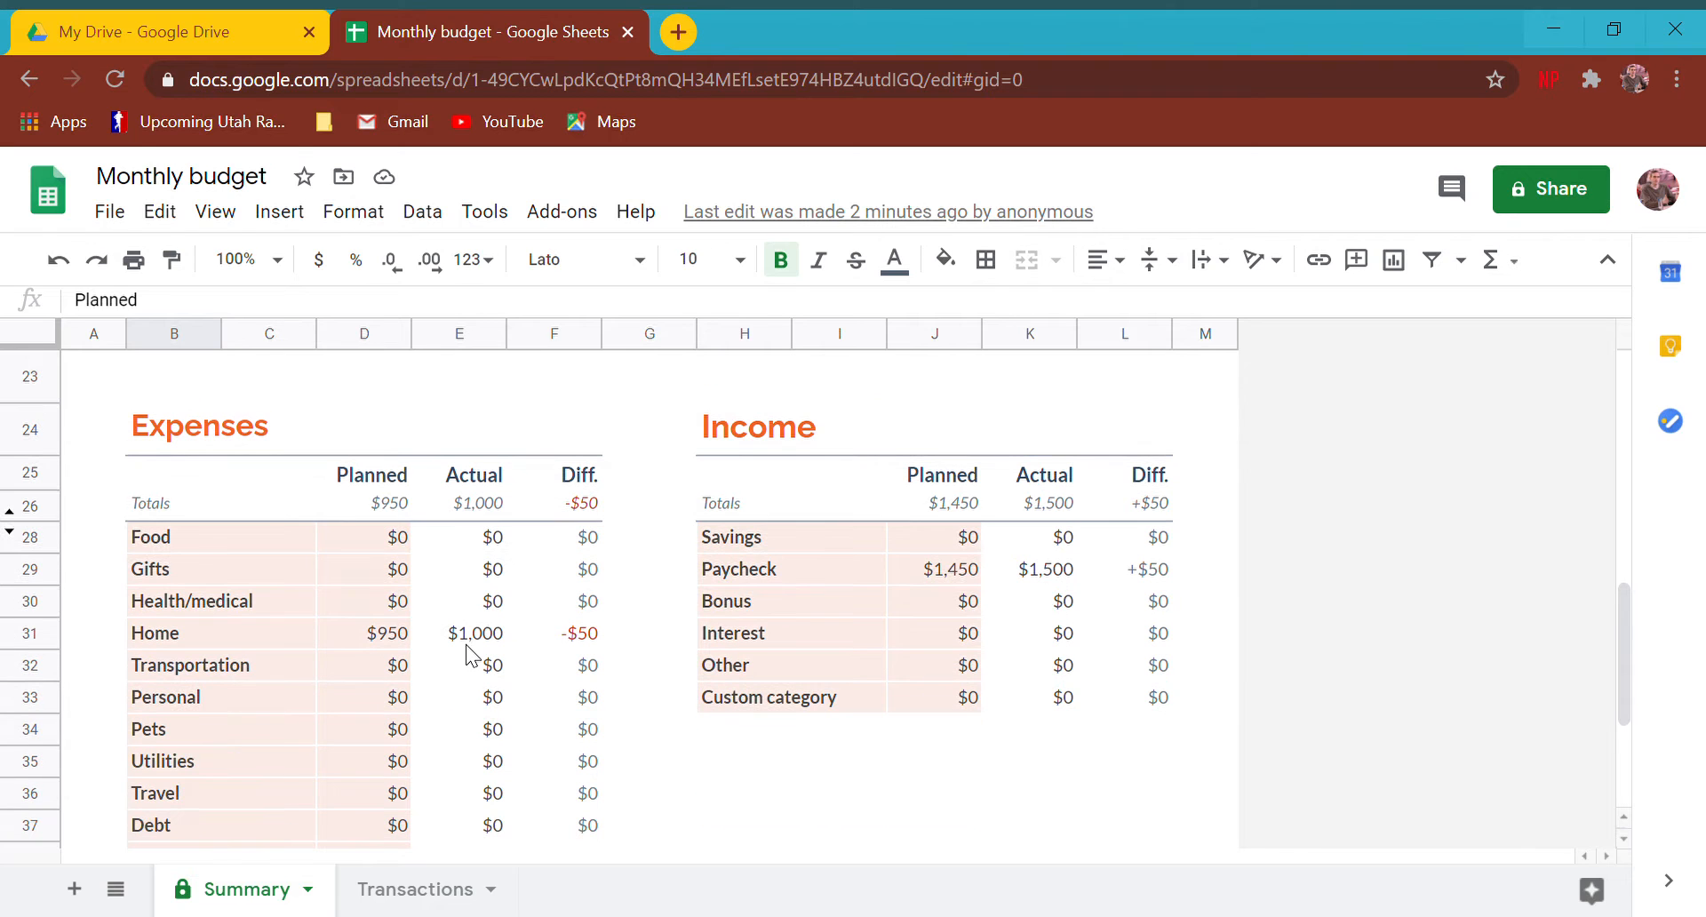
{"action": "left_click_drag", "start_coordinate": [465, 538], "coordinate": [587, 713]}
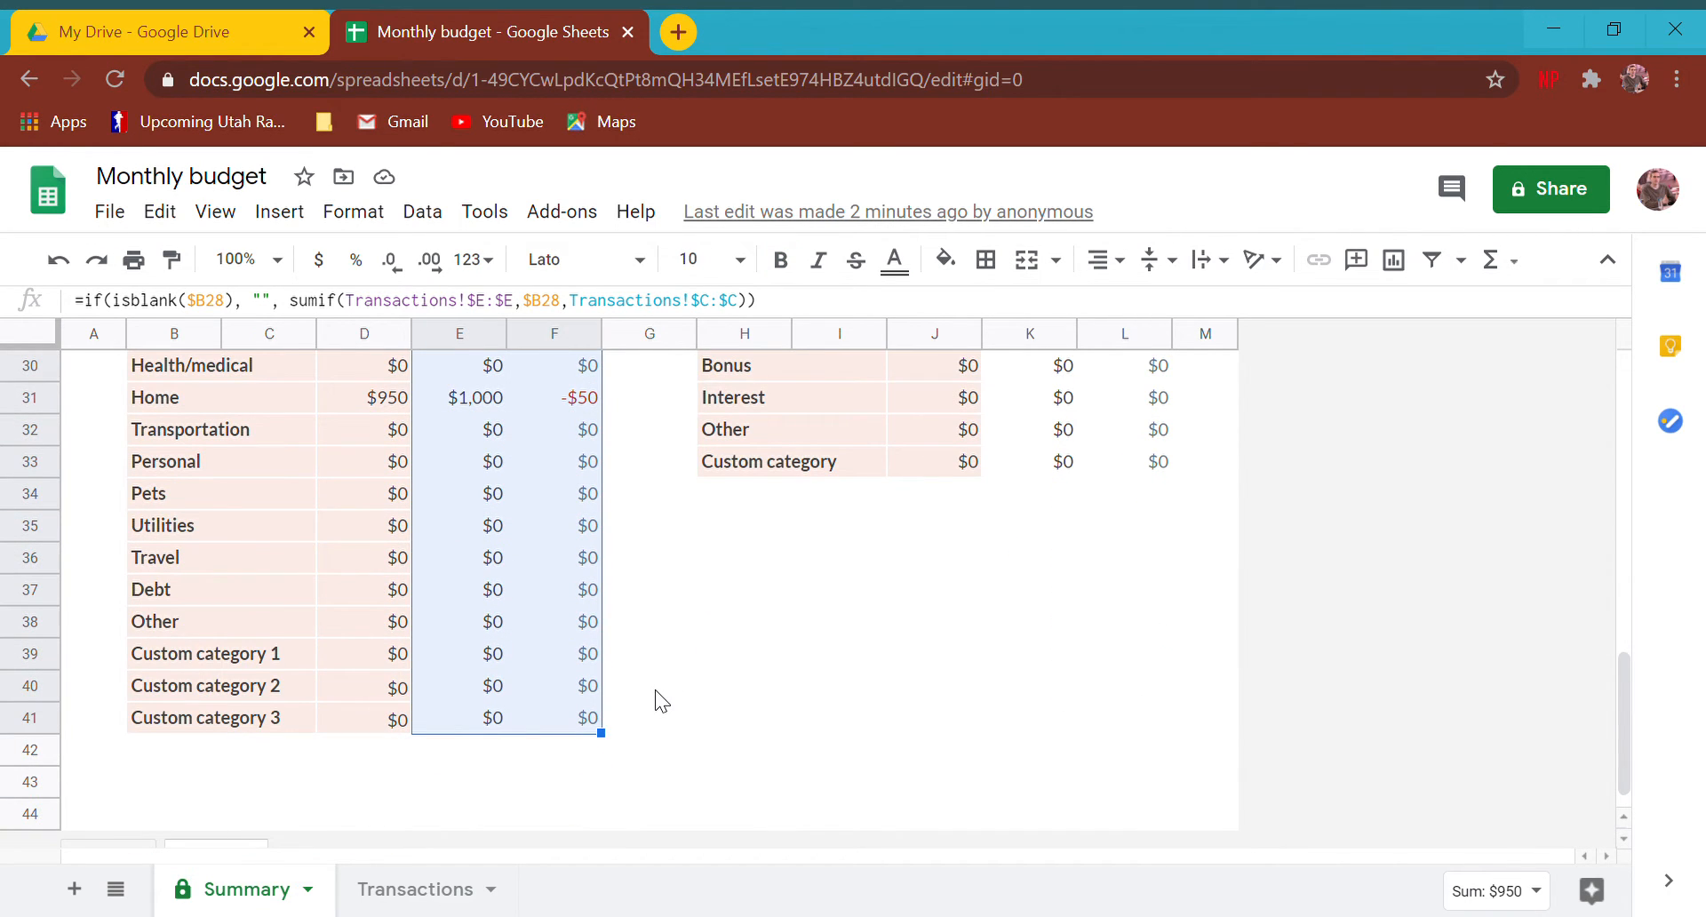
{"action": "scroll", "coordinate": [653, 689], "scroll_direction": "up", "scroll_amount": 3}
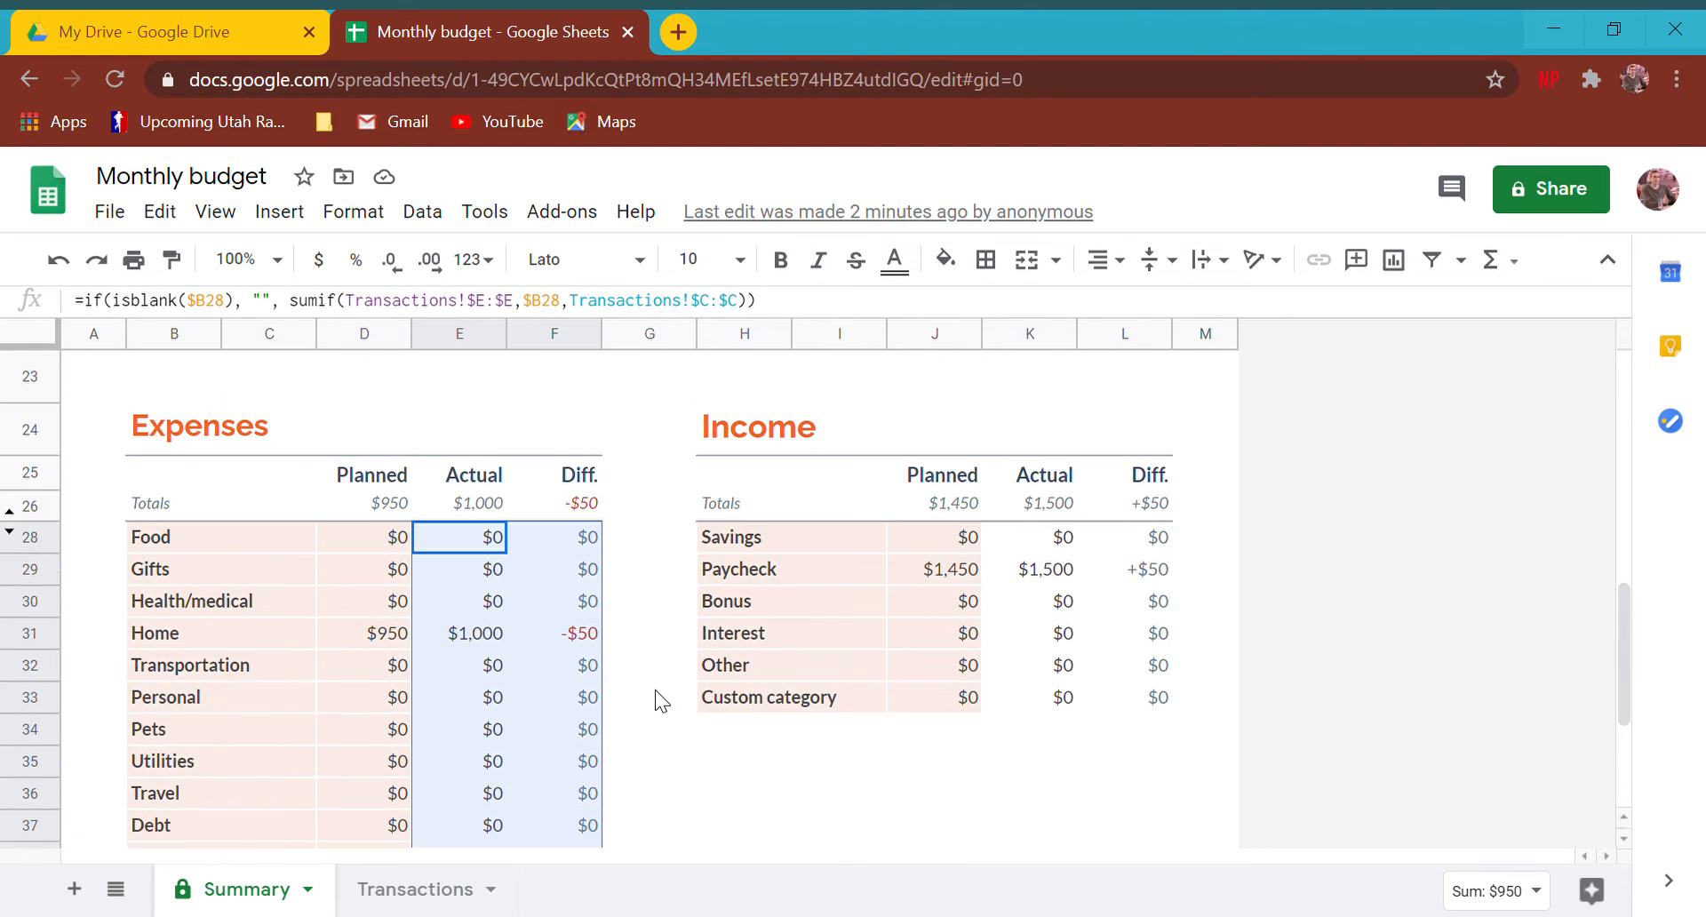
{"action": "left_click_drag", "start_coordinate": [1031, 536], "coordinate": [1155, 702]}
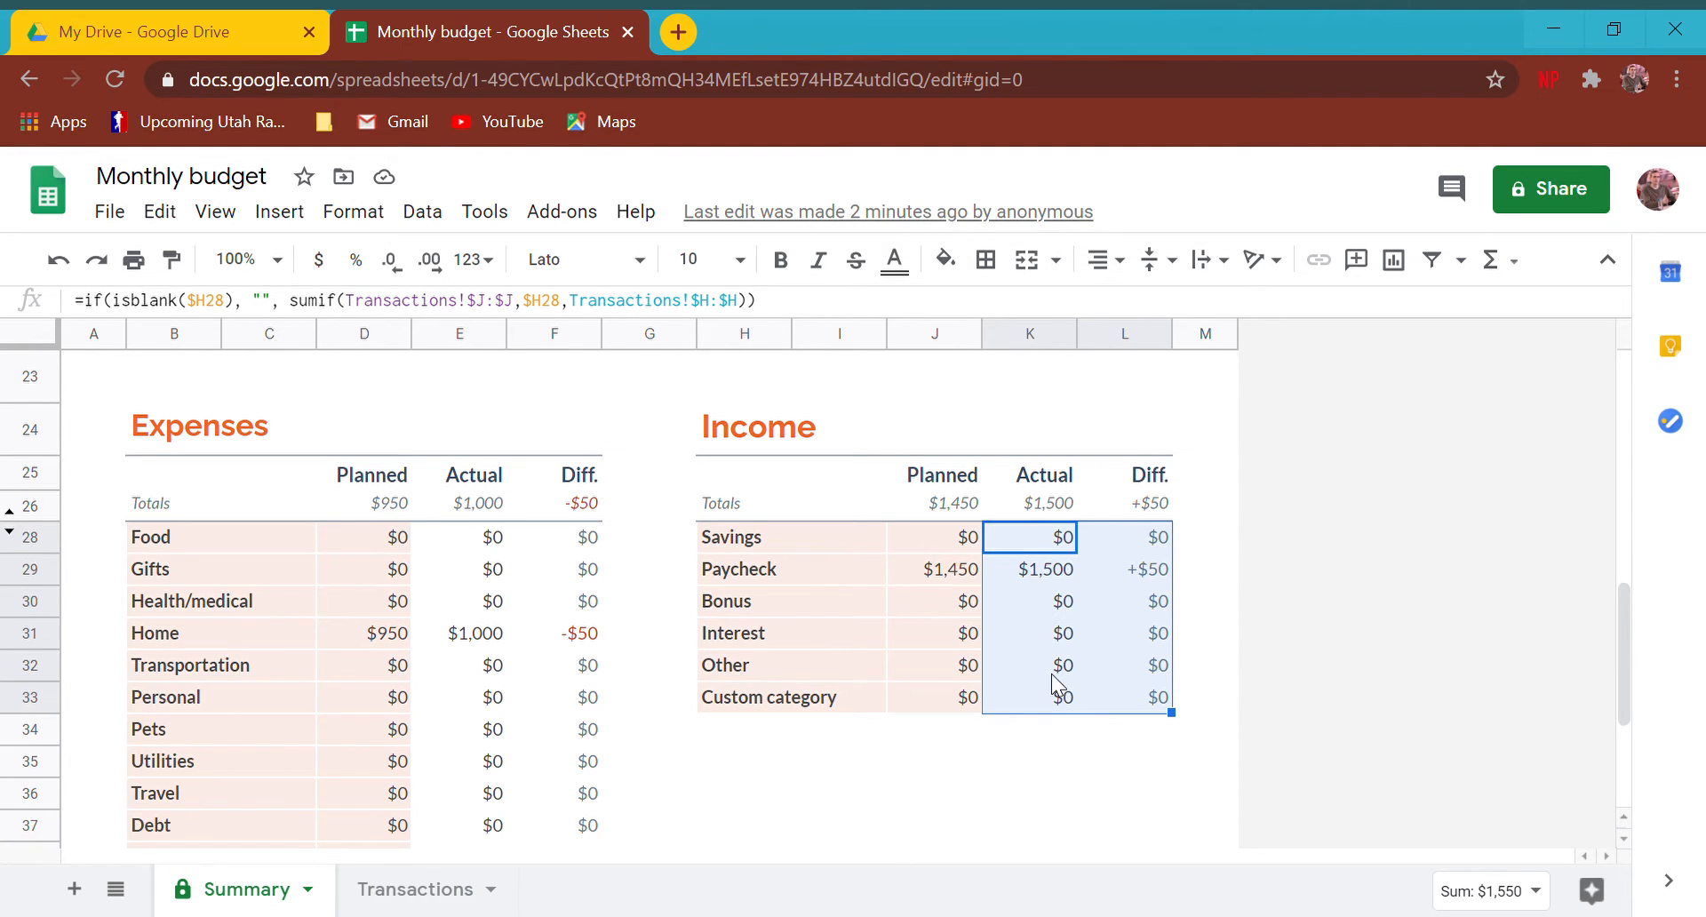
Step: Inspect the formula behind the Paycheck's actual amount, and highlight the editable category and Planned cells of the Income table
{"action": "left_click", "coordinate": [1031, 573]}
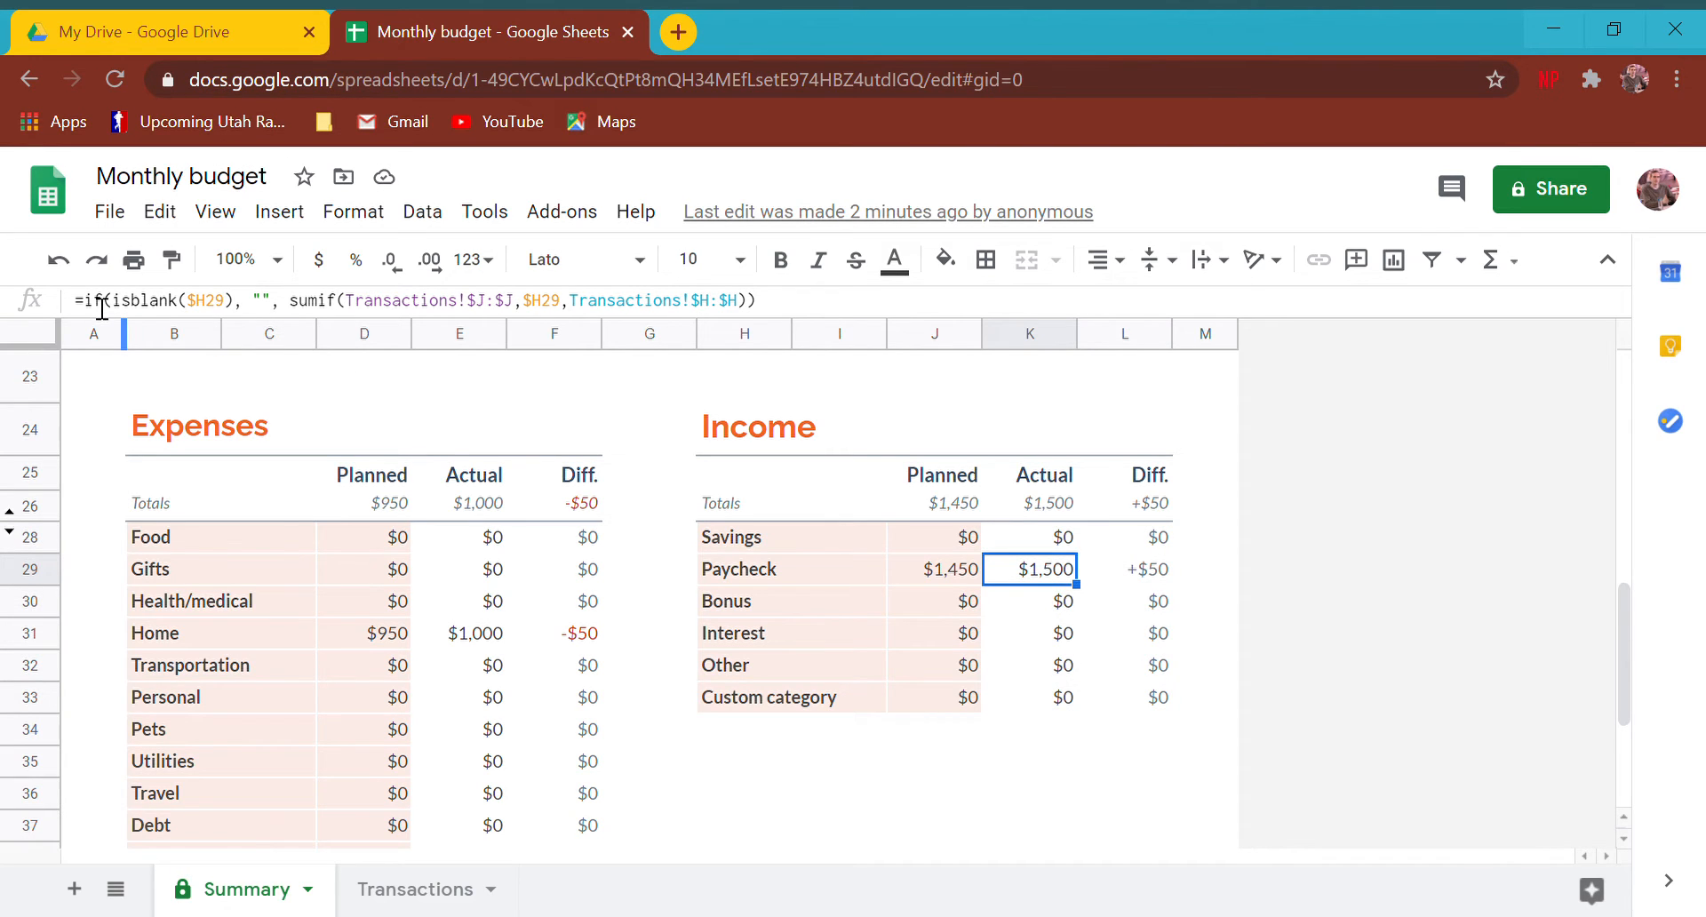
{"action": "left_click_drag", "start_coordinate": [81, 301], "coordinate": [832, 321]}
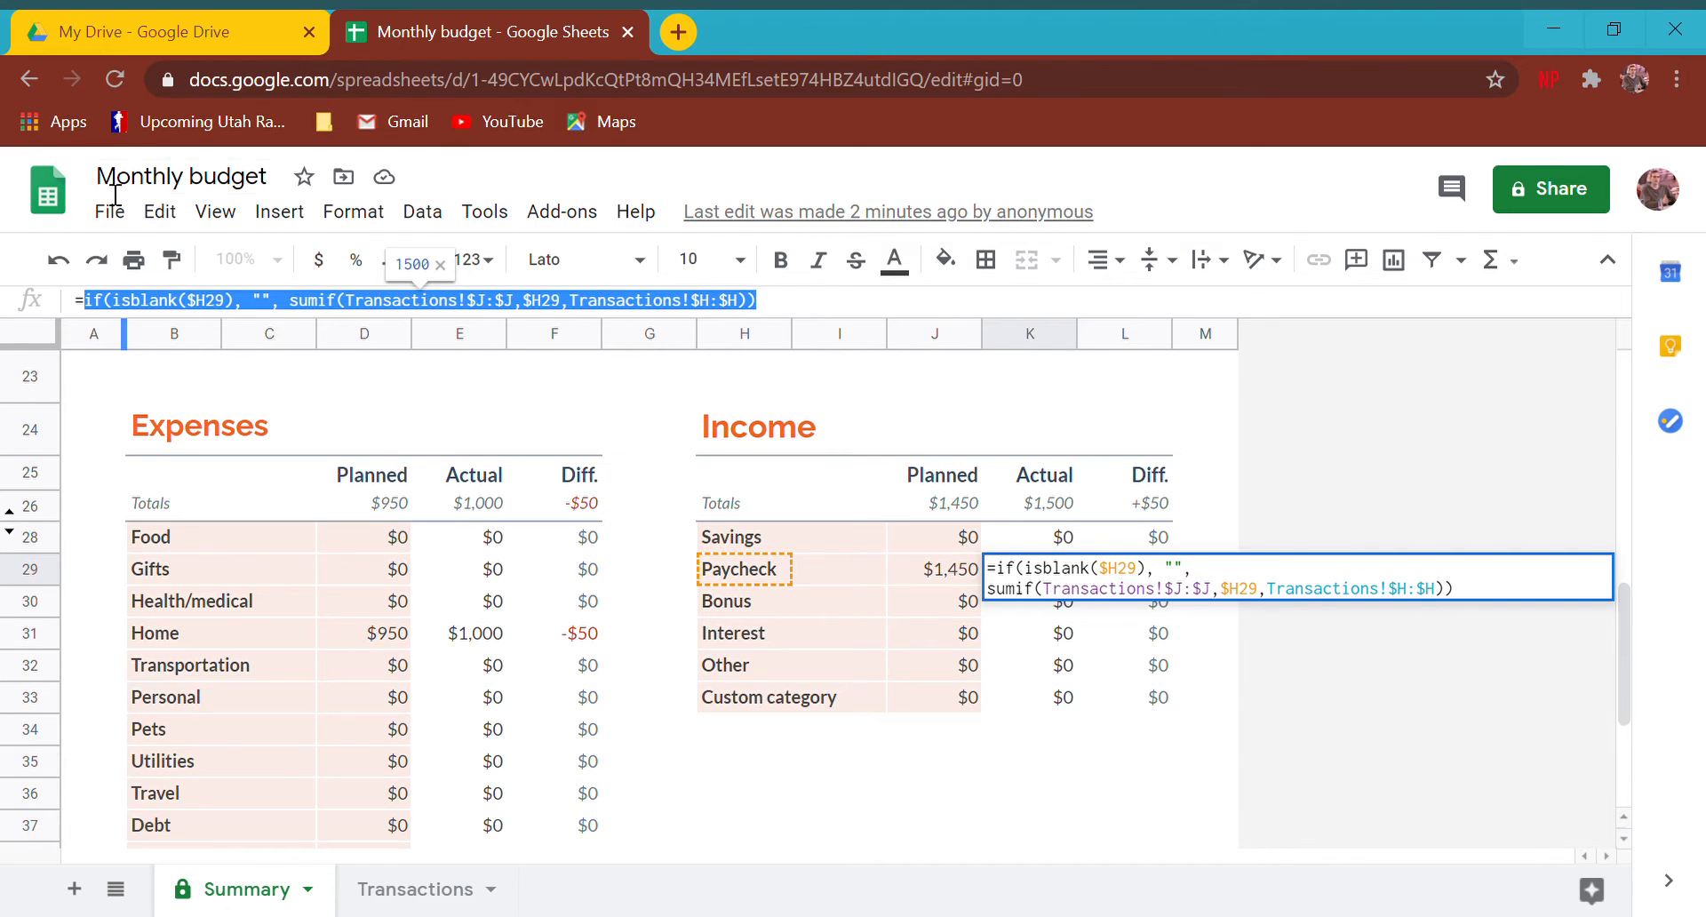
{"action": "left_click", "coordinate": [124, 316]}
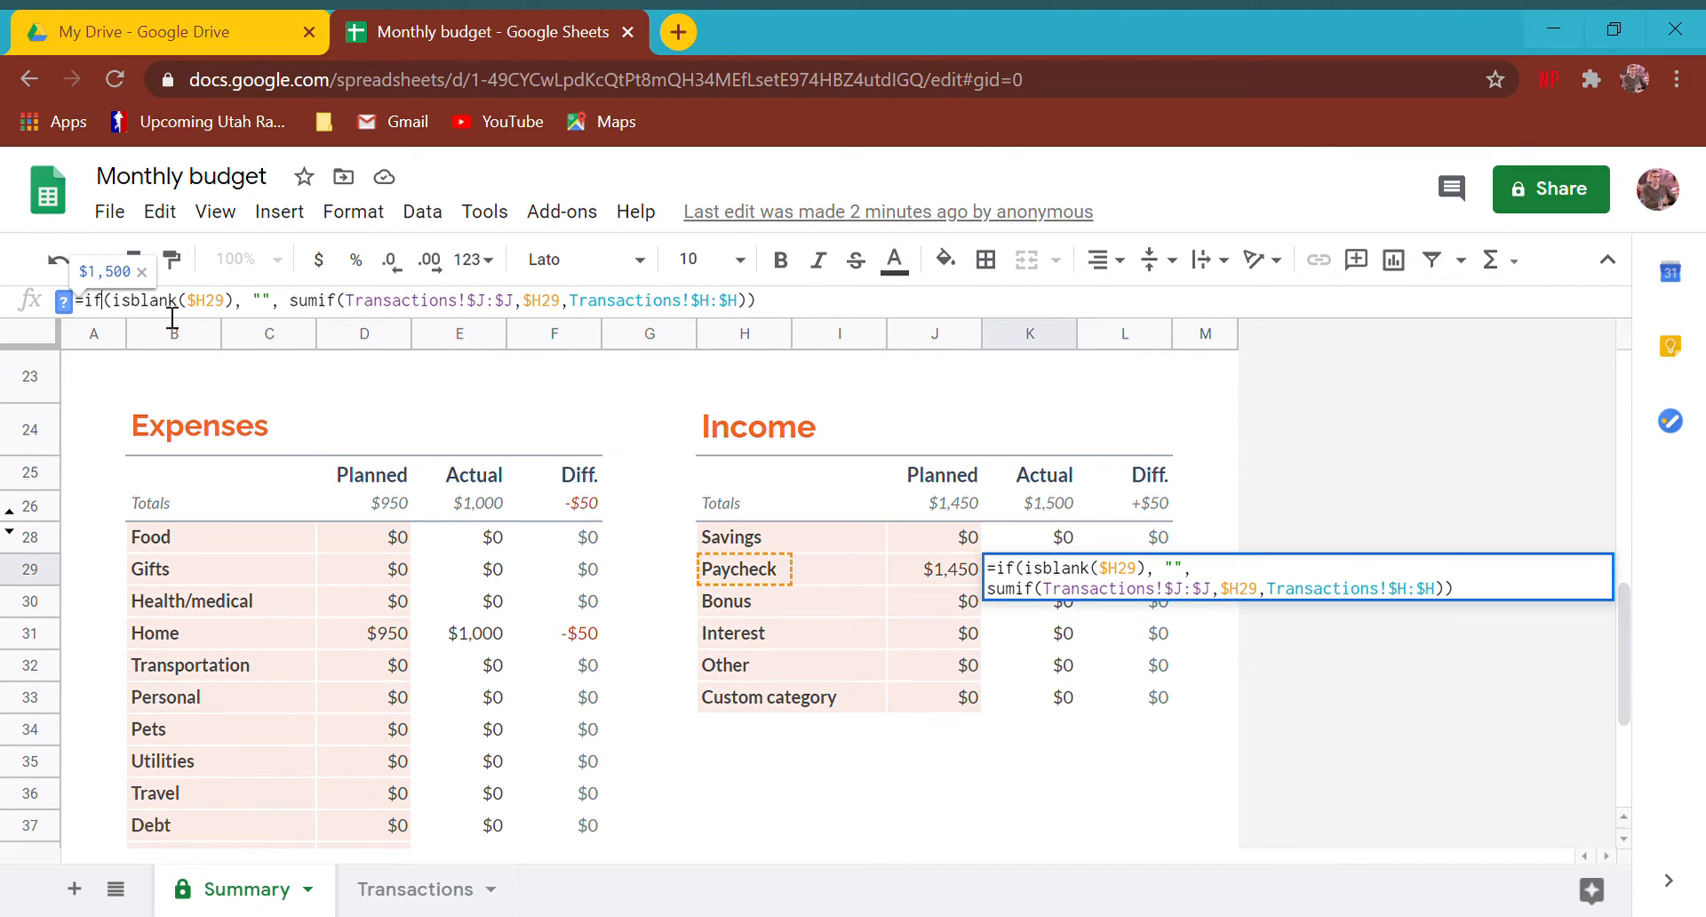
{"action": "left_click", "coordinate": [278, 315]}
{"action": "key", "text": "Return"}
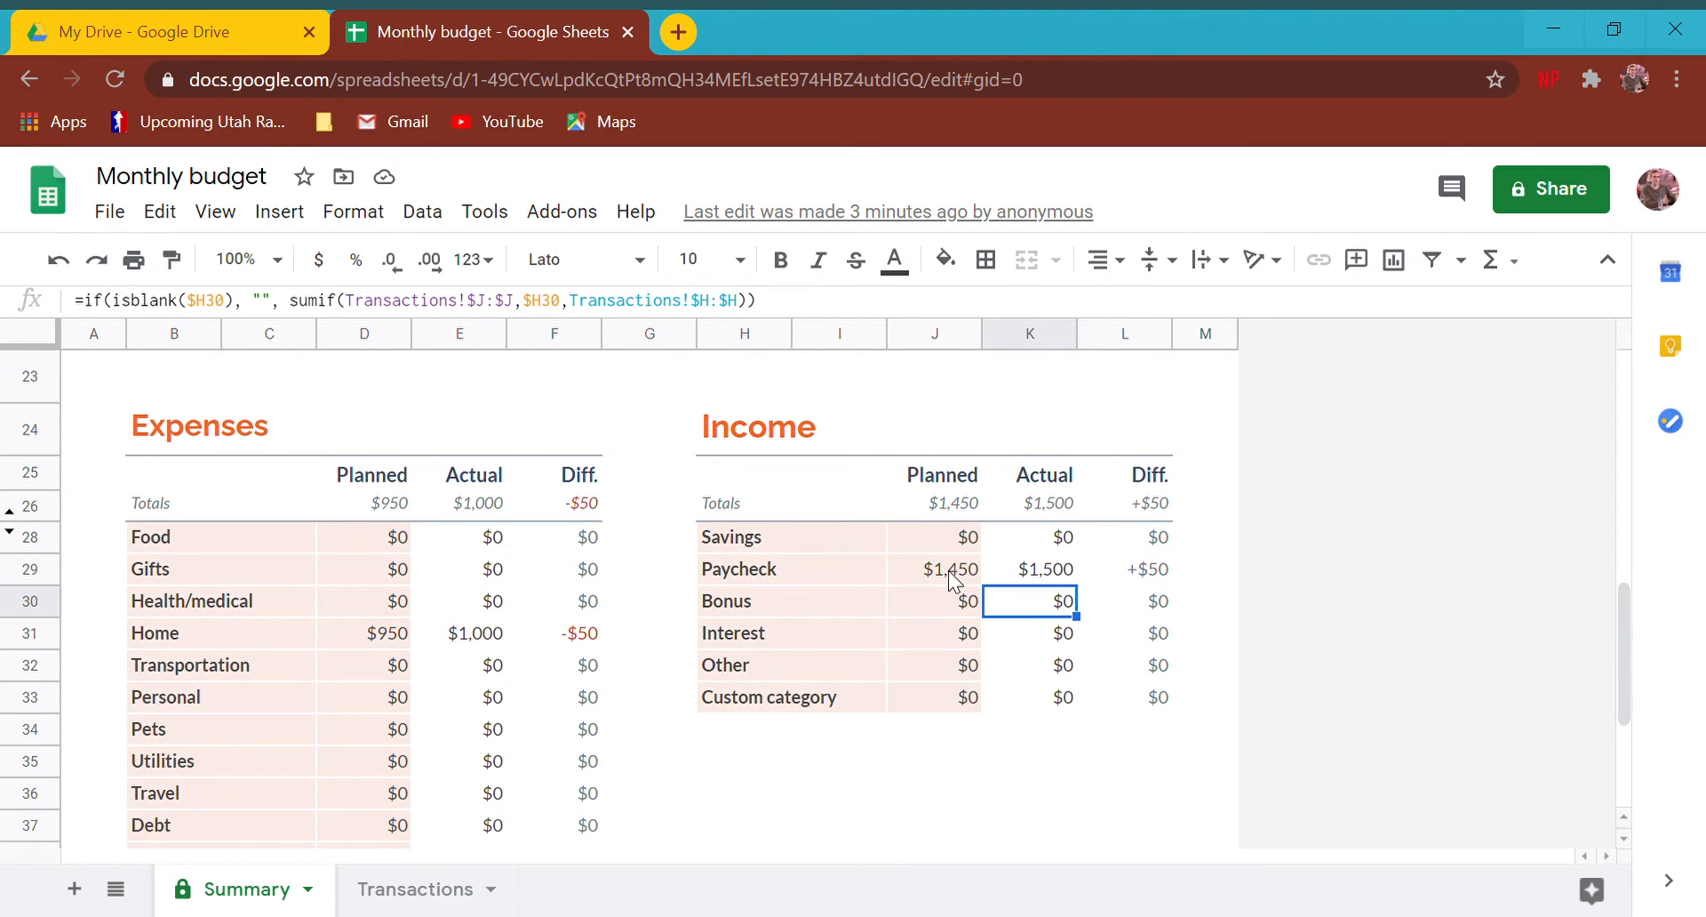
{"action": "left_click", "coordinate": [884, 561]}
{"action": "left_click_drag", "start_coordinate": [834, 547], "coordinate": [955, 710]}
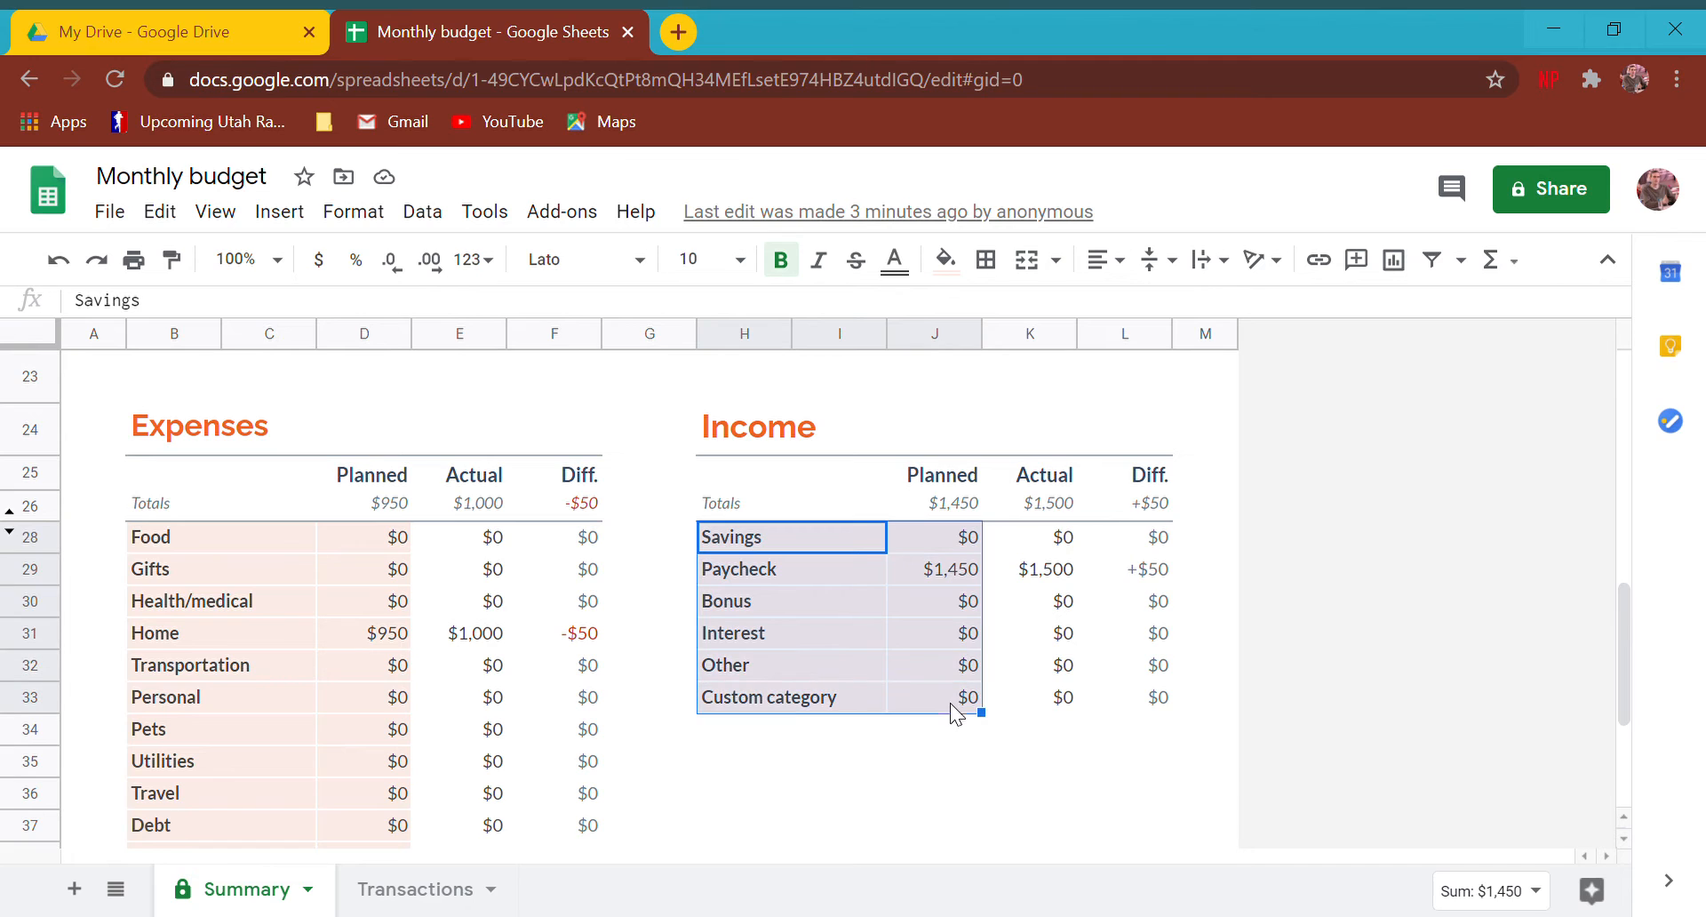
Step: Set the starting balance in cell L8 of the Summary sheet to $20
{"action": "scroll", "coordinate": [732, 636], "scroll_direction": "up", "scroll_amount": 8}
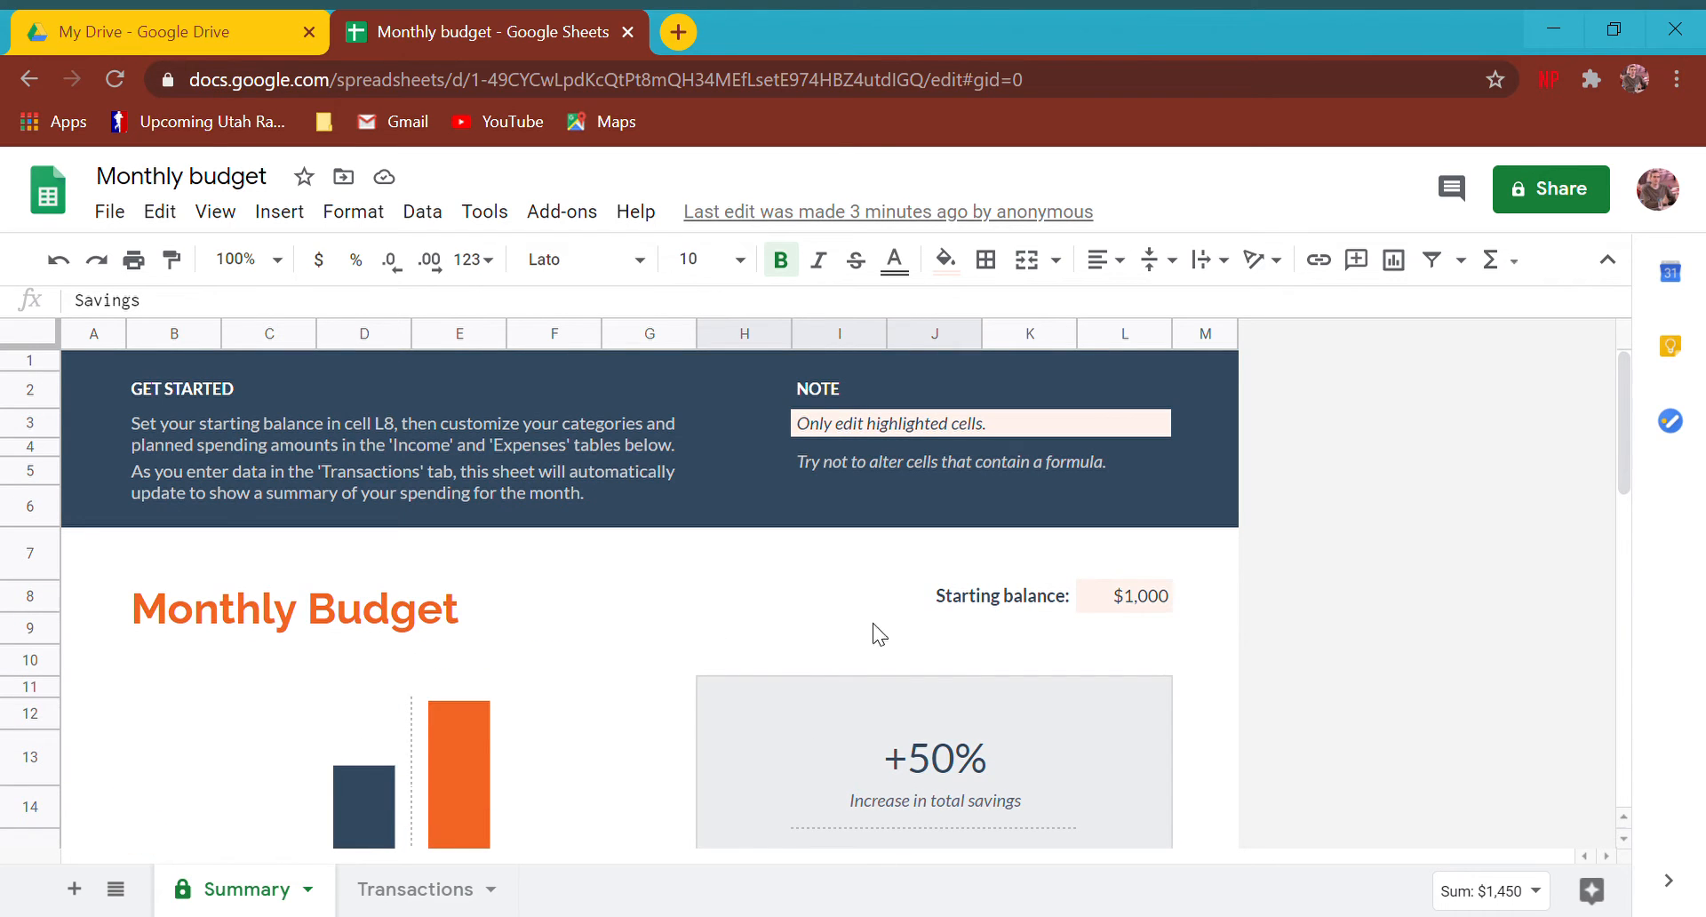
{"action": "left_click", "coordinate": [1133, 604]}
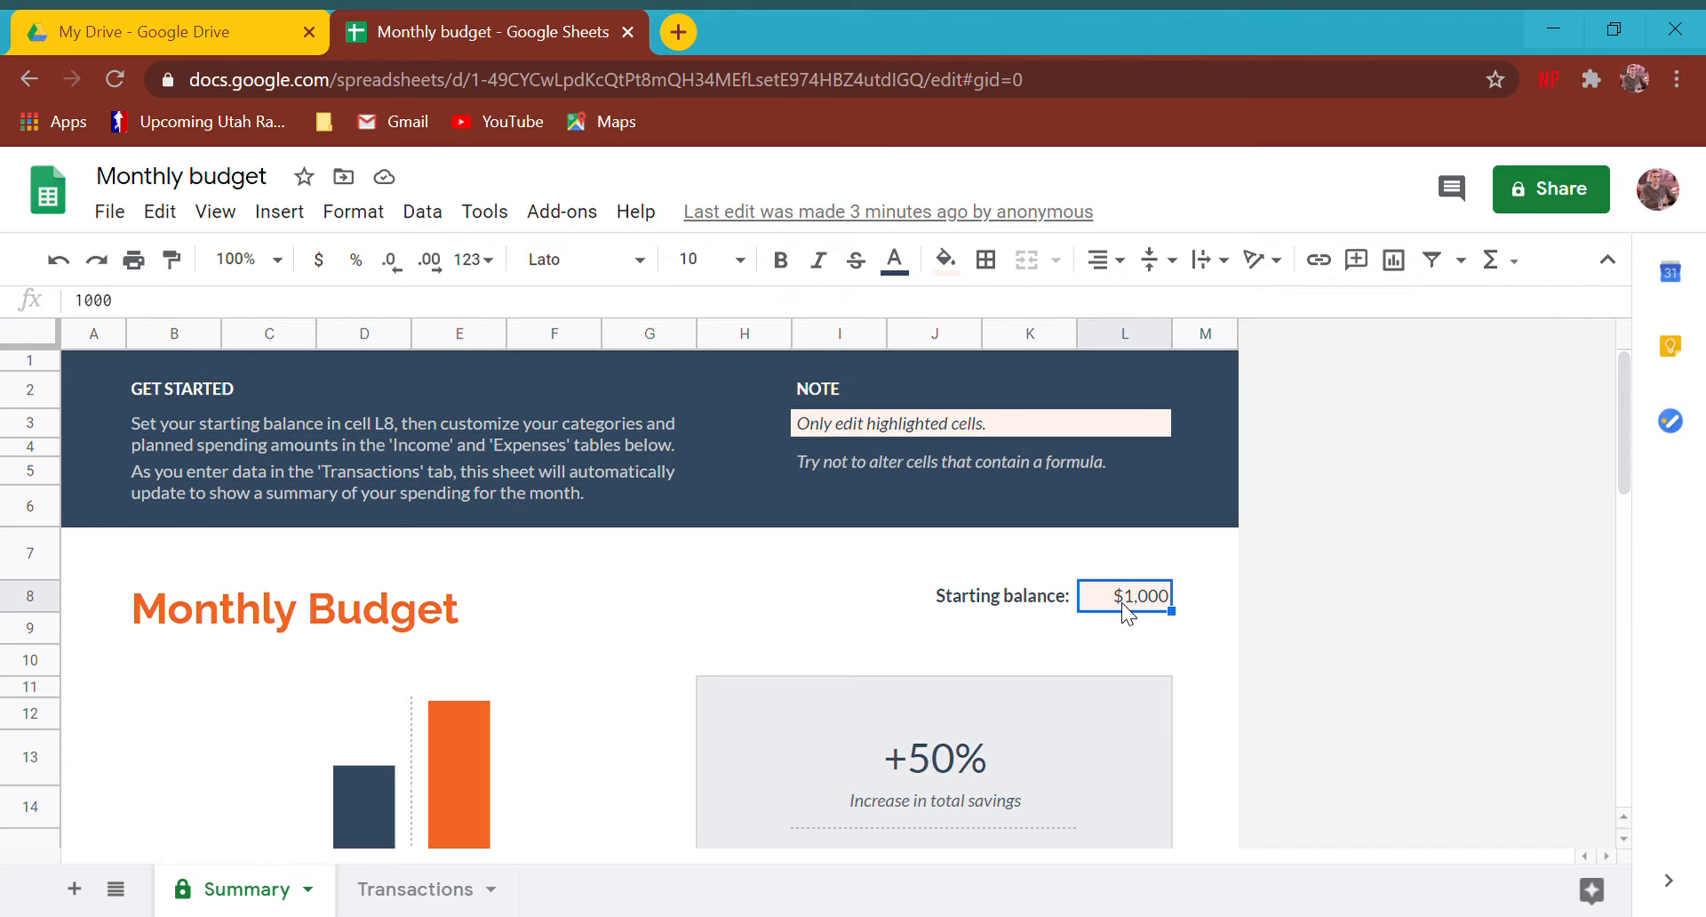
{"action": "type", "text": "20"}
{"action": "key", "text": "Return"}
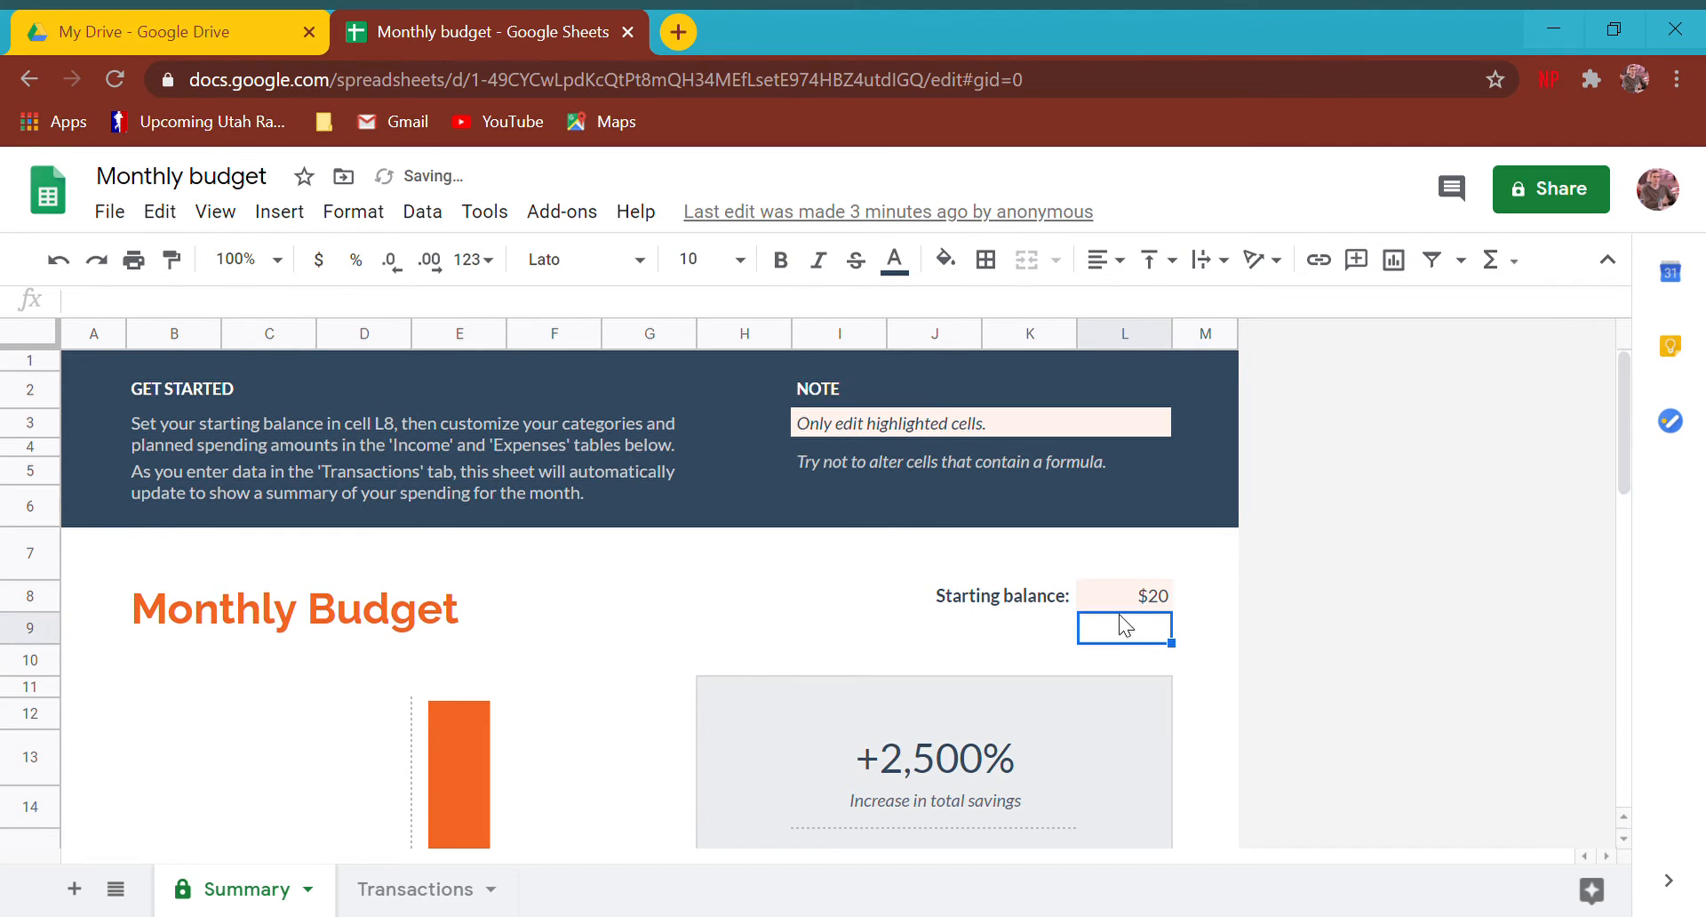
Step: Clear the category names in the Summary sheet's Expenses table, starting from Food
{"action": "scroll", "coordinate": [867, 718], "scroll_direction": "down", "scroll_amount": 3}
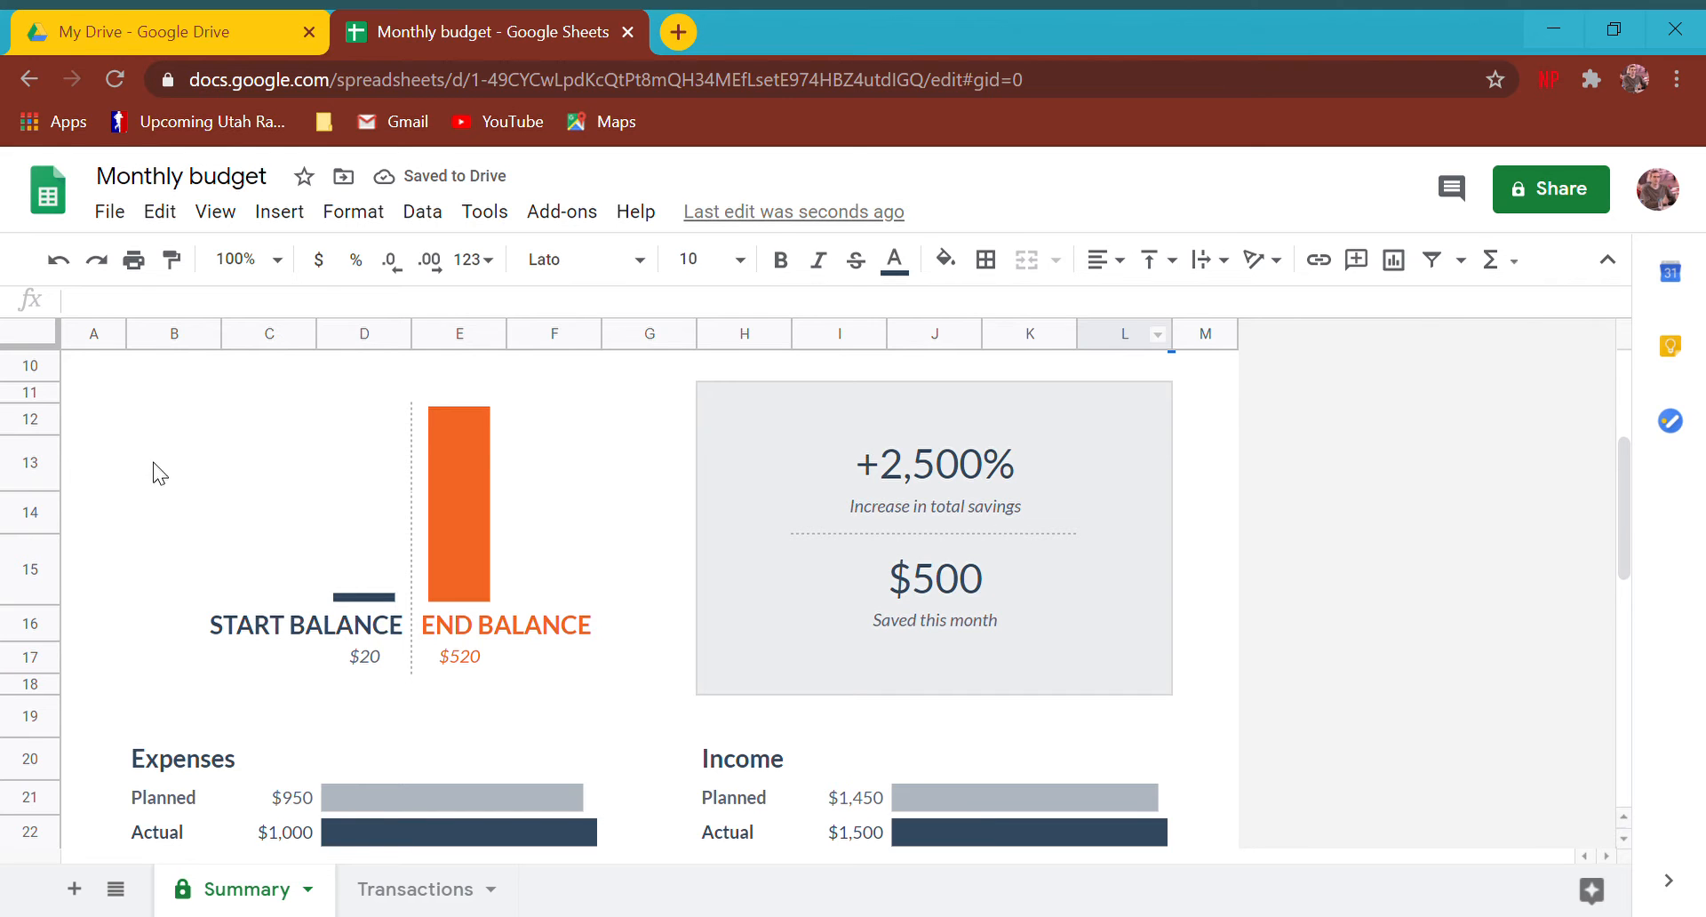
{"action": "scroll", "coordinate": [370, 544], "scroll_direction": "down", "scroll_amount": 3}
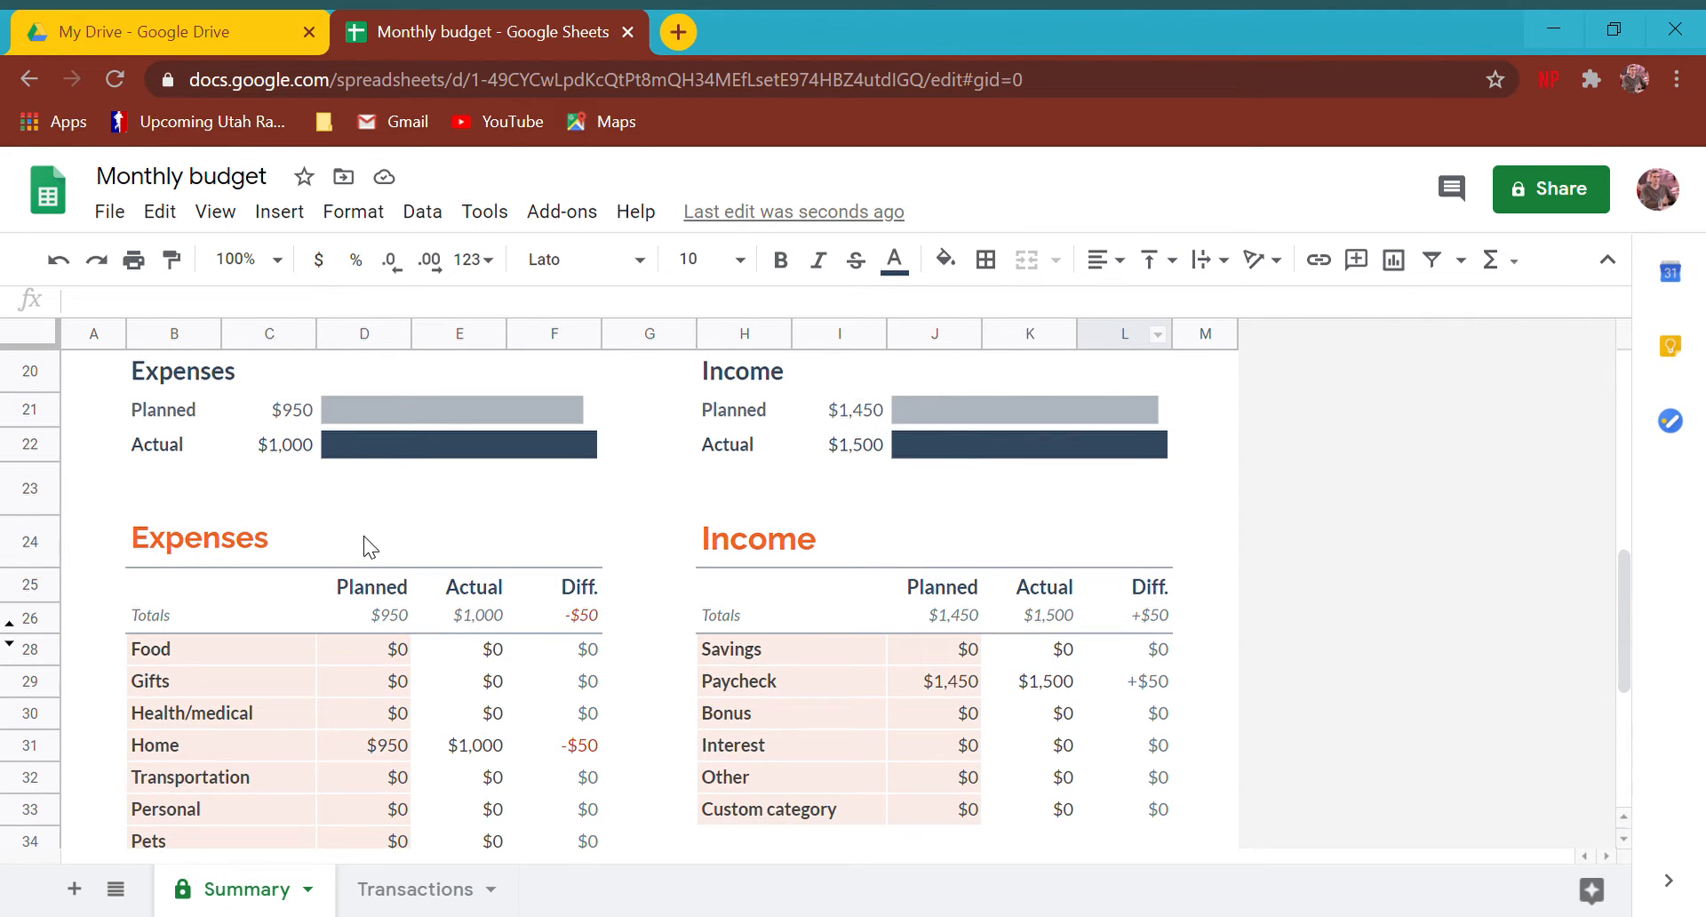
{"action": "left_click", "coordinate": [359, 658]}
{"action": "left_click", "coordinate": [249, 645]}
{"action": "scroll", "coordinate": [235, 534], "scroll_direction": "down", "scroll_amount": 3}
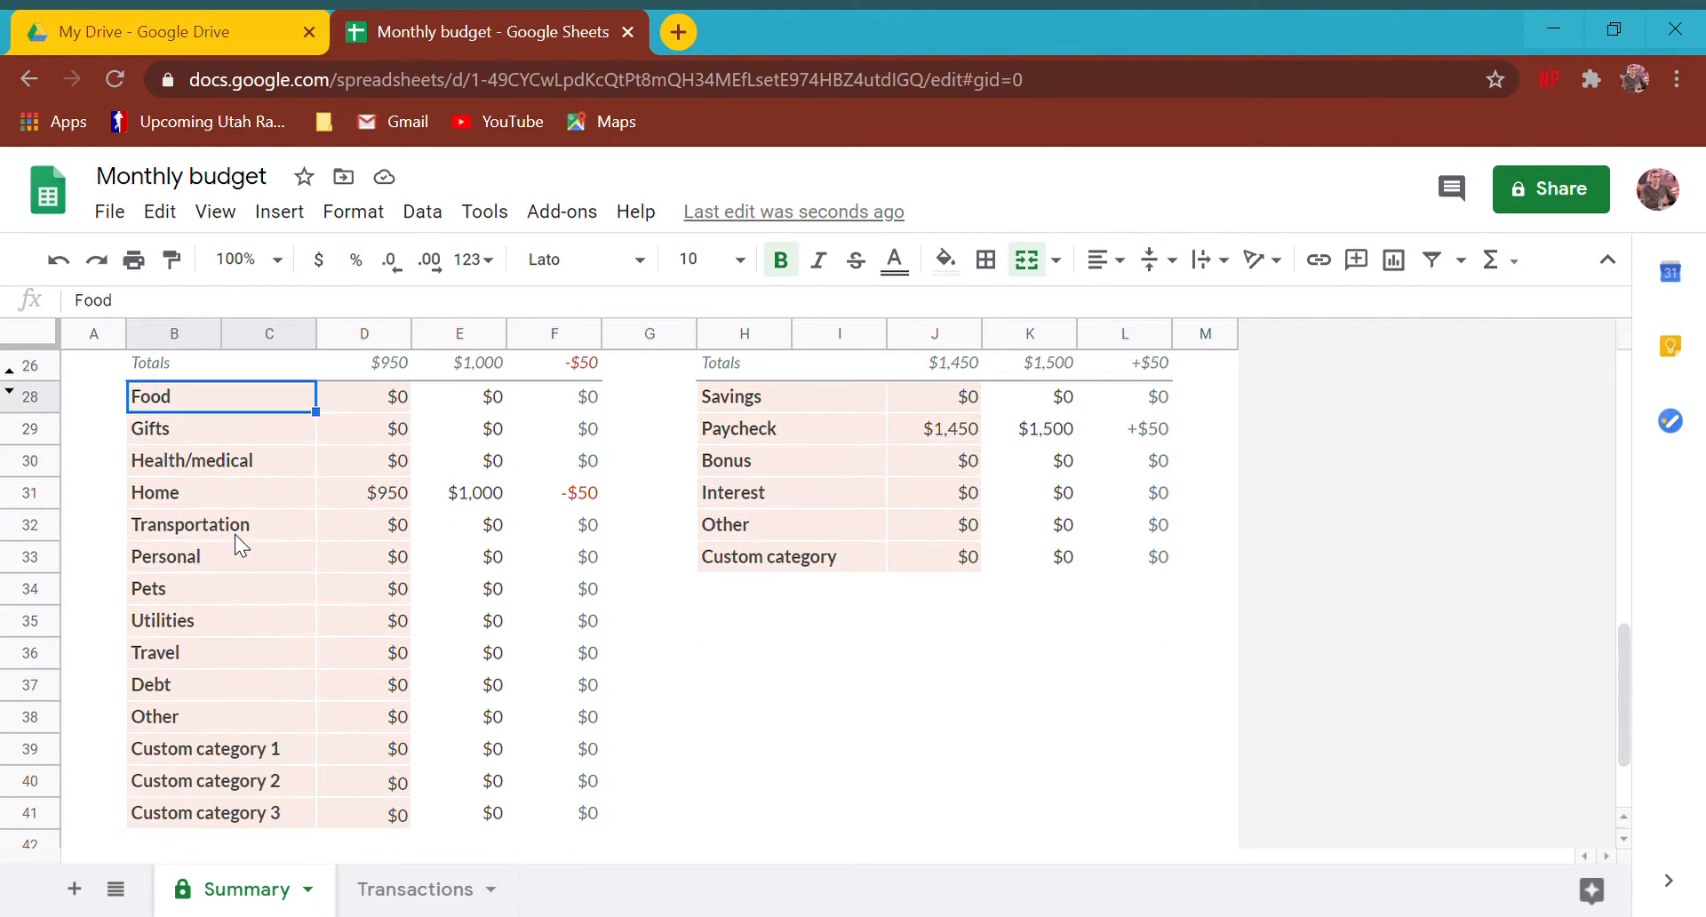
{"action": "left_click_drag", "start_coordinate": [211, 402], "coordinate": [212, 653]}
{"action": "key", "text": "Delete"}
{"action": "scroll", "coordinate": [72, 737], "scroll_direction": "up", "scroll_amount": 2}
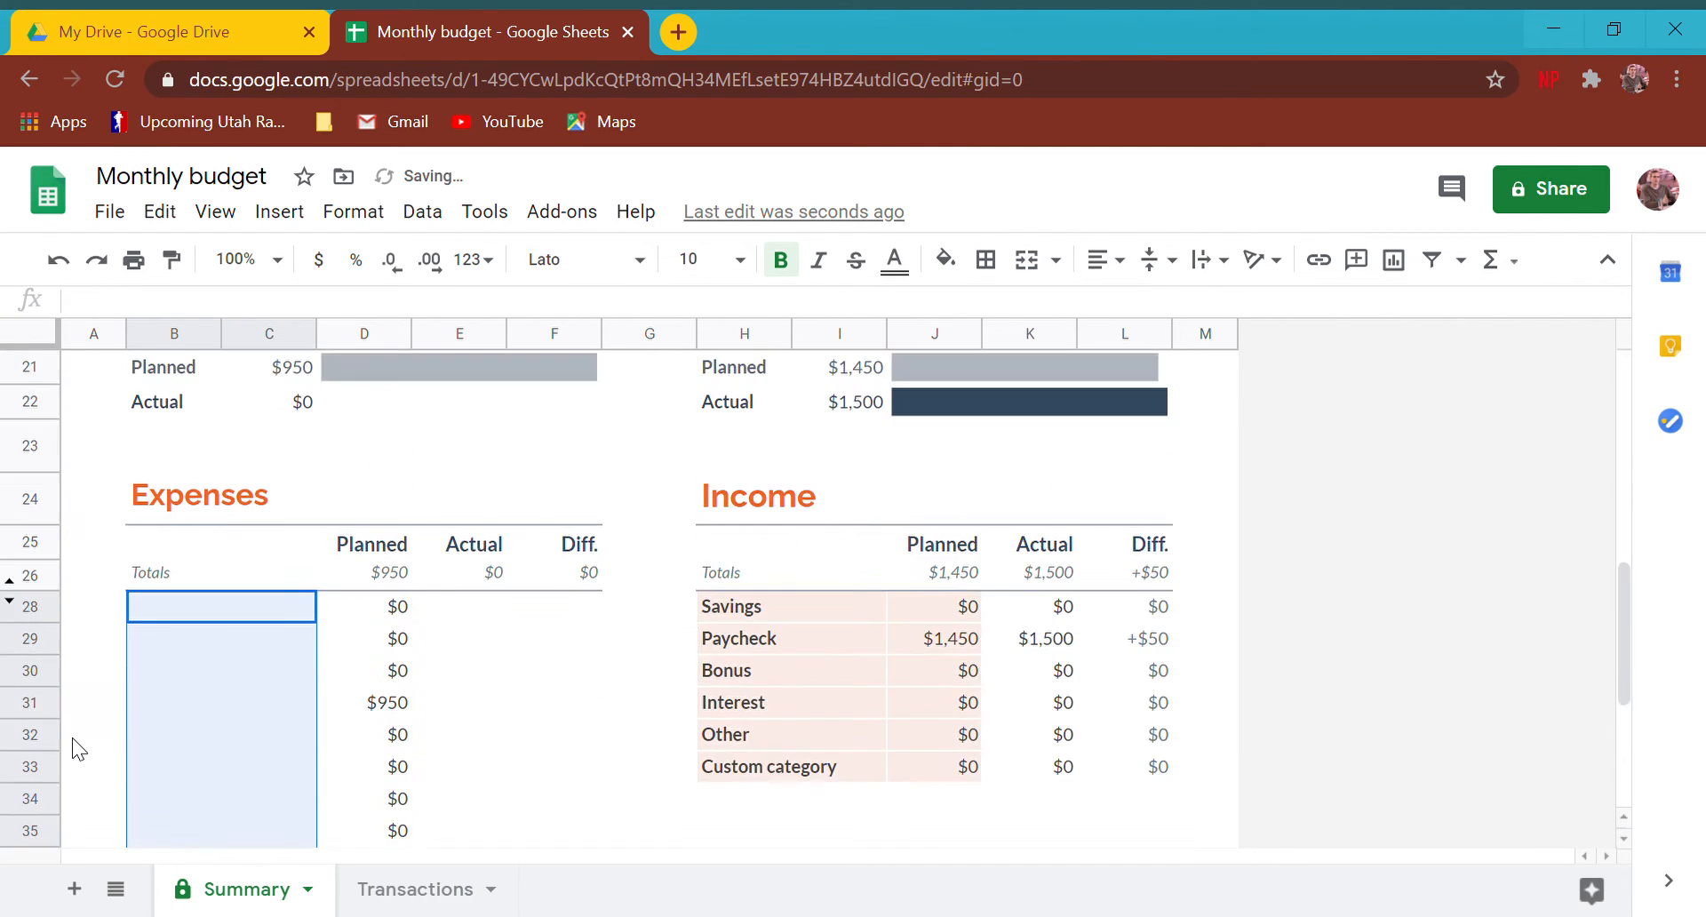
Step: Undo the clearing of the category names in the Expenses table
{"action": "scroll", "coordinate": [156, 680], "scroll_direction": "down", "scroll_amount": 1}
{"action": "scroll", "coordinate": [156, 681], "scroll_direction": "down", "scroll_amount": 2}
{"action": "scroll", "coordinate": [152, 654], "scroll_direction": "up", "scroll_amount": 2}
{"action": "key", "text": "ctrl+z"}
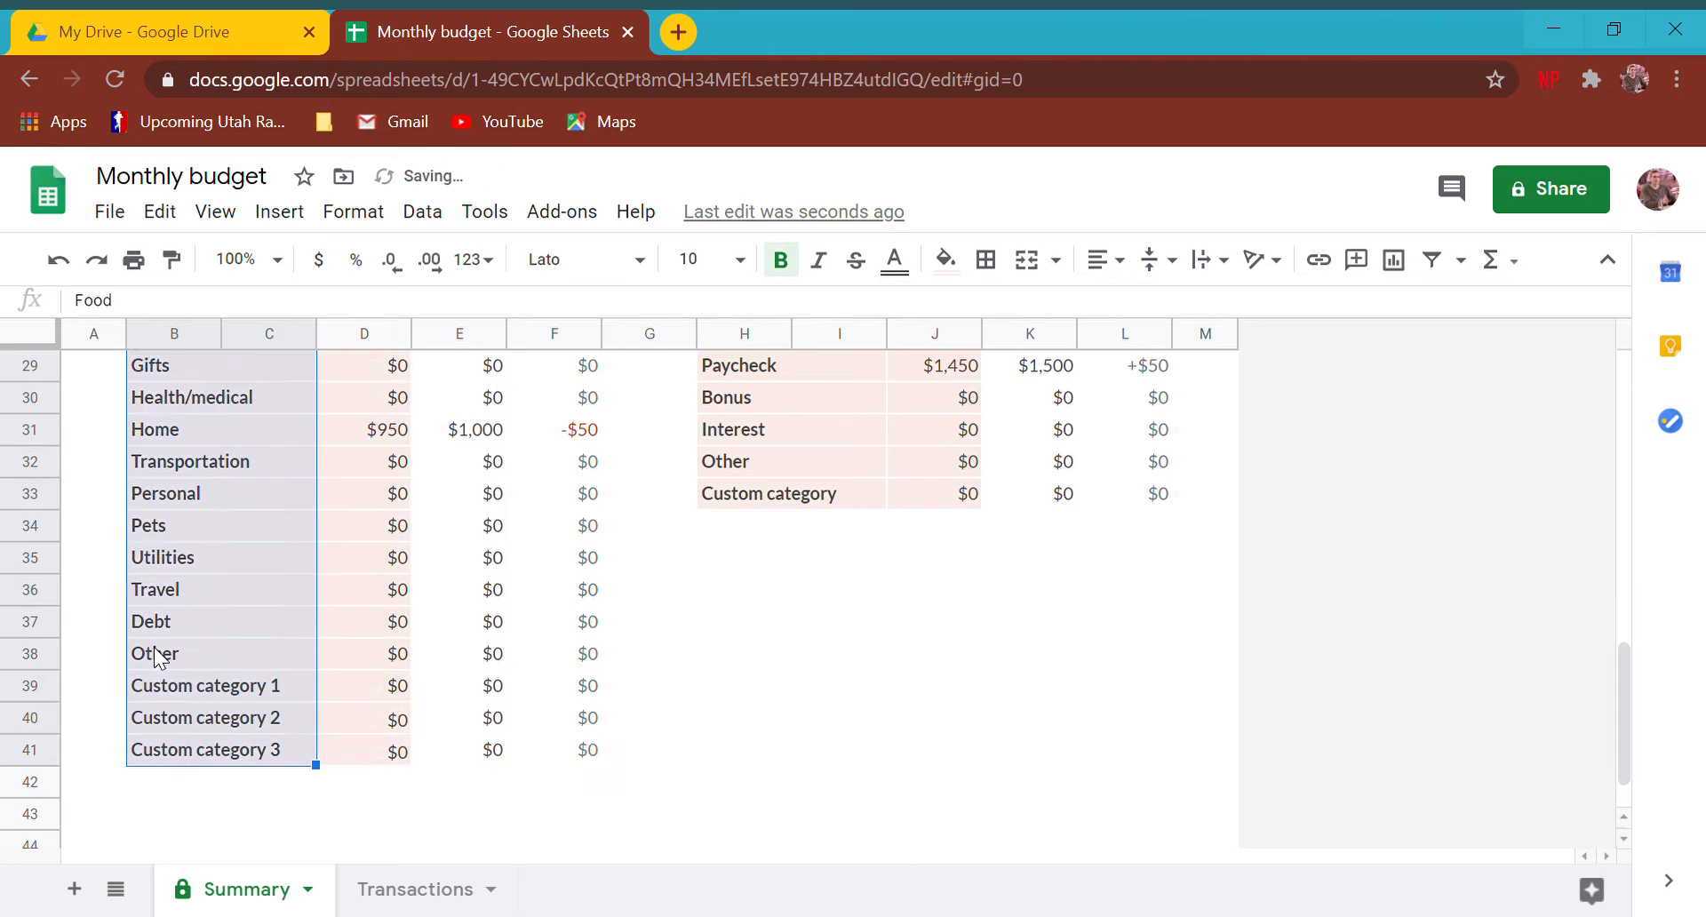
Step: Clear only the Food category name in the Expenses table and undo that deletion
{"action": "scroll", "coordinate": [160, 651], "scroll_direction": "up", "scroll_amount": 2}
{"action": "left_click", "coordinate": [183, 480]}
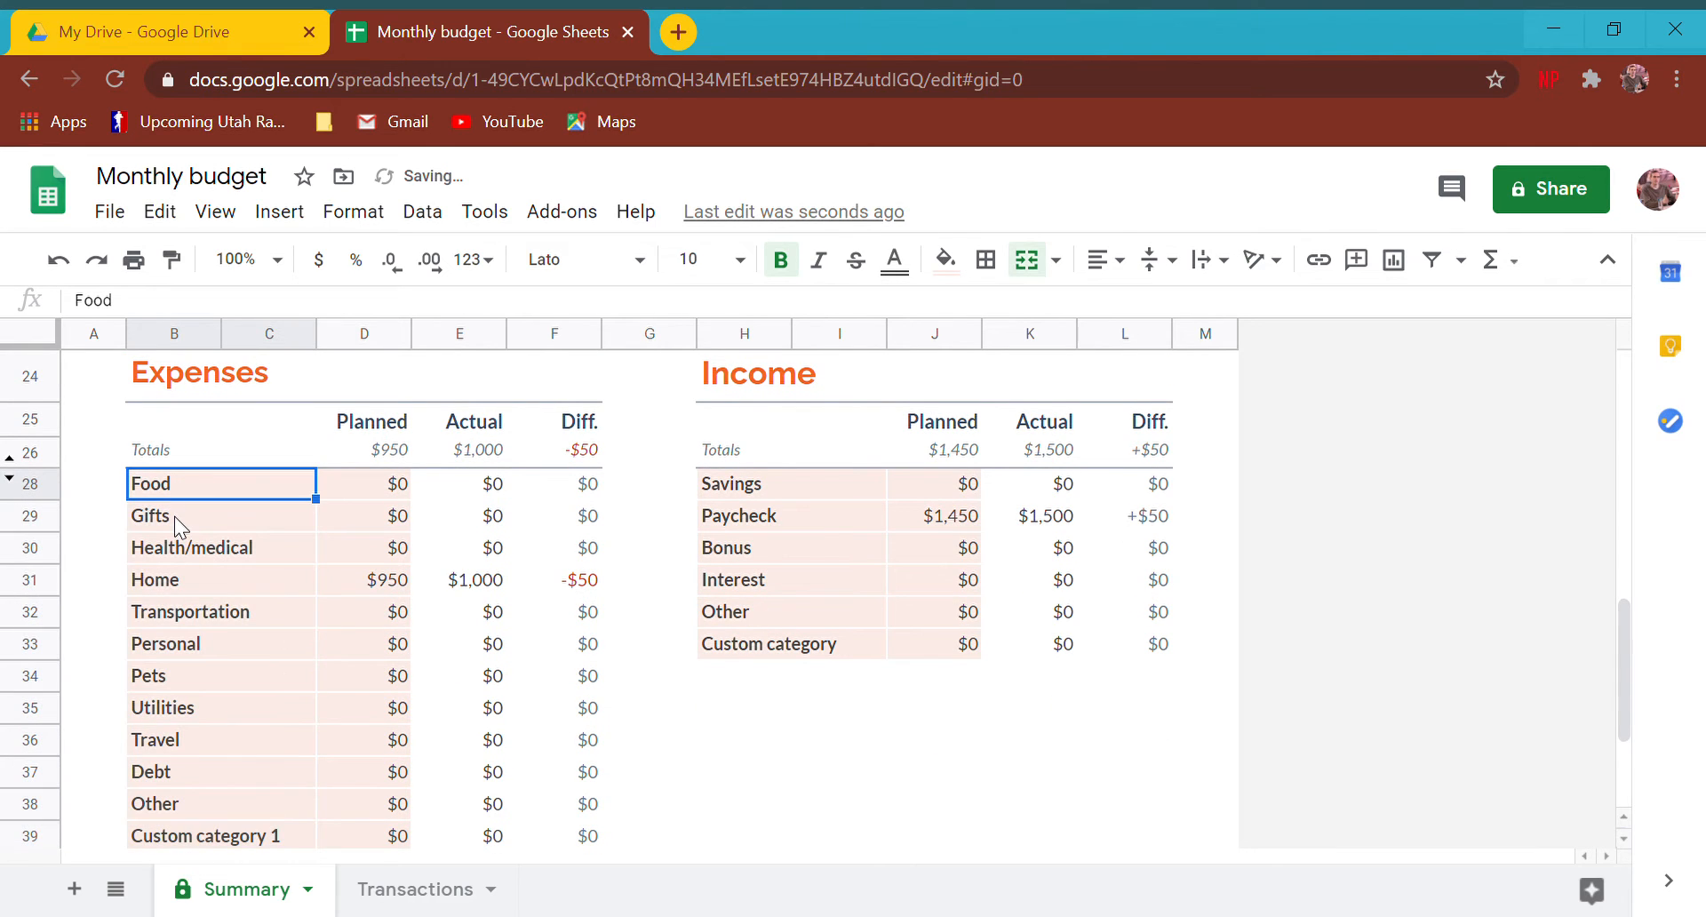
{"action": "key", "text": "Delete"}
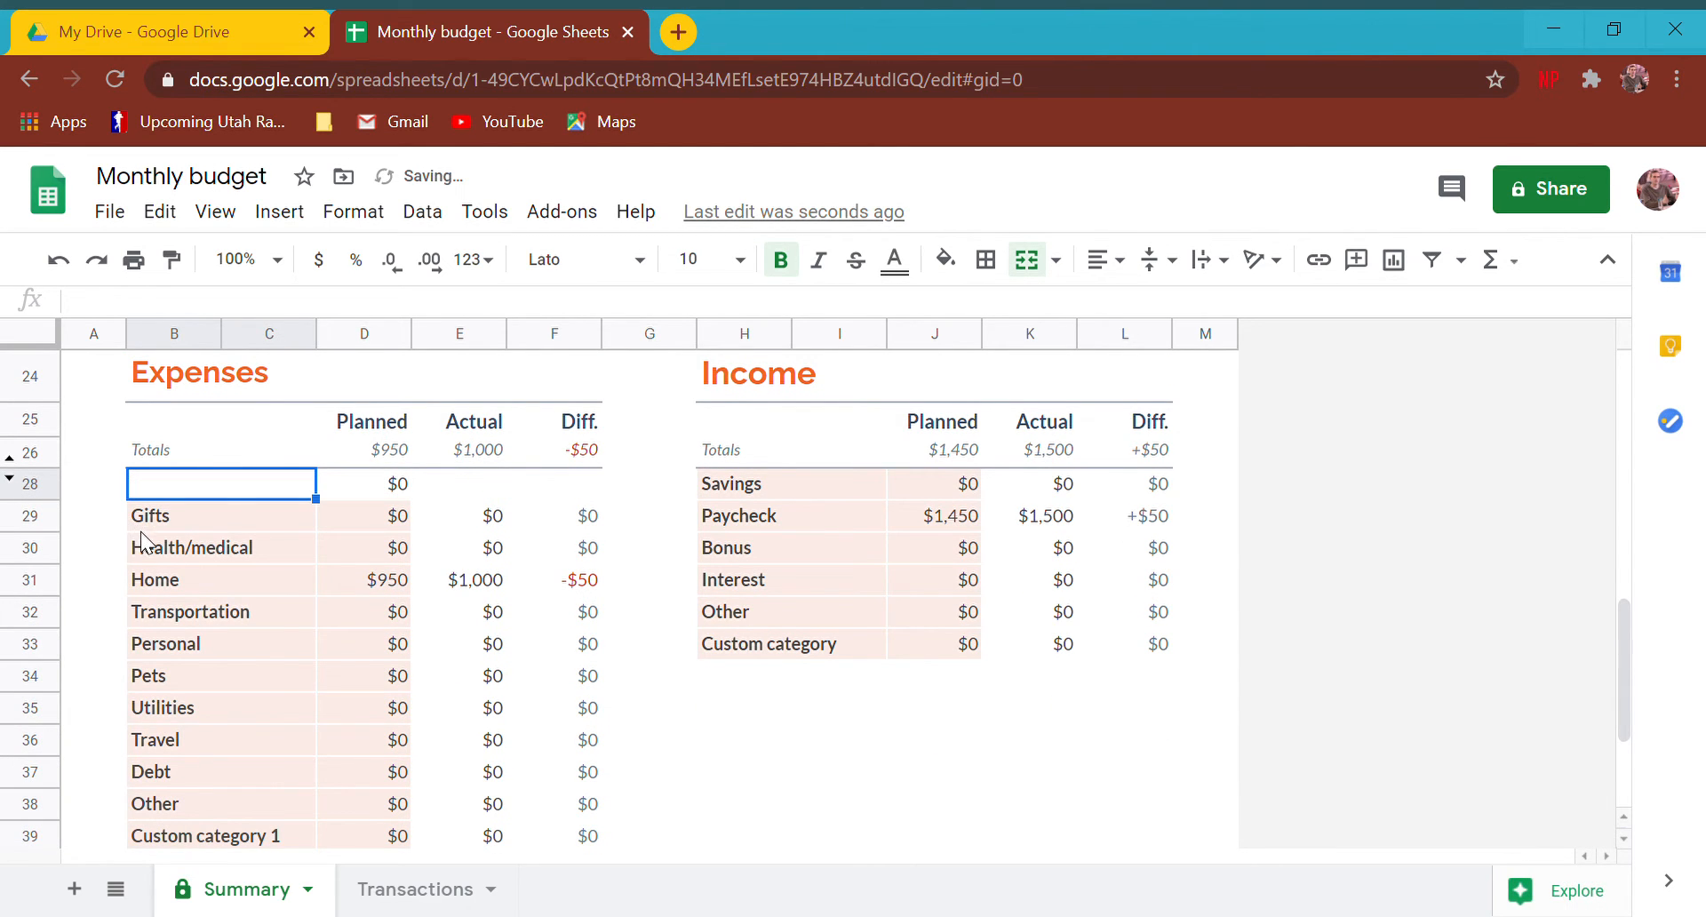
{"action": "key", "text": "ctrl+z"}
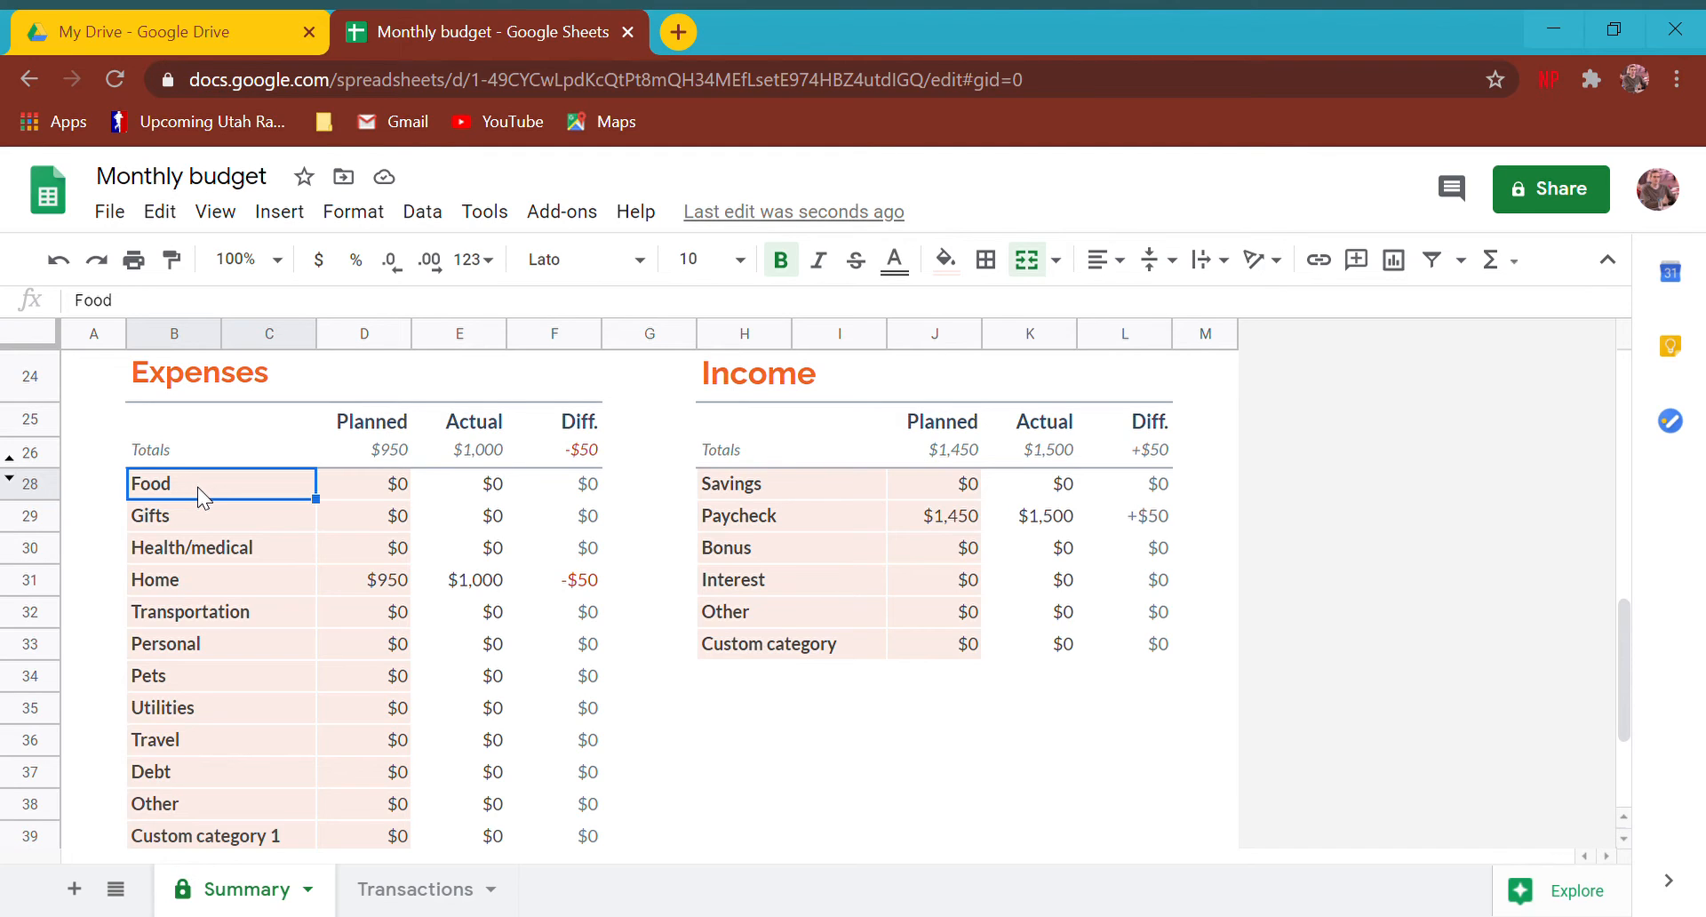
Step: Rename the Food expense category as Website and set its planned amount to $12
{"action": "type", "text": "Website"}
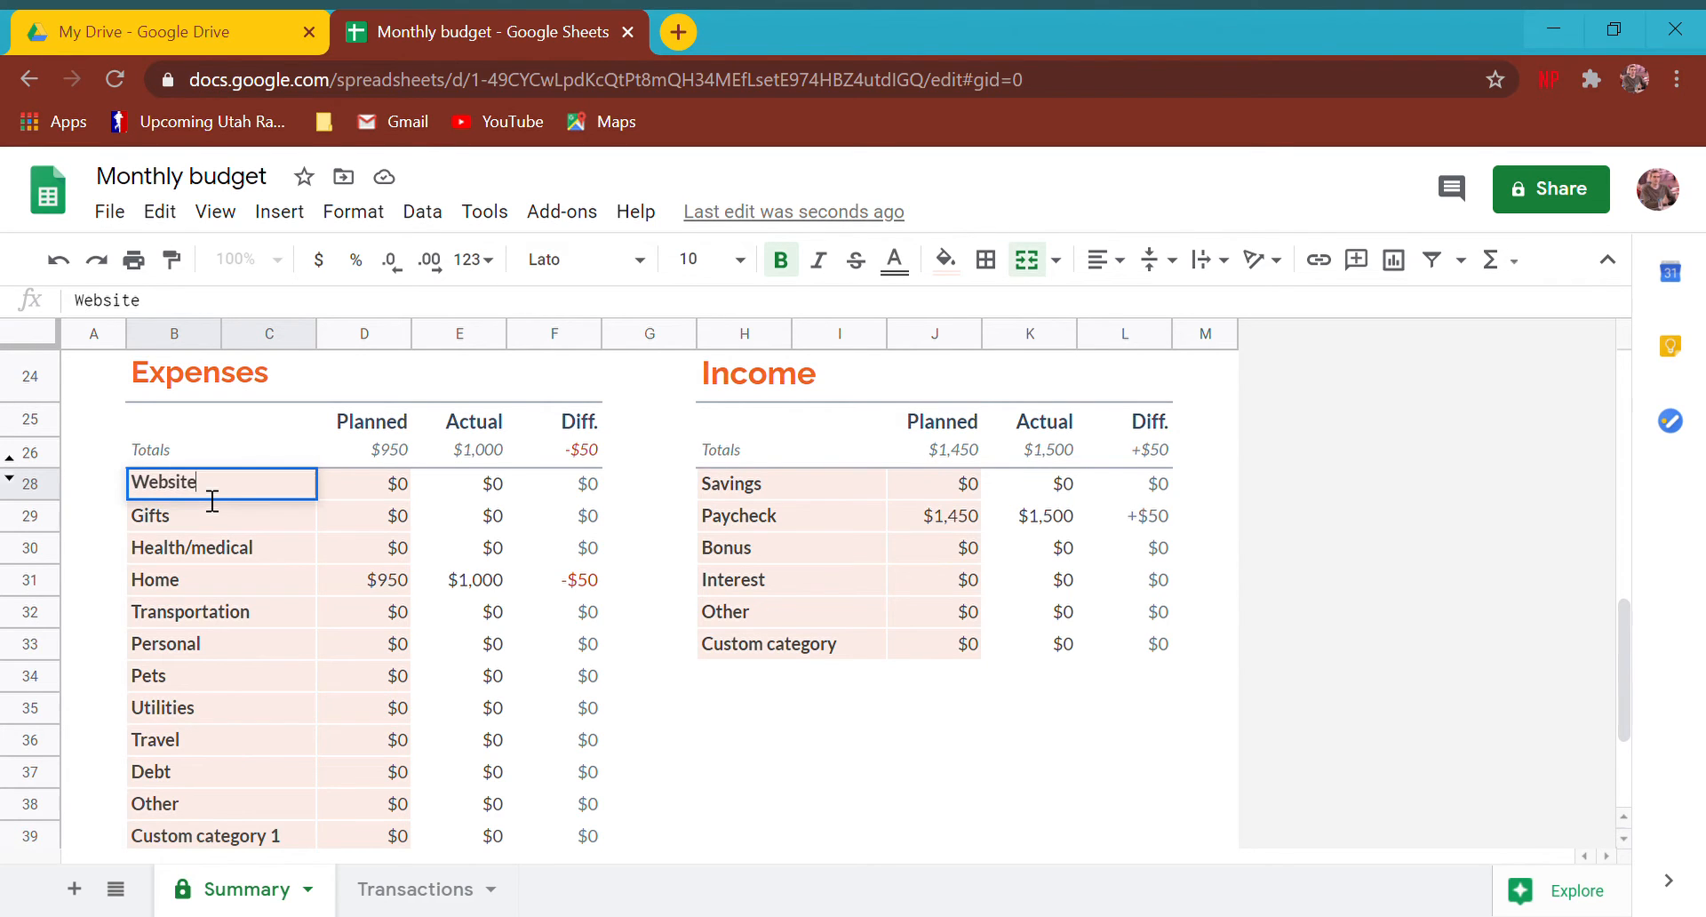
{"action": "key", "text": "Return"}
{"action": "left_click", "coordinate": [198, 487]}
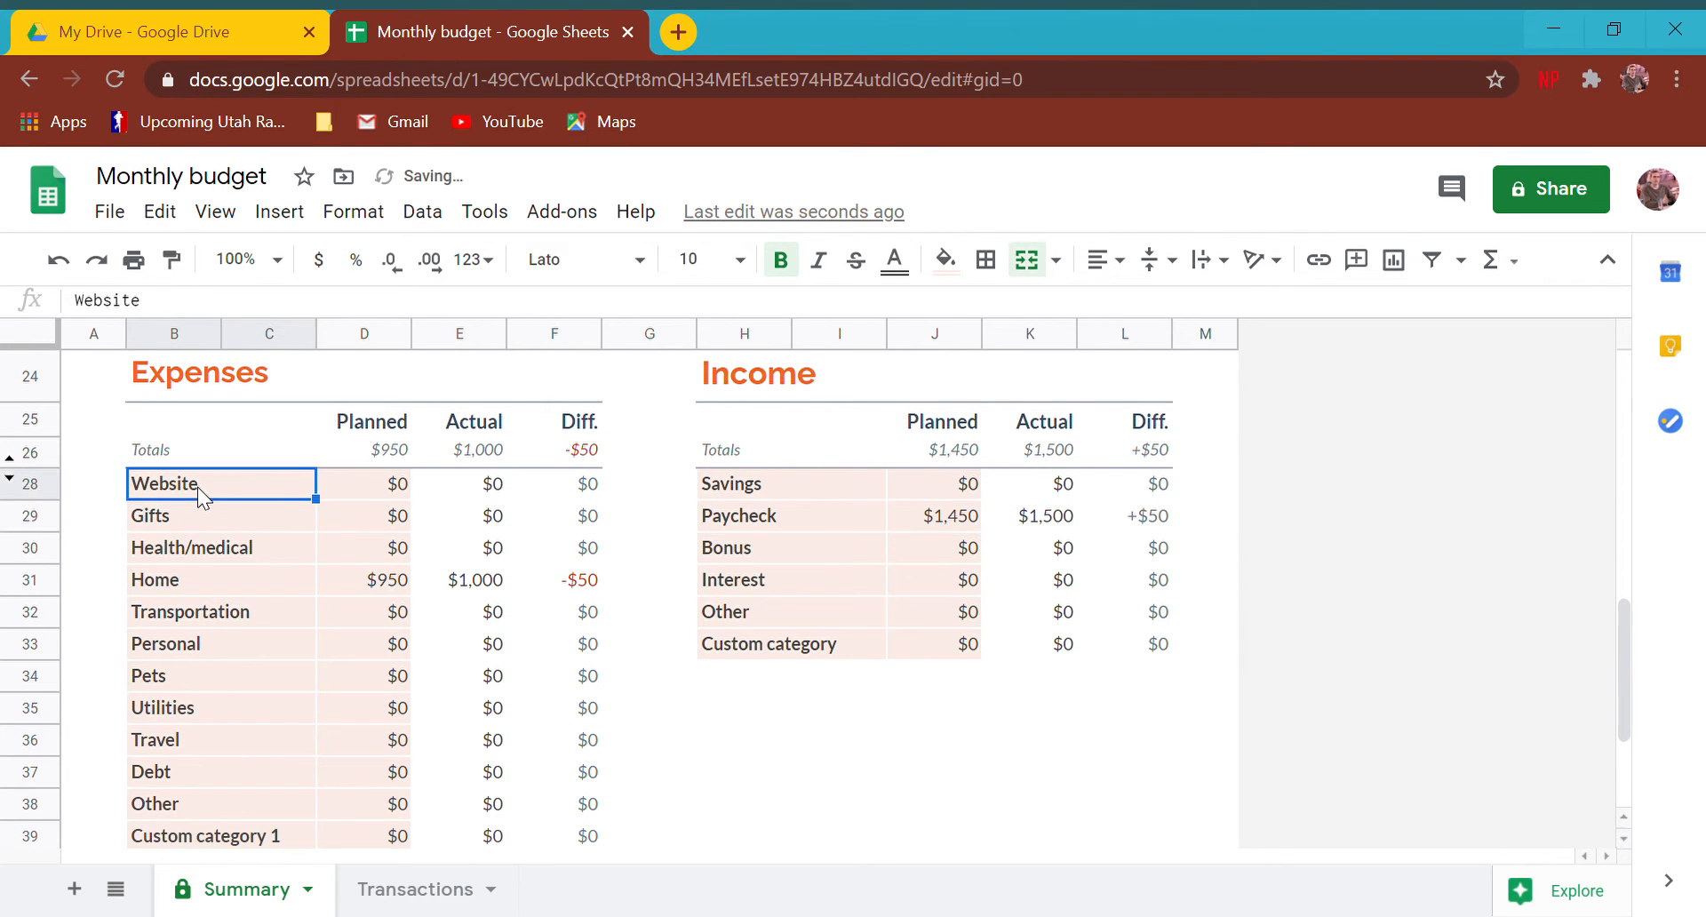
{"action": "key", "text": "Tab"}
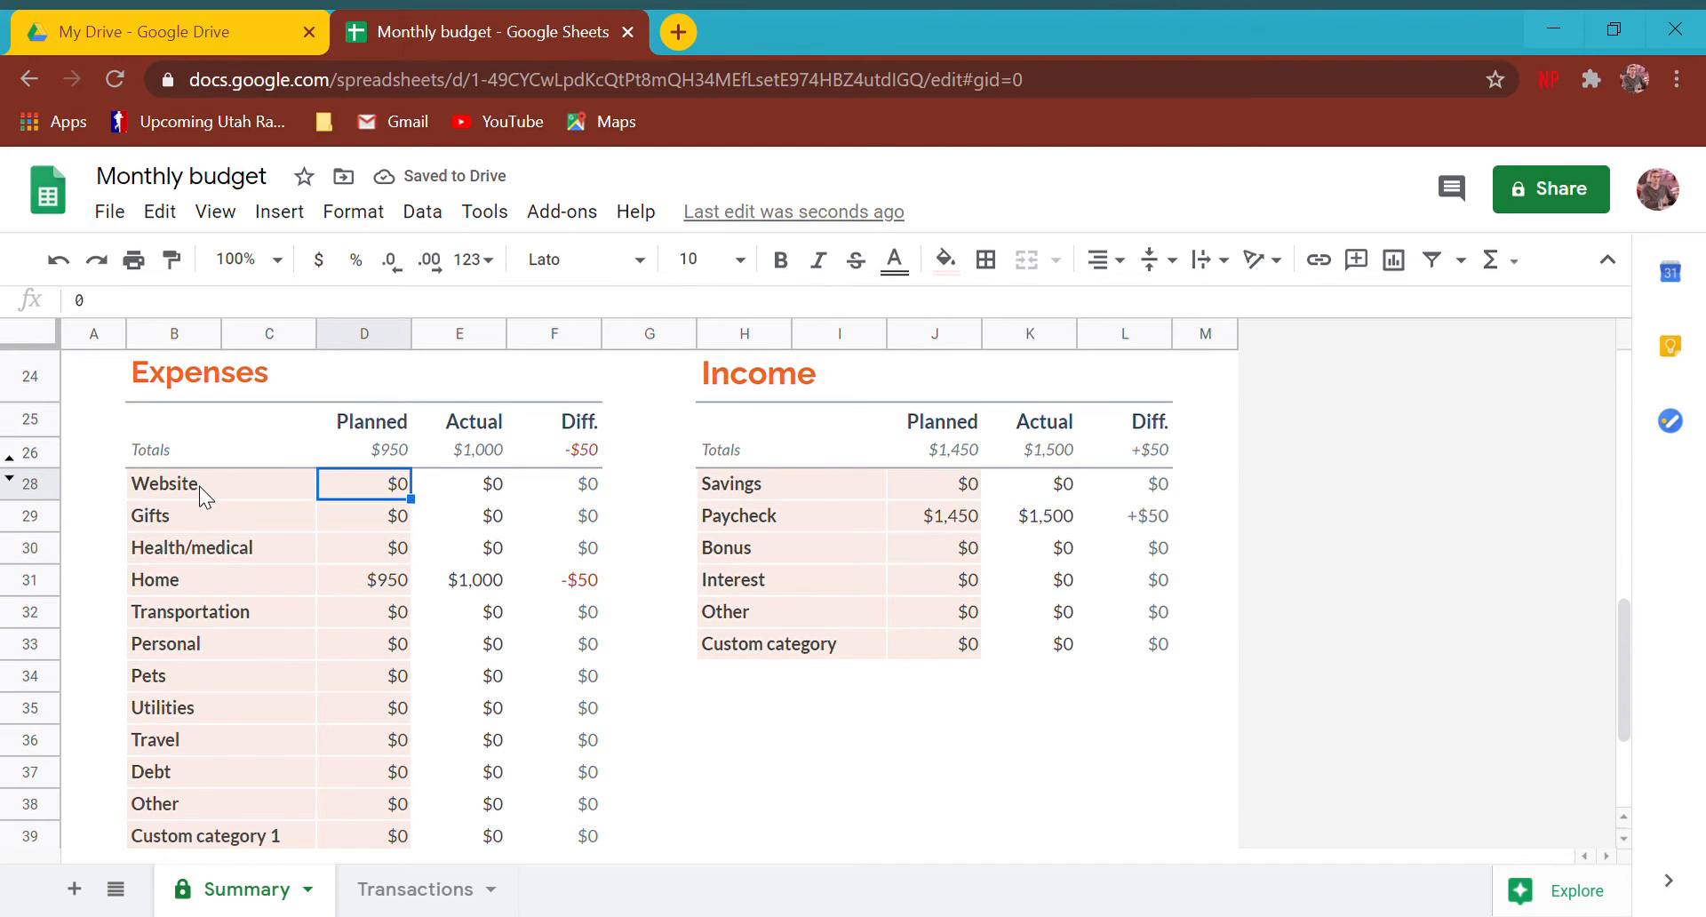
{"action": "type", "text": "12"}
{"action": "key", "text": "Return"}
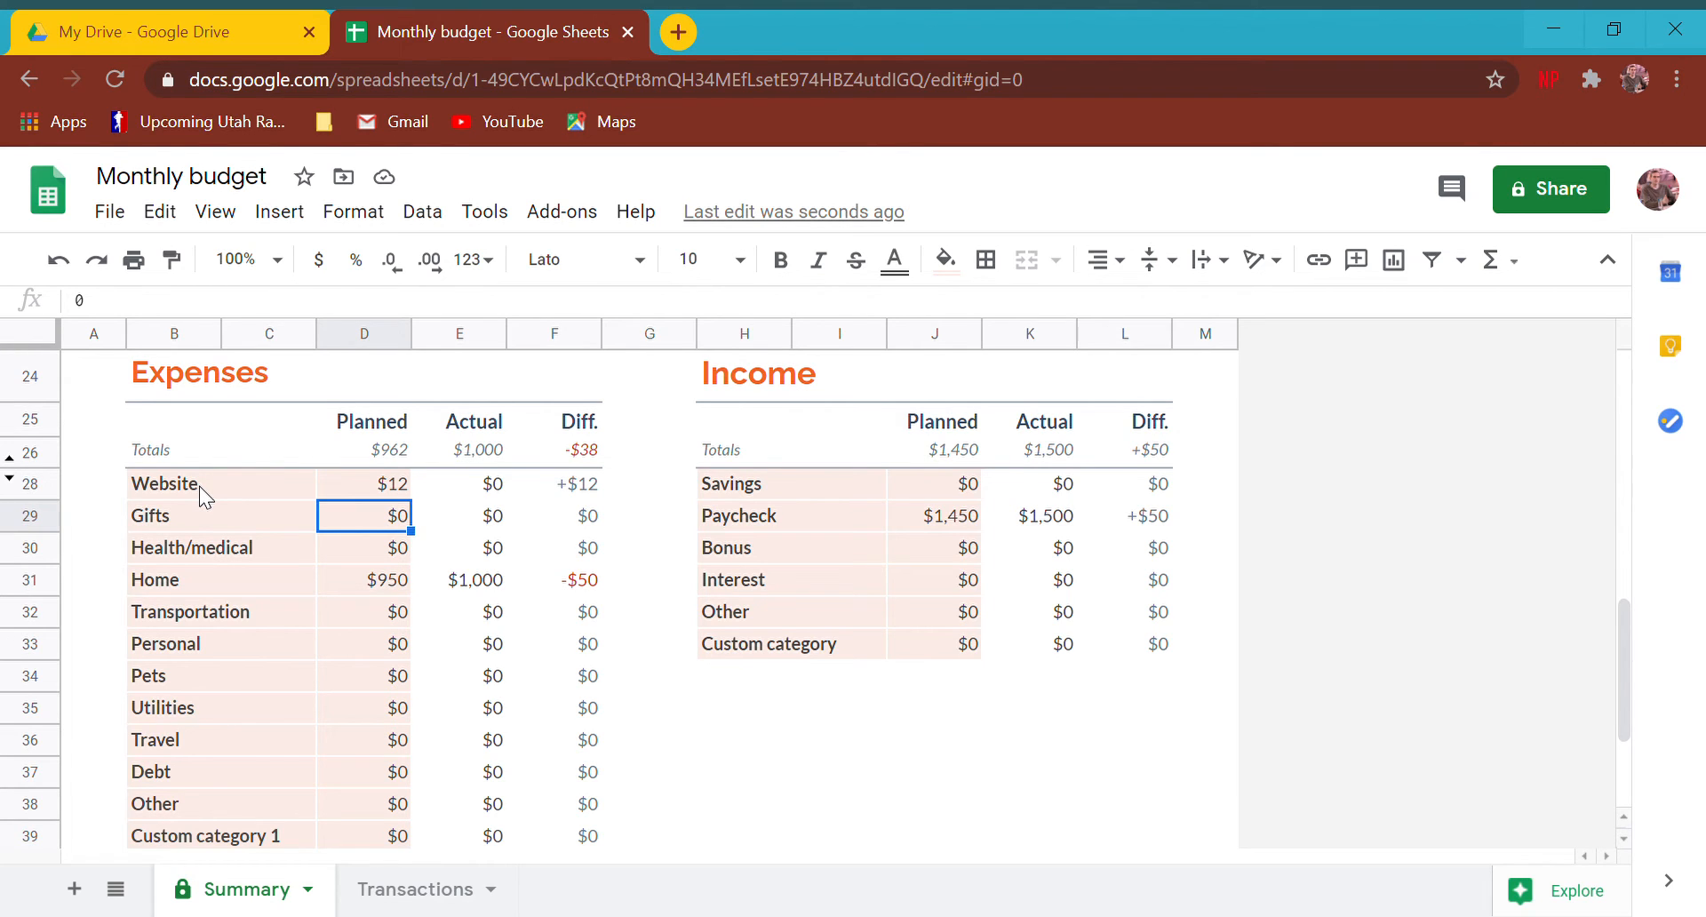
Step: Rename the Gifts expense category as Inventory and set its planned amount to $600
{"action": "key", "text": "Left"}
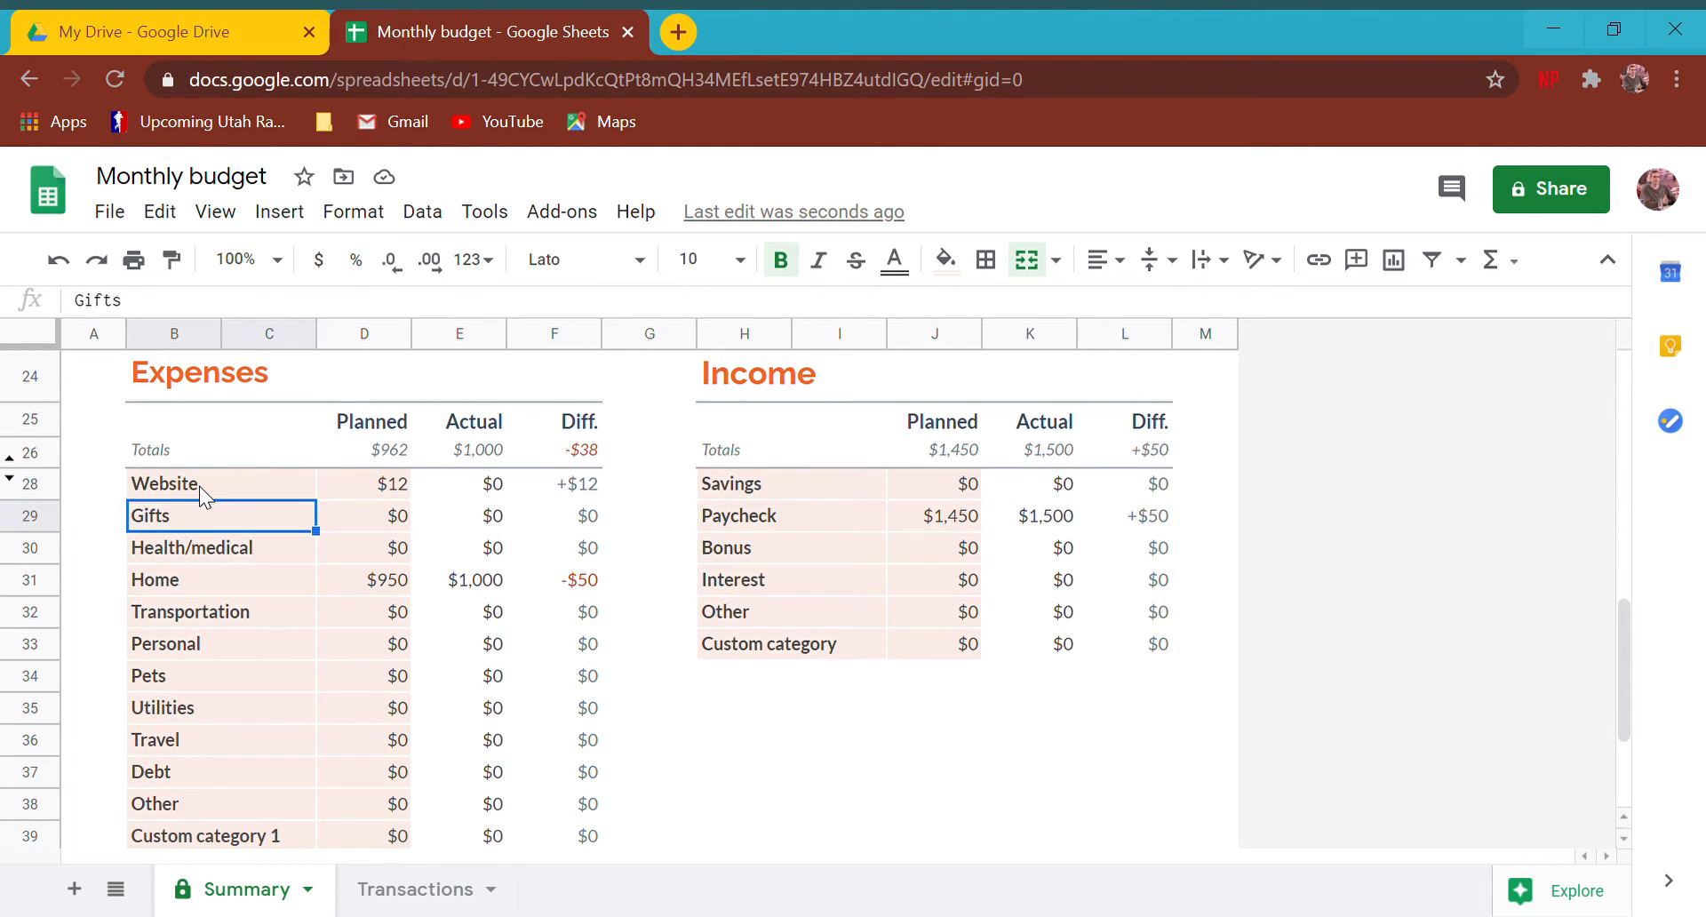
{"action": "type", "text": "Inventory"}
{"action": "key", "text": "Return"}
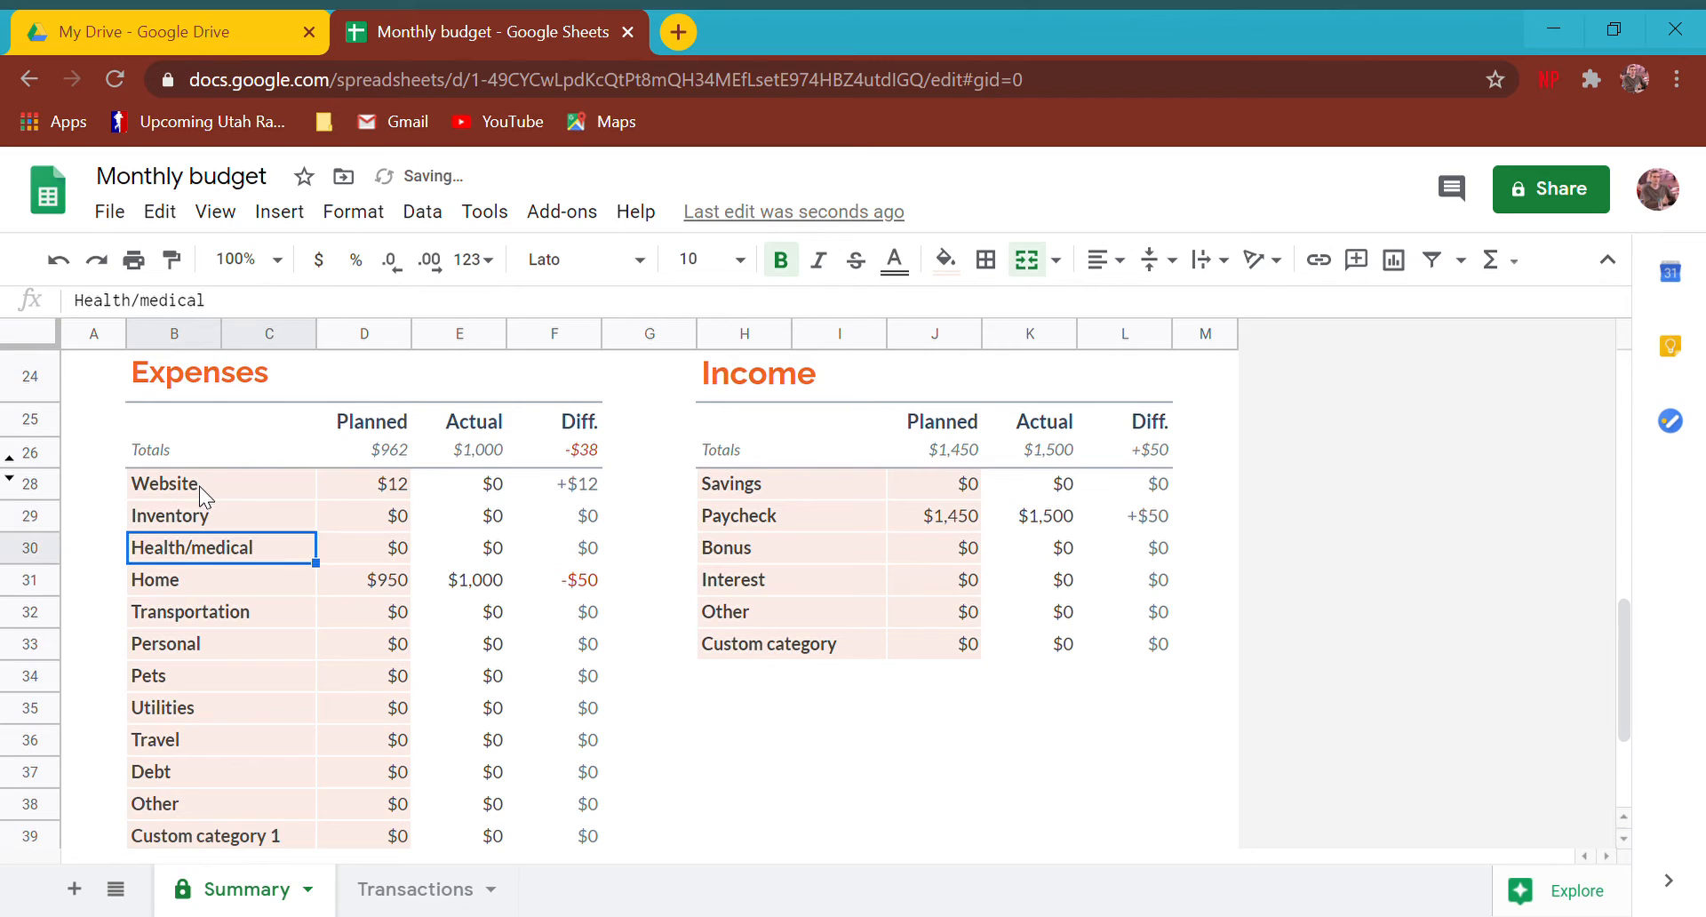
{"action": "key", "text": "Up"}
{"action": "key", "text": "Right"}
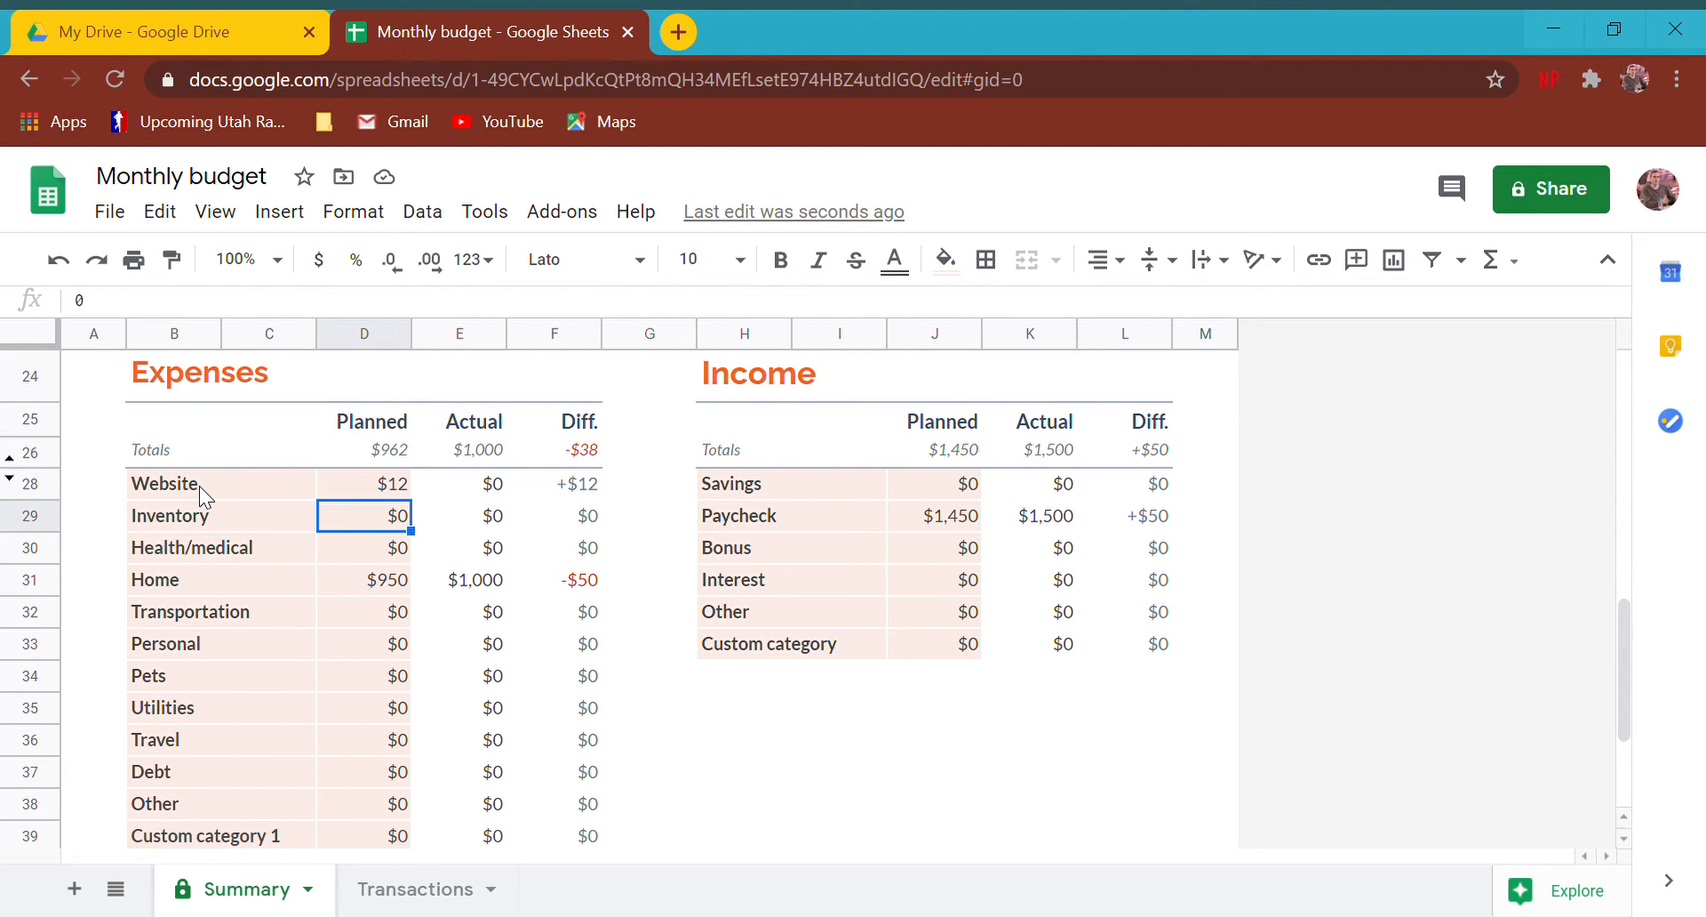
{"action": "type", "text": "600"}
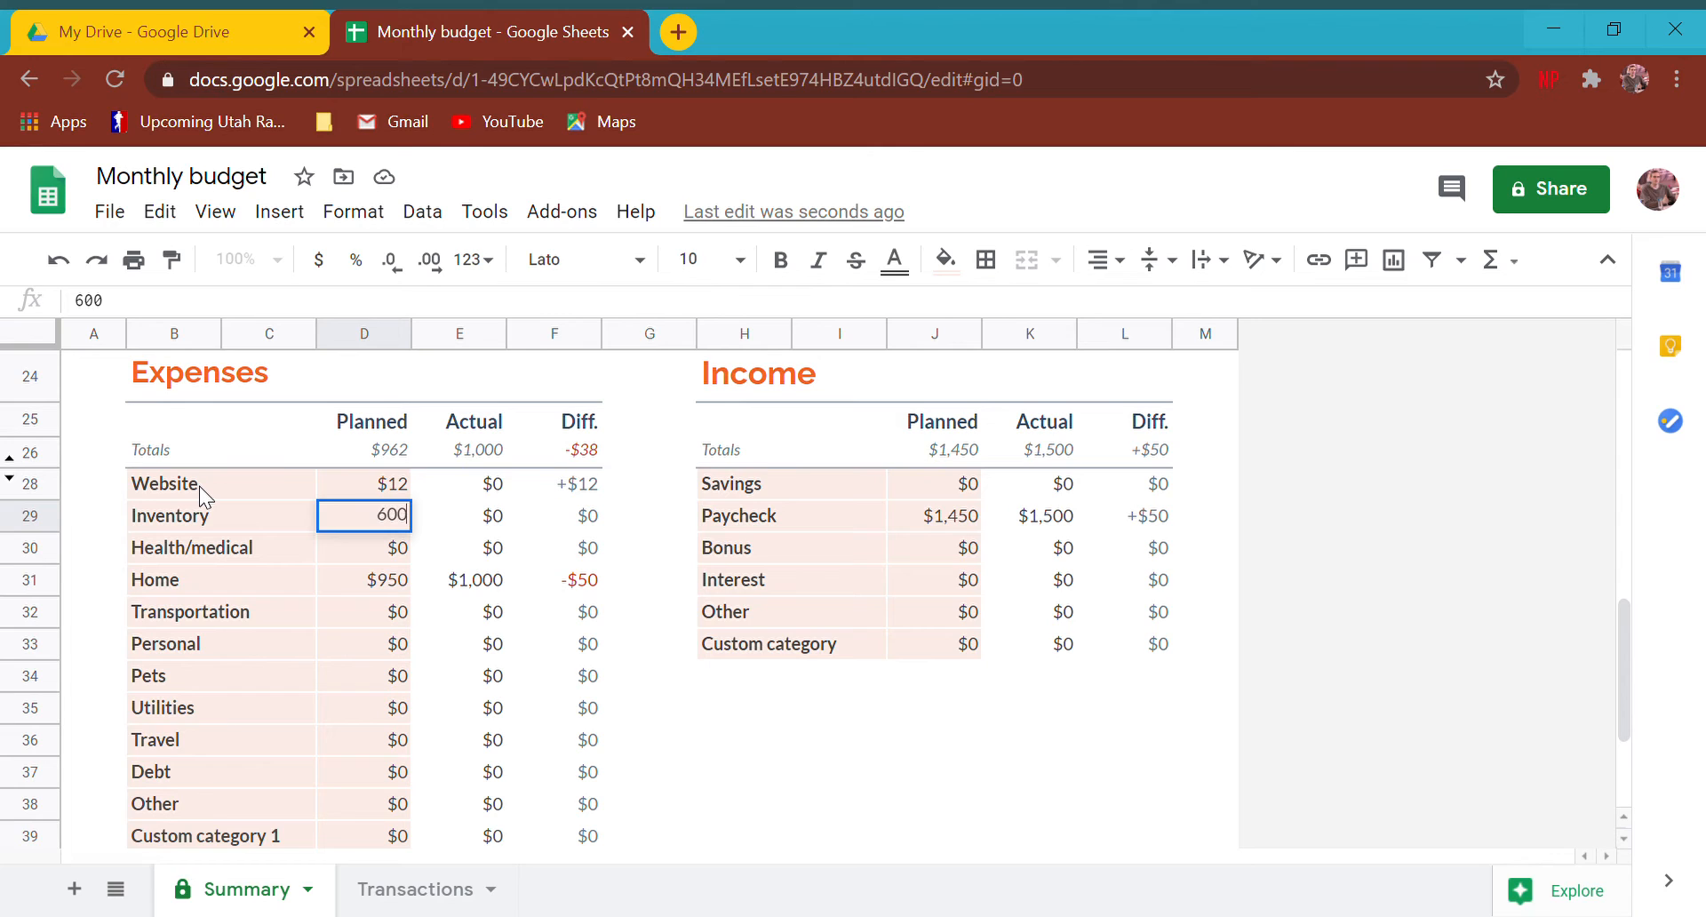
{"action": "key", "text": "Return"}
{"action": "key", "text": "Up"}
{"action": "key", "text": "Down"}
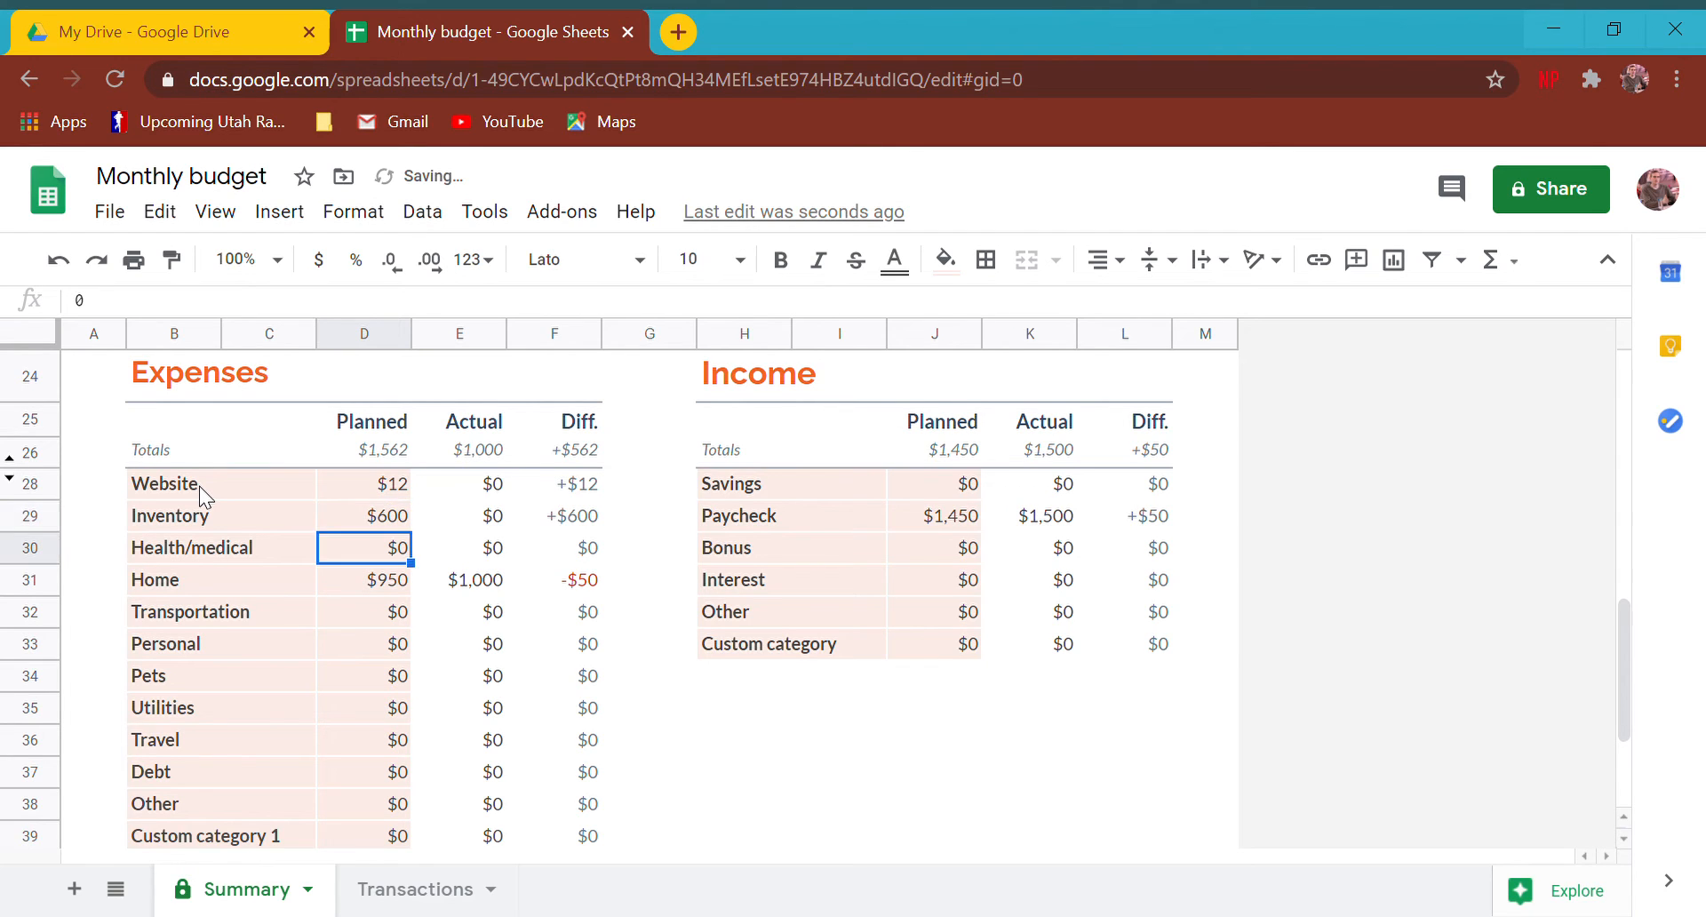
{"action": "key", "text": "Up"}
{"action": "key", "text": "Down"}
Step: Rename the Health/medical expense category as Utility and set its planned amount to $200
{"action": "key", "text": "Left"}
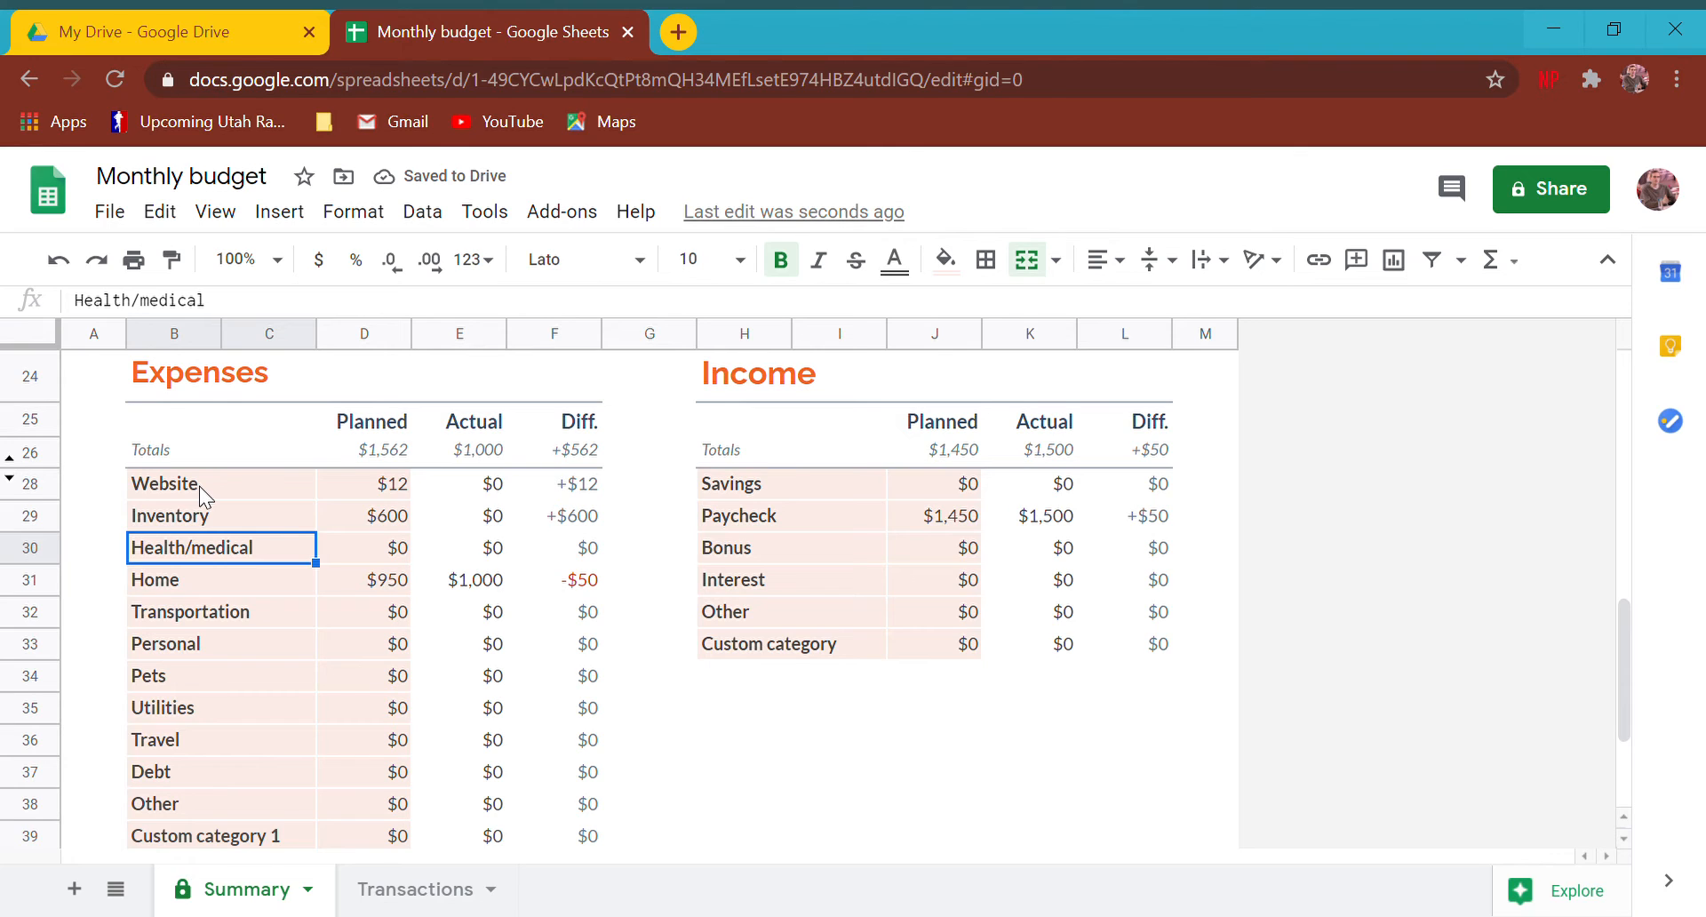
{"action": "type", "text": "Utli"}
{"action": "key", "text": "BackSpace"}
{"action": "key", "text": "BackSpace"}
{"action": "type", "text": "ility"}
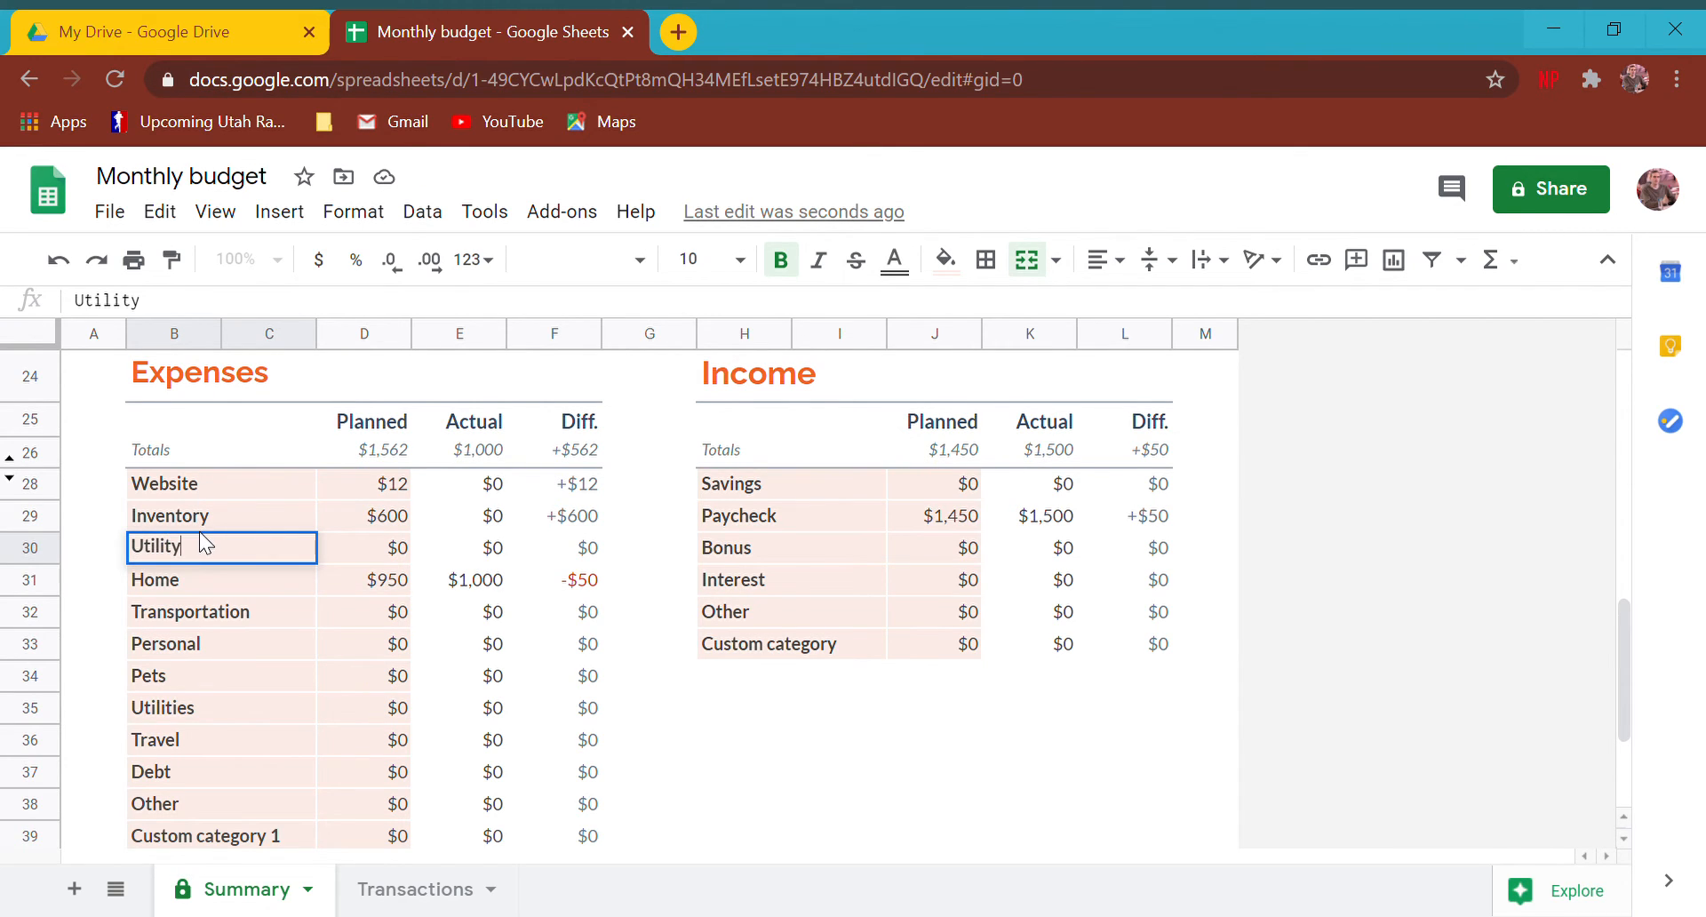
{"action": "key", "text": "Tab"}
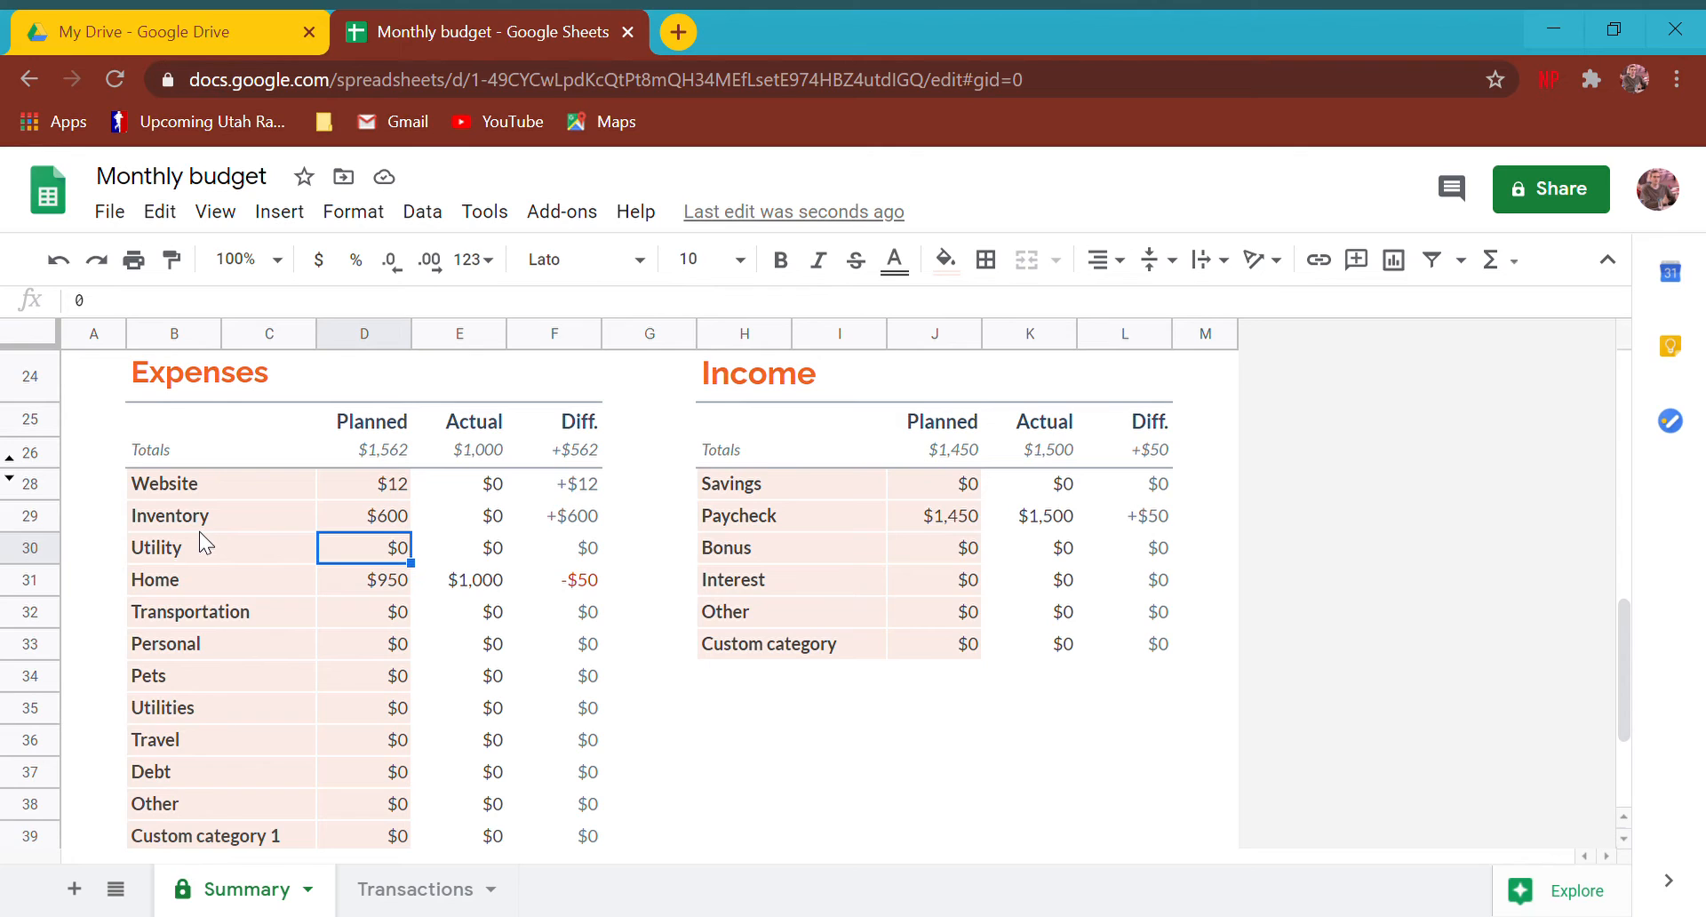
{"action": "type", "text": "200"}
{"action": "key", "text": "Return"}
Step: Rename the Home expense category as WiFi and set its planned amount to $35
{"action": "key", "text": "Left"}
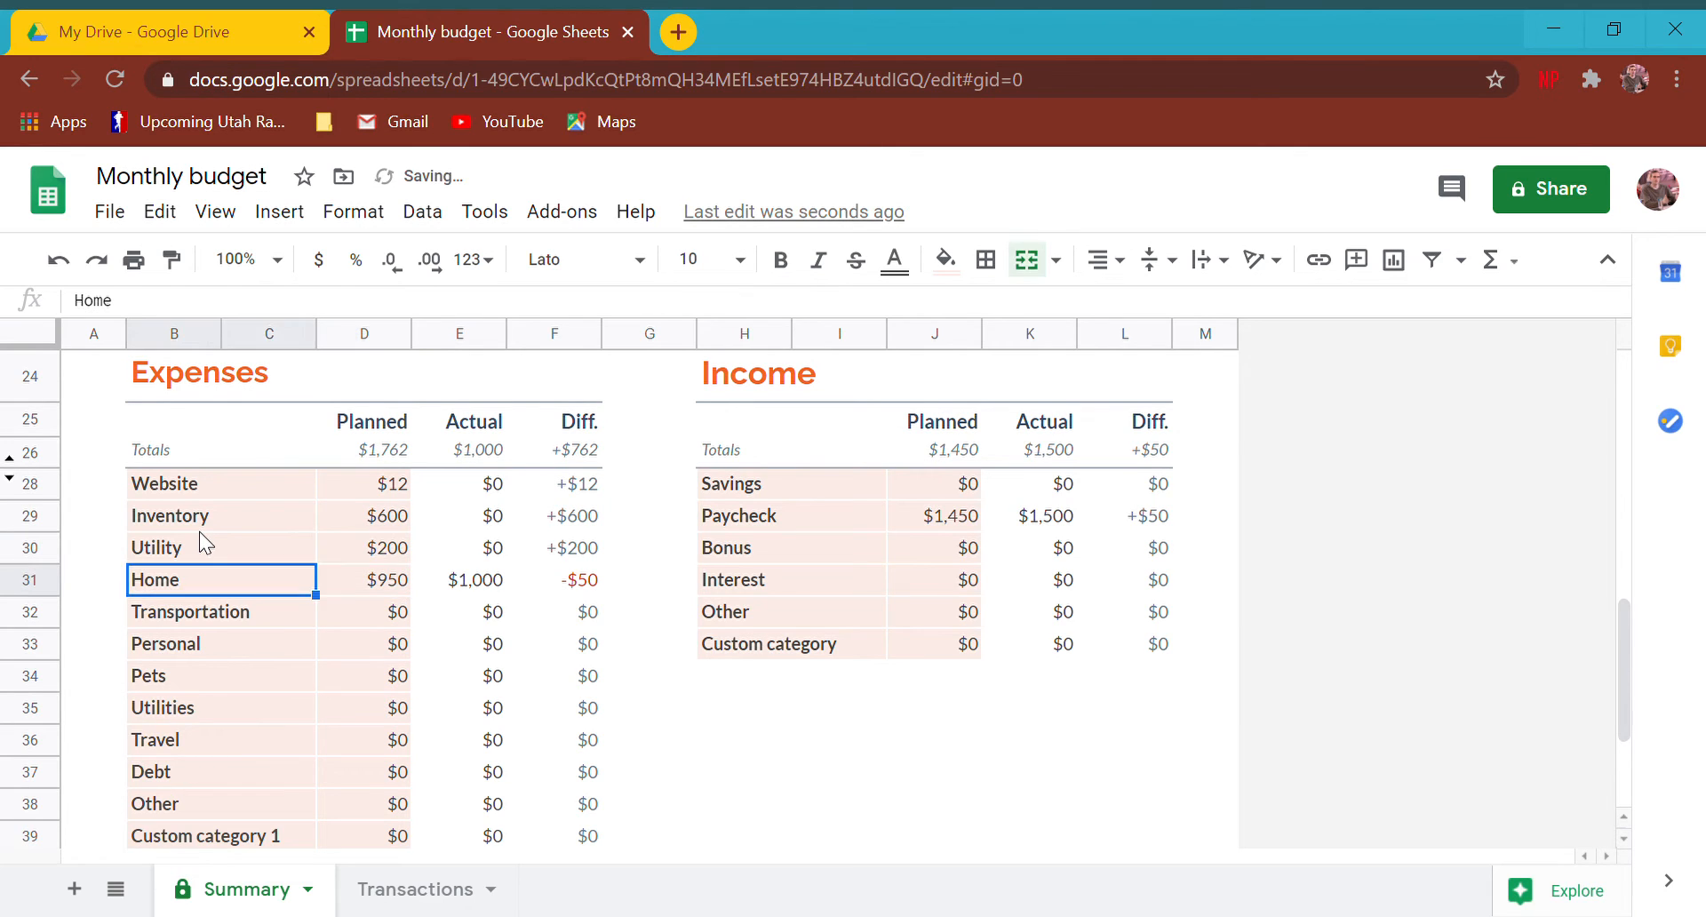
{"action": "type", "text": "WiFi"}
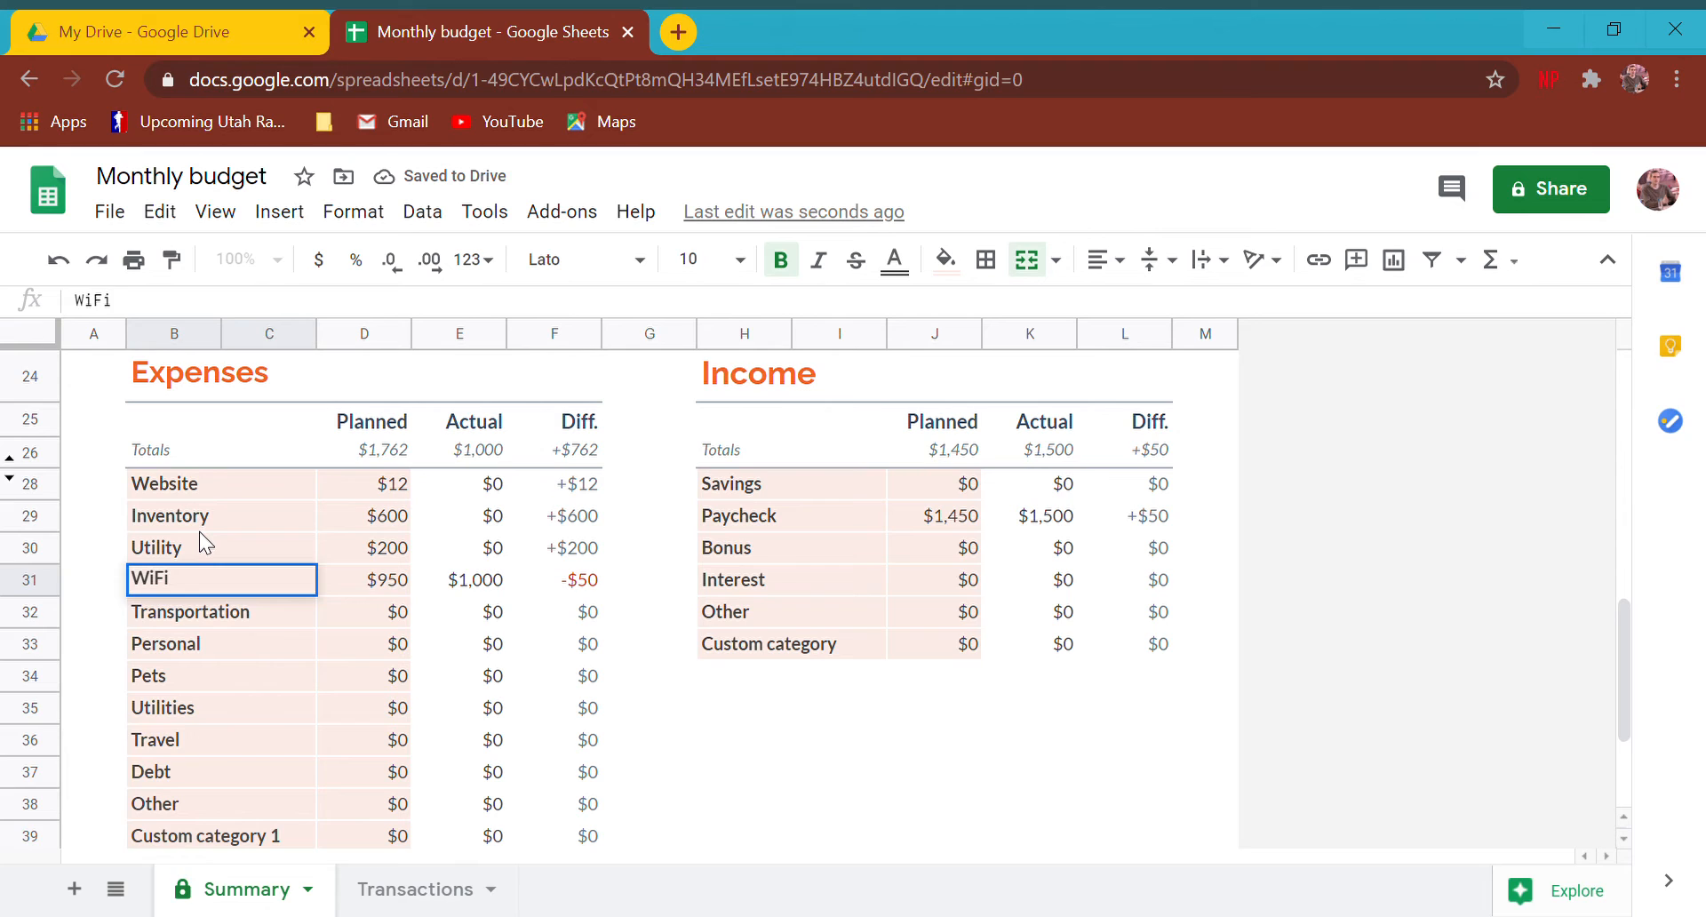
{"action": "key", "text": "Return"}
{"action": "key", "text": "Up"}
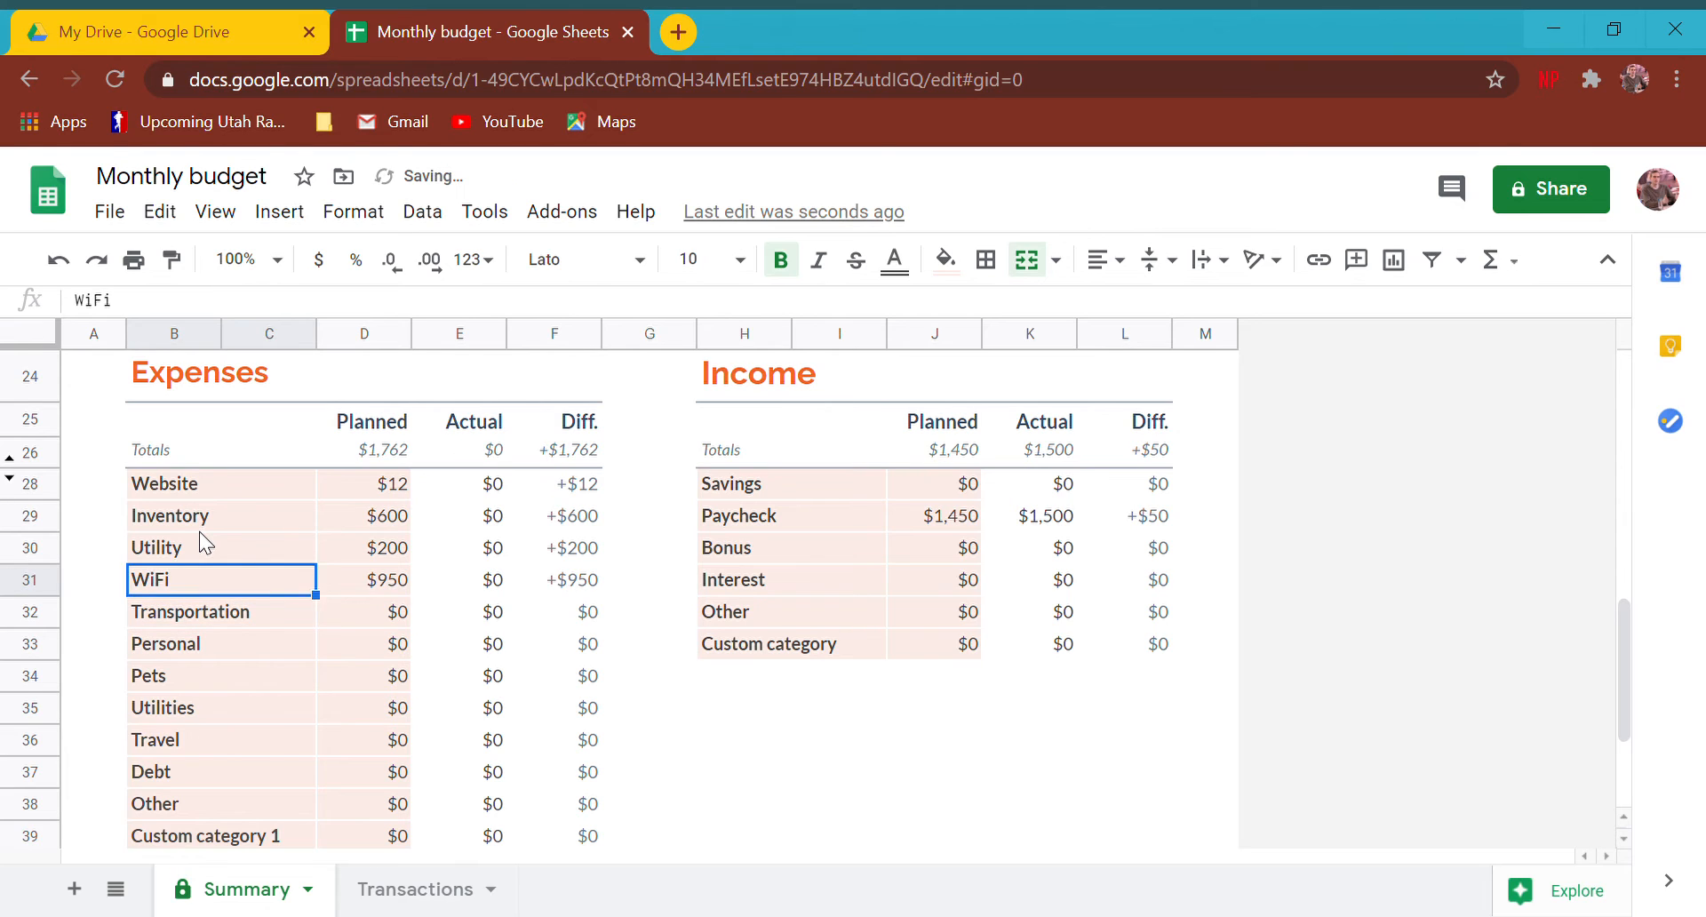
{"action": "key", "text": "Right"}
{"action": "type", "text": "35"}
{"action": "key", "text": "Return"}
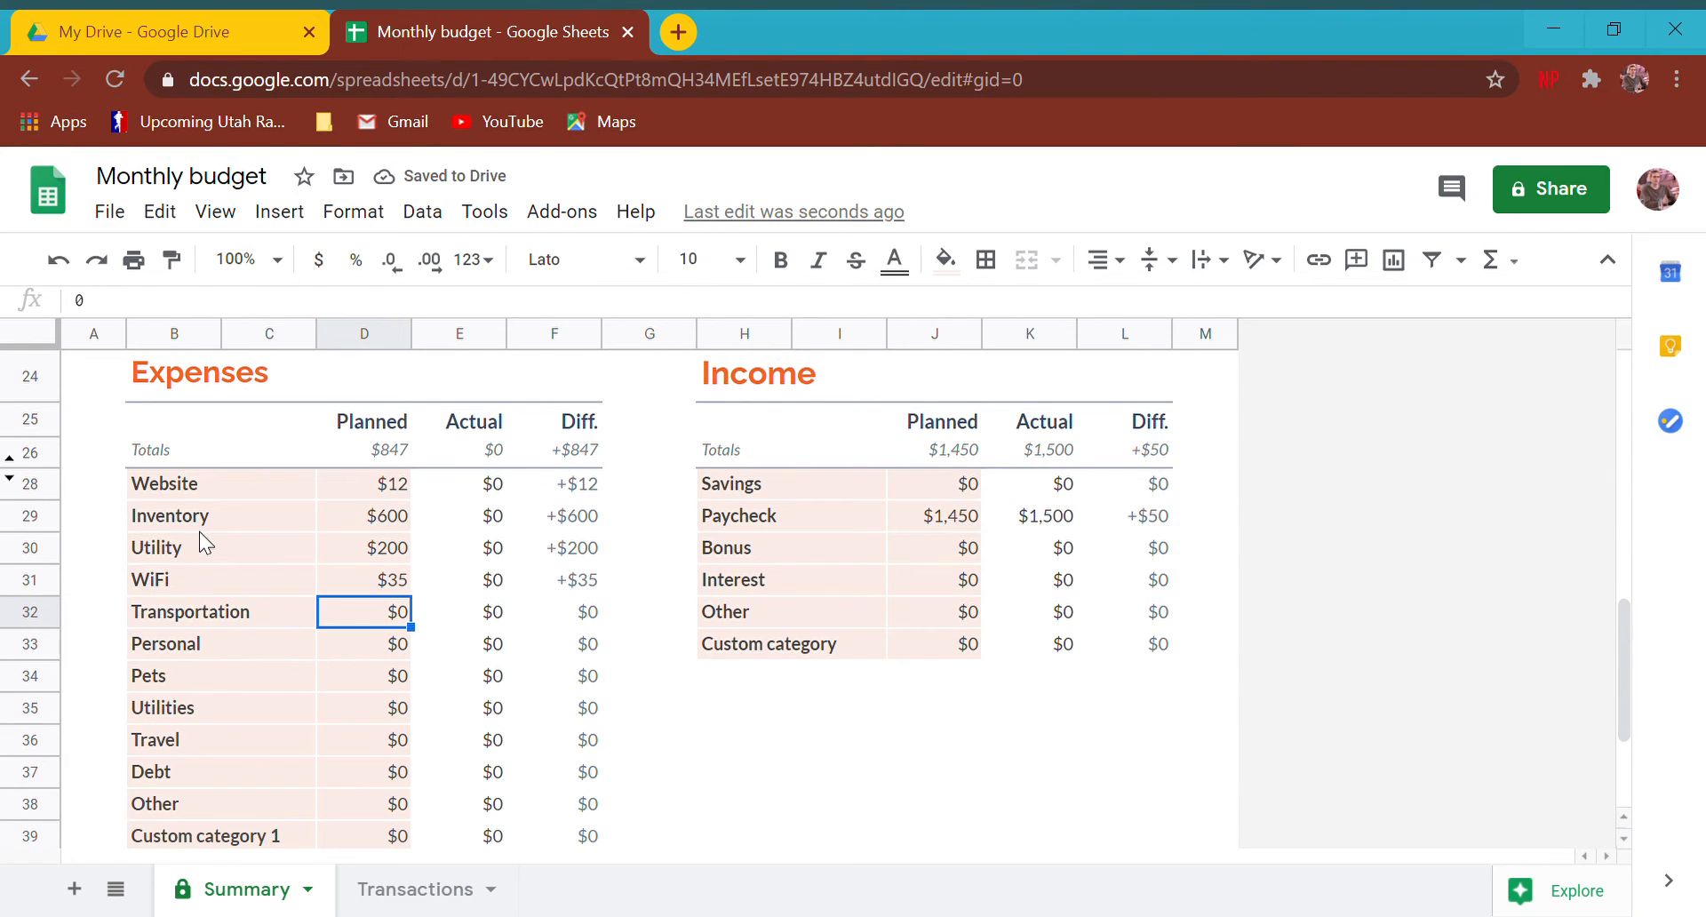
Step: Rename the Transportation expense category as Office and set its planned amount to $30
{"action": "key", "text": "Left"}
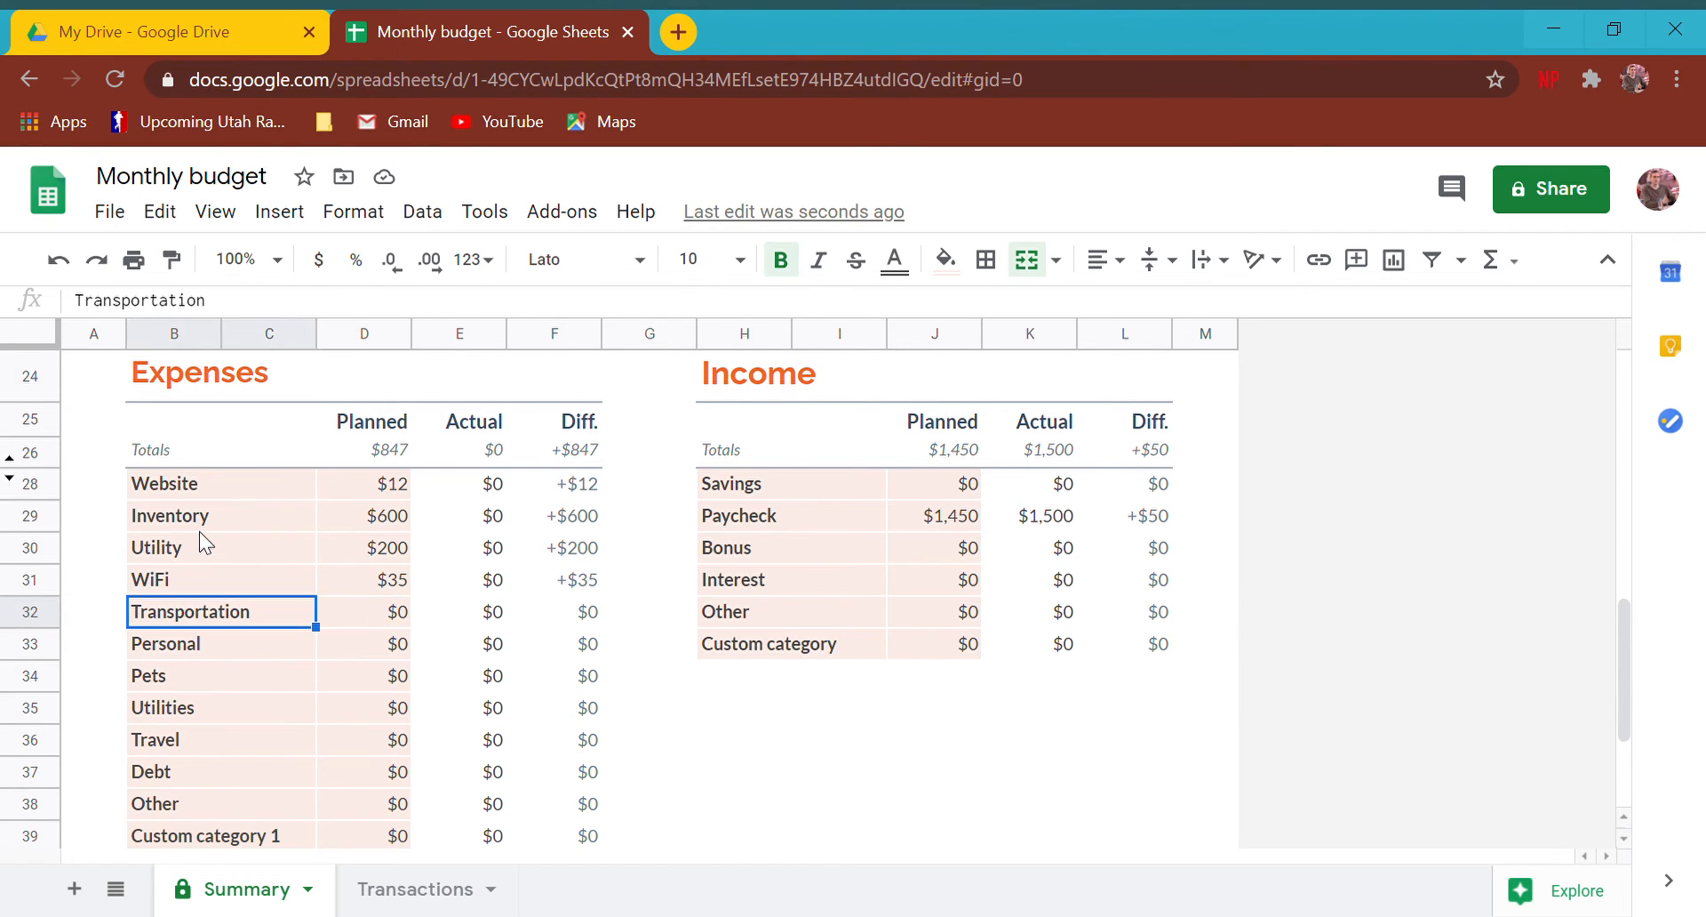
{"action": "key", "text": "Down"}
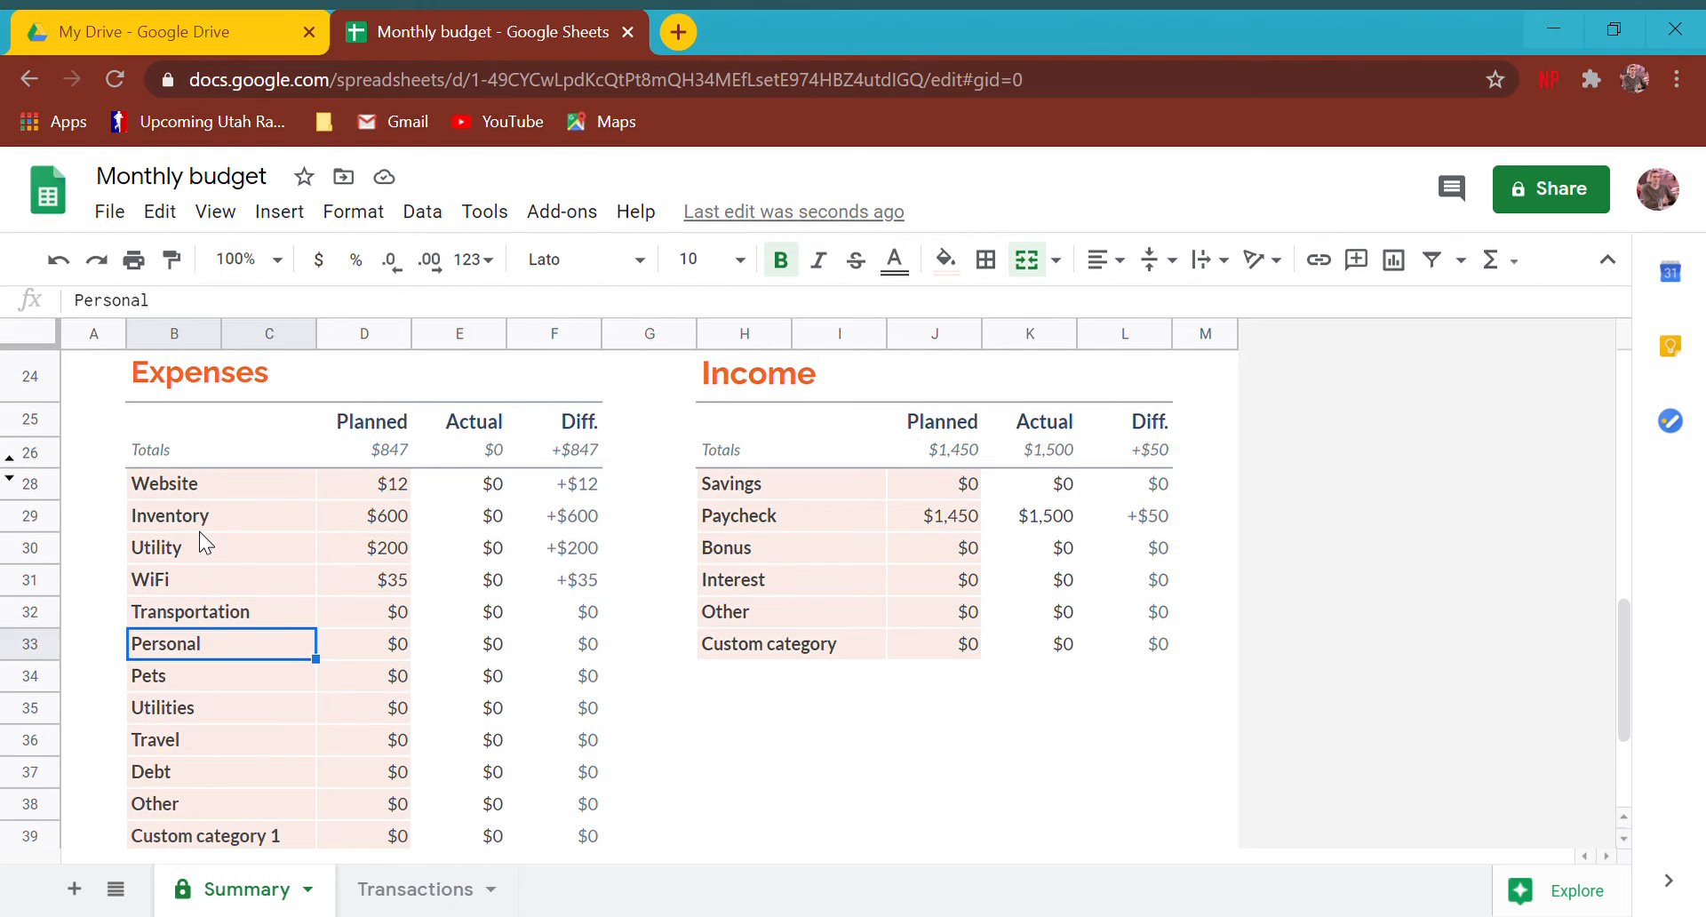
{"action": "key", "text": "Up"}
{"action": "type", "text": "Offic"}
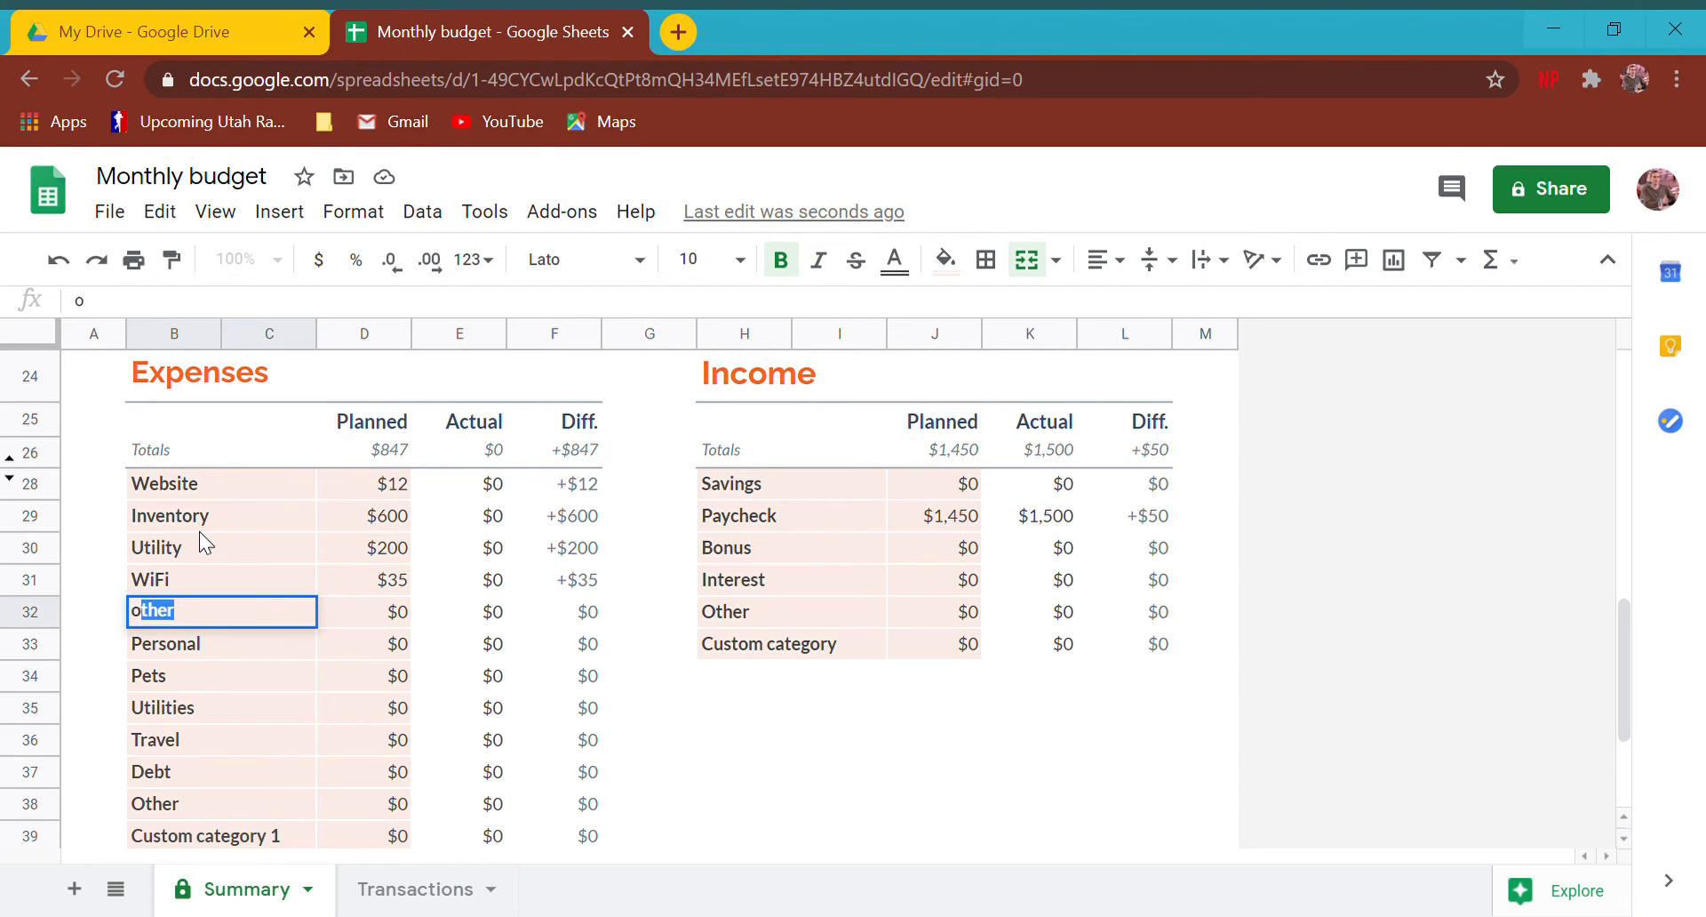
{"action": "type", "text": "e"}
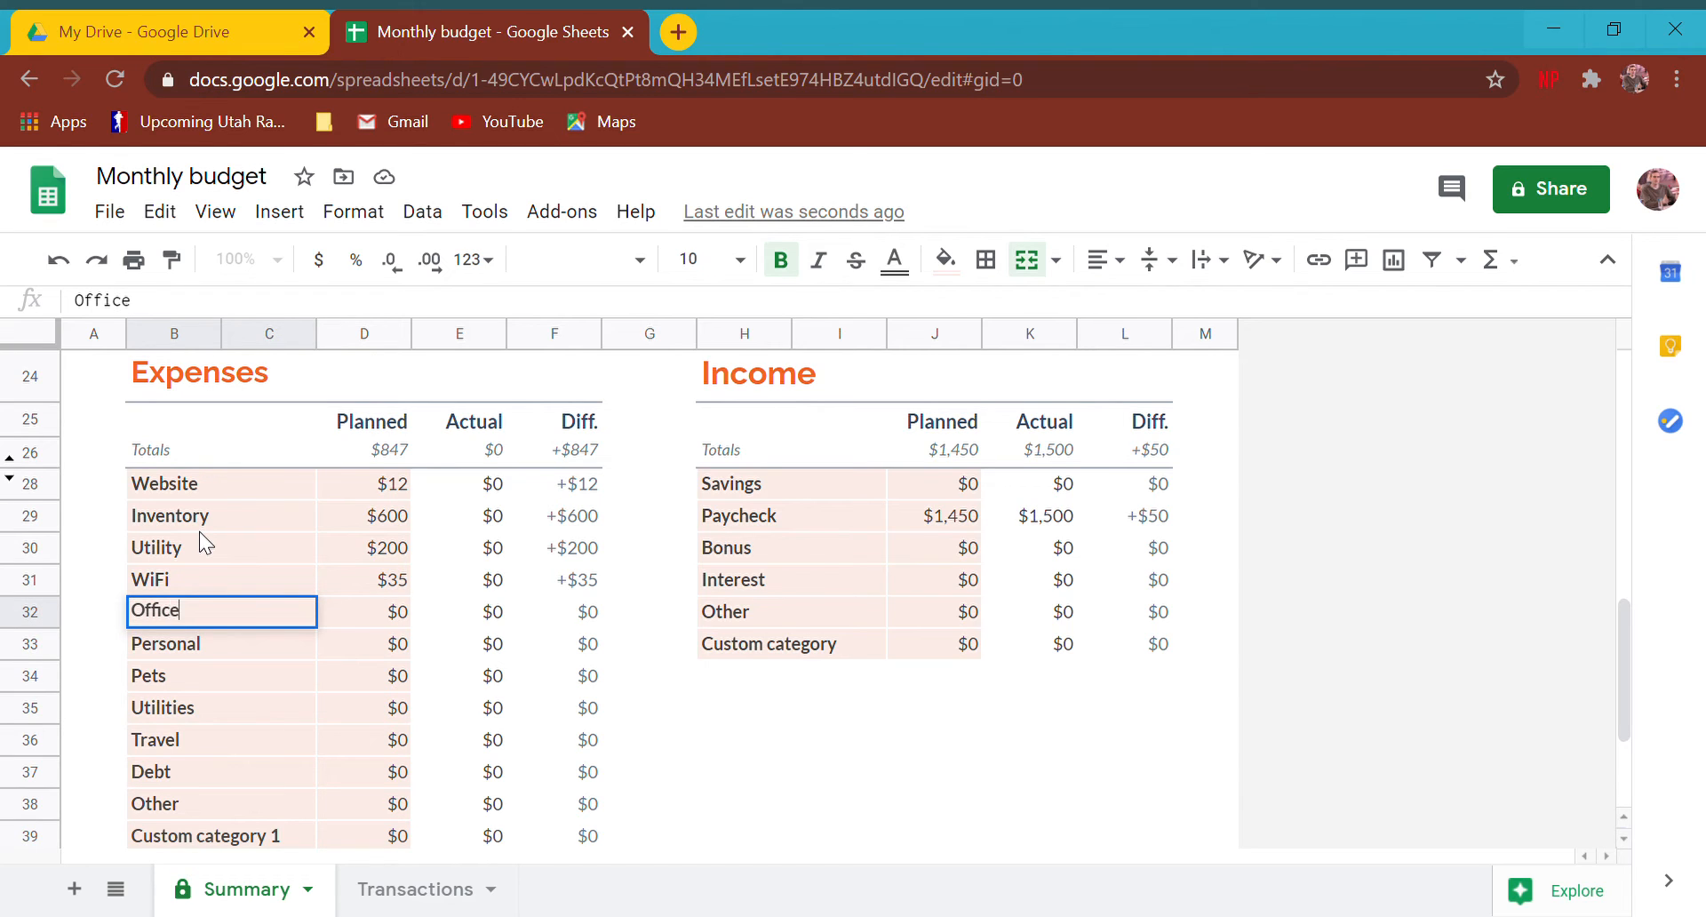
{"action": "key", "text": "Tab"}
{"action": "type", "text": "30"}
{"action": "key", "text": "Return"}
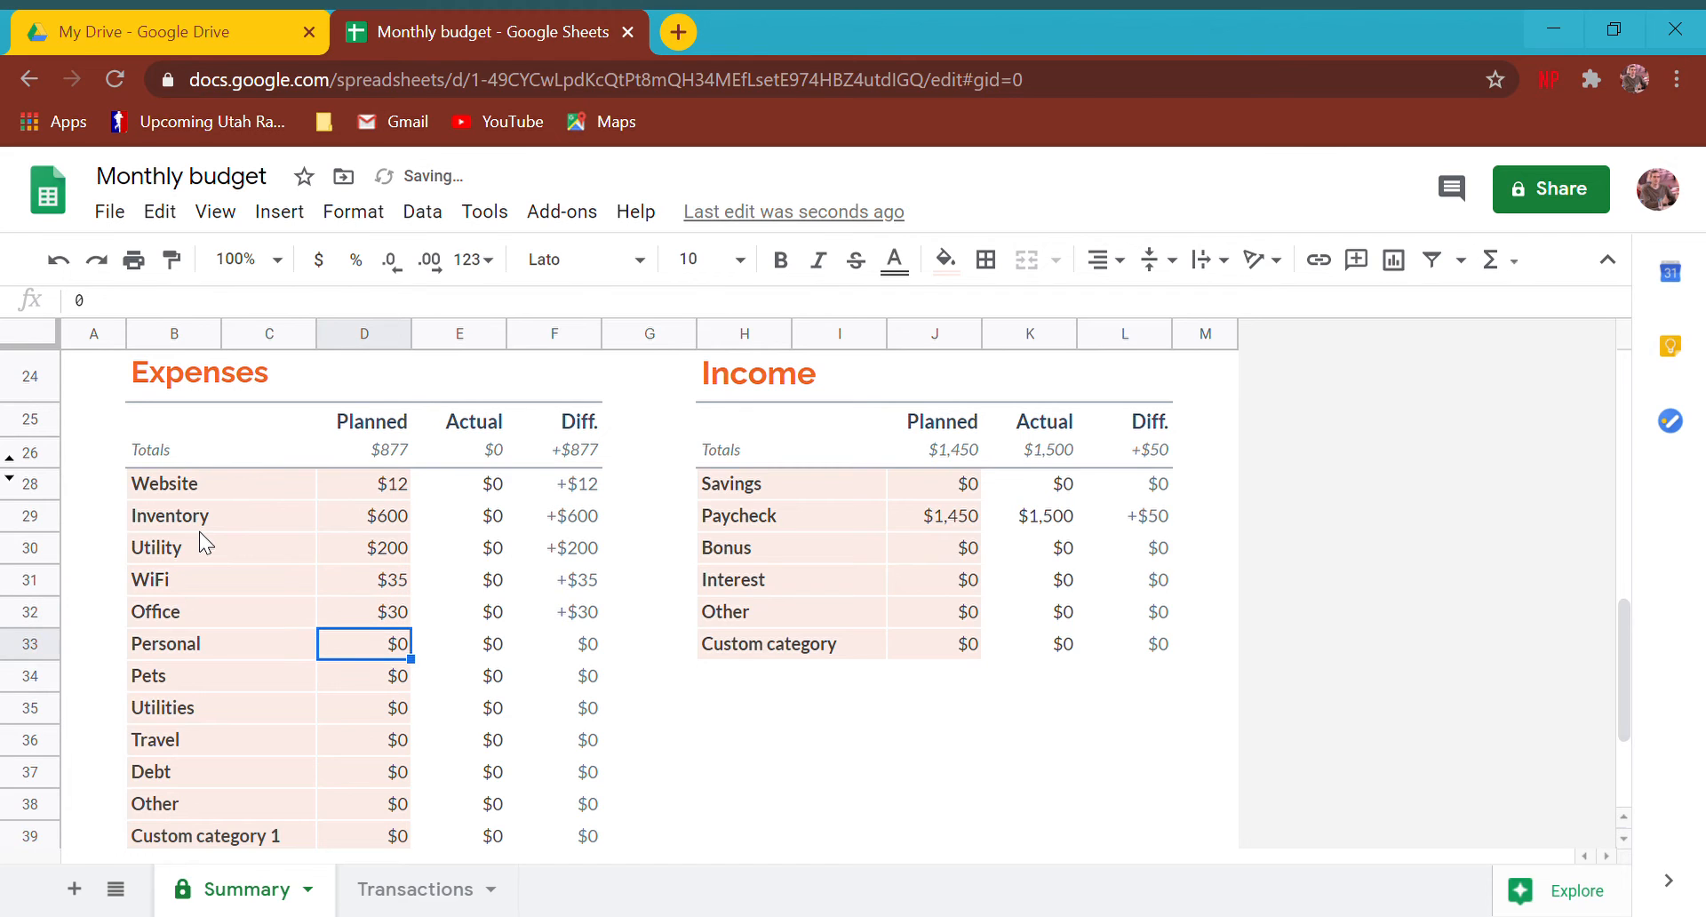
Step: Clear the unused expense categories and their planned amounts, from Personal down to Custom category 3
{"action": "left_click_drag", "start_coordinate": [191, 651], "coordinate": [348, 824]}
{"action": "key", "text": "Delete"}
{"action": "scroll", "coordinate": [312, 787], "scroll_direction": "down", "scroll_amount": 3}
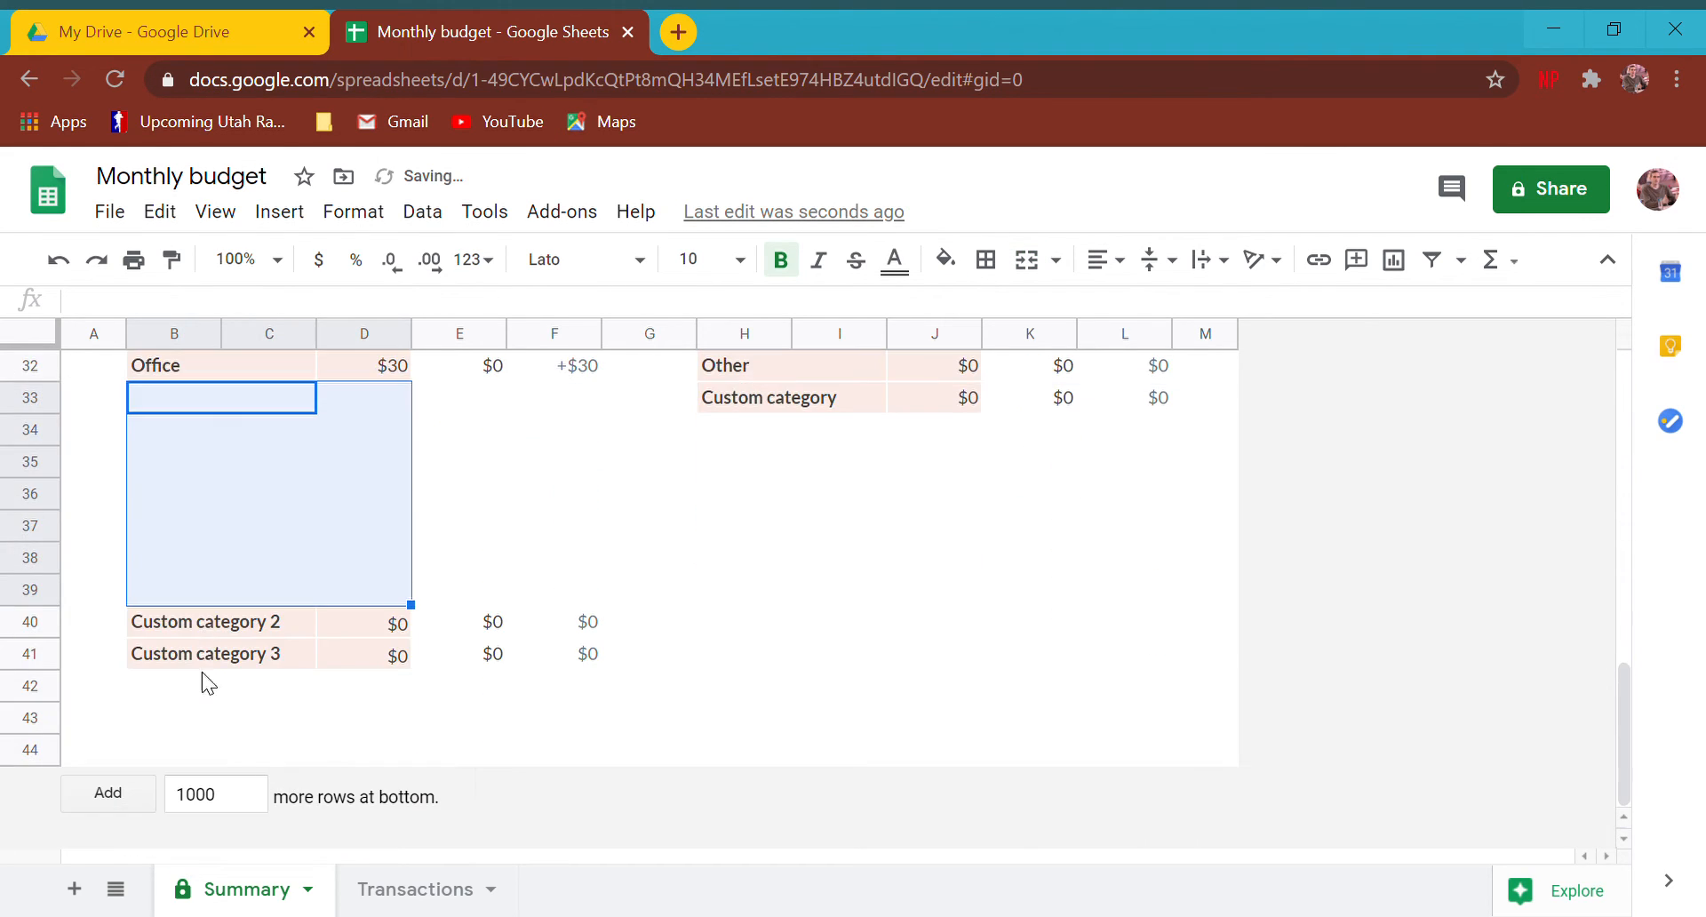
{"action": "left_click", "coordinate": [204, 626]}
{"action": "left_click_drag", "start_coordinate": [204, 627], "coordinate": [338, 659]}
{"action": "key", "text": "Delete"}
{"action": "scroll", "coordinate": [338, 659], "scroll_direction": "up", "scroll_amount": 3}
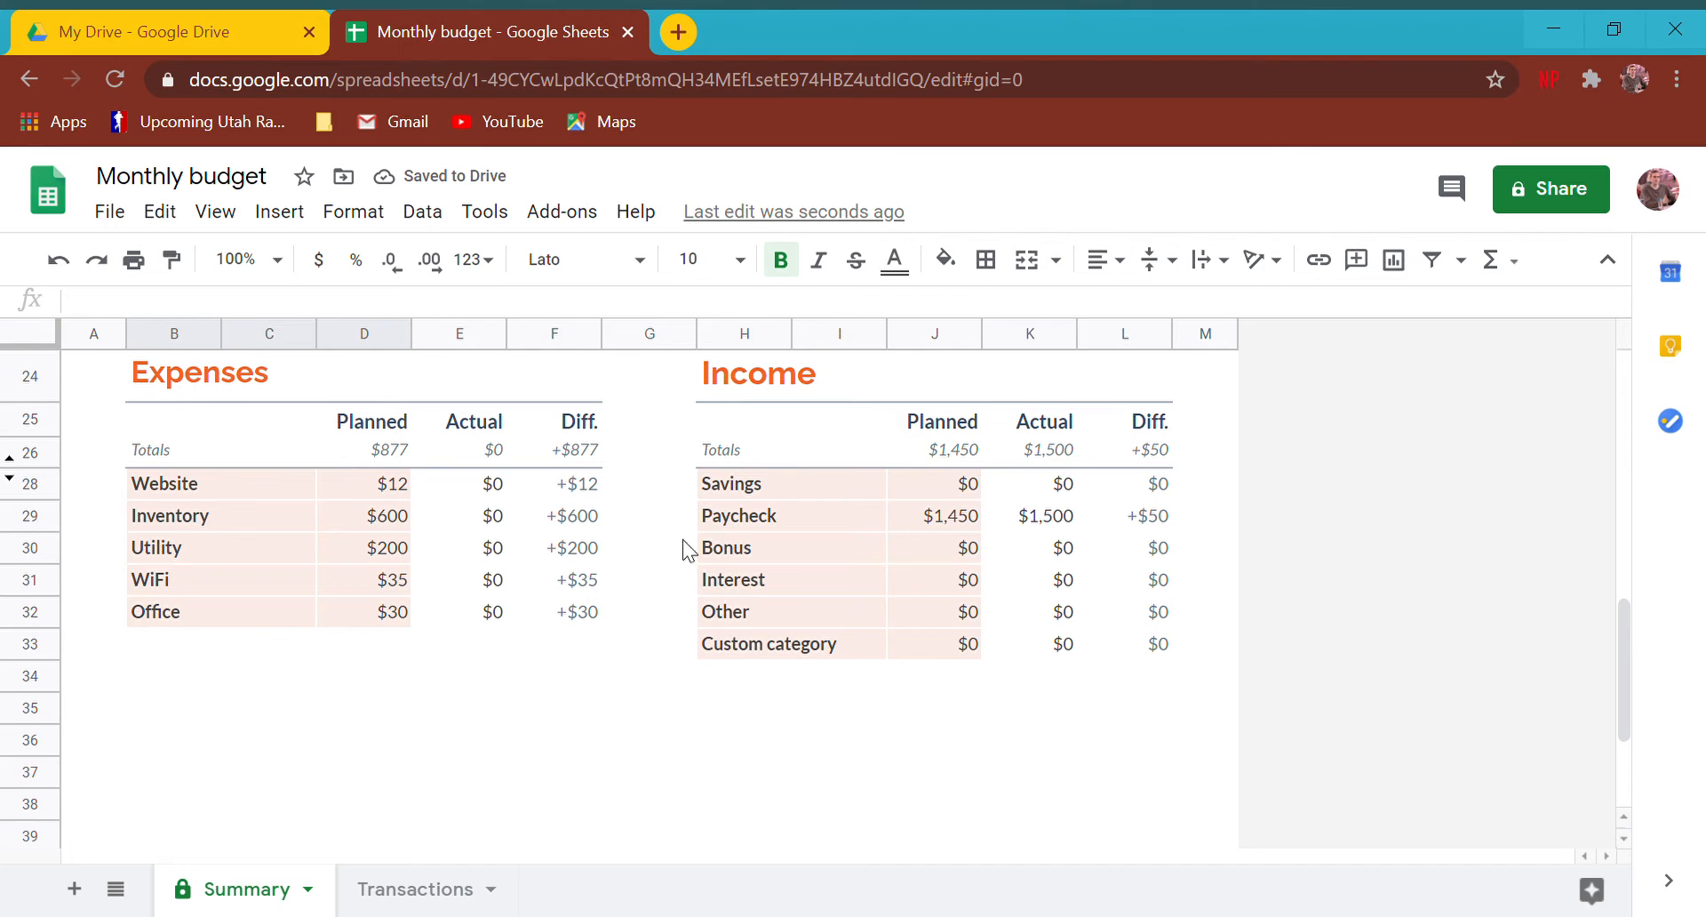
Step: Rename the Savings category in the Income table as Investor and set its planned amount to $150
{"action": "left_click", "coordinate": [724, 586]}
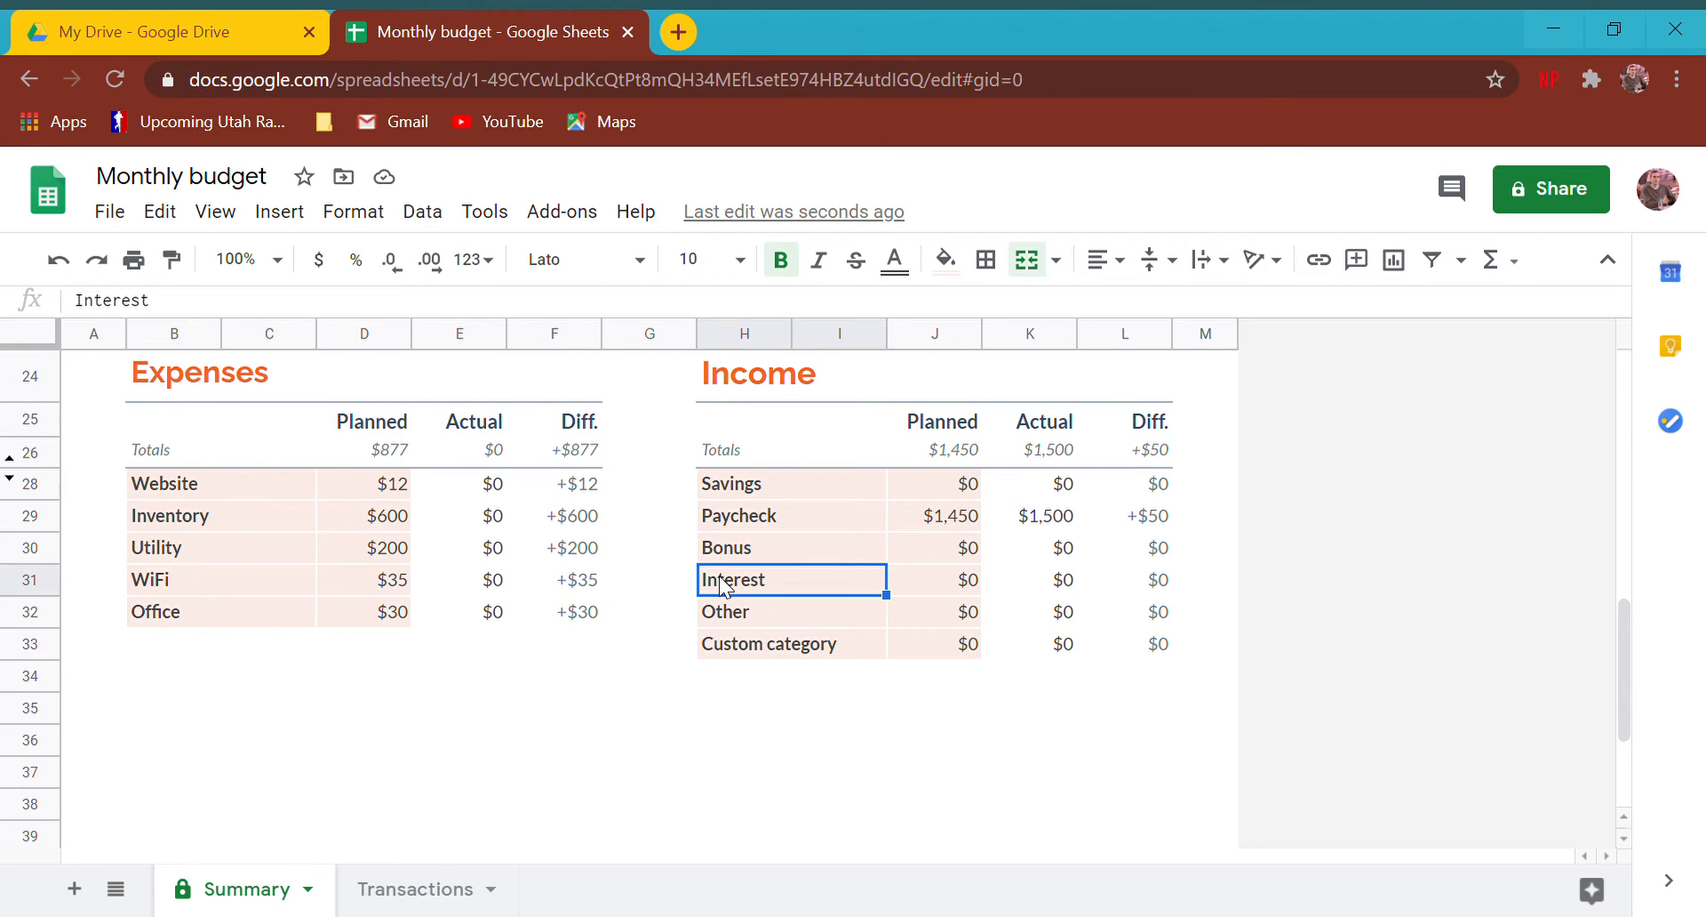
{"action": "left_click_drag", "start_coordinate": [722, 485], "coordinate": [812, 648]}
{"action": "left_click", "coordinate": [739, 484]}
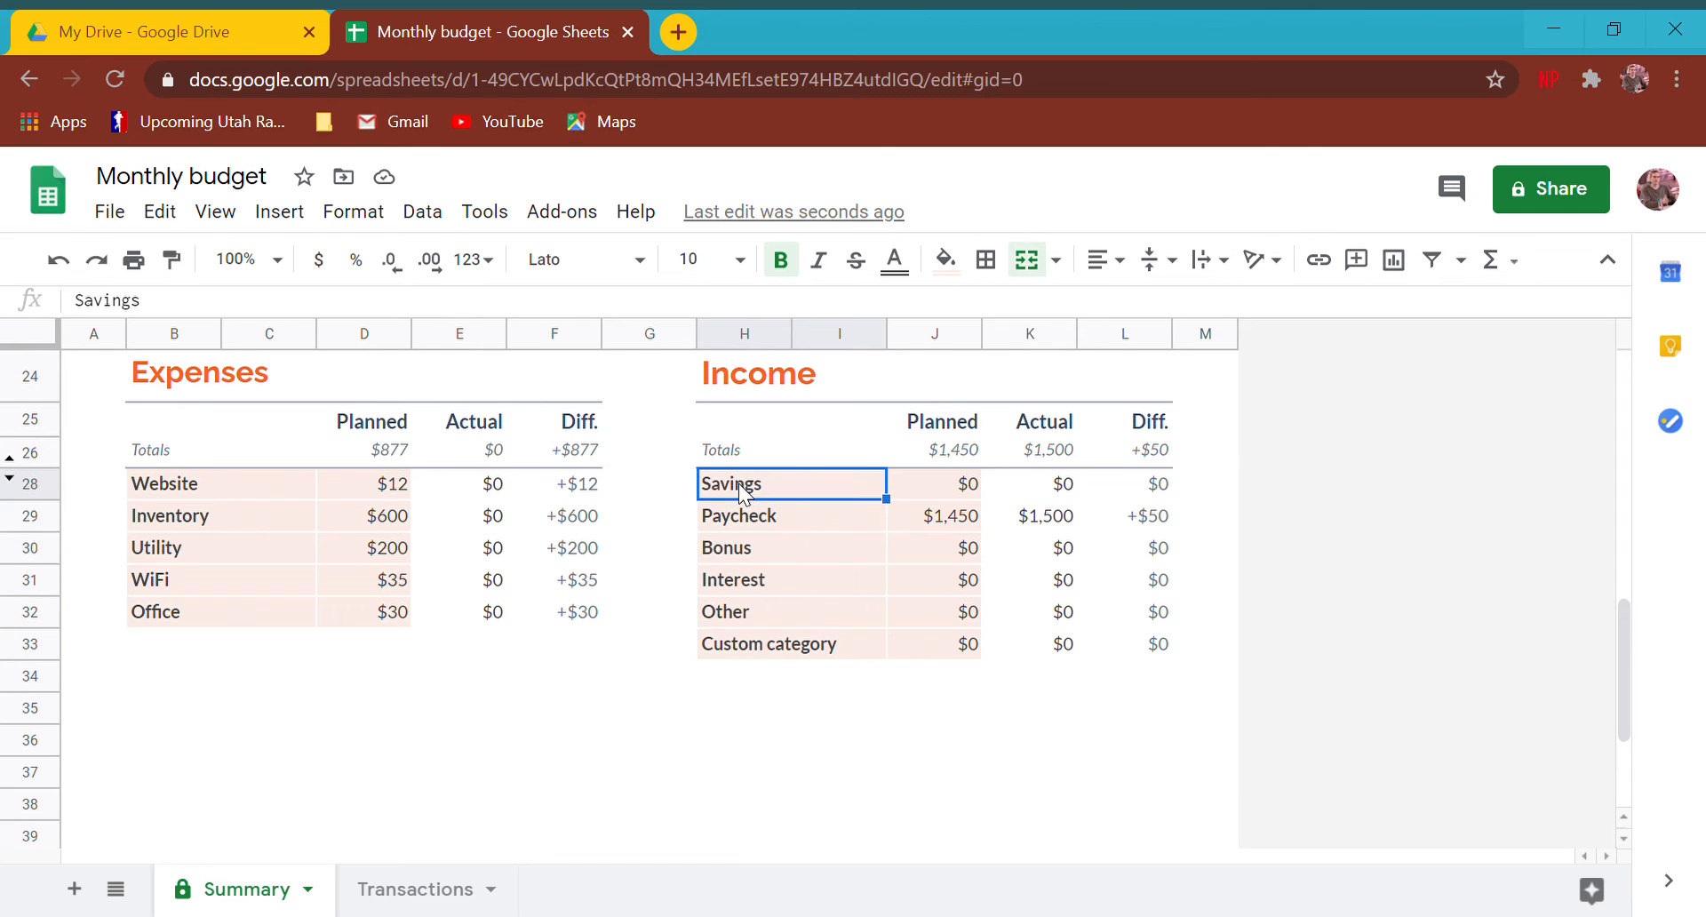
{"action": "type", "text": "Investor"}
{"action": "key", "text": "Tab"}
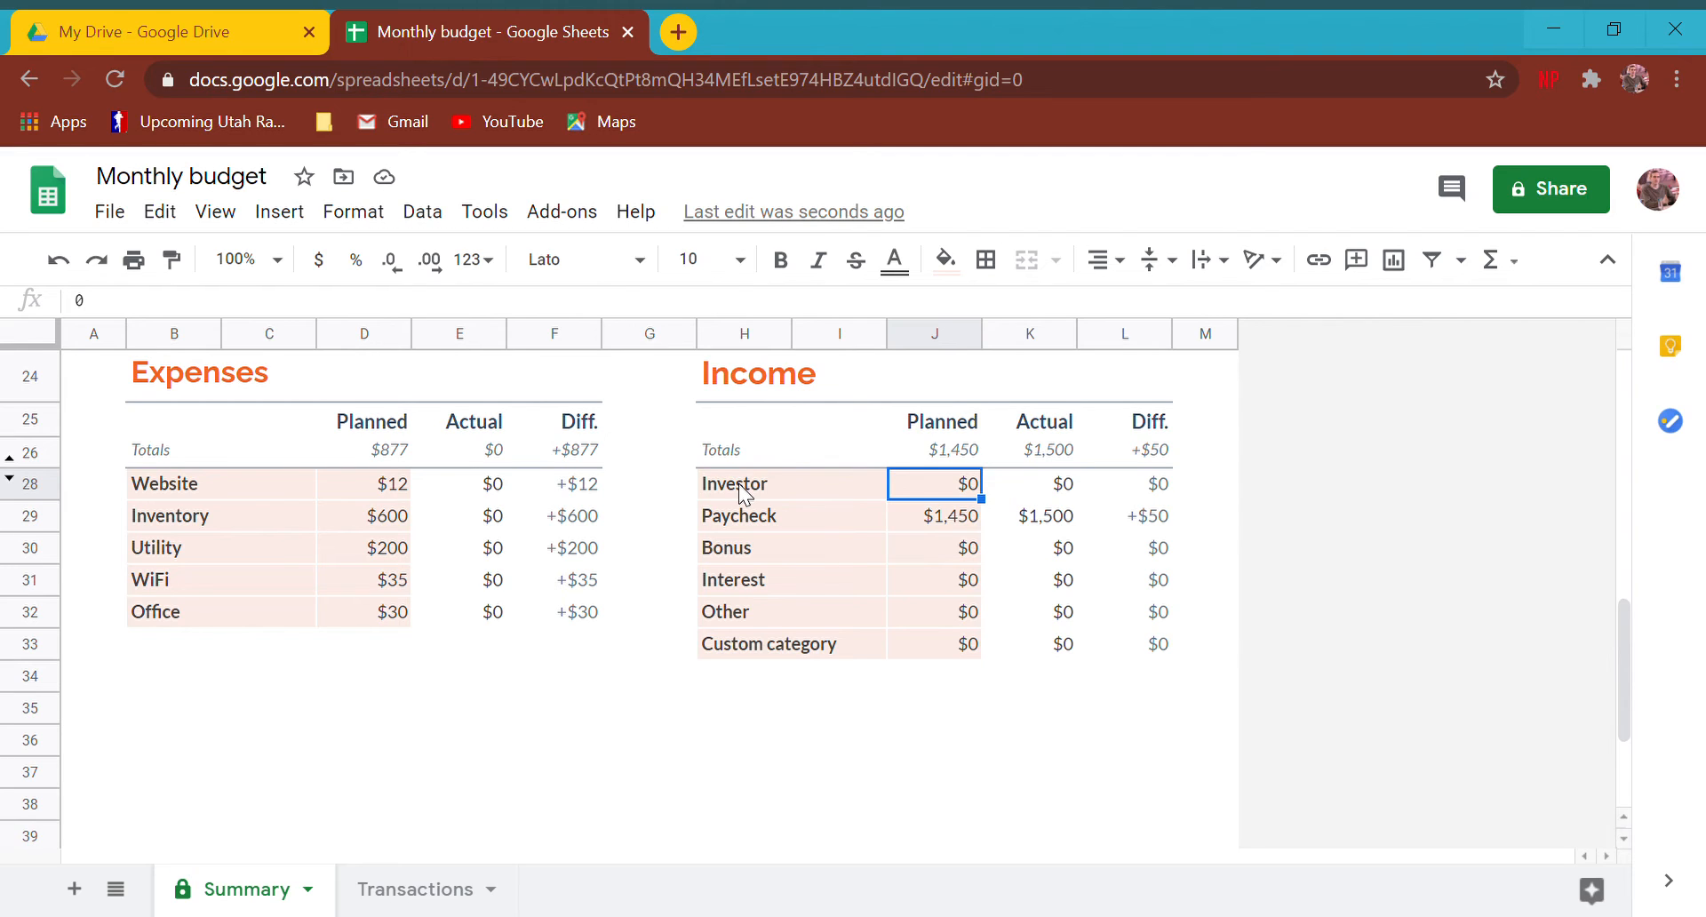
{"action": "type", "text": "150"}
{"action": "key", "text": "Return"}
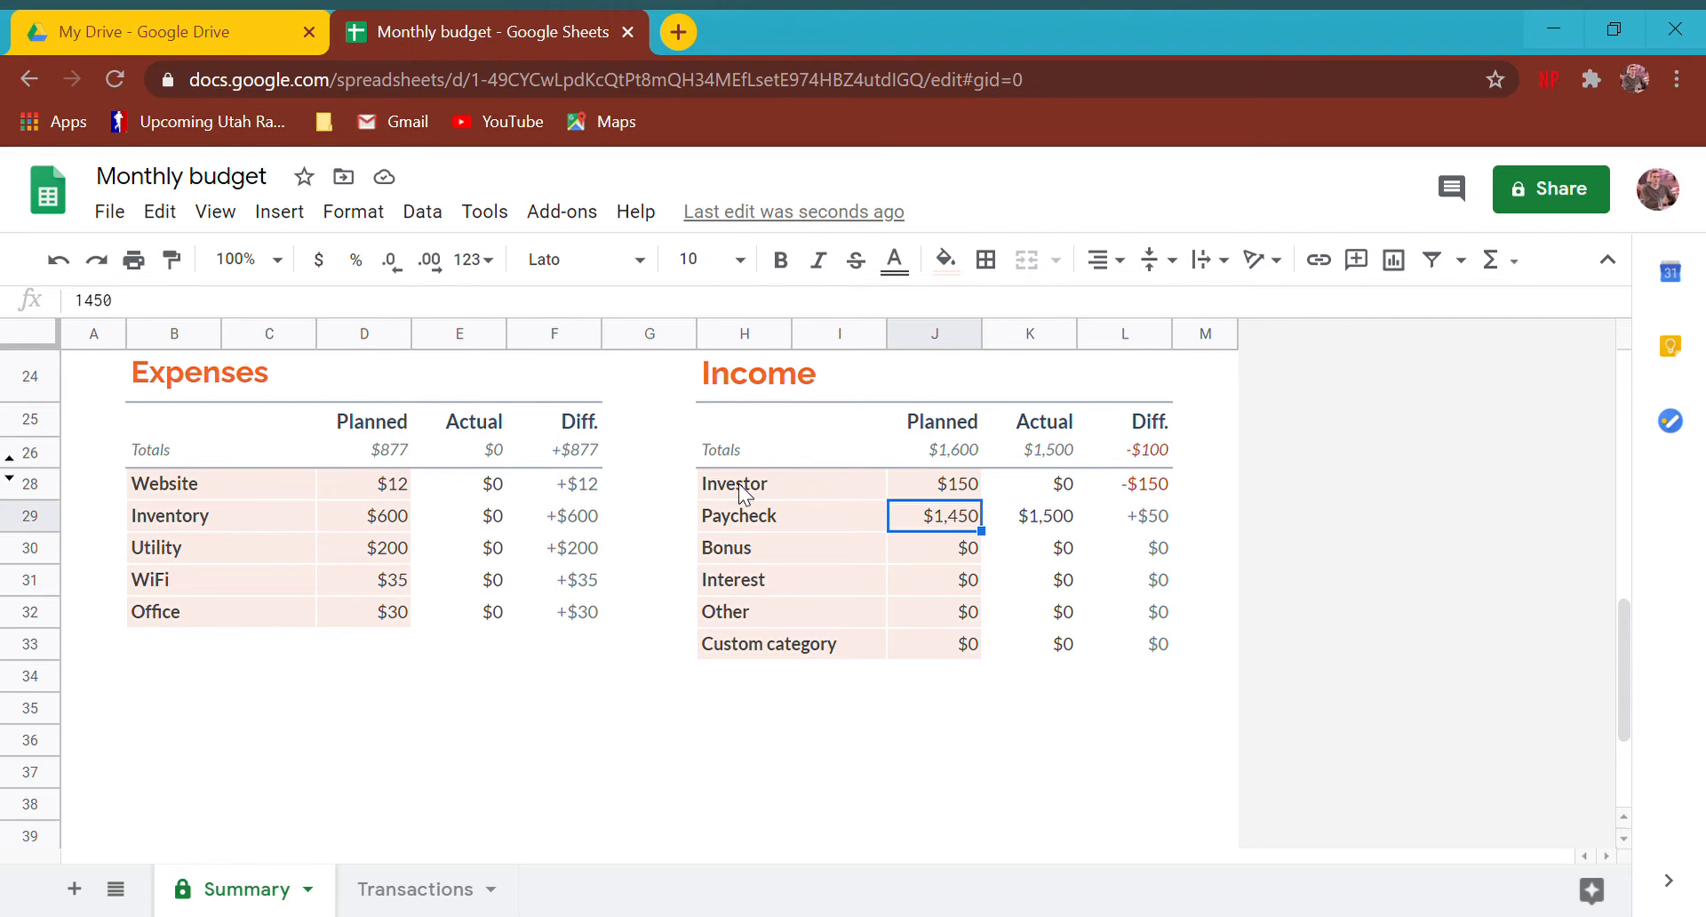
Step: Rename the Paycheck income category as Sells and set its planned amount to $700
{"action": "key", "text": "Left"}
{"action": "type", "text": "Sells"}
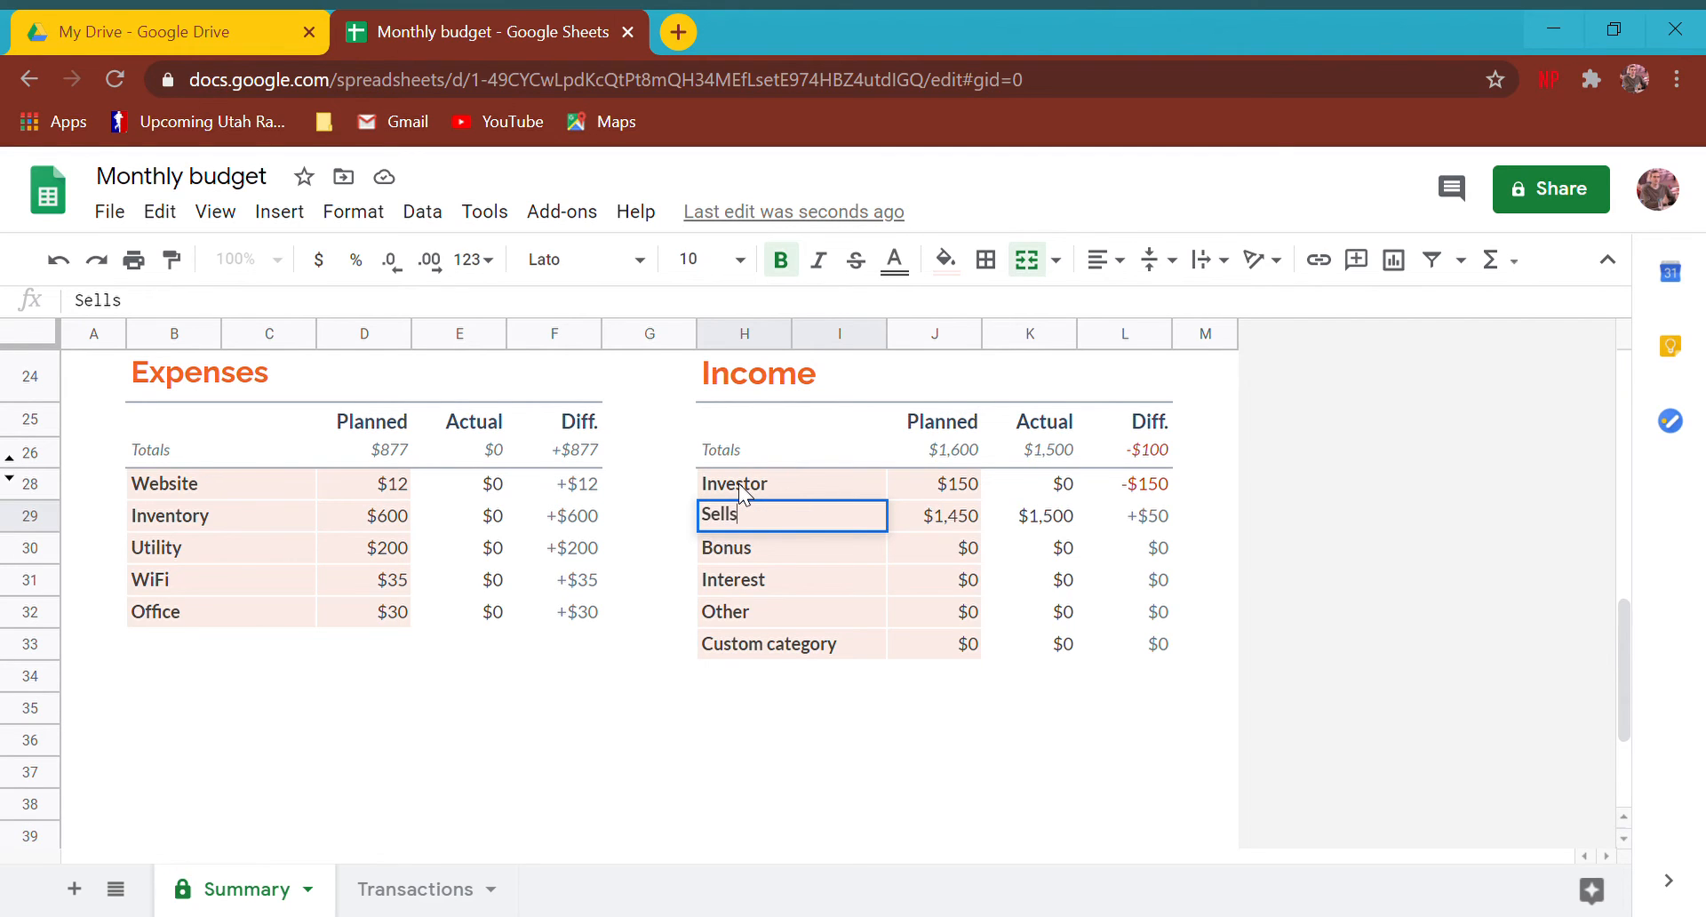
{"action": "key", "text": "Tab"}
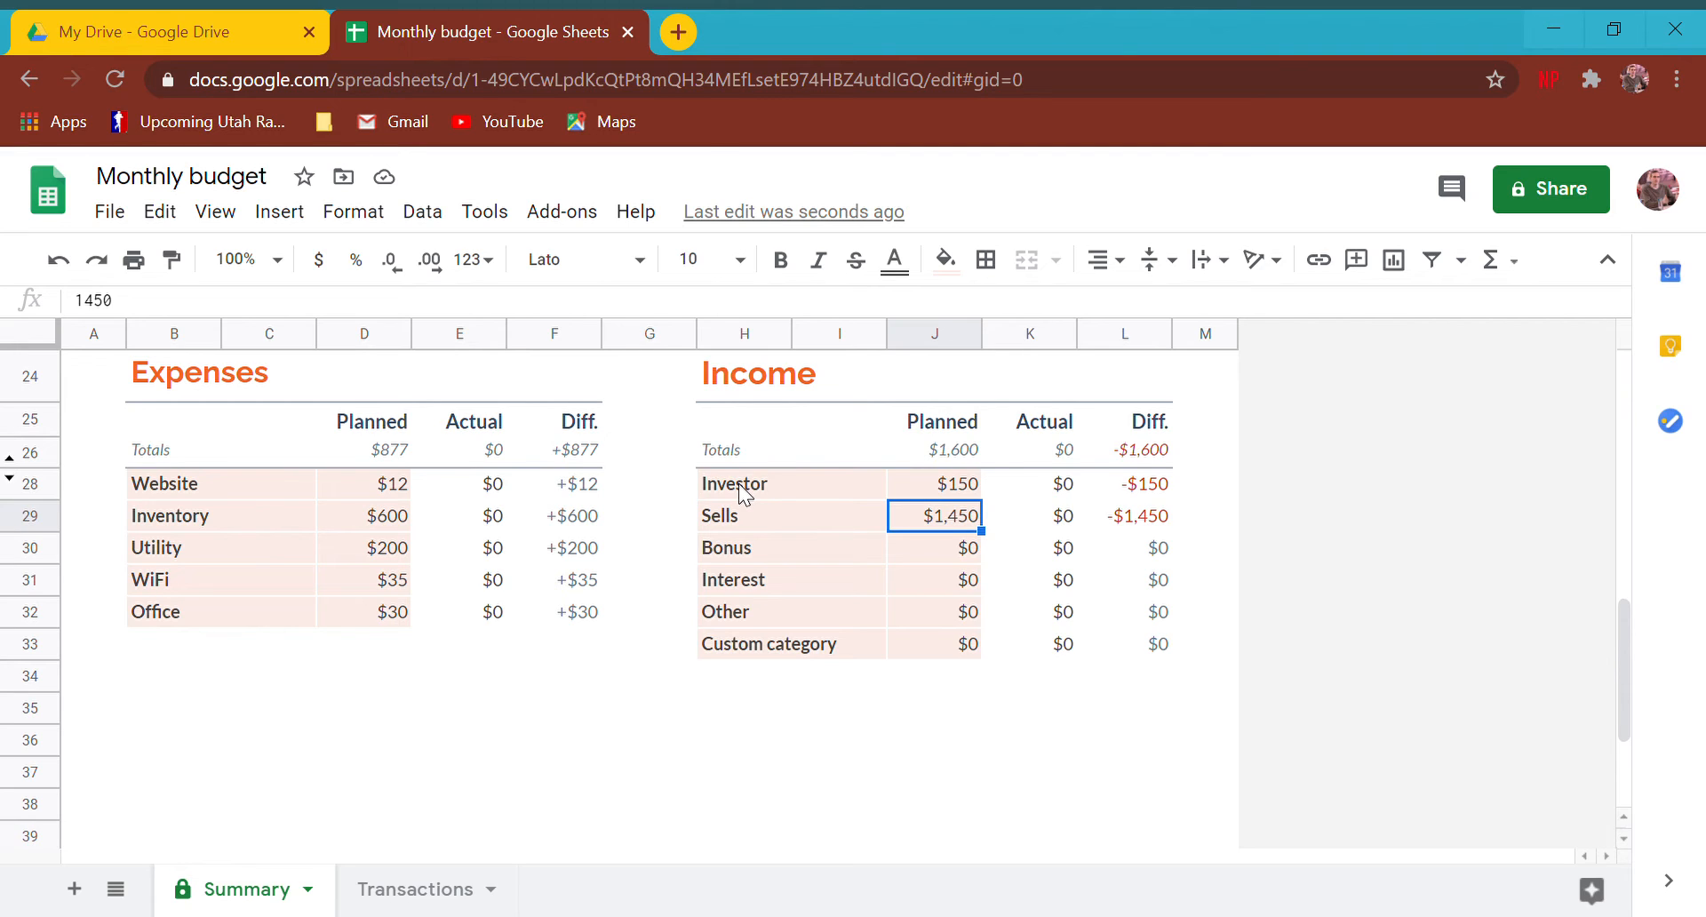
{"action": "type", "text": "700"}
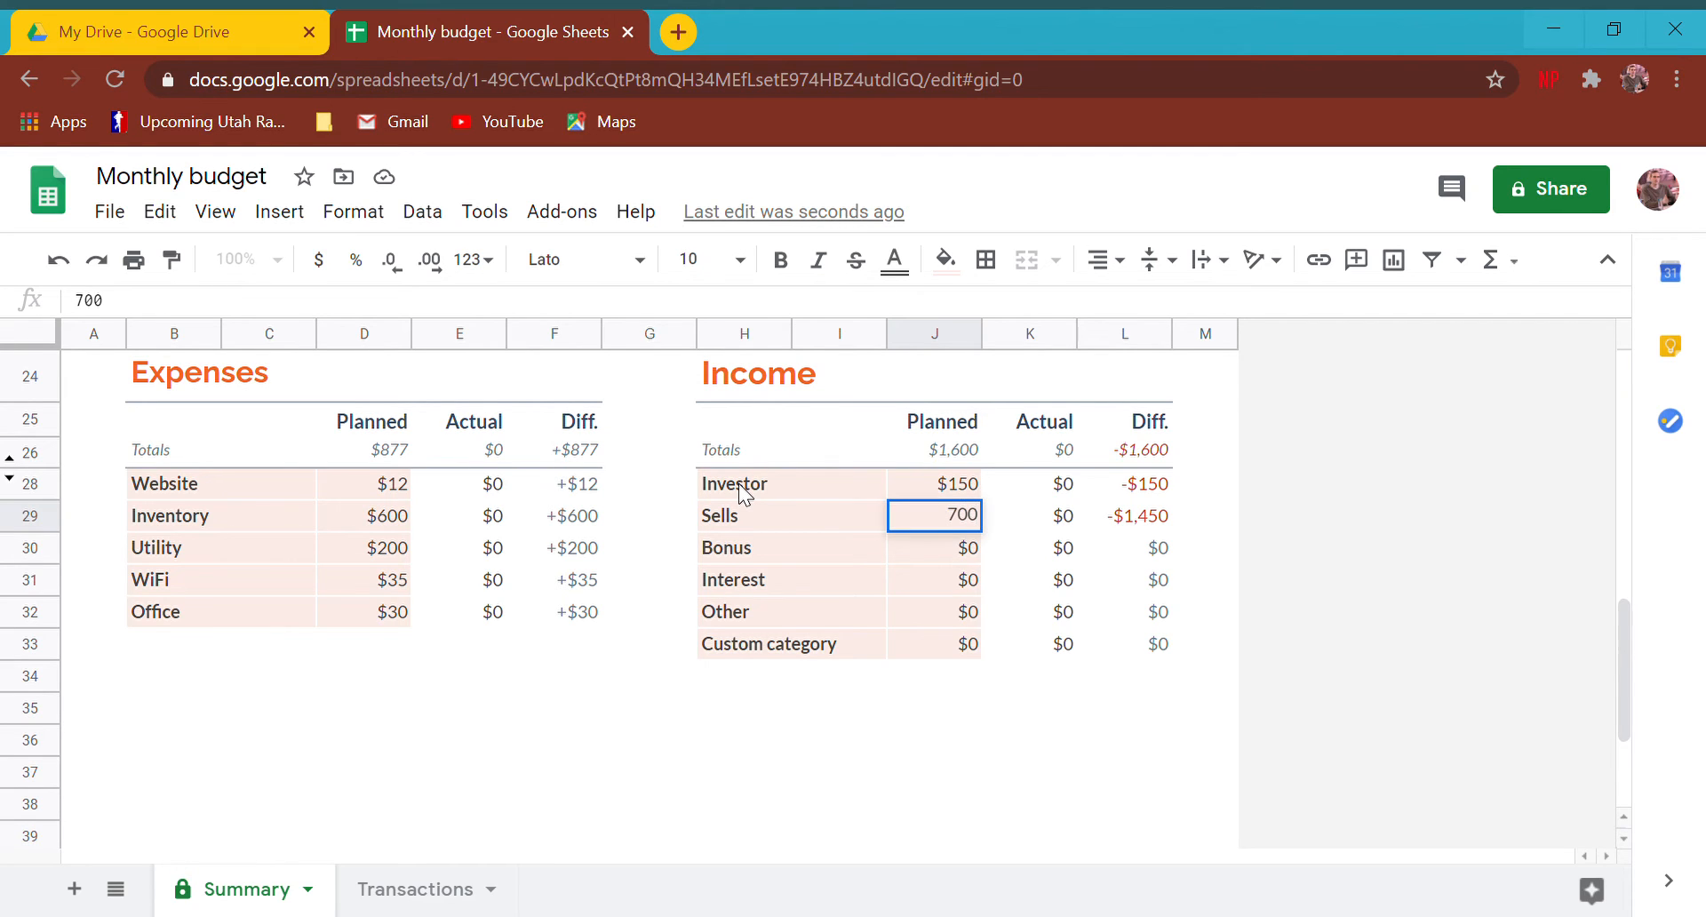
{"action": "key", "text": "Return"}
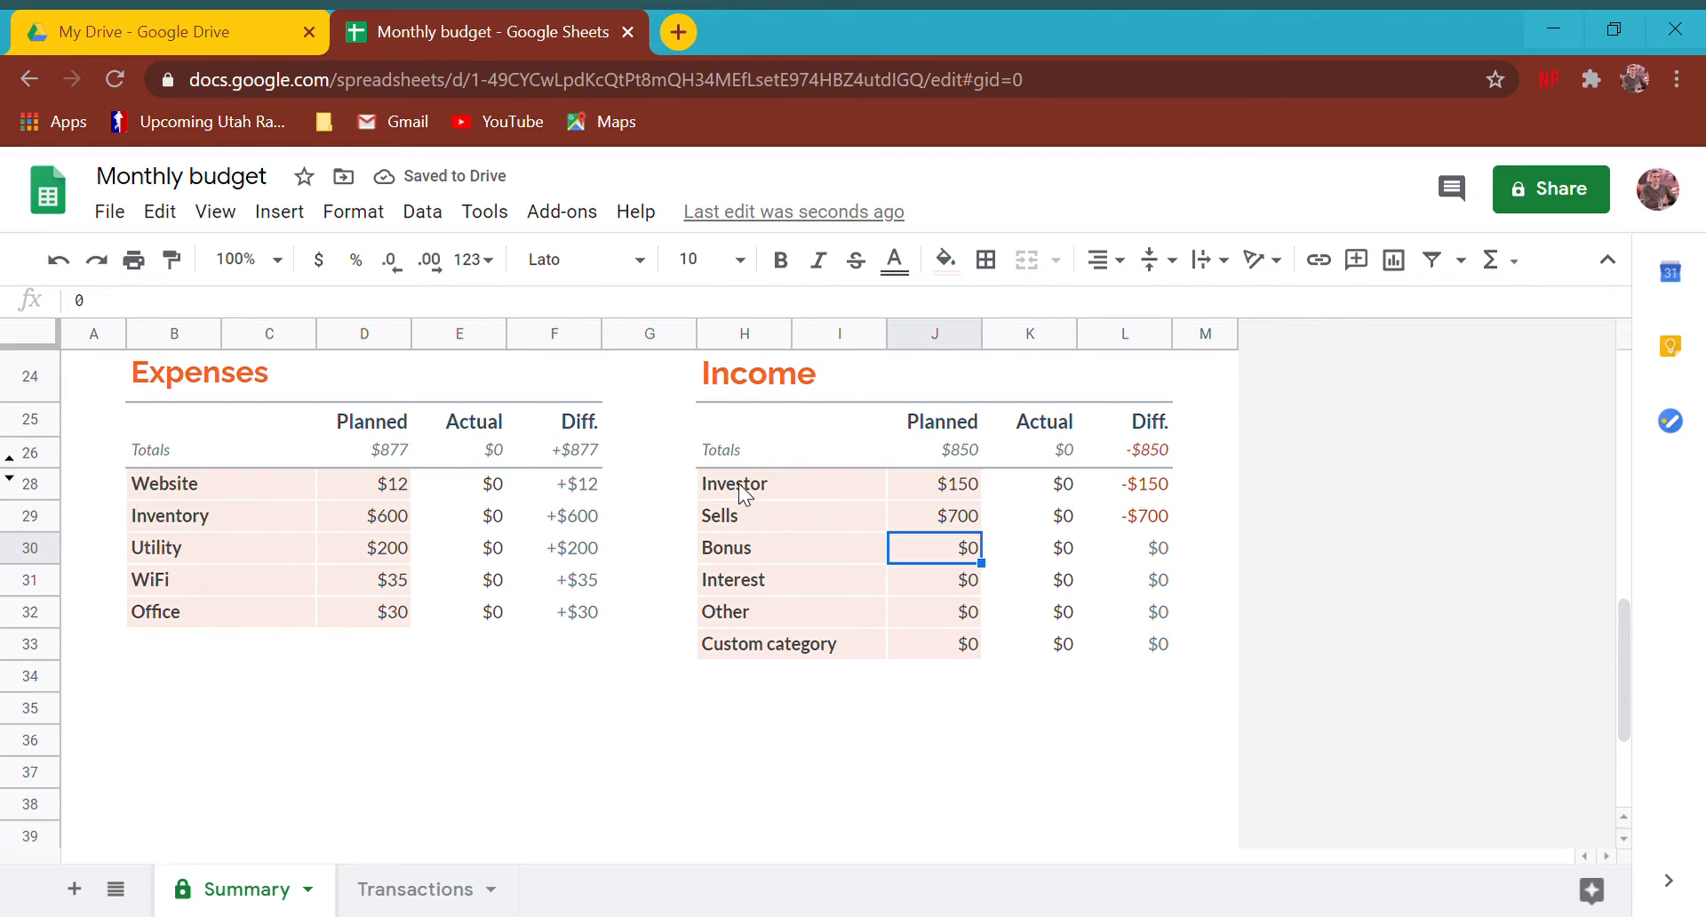
Step: Rename the Bonus income category as Ads and set its planned amount to $30
{"action": "key", "text": "Left"}
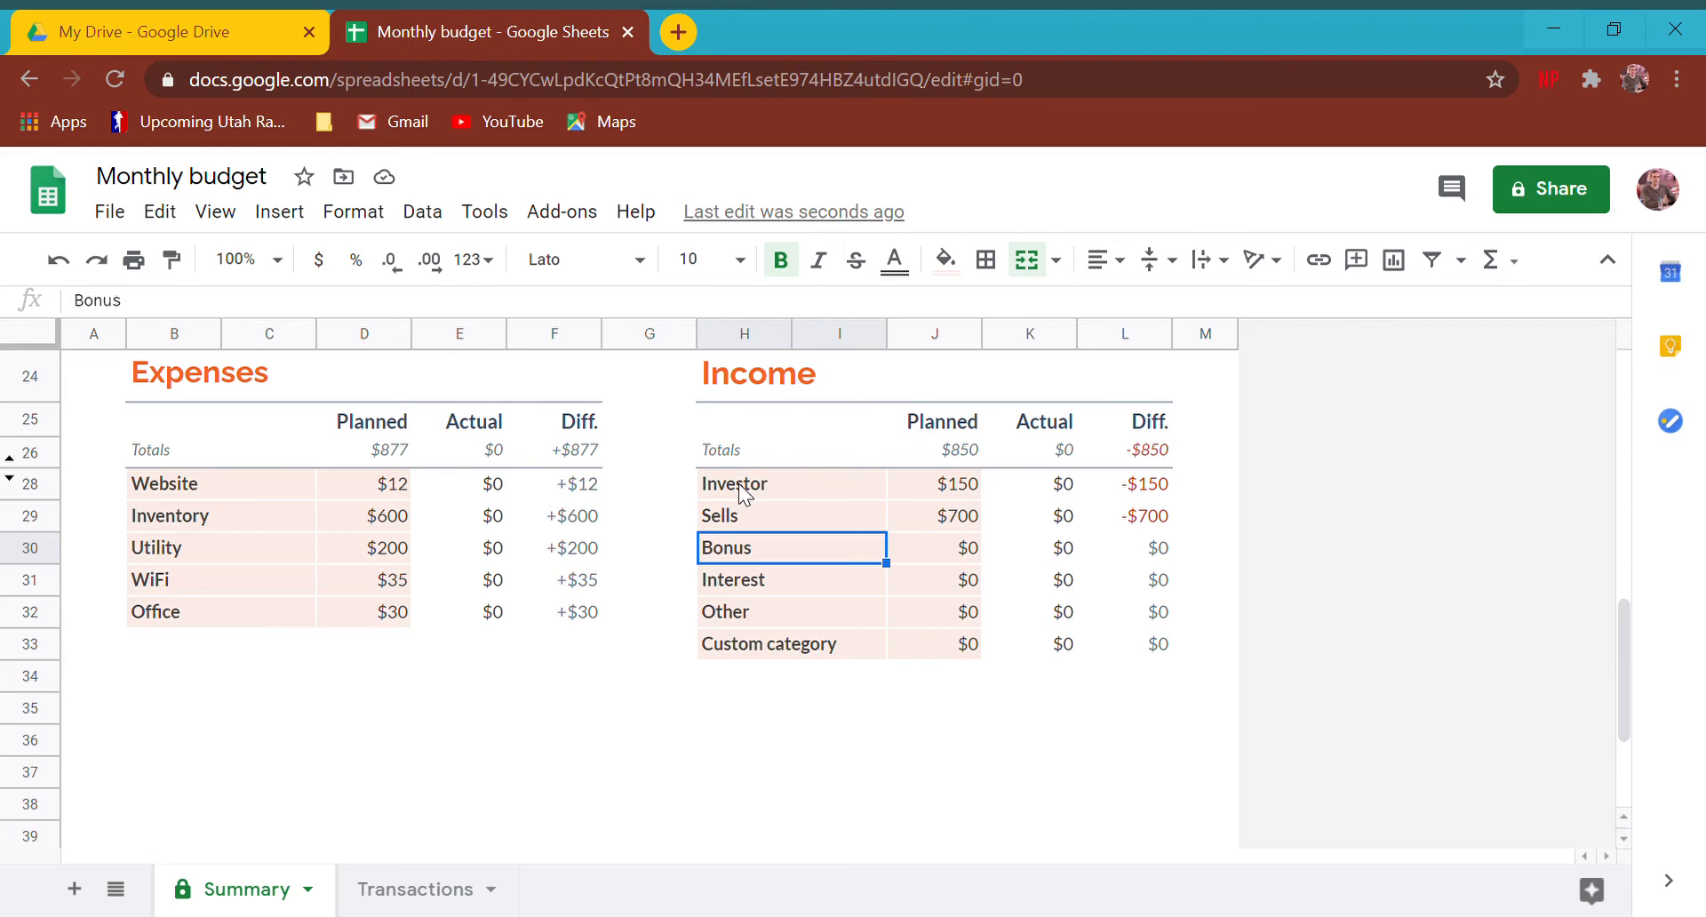
{"action": "type", "text": "Ads"}
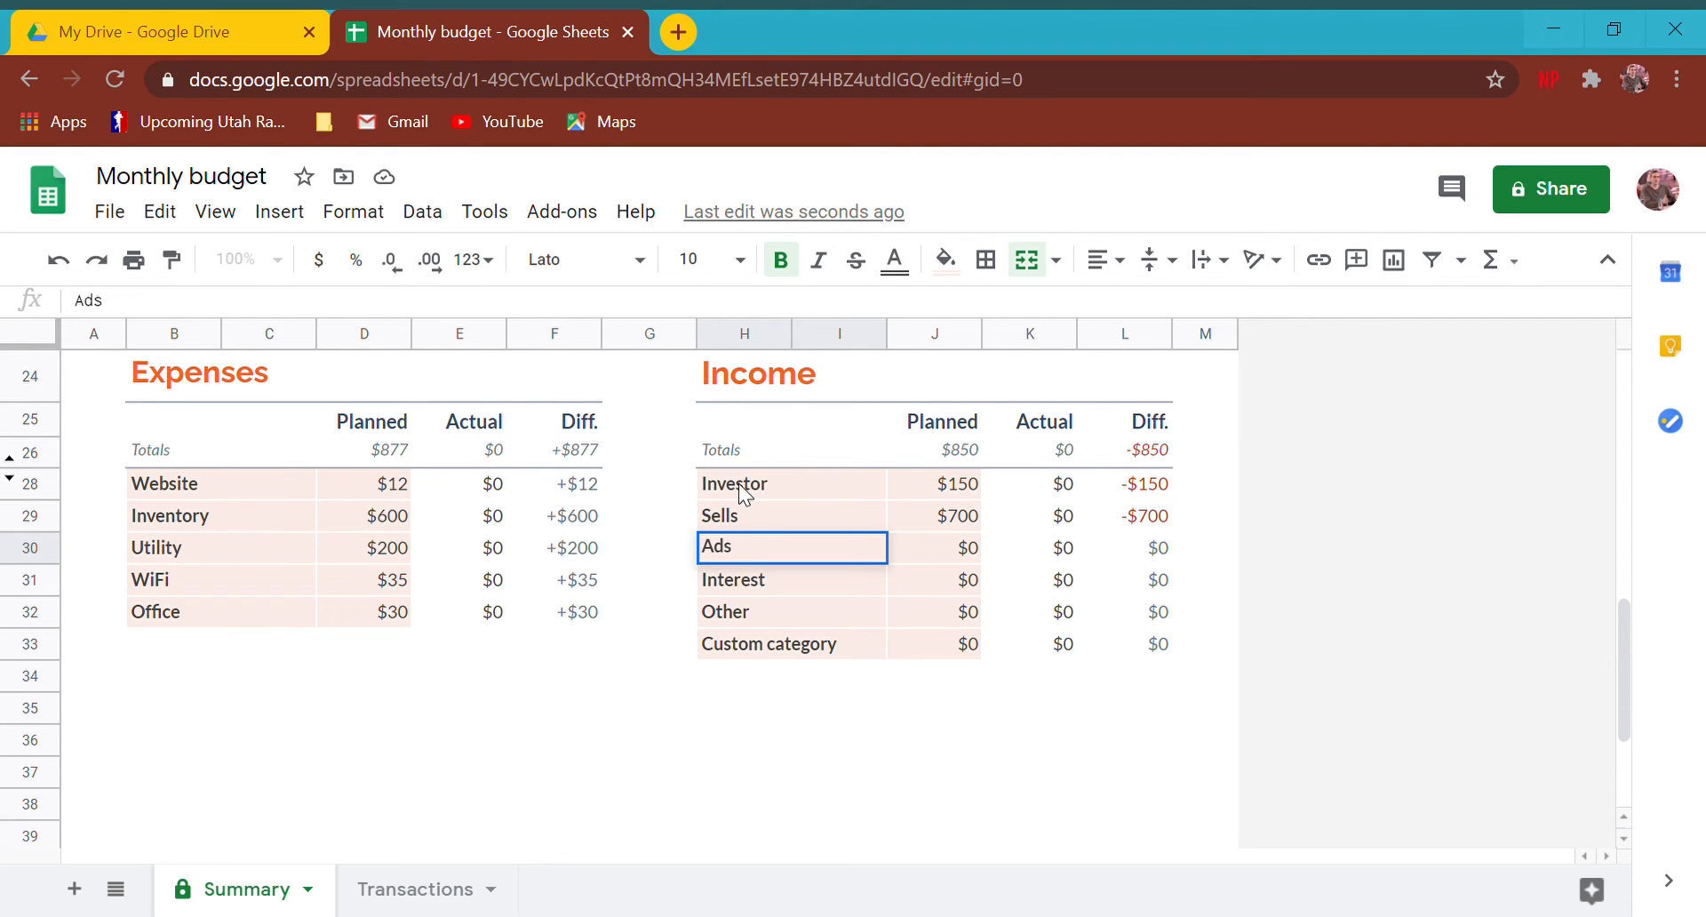
{"action": "key", "text": "Return"}
{"action": "key", "text": "Up"}
{"action": "key", "text": "Right"}
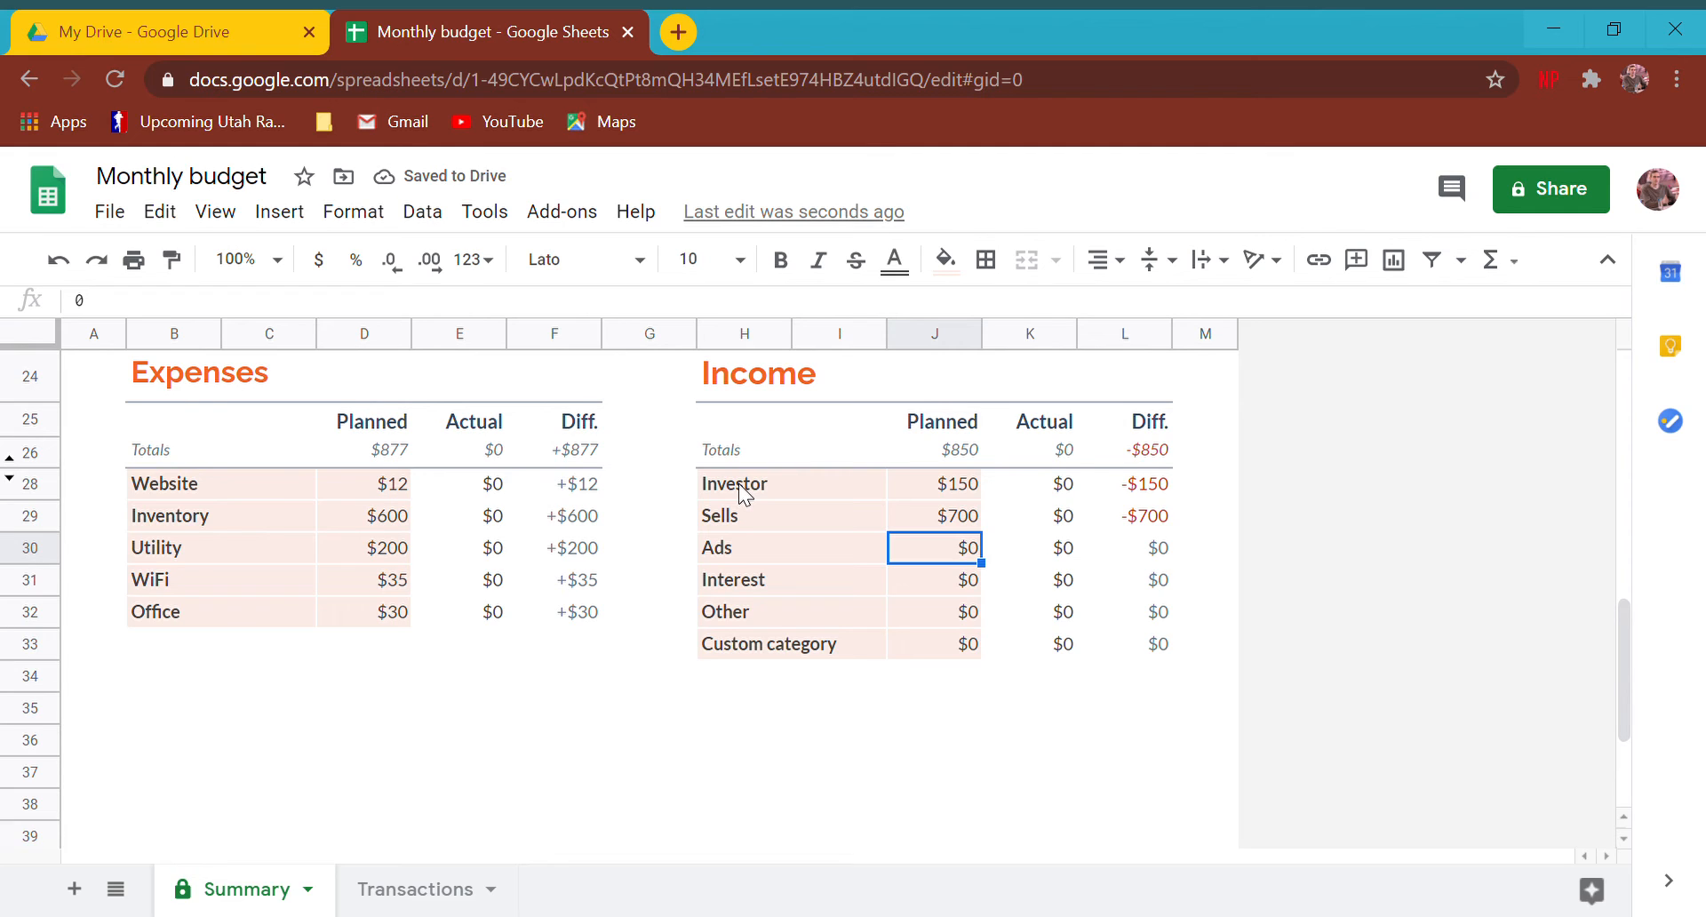
{"action": "type", "text": "30"}
{"action": "key", "text": "Return"}
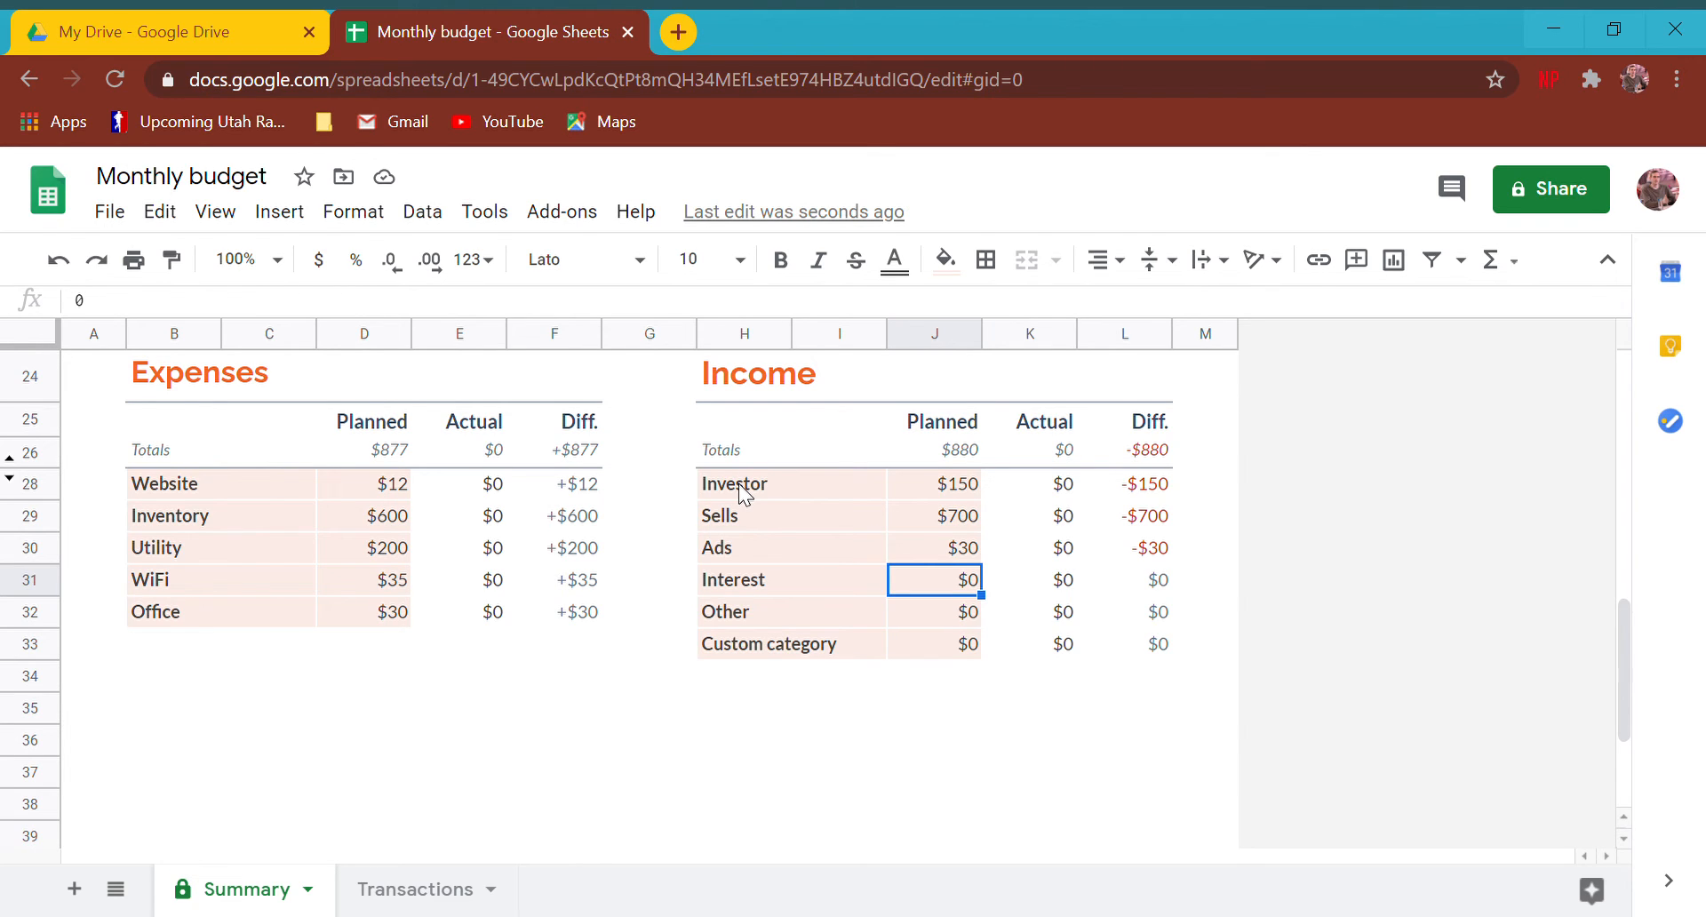
Step: Clear the names of the unused income categories Interest, Other and Custom category
{"action": "key", "text": "Left"}
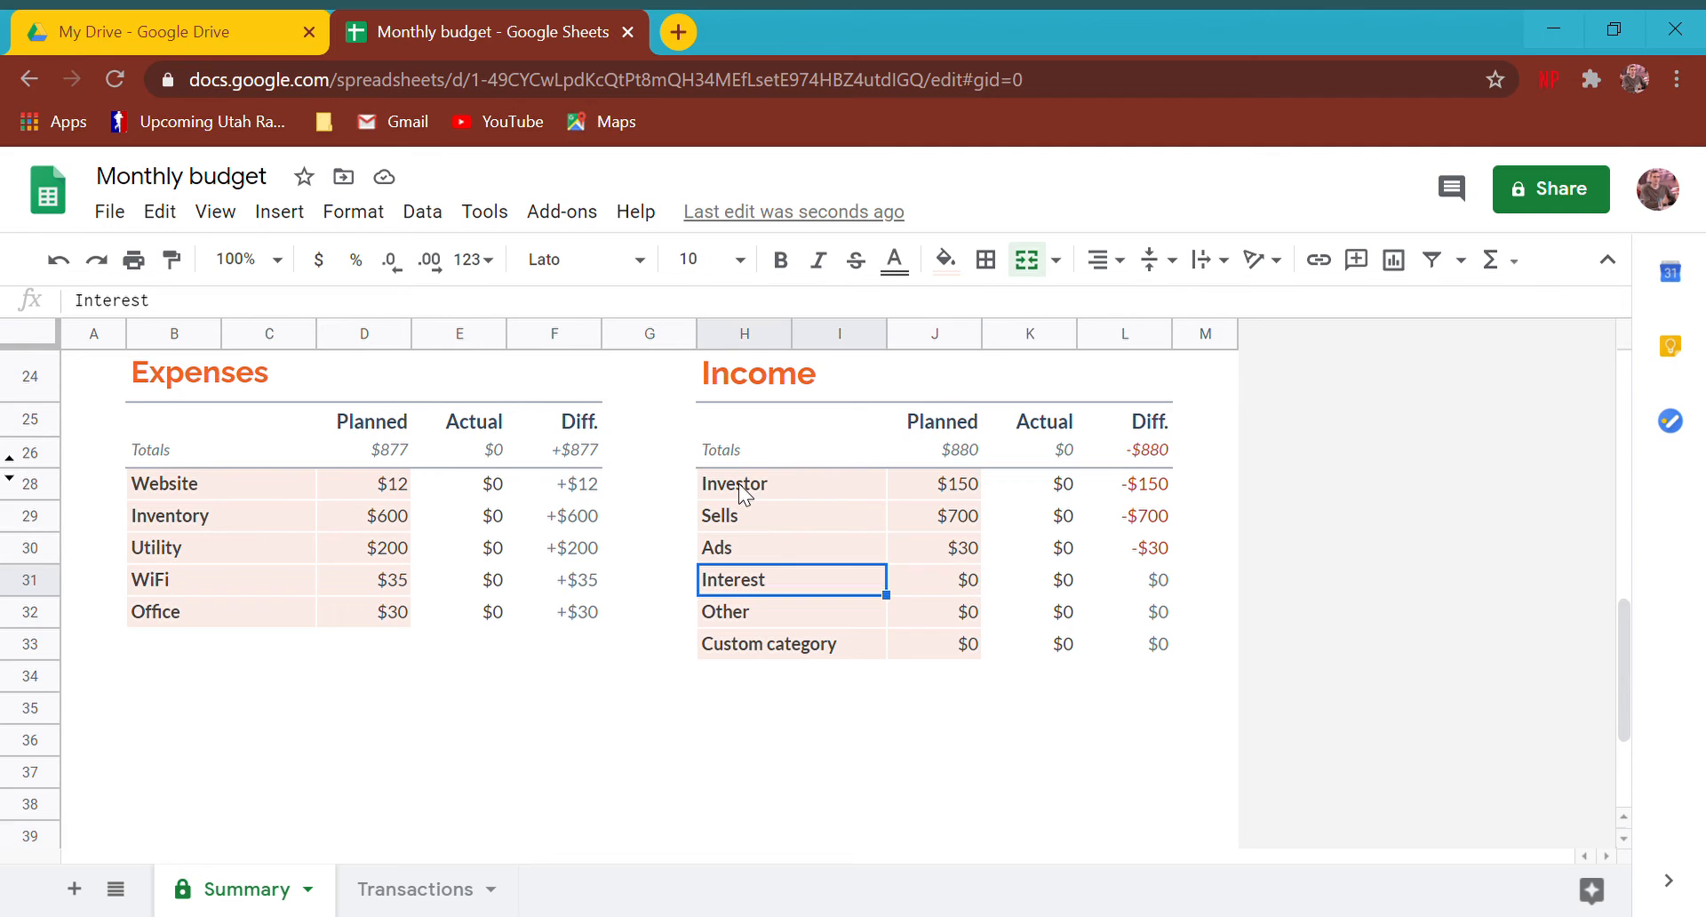
{"action": "key", "text": "Delete"}
{"action": "key", "text": "Down"}
{"action": "key", "text": "Delete"}
{"action": "key", "text": "Down"}
{"action": "key", "text": "Delete"}
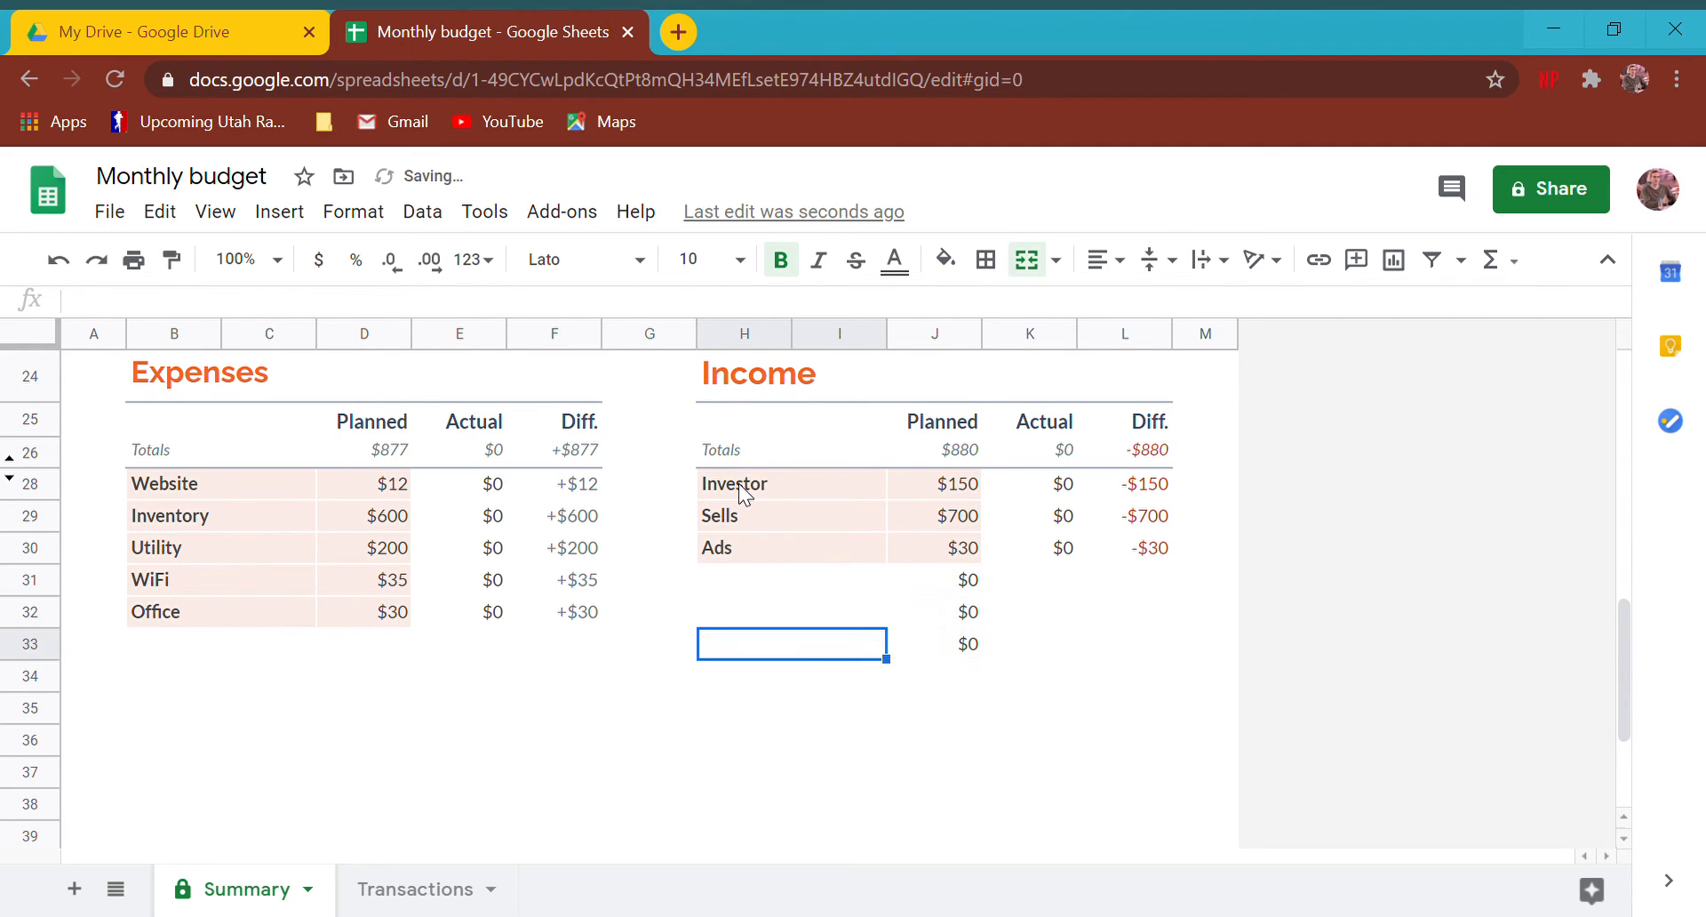
{"action": "key", "text": "Left"}
{"action": "key", "text": "Left"}
{"action": "key", "text": "Left"}
{"action": "key", "text": "Left"}
{"action": "key", "text": "Left"}
{"action": "key", "text": "Right"}
{"action": "key", "text": "Right"}
{"action": "key", "text": "Right"}
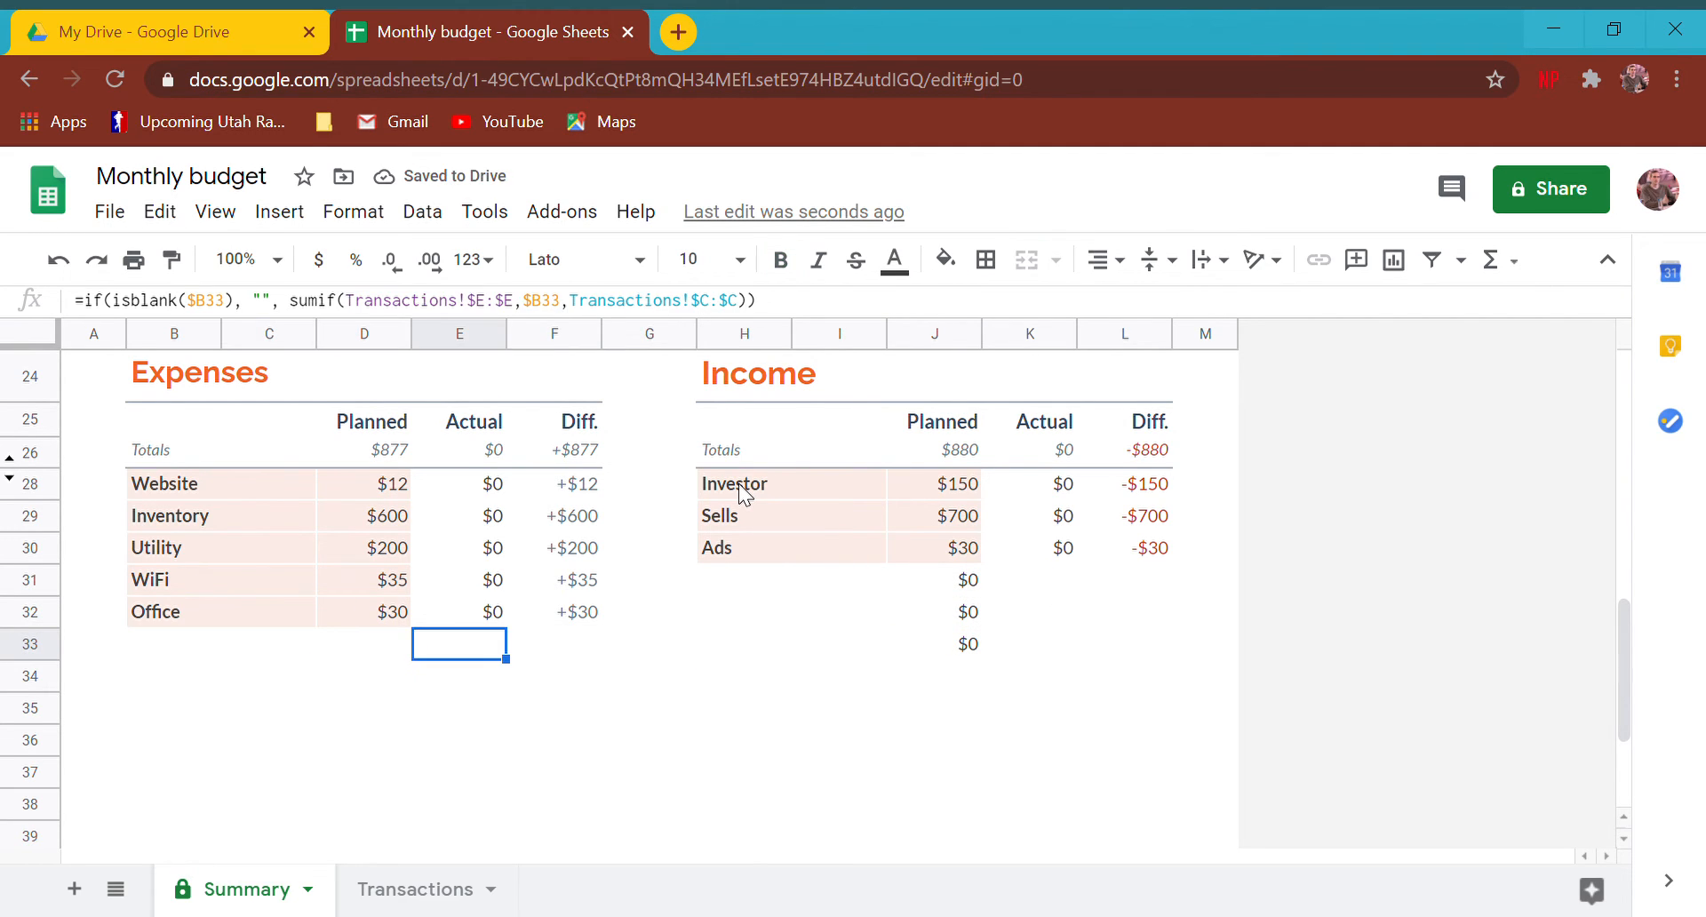
{"action": "key", "text": "Left"}
{"action": "key", "text": "Left"}
{"action": "key", "text": "Left"}
{"action": "key", "text": "Right"}
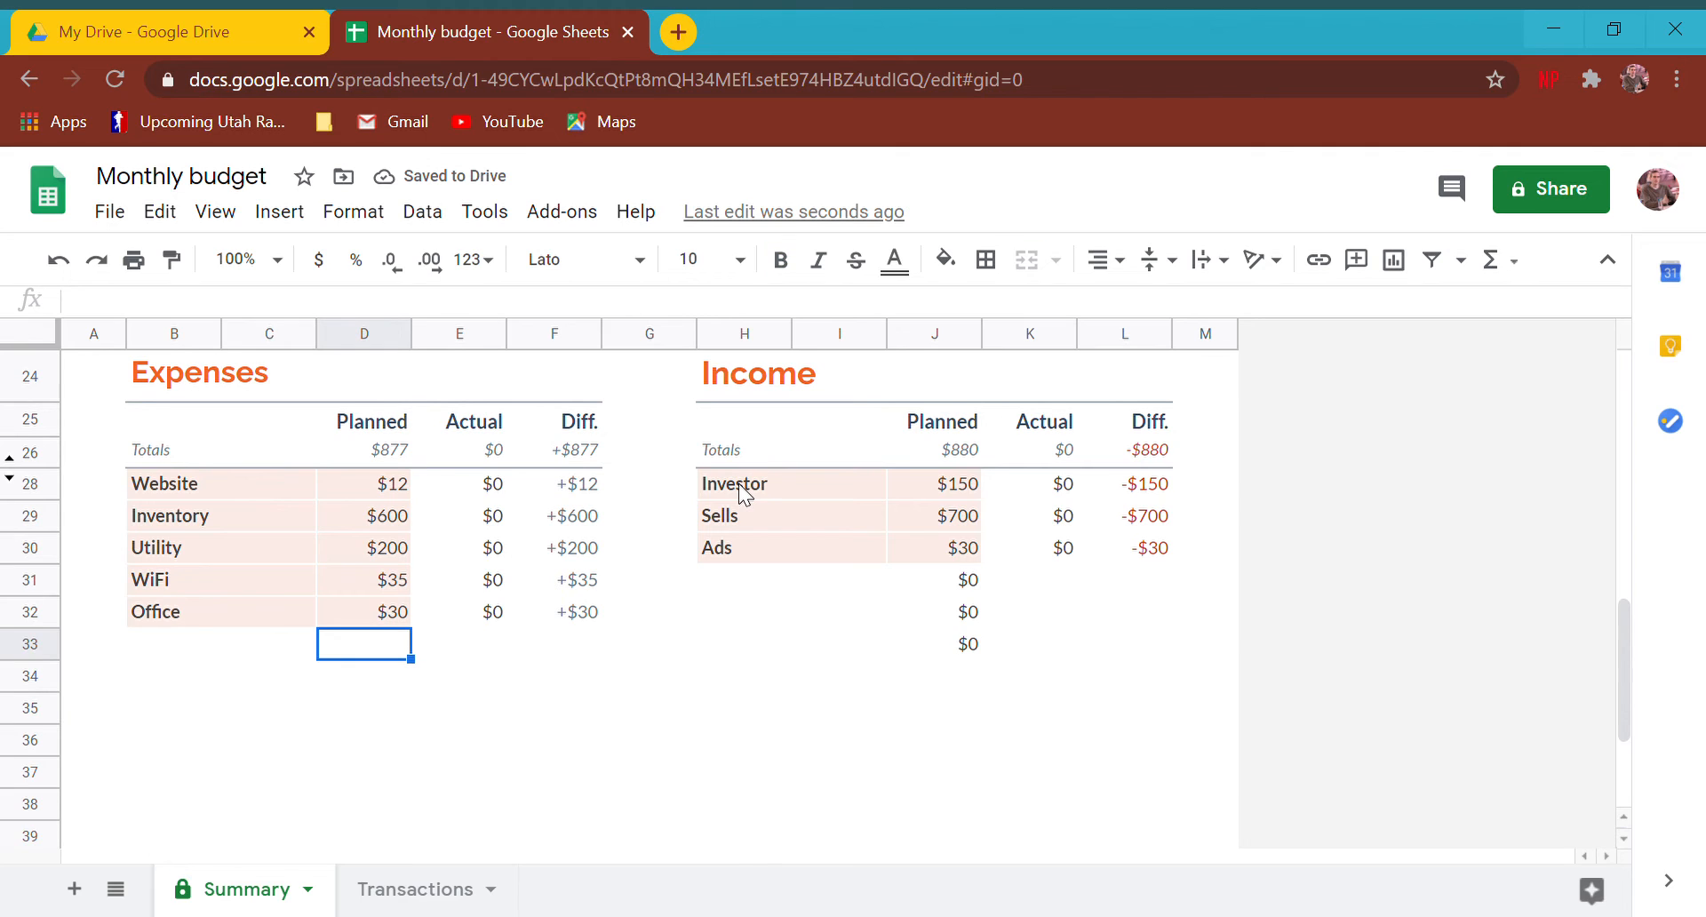
{"action": "left_click", "coordinate": [167, 643]}
{"action": "left_click", "coordinate": [367, 650]}
{"action": "left_click", "coordinate": [171, 651]}
{"action": "left_click_drag", "start_coordinate": [595, 650], "coordinate": [222, 666]}
{"action": "left_click", "coordinate": [192, 641]}
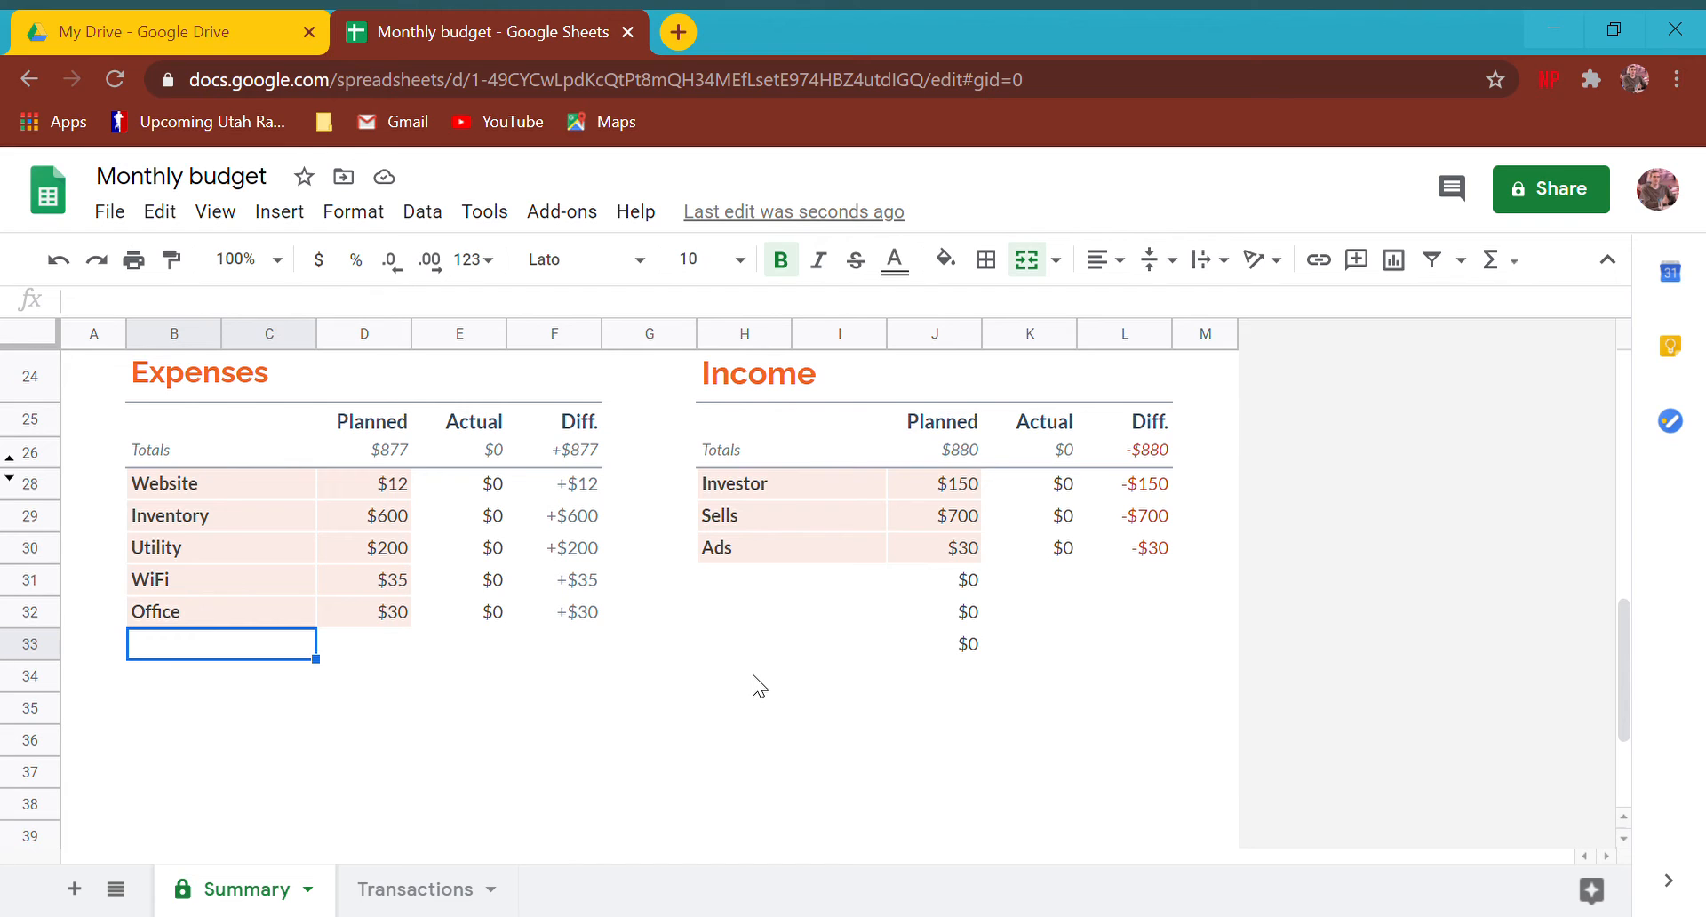
Step: Examine the planned totals and the Planned, Actual and Diff. columns of the Expenses and Income tables
{"action": "left_click", "coordinate": [964, 449]}
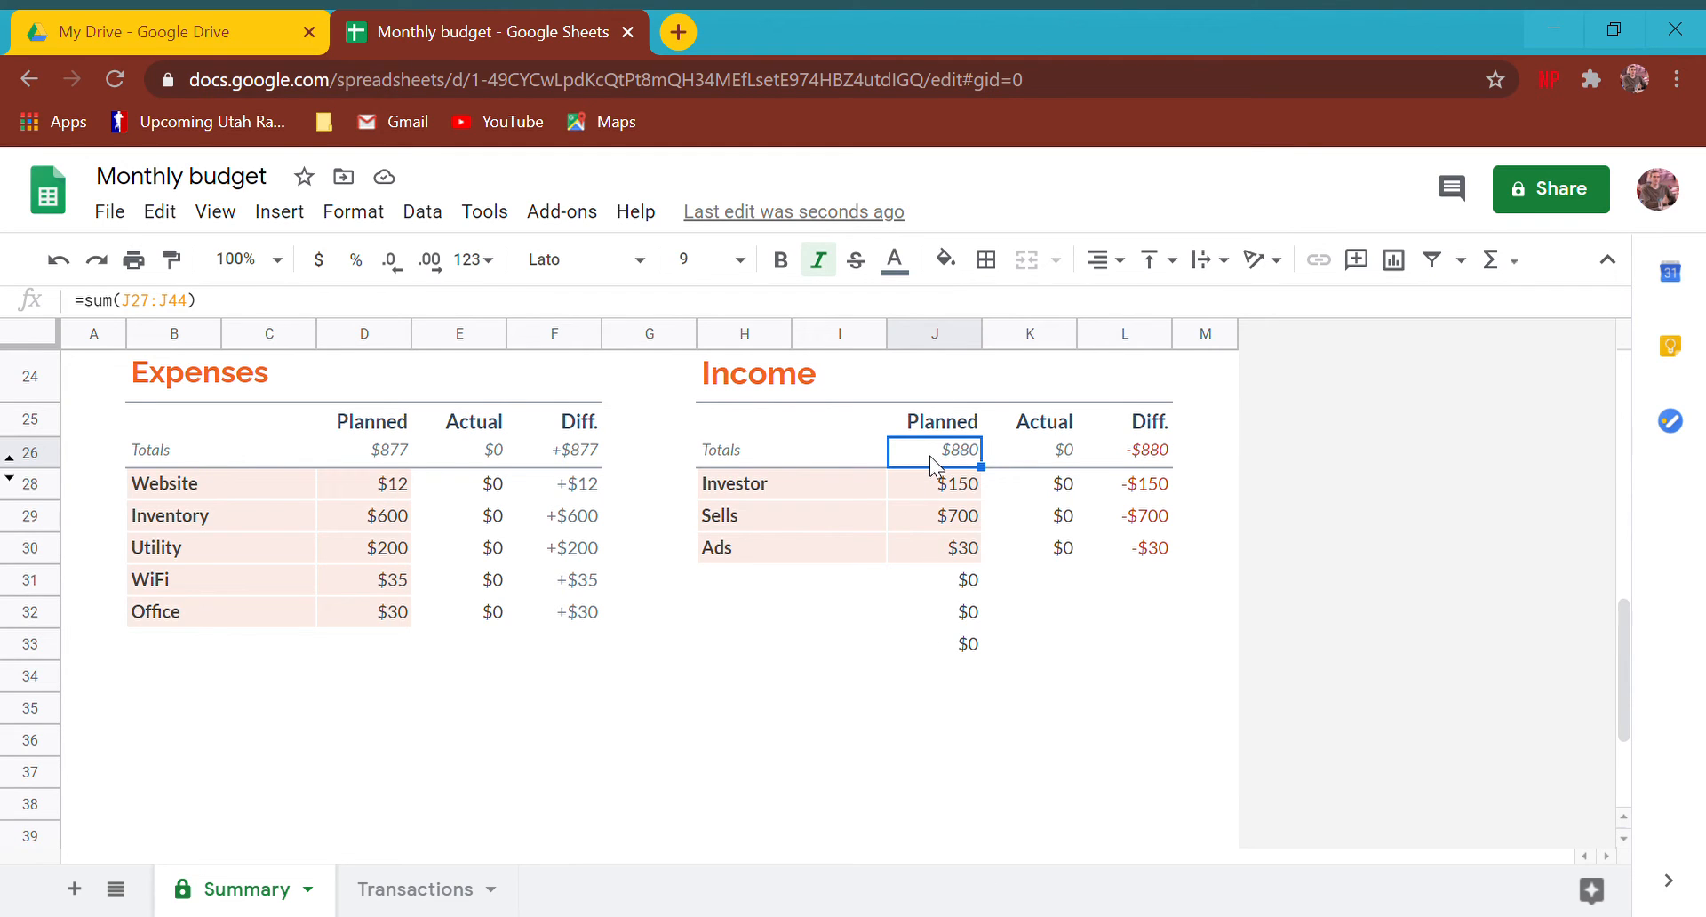
{"action": "left_click", "coordinate": [390, 453]}
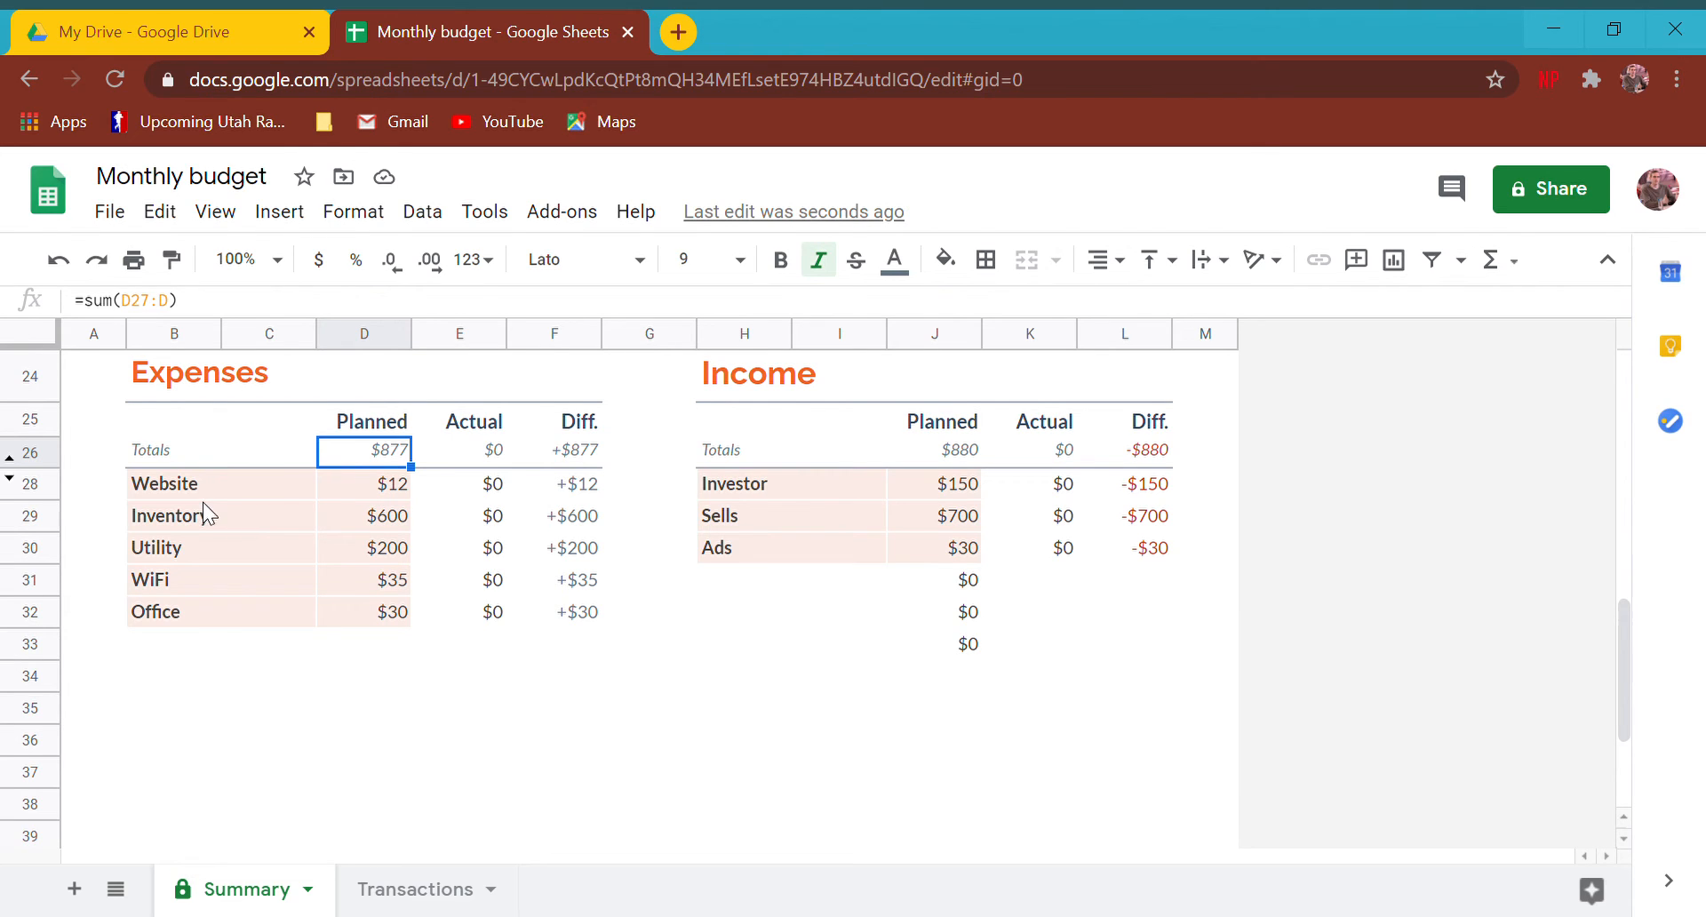
{"action": "left_click", "coordinate": [362, 487]}
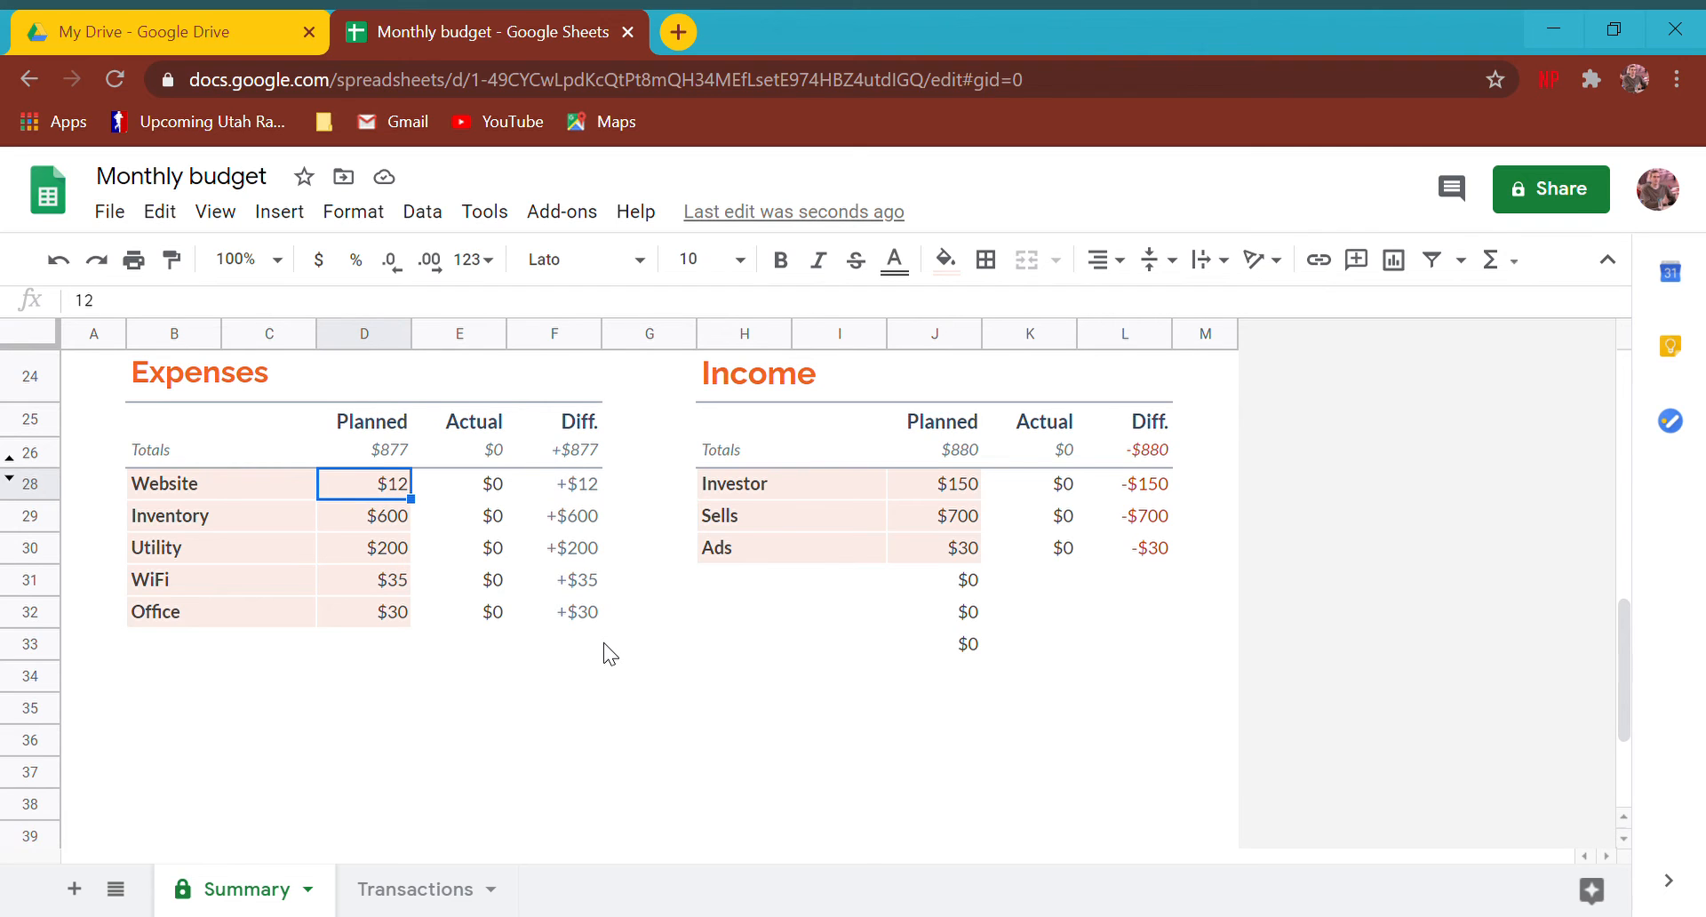
{"action": "left_click", "coordinate": [494, 524]}
{"action": "left_click", "coordinate": [568, 524]}
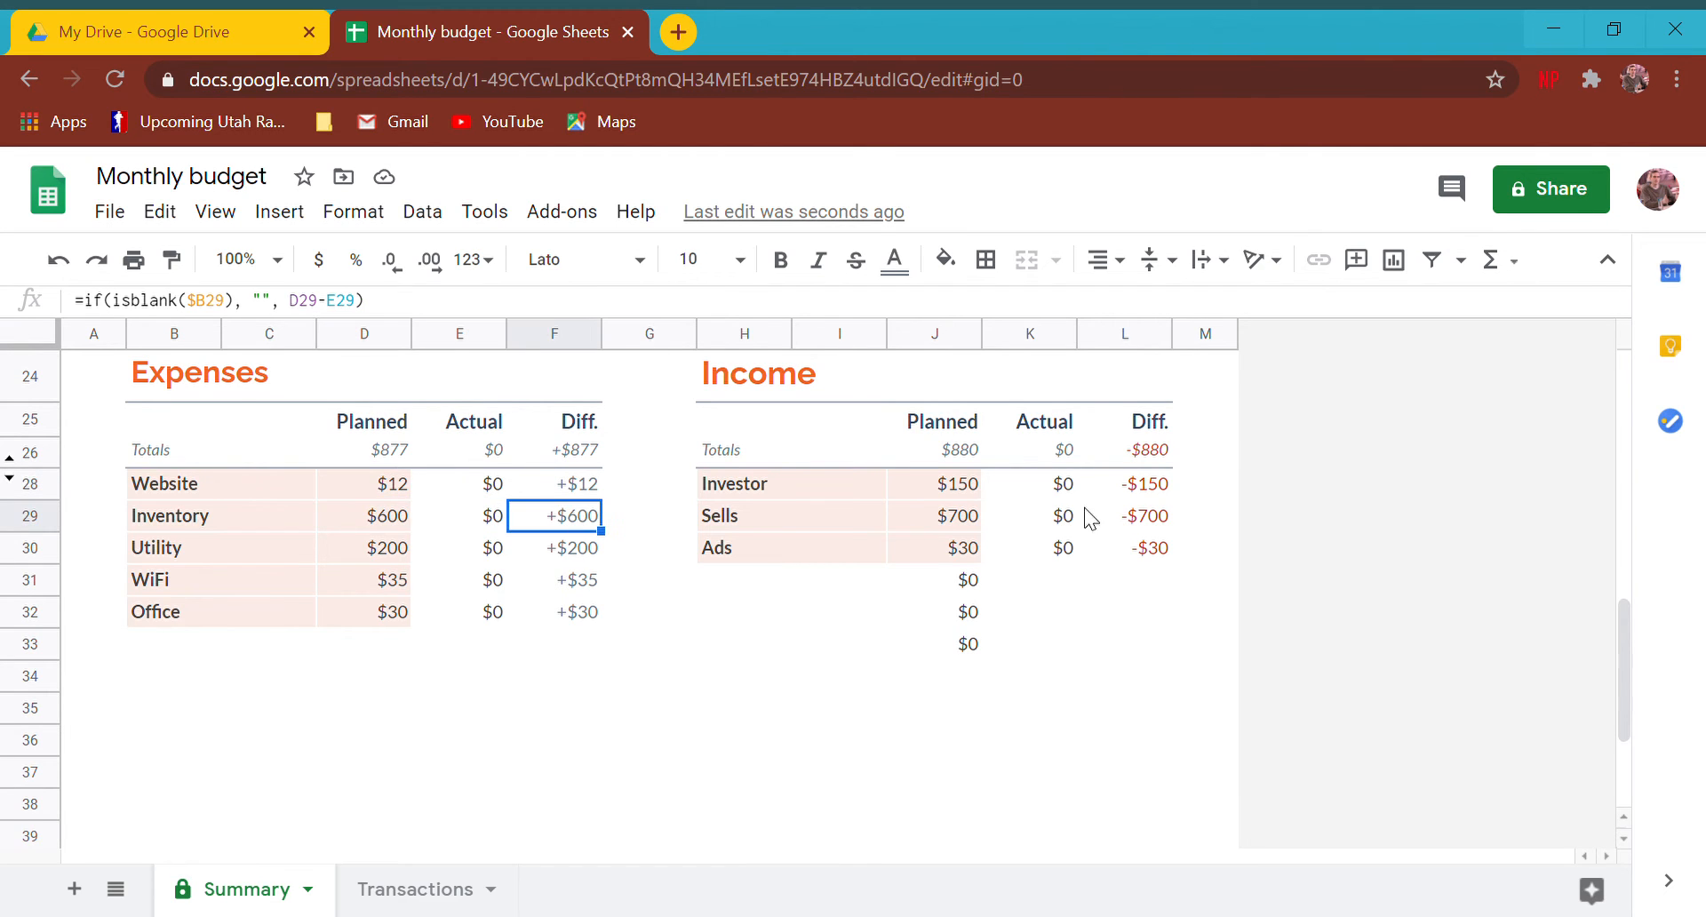
{"action": "left_click", "coordinate": [1048, 523]}
{"action": "left_click", "coordinate": [1106, 524]}
{"action": "left_click", "coordinate": [760, 515]}
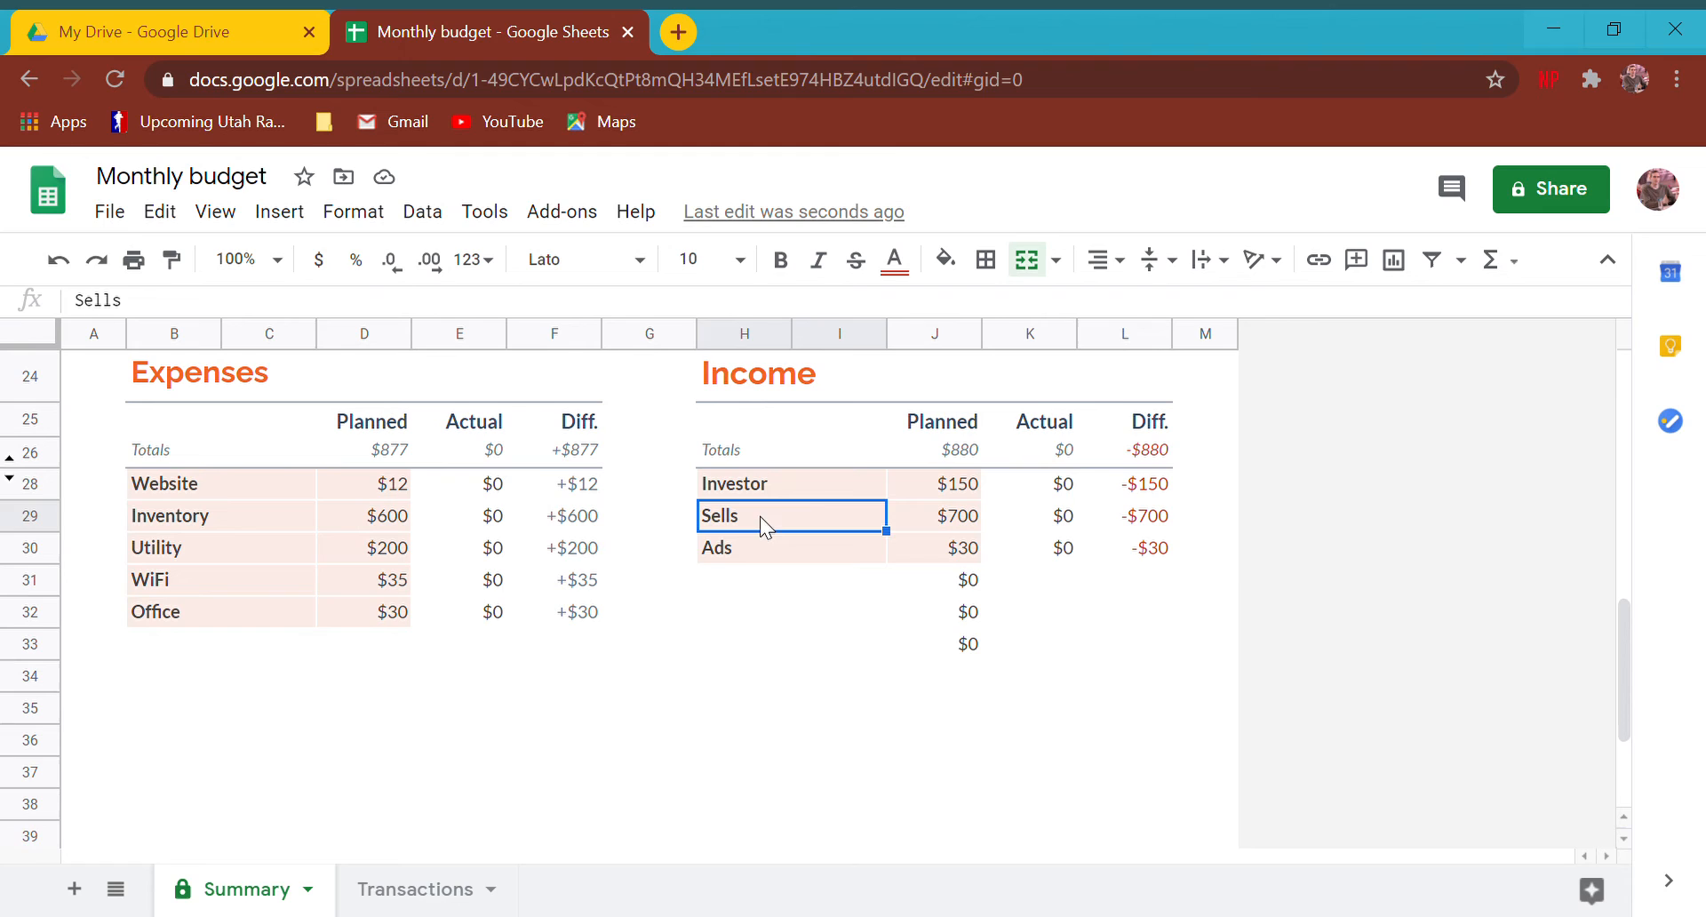
{"action": "left_click", "coordinate": [270, 551]}
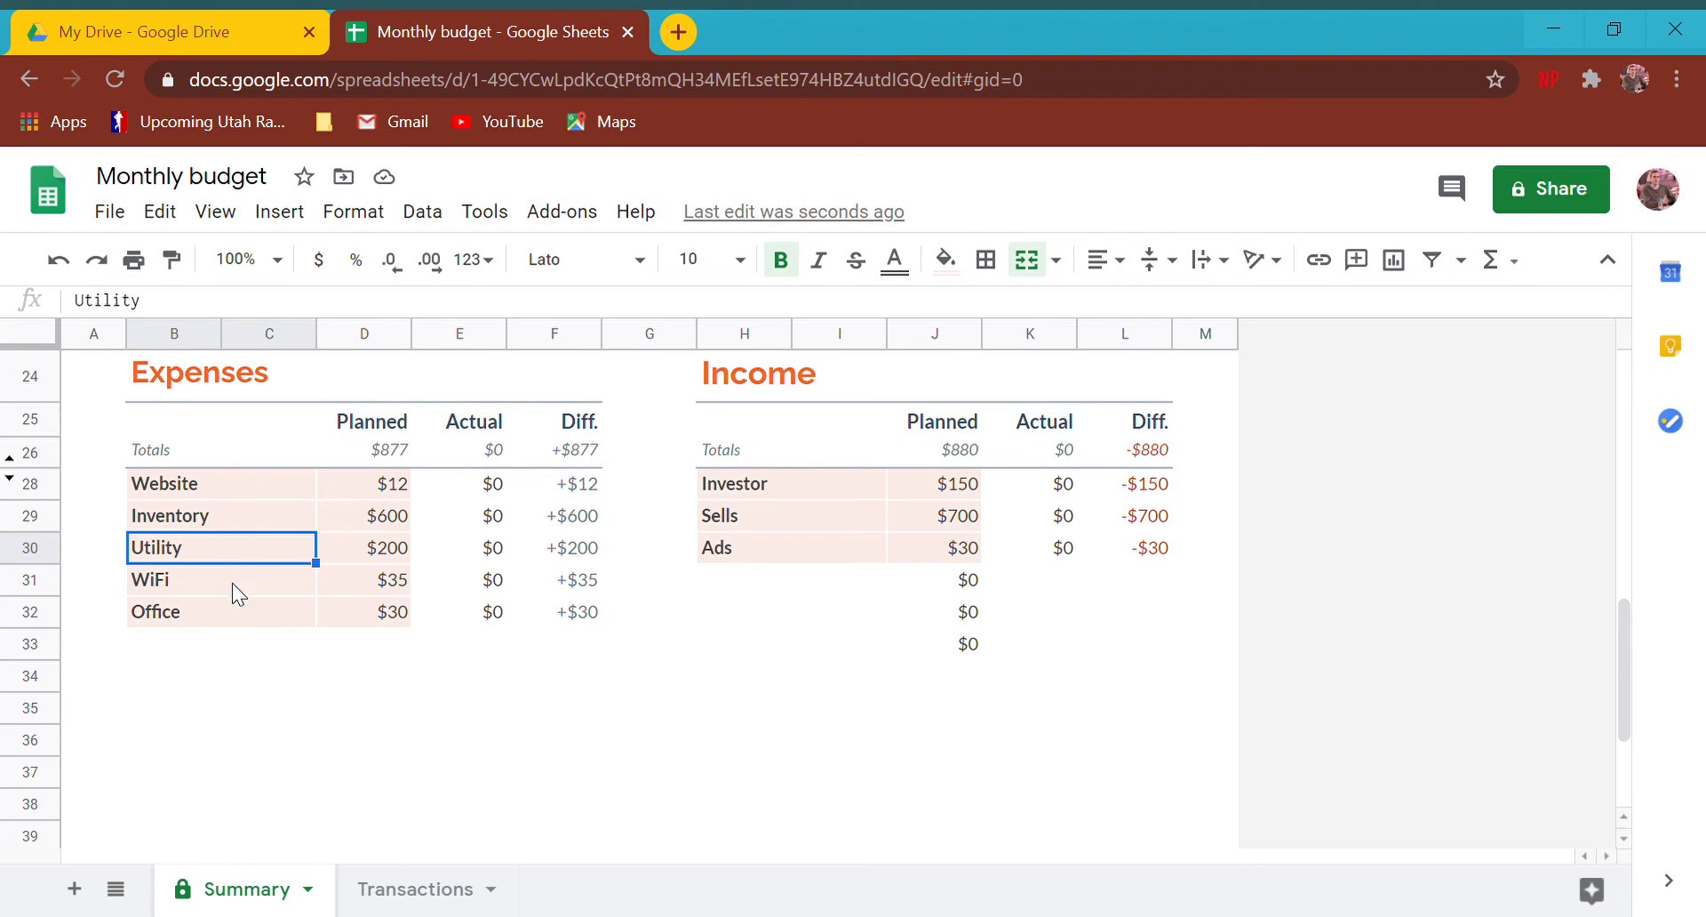
Step: Set the date of the first expense in the Transactions sheet to 12/8/2020
{"action": "left_click", "coordinate": [416, 892]}
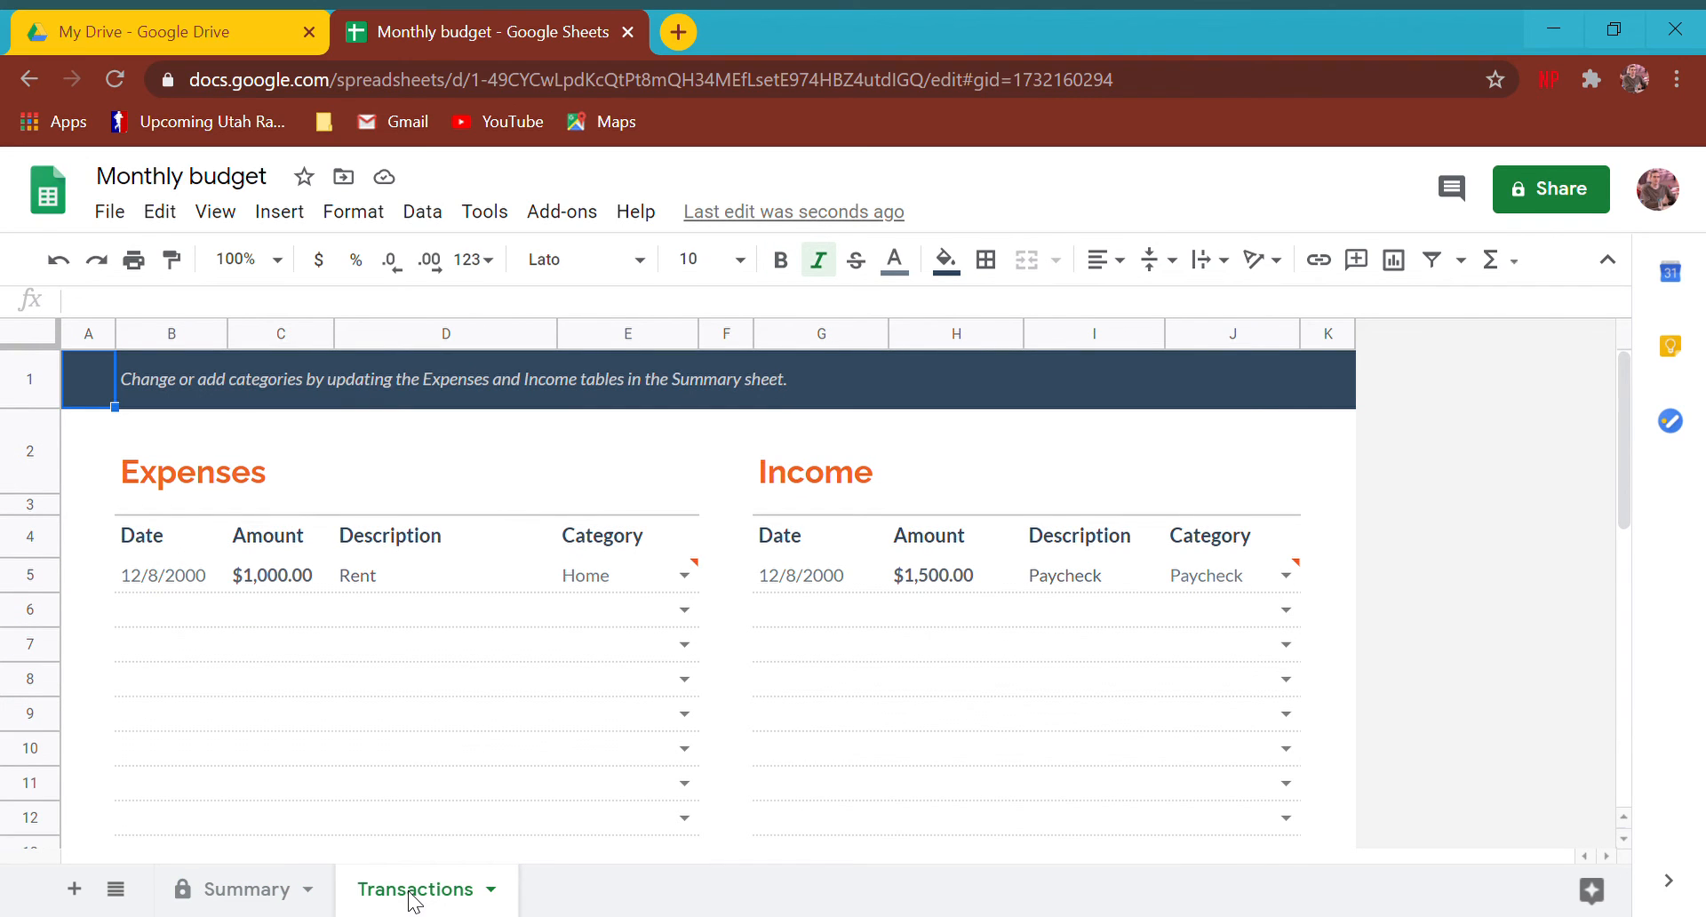
{"action": "scroll", "coordinate": [462, 691], "scroll_direction": "down", "scroll_amount": 5}
{"action": "scroll", "coordinate": [460, 688], "scroll_direction": "up", "scroll_amount": 5}
{"action": "left_click", "coordinate": [173, 580]}
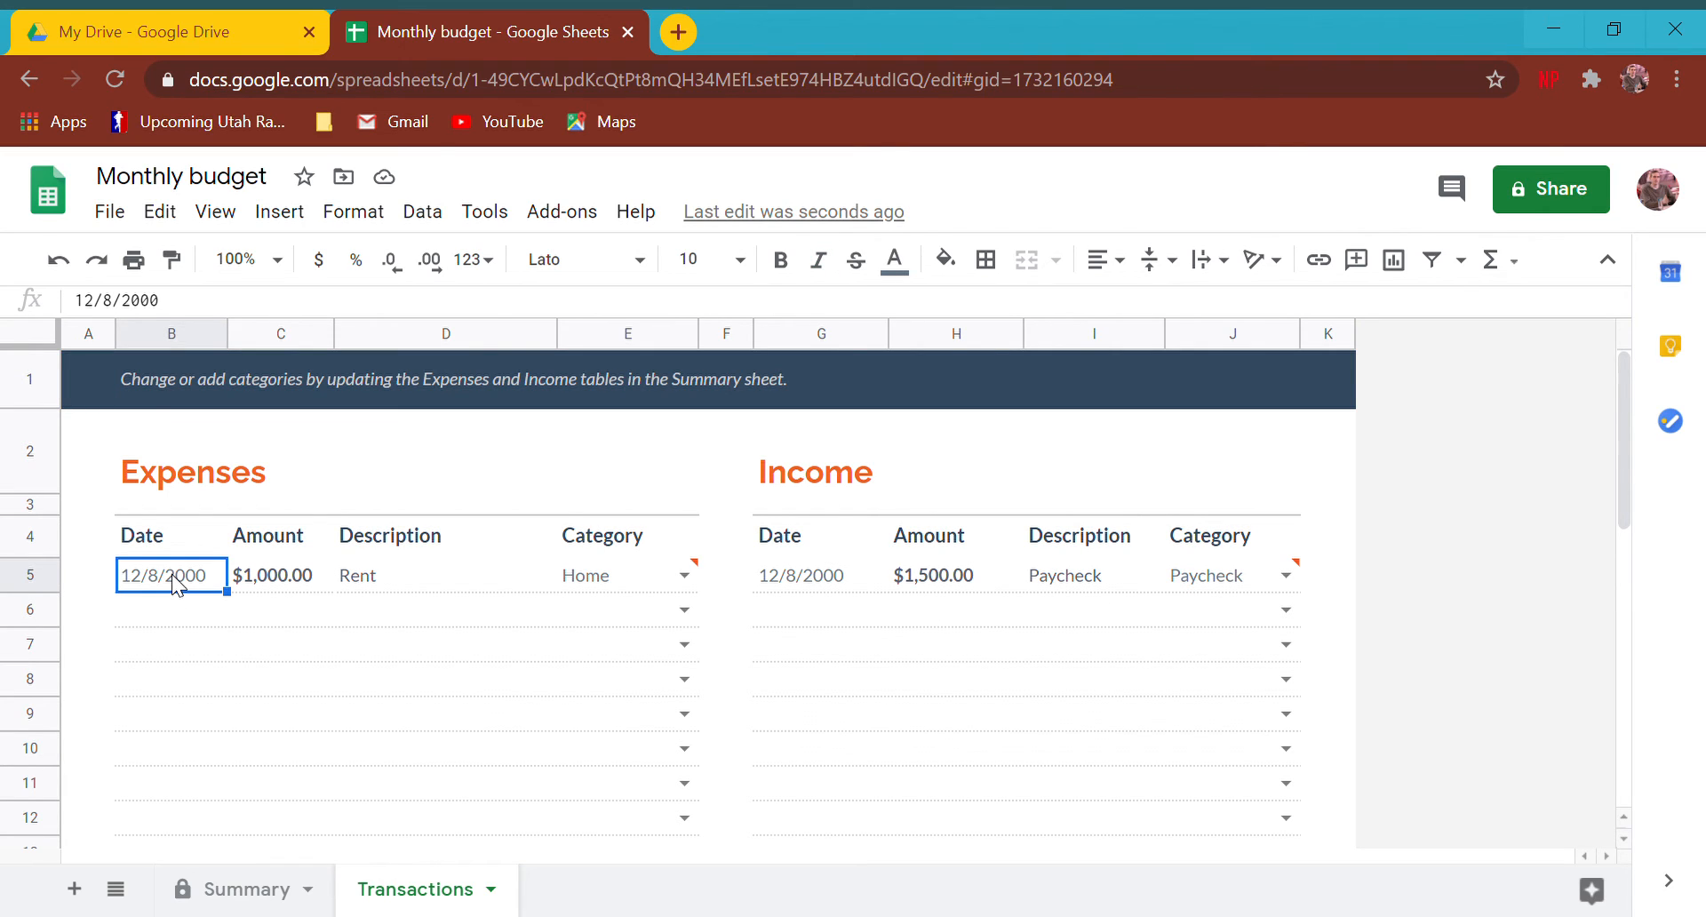
{"action": "left_click", "coordinate": [187, 320]}
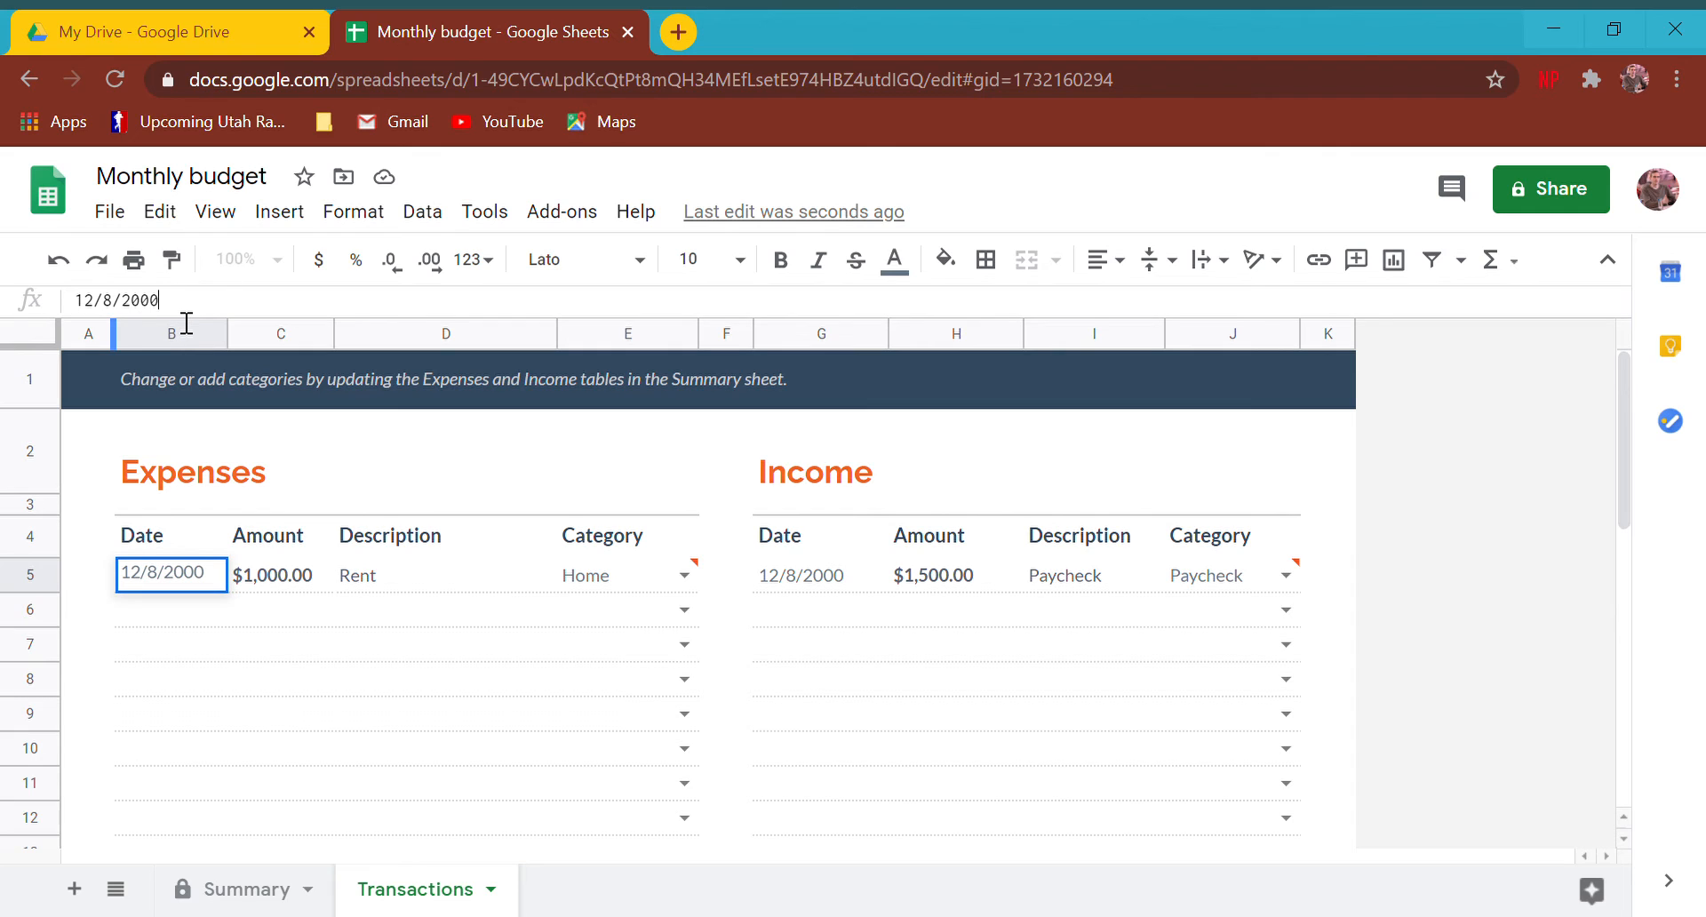
{"action": "key", "text": "BackSpace"}
{"action": "key", "text": "BackSpace"}
{"action": "type", "text": "20"}
{"action": "key", "text": "Return"}
{"action": "key", "text": "Up"}
Step: Change the description of the first expense transaction to Power Bill
{"action": "key", "text": "Right"}
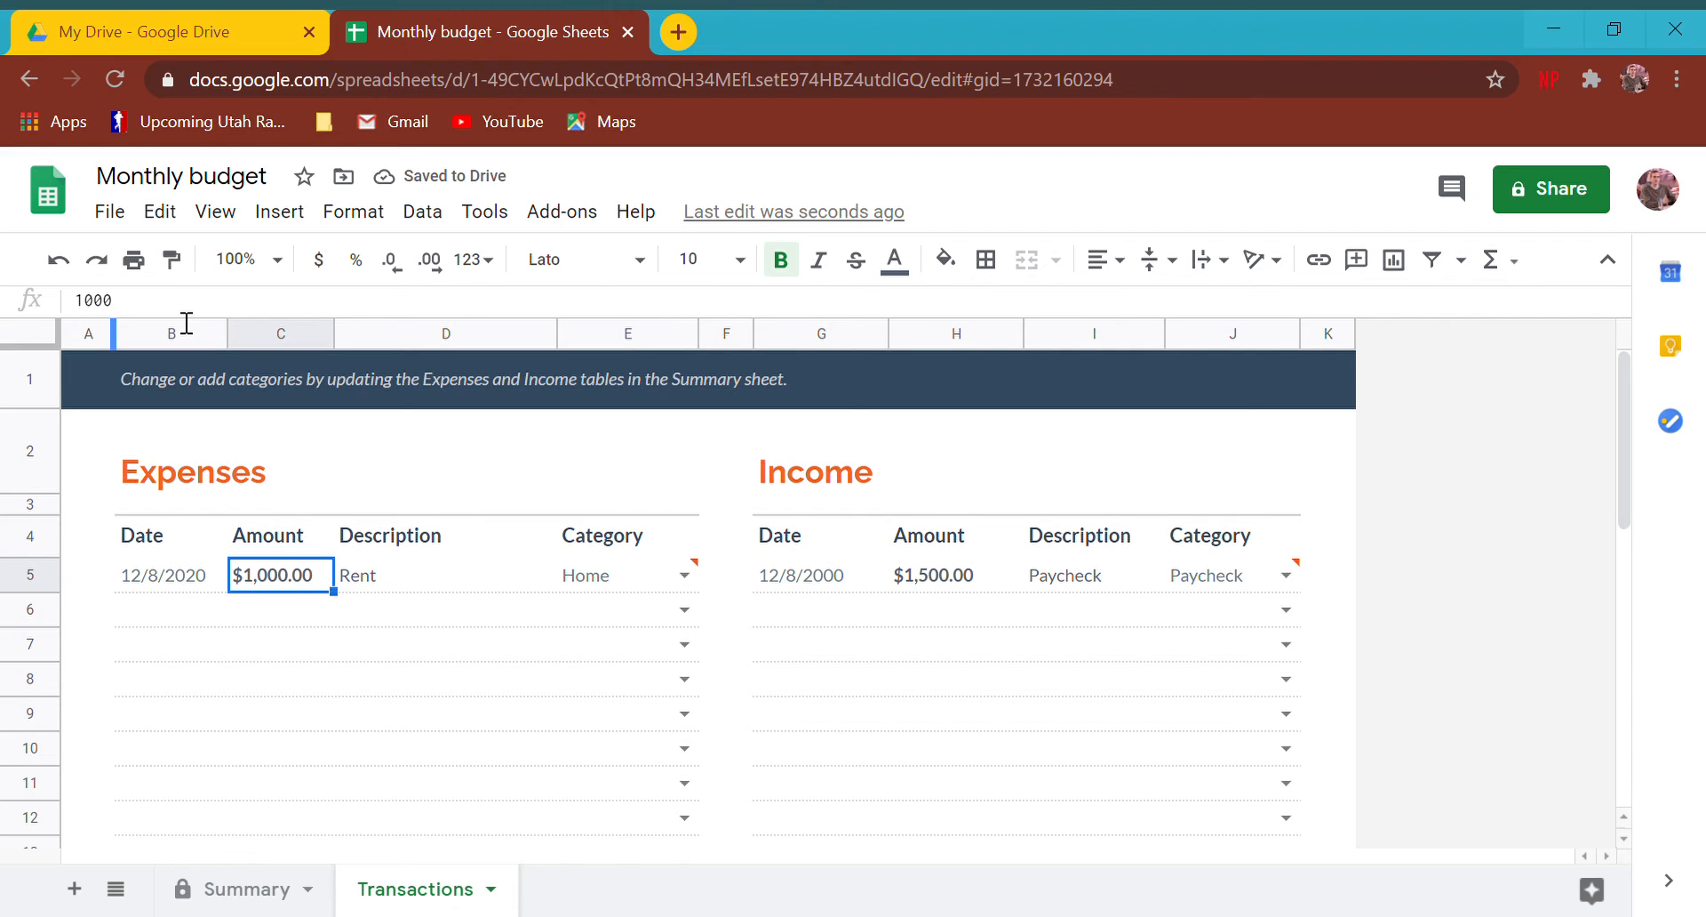
{"action": "key", "text": "Left"}
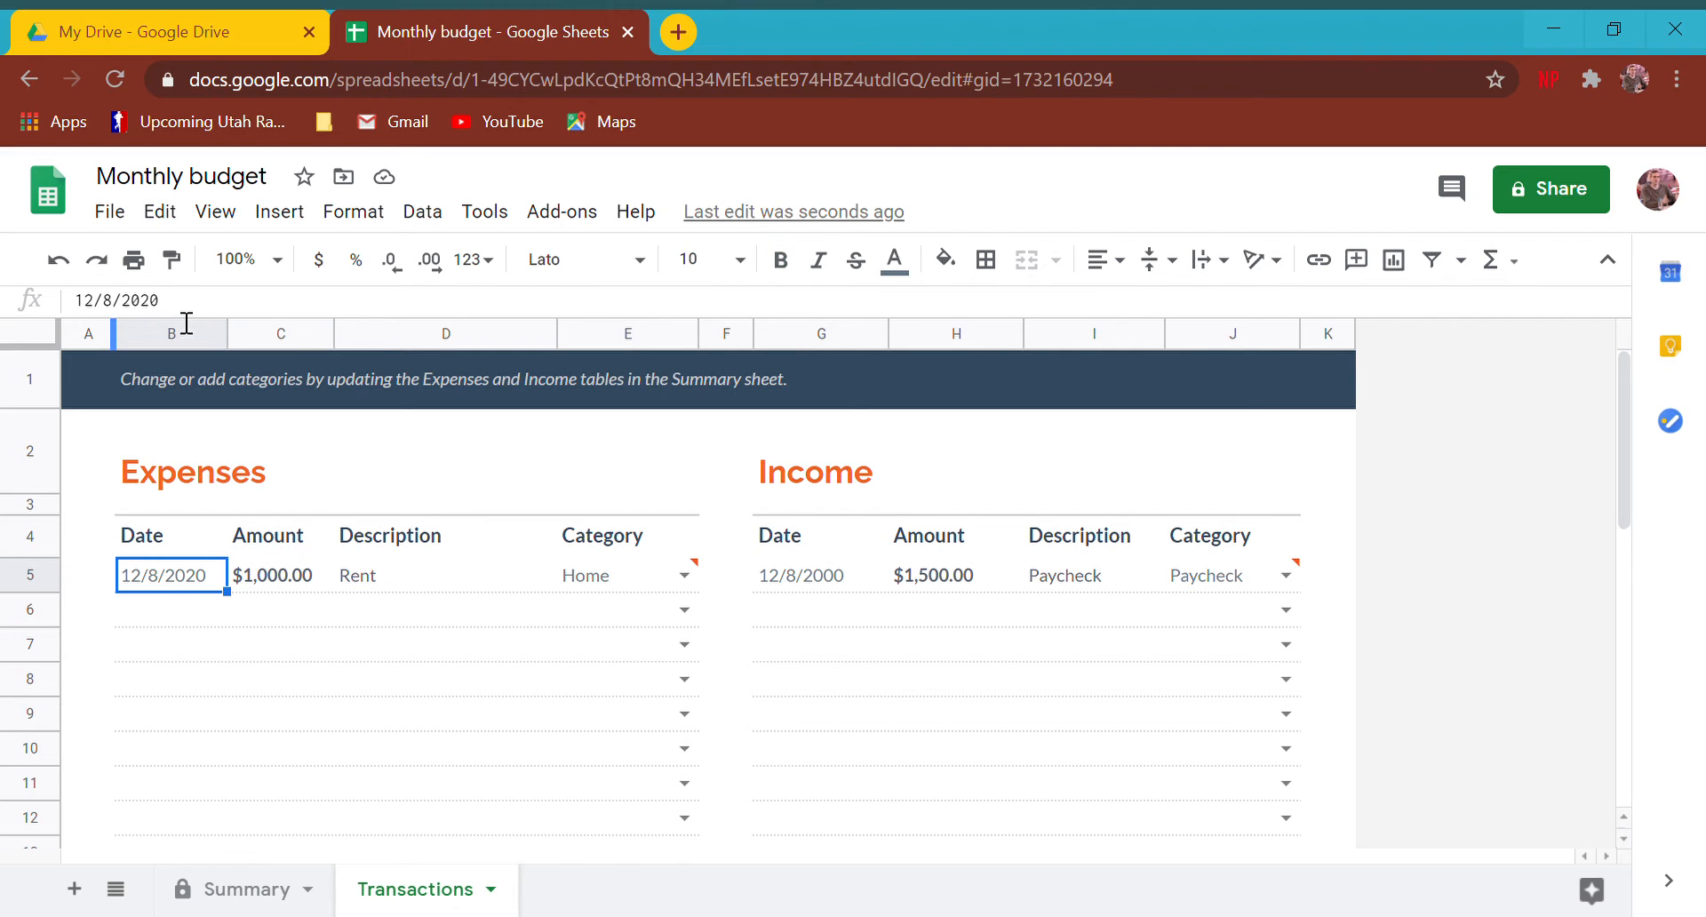
{"action": "key", "text": "Right"}
{"action": "key", "text": "Right"}
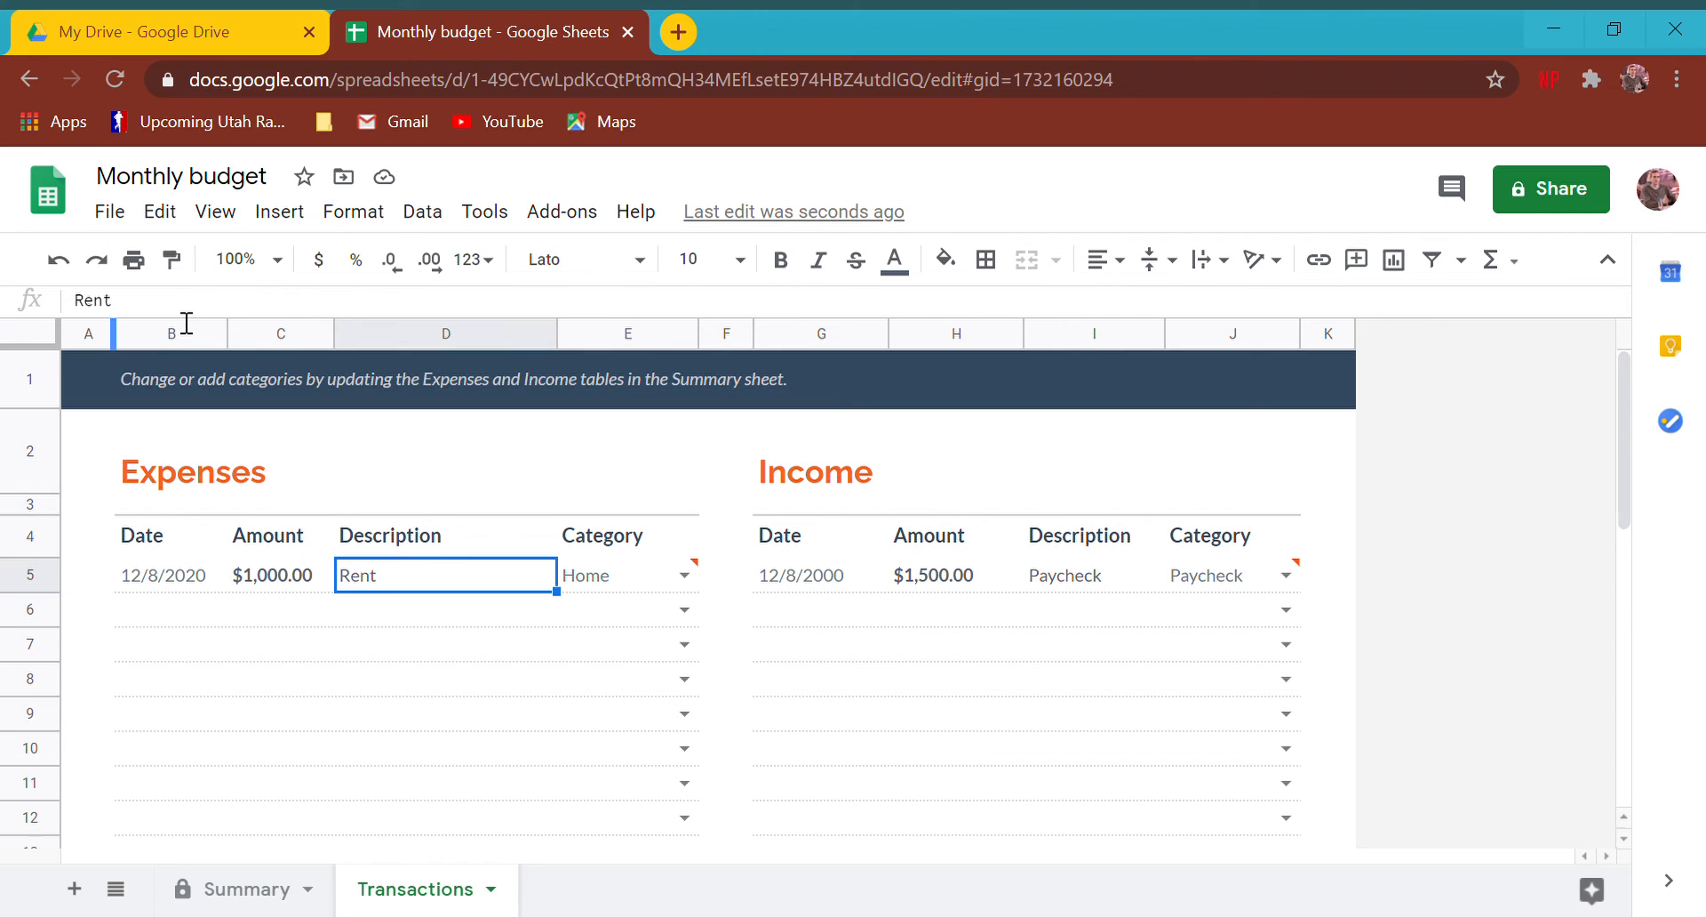
{"action": "type", "text": "Power Bill"}
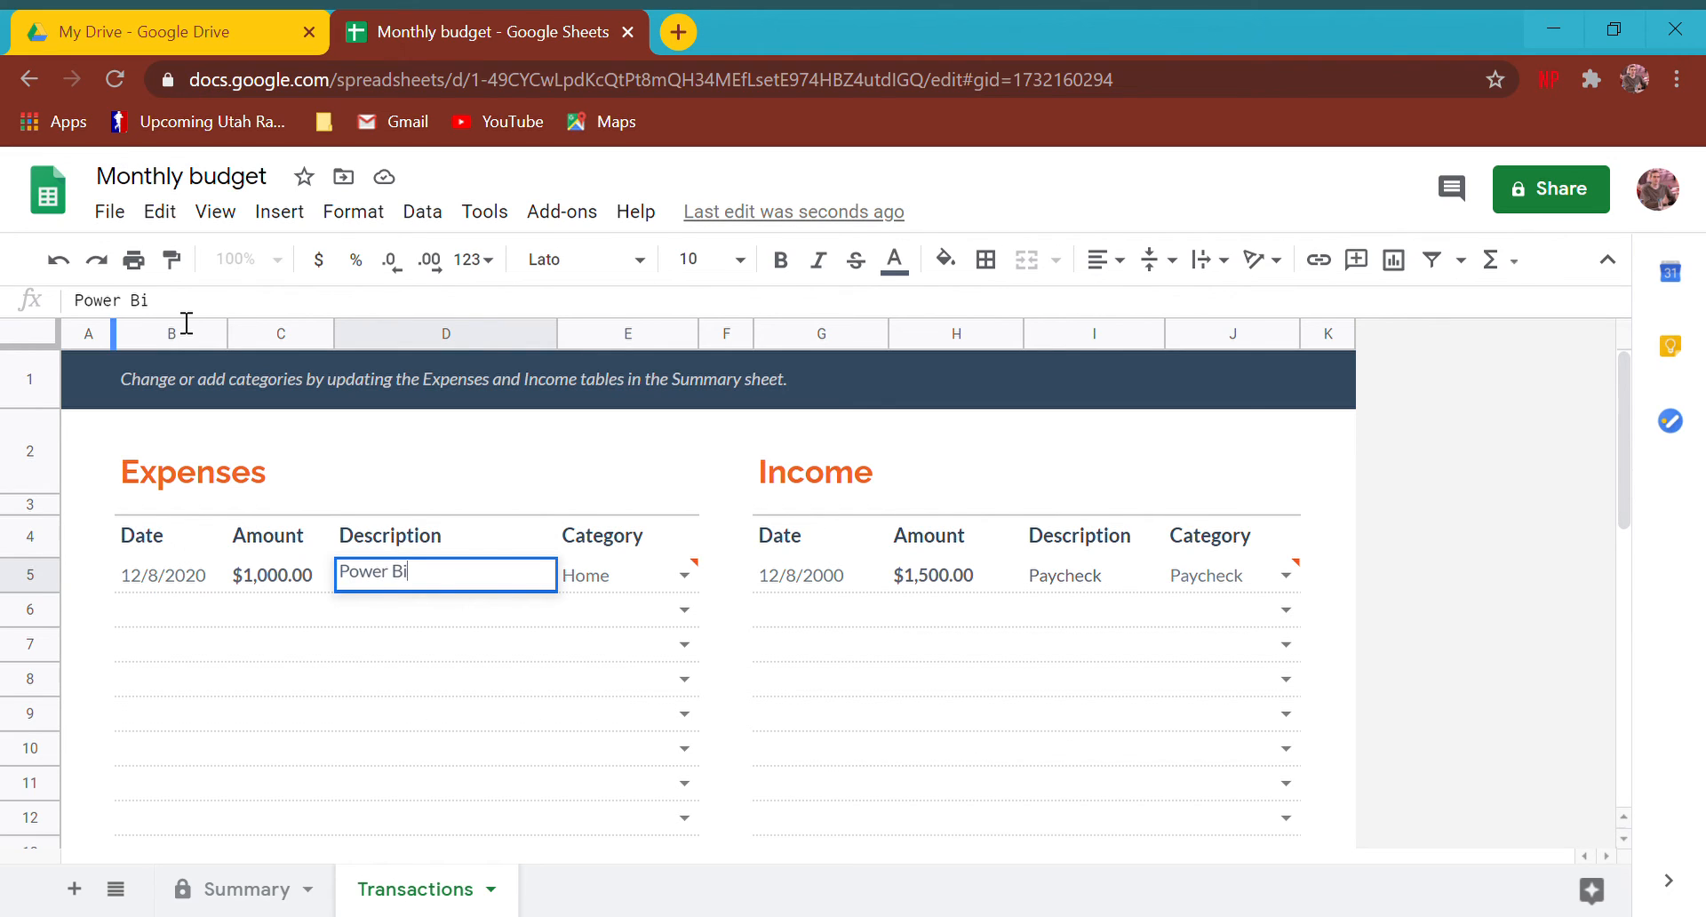
{"action": "key", "text": "Return"}
{"action": "key", "text": "Up"}
{"action": "key", "text": "Up"}
{"action": "key", "text": "Right"}
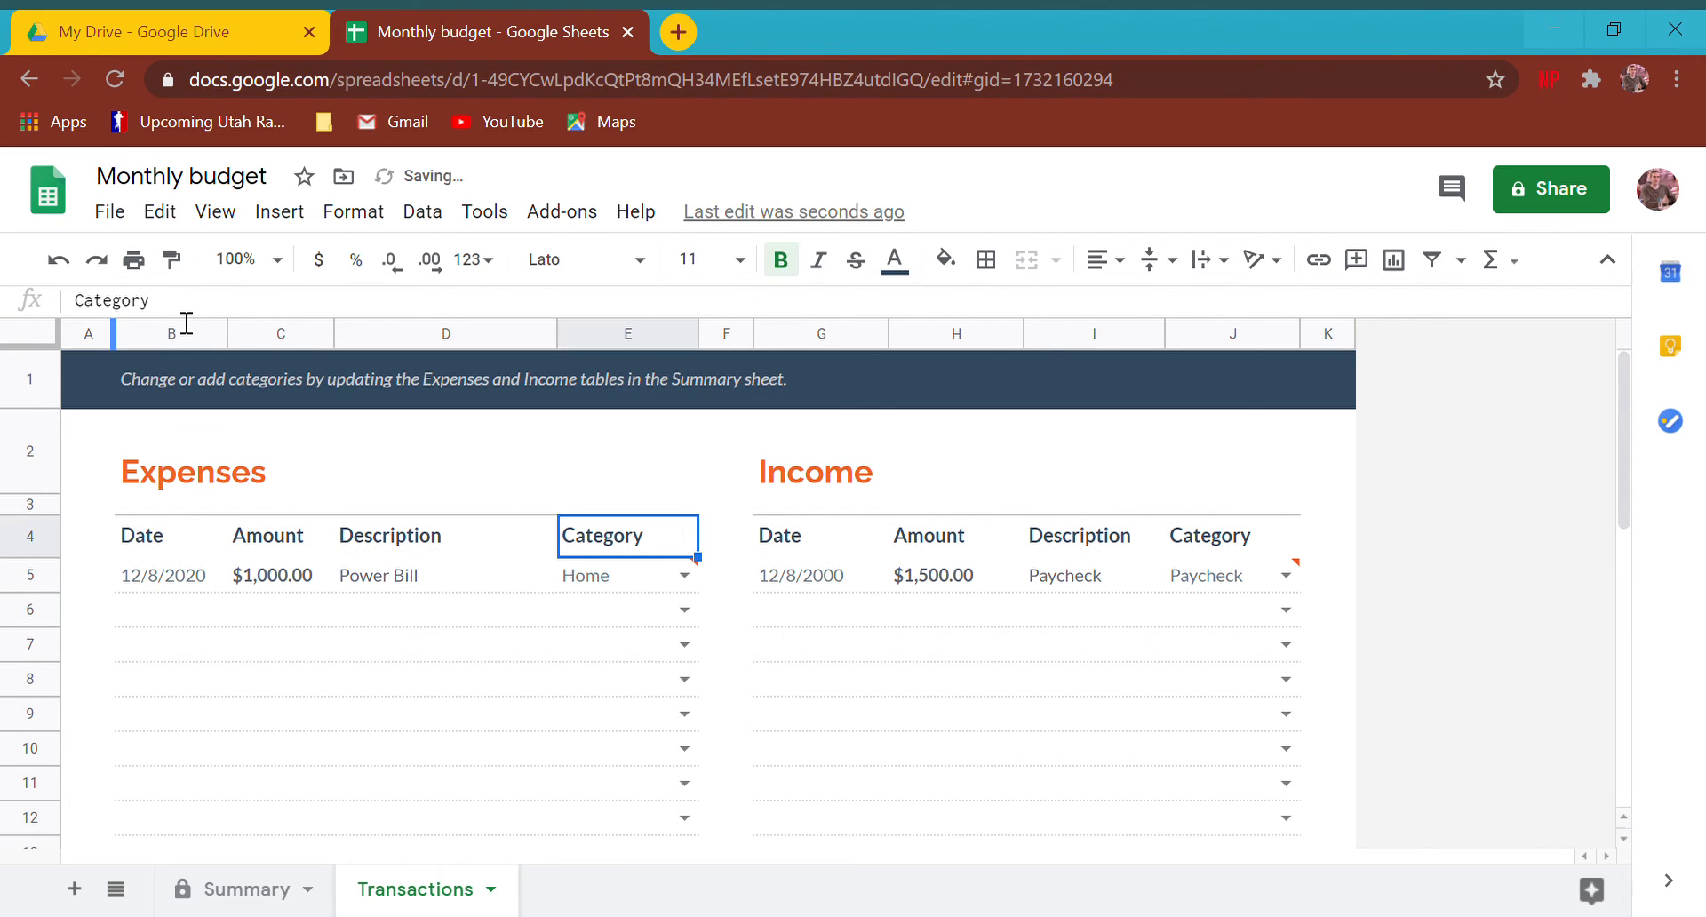
Step: Compare the category choices with the Summary sheet's expense list and assign the Power Bill expense to Utility
{"action": "left_click", "coordinate": [689, 577]}
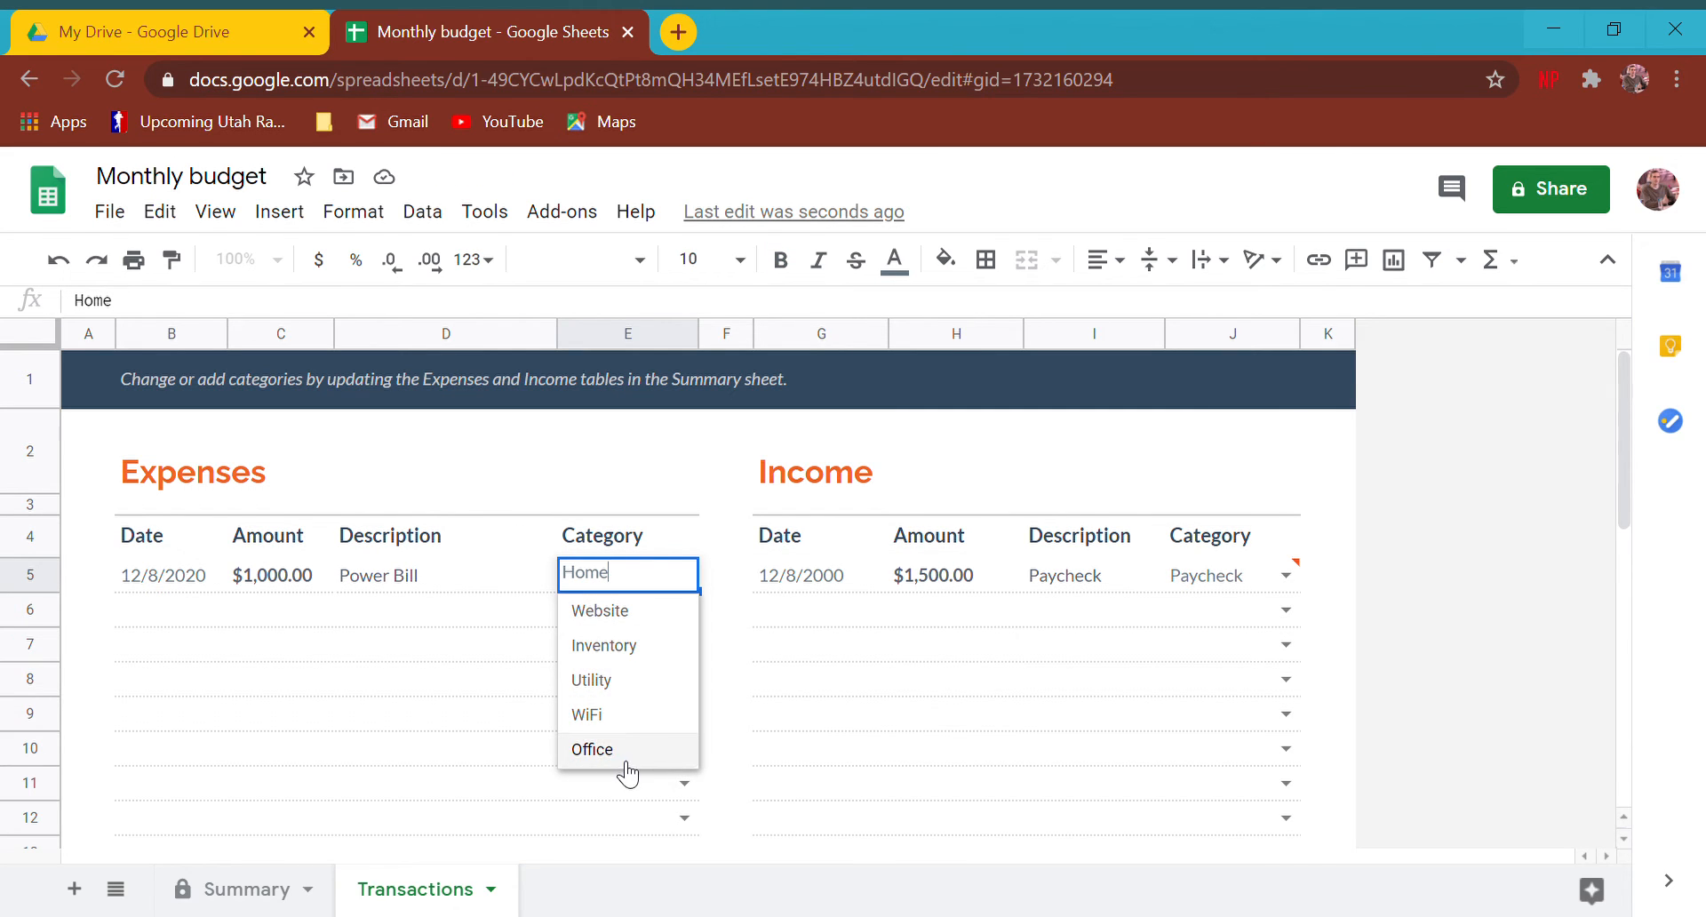
{"action": "left_click", "coordinate": [267, 884]}
{"action": "left_click_drag", "start_coordinate": [169, 484], "coordinate": [168, 607]}
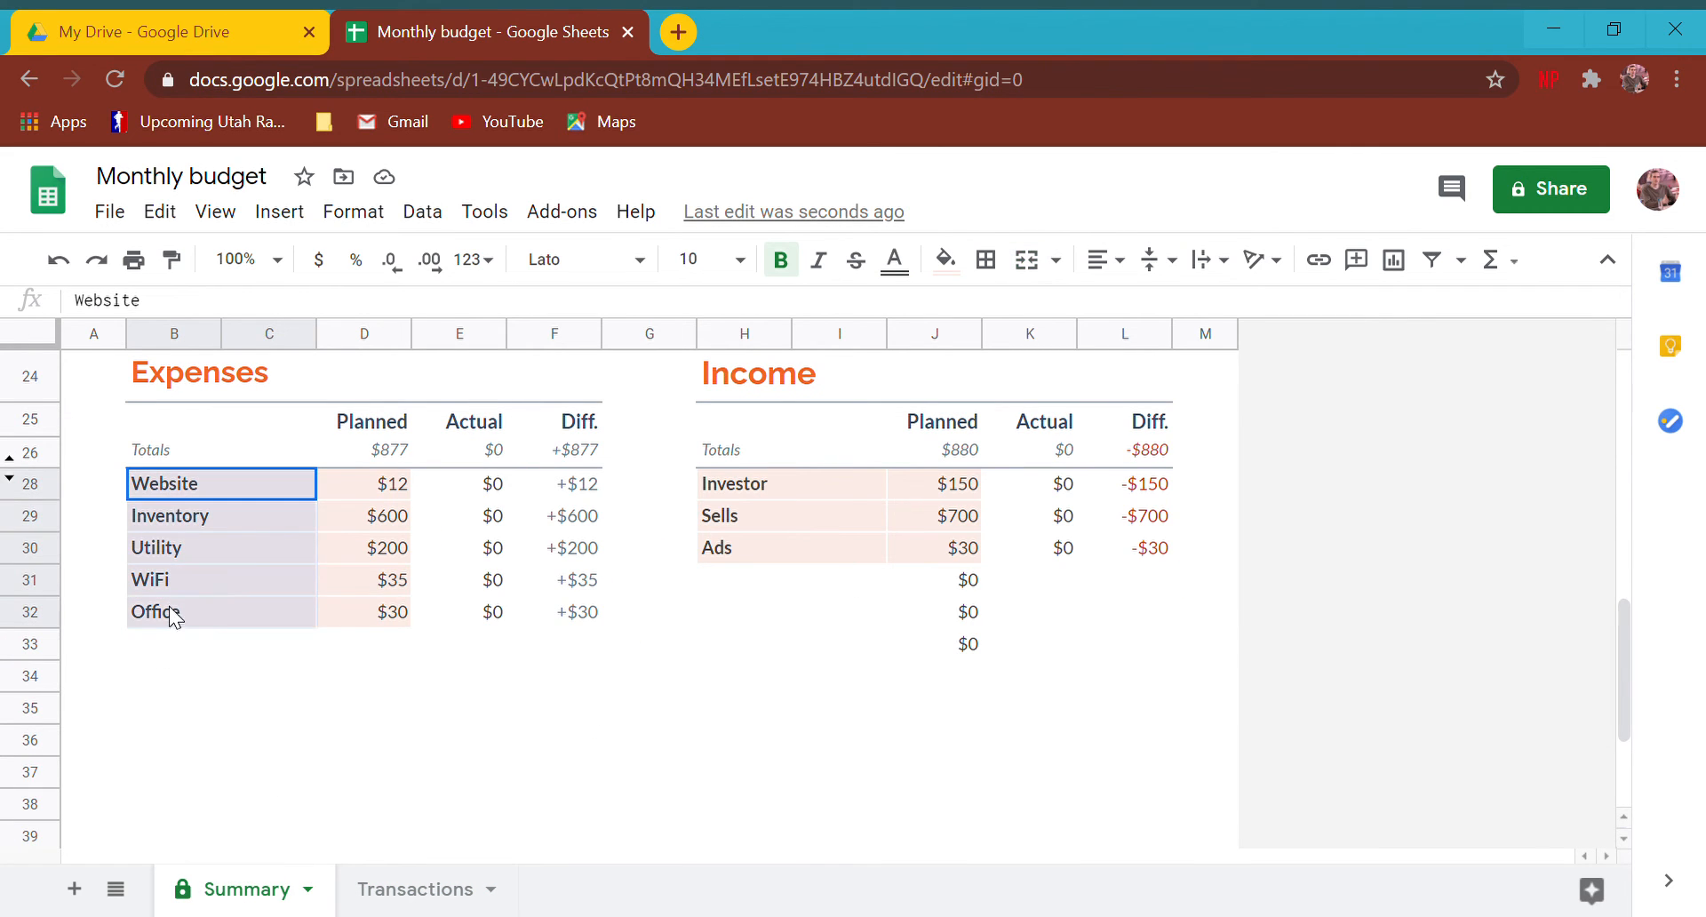
{"action": "left_click", "coordinate": [435, 890]}
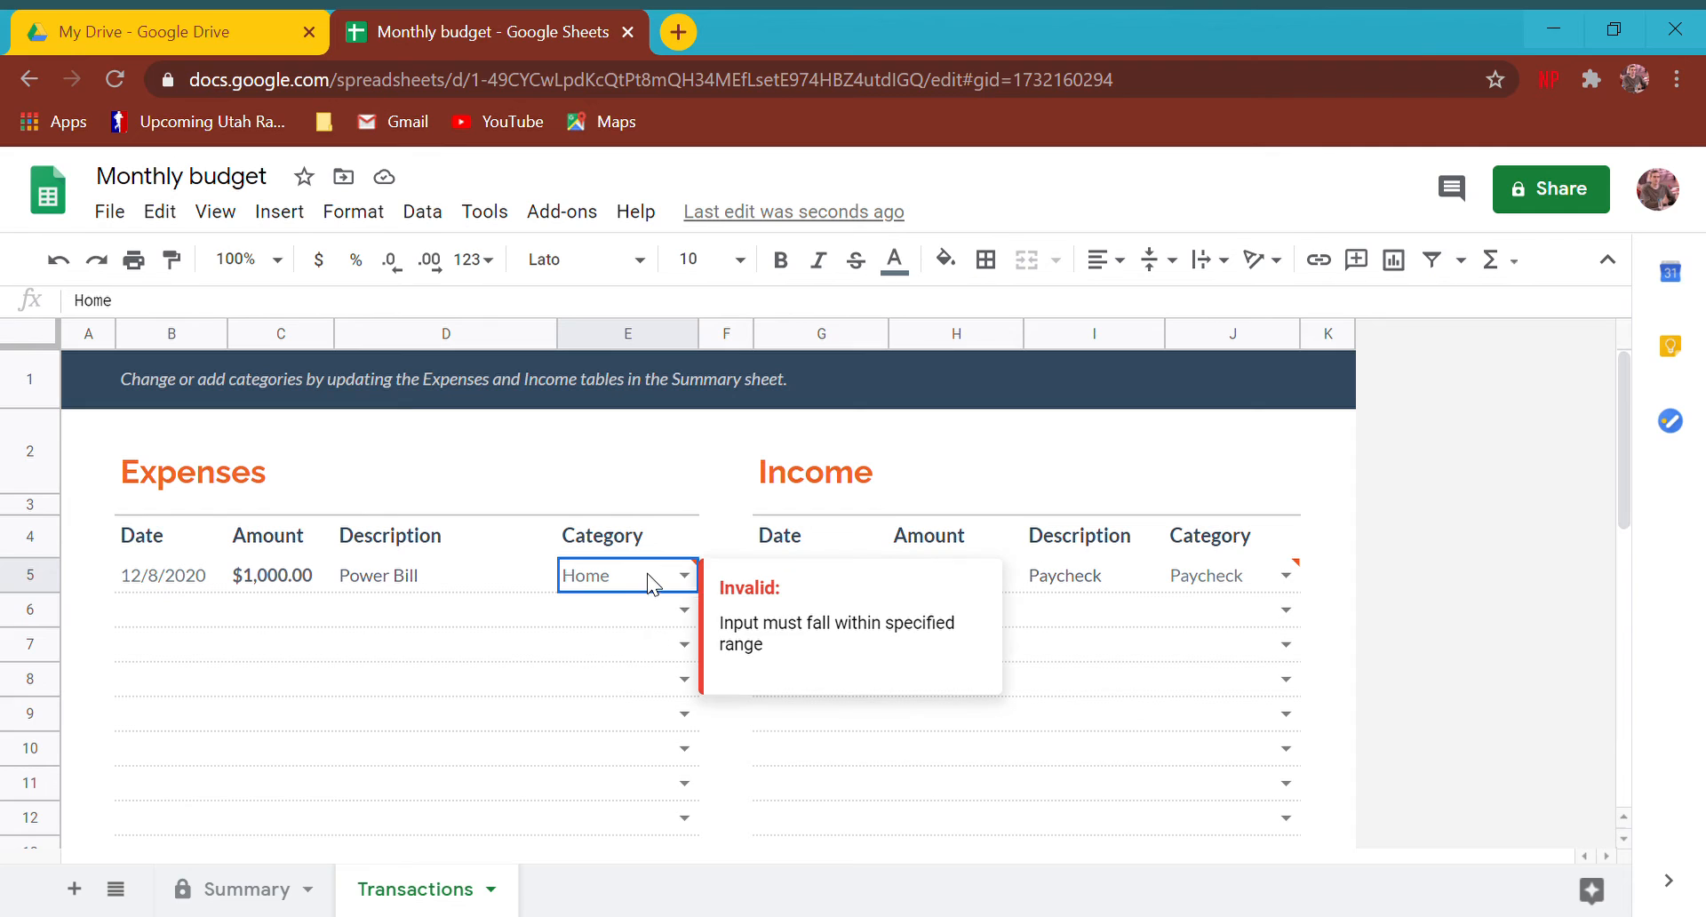
{"action": "left_click", "coordinate": [684, 578]}
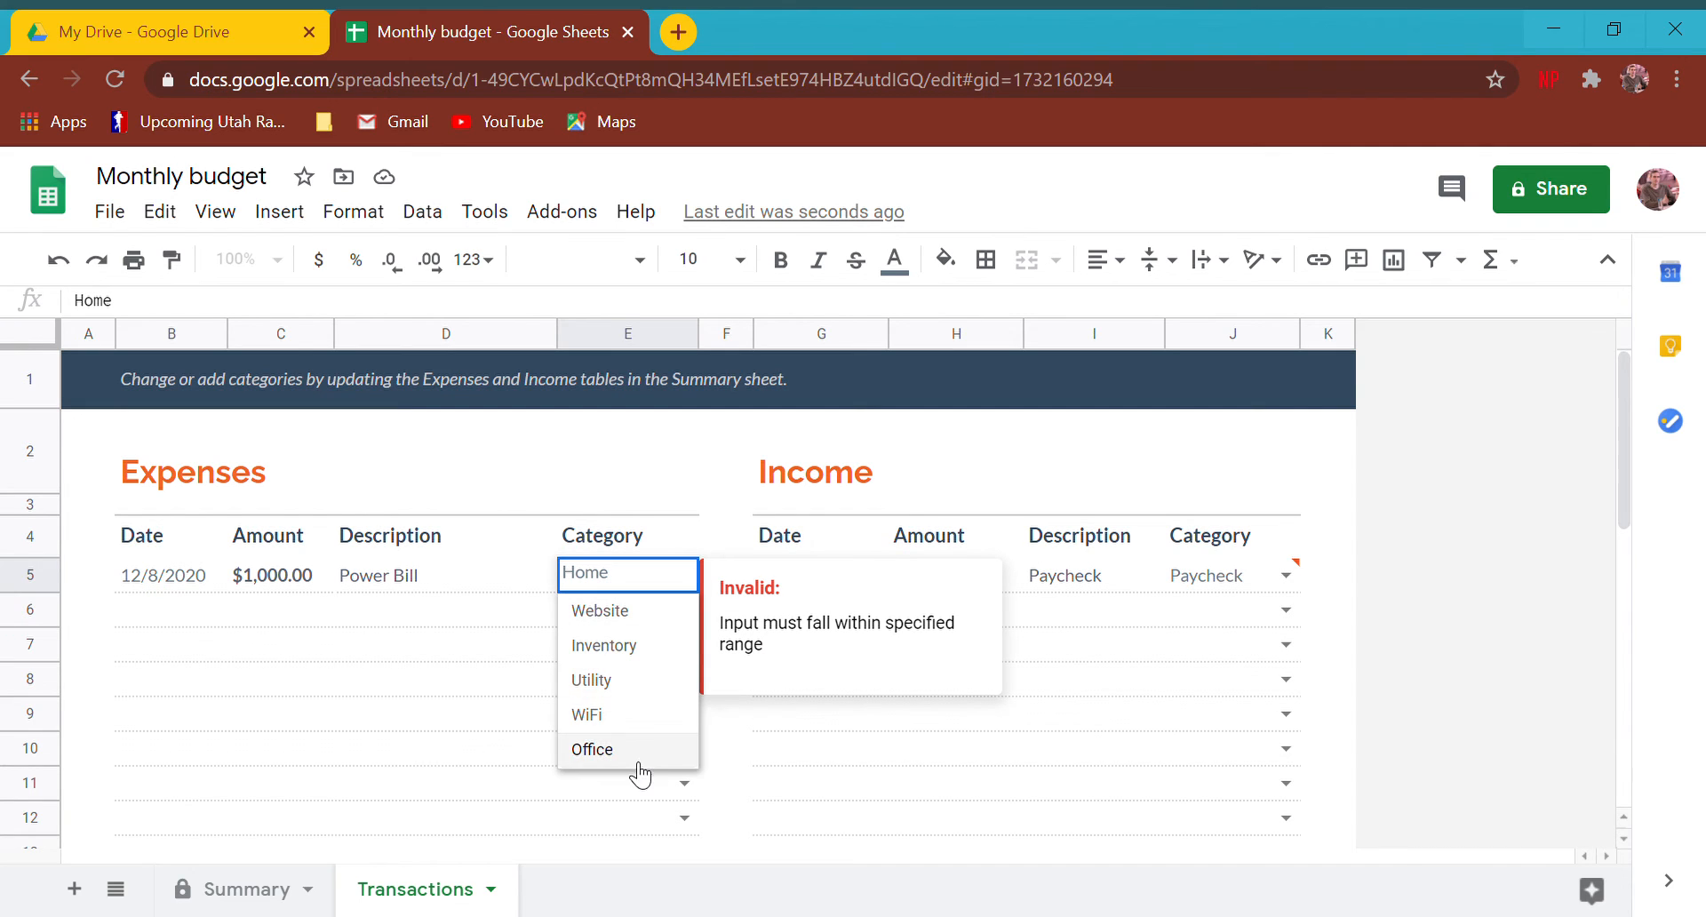
{"action": "left_click", "coordinate": [595, 680]}
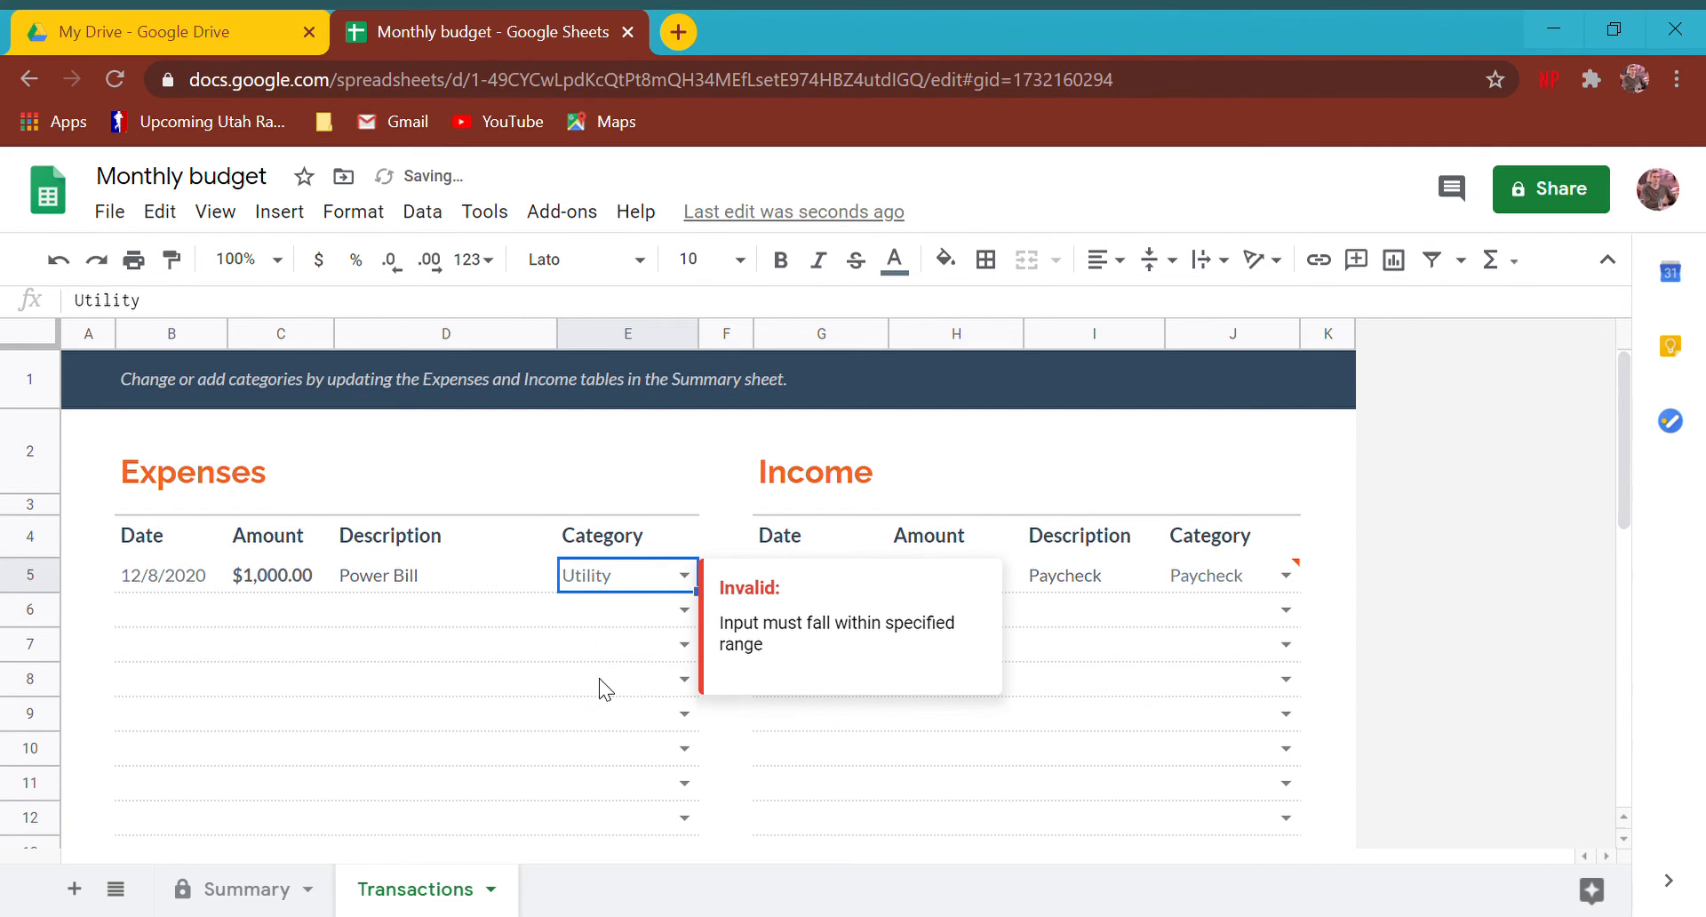
Step: Set the amount of the Power Bill expense to $100
{"action": "left_click", "coordinate": [281, 610]}
{"action": "key", "text": "Up"}
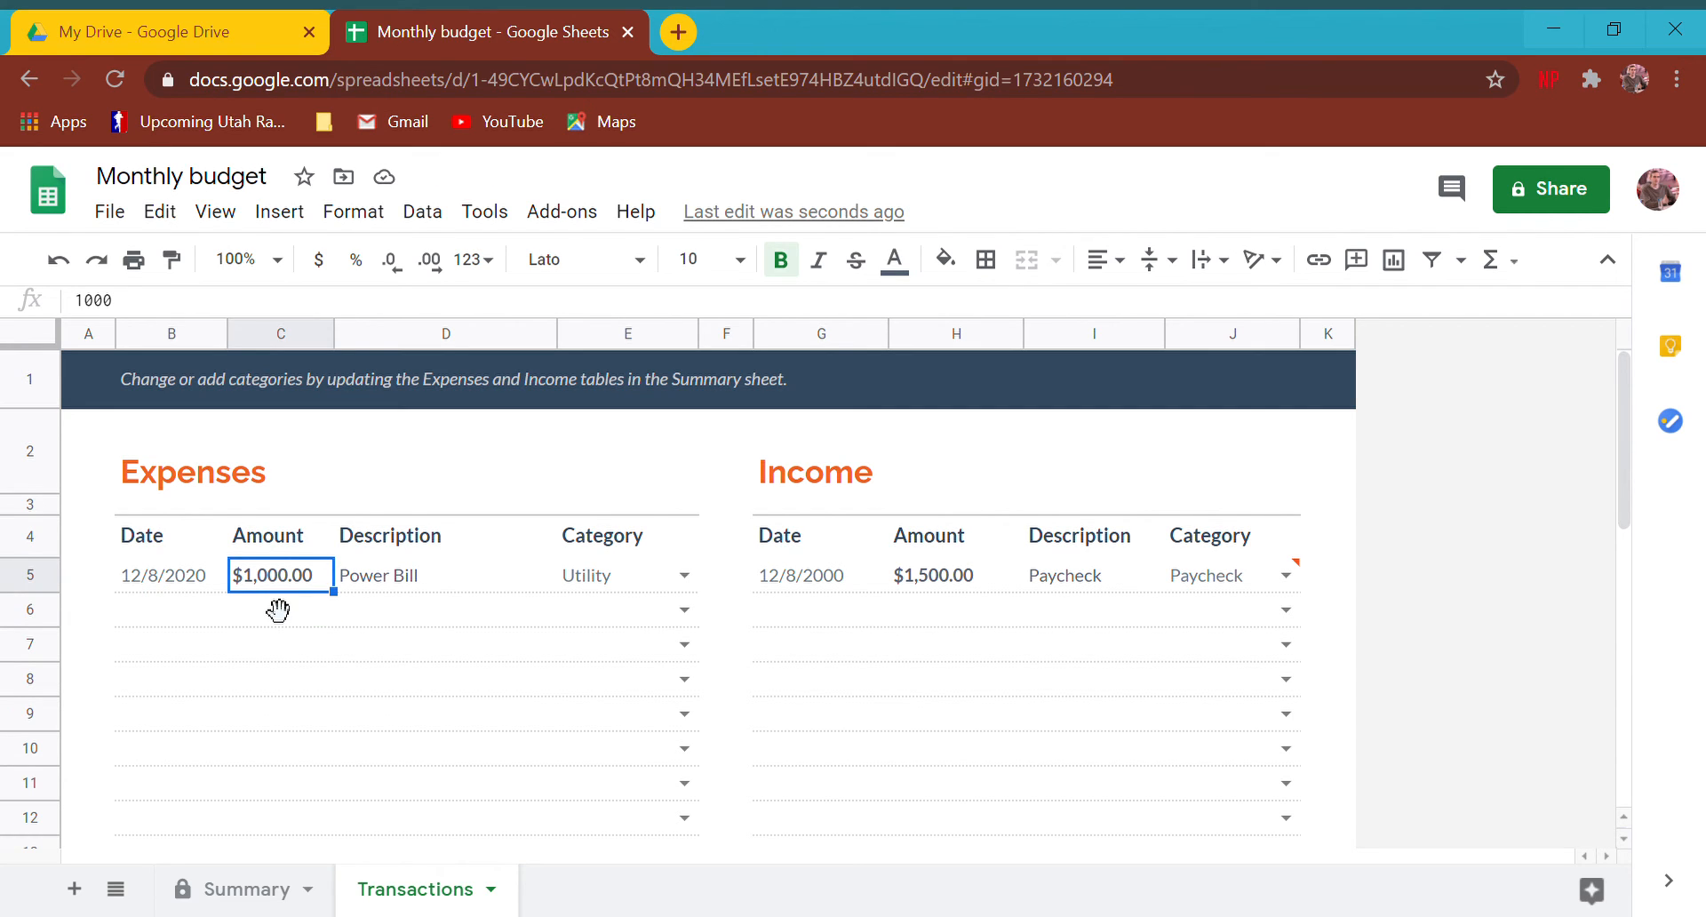
{"action": "type", "text": "100"}
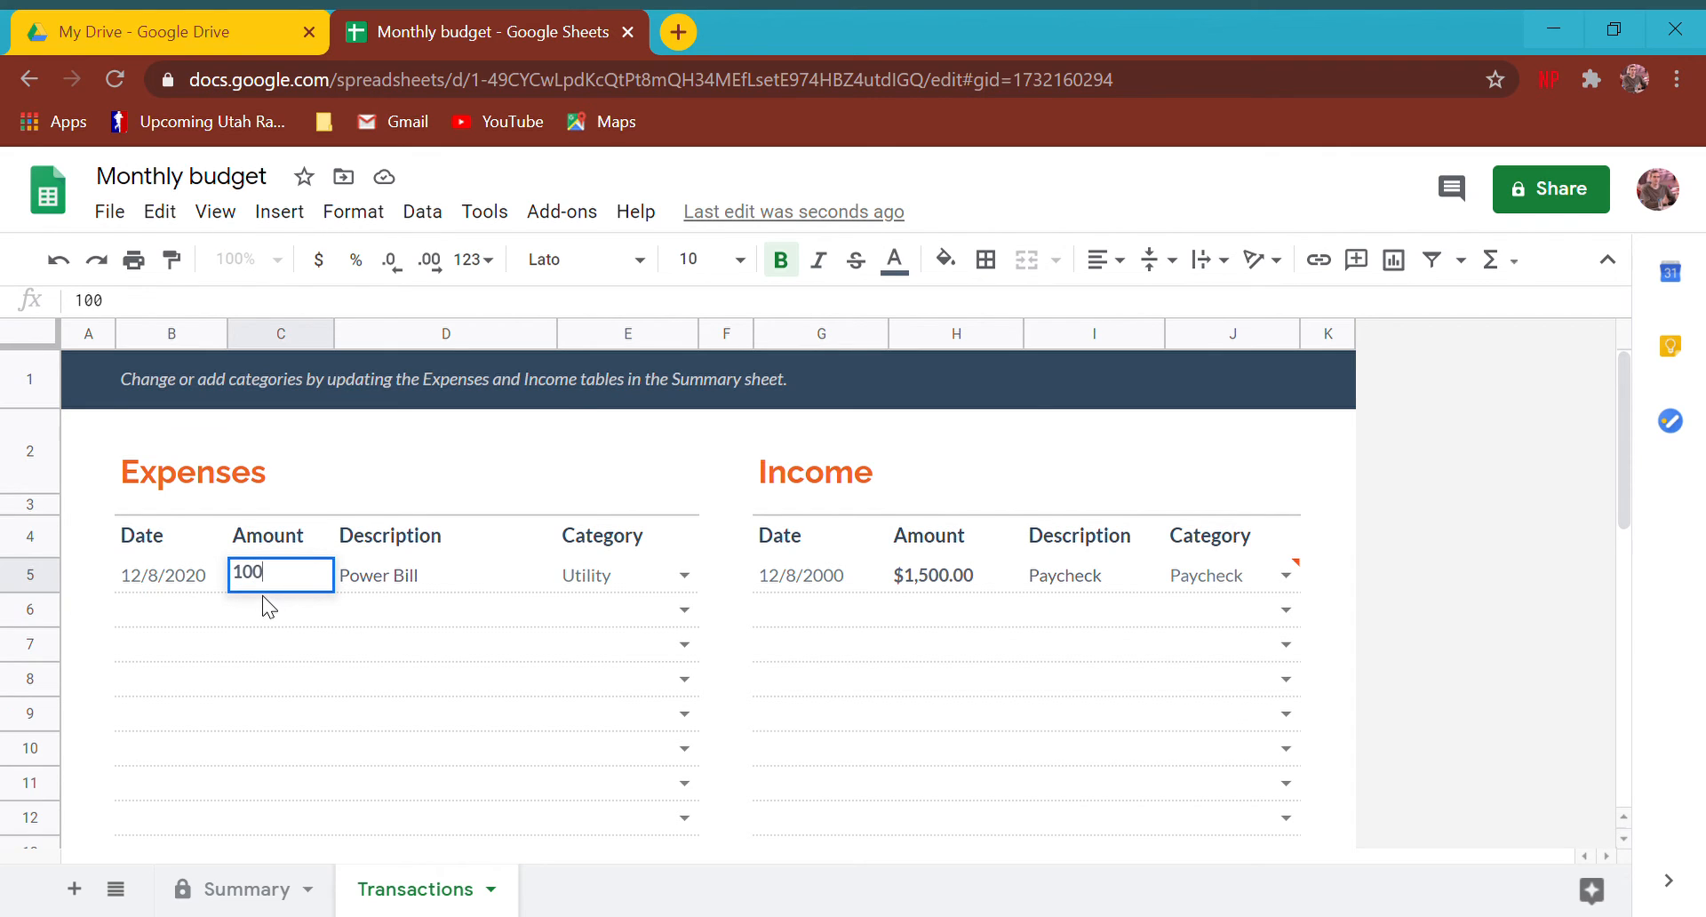
{"action": "key", "text": "Return"}
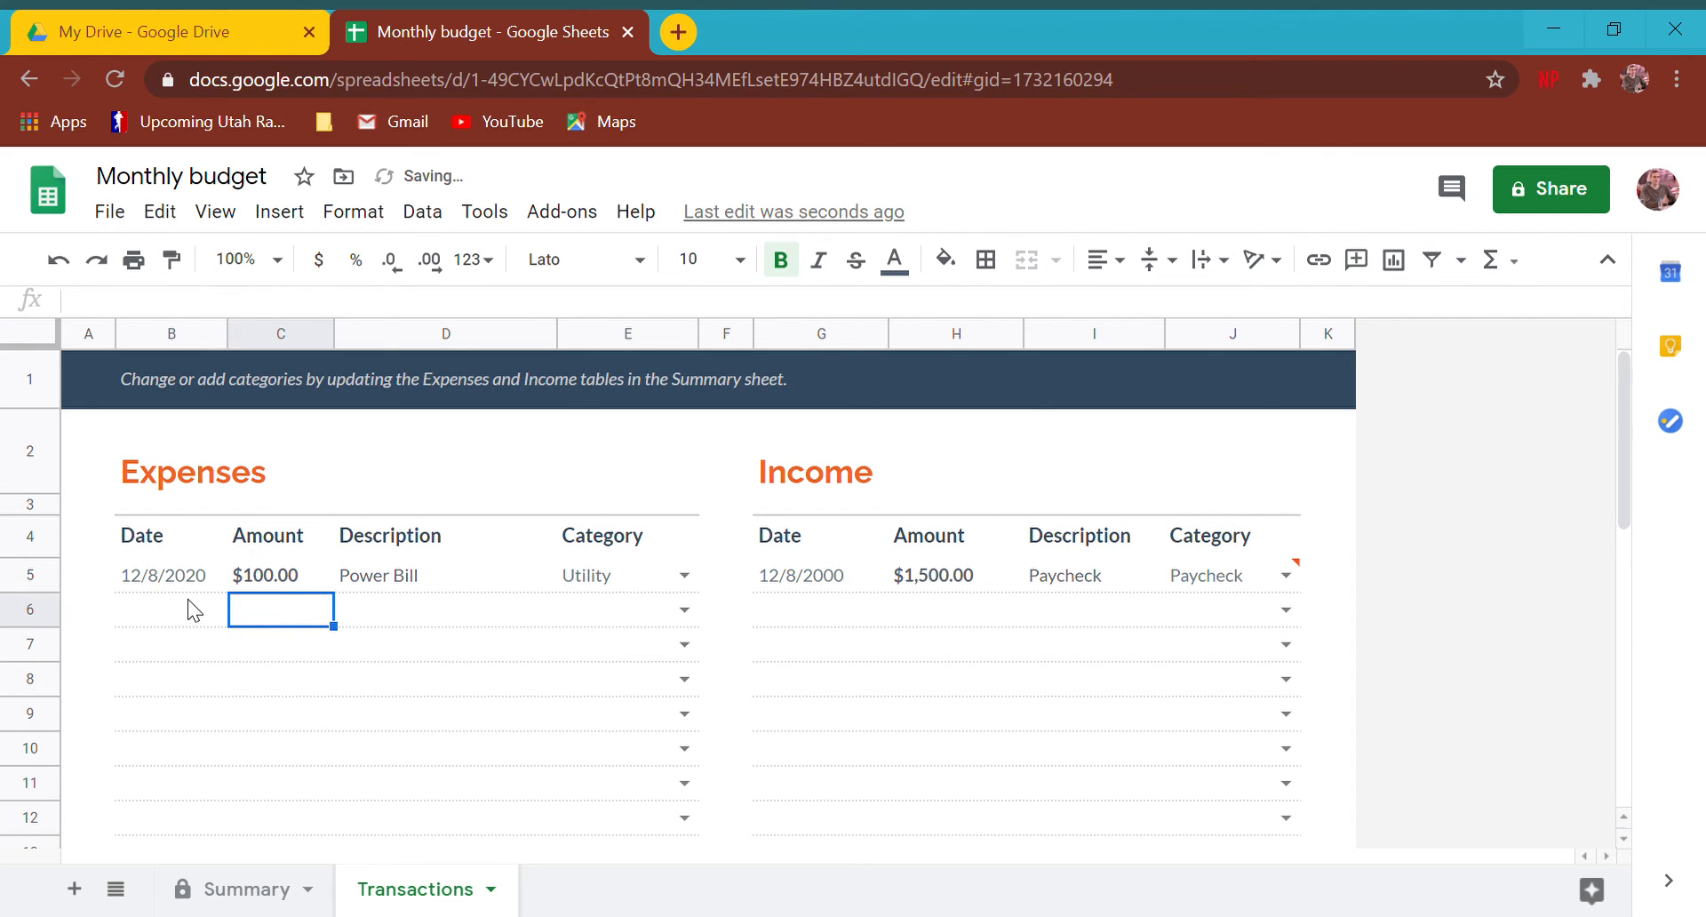
Step: Review the Power Bill entry and check the Utility category's Actual amount in the Summary sheet
{"action": "left_click", "coordinate": [380, 583]}
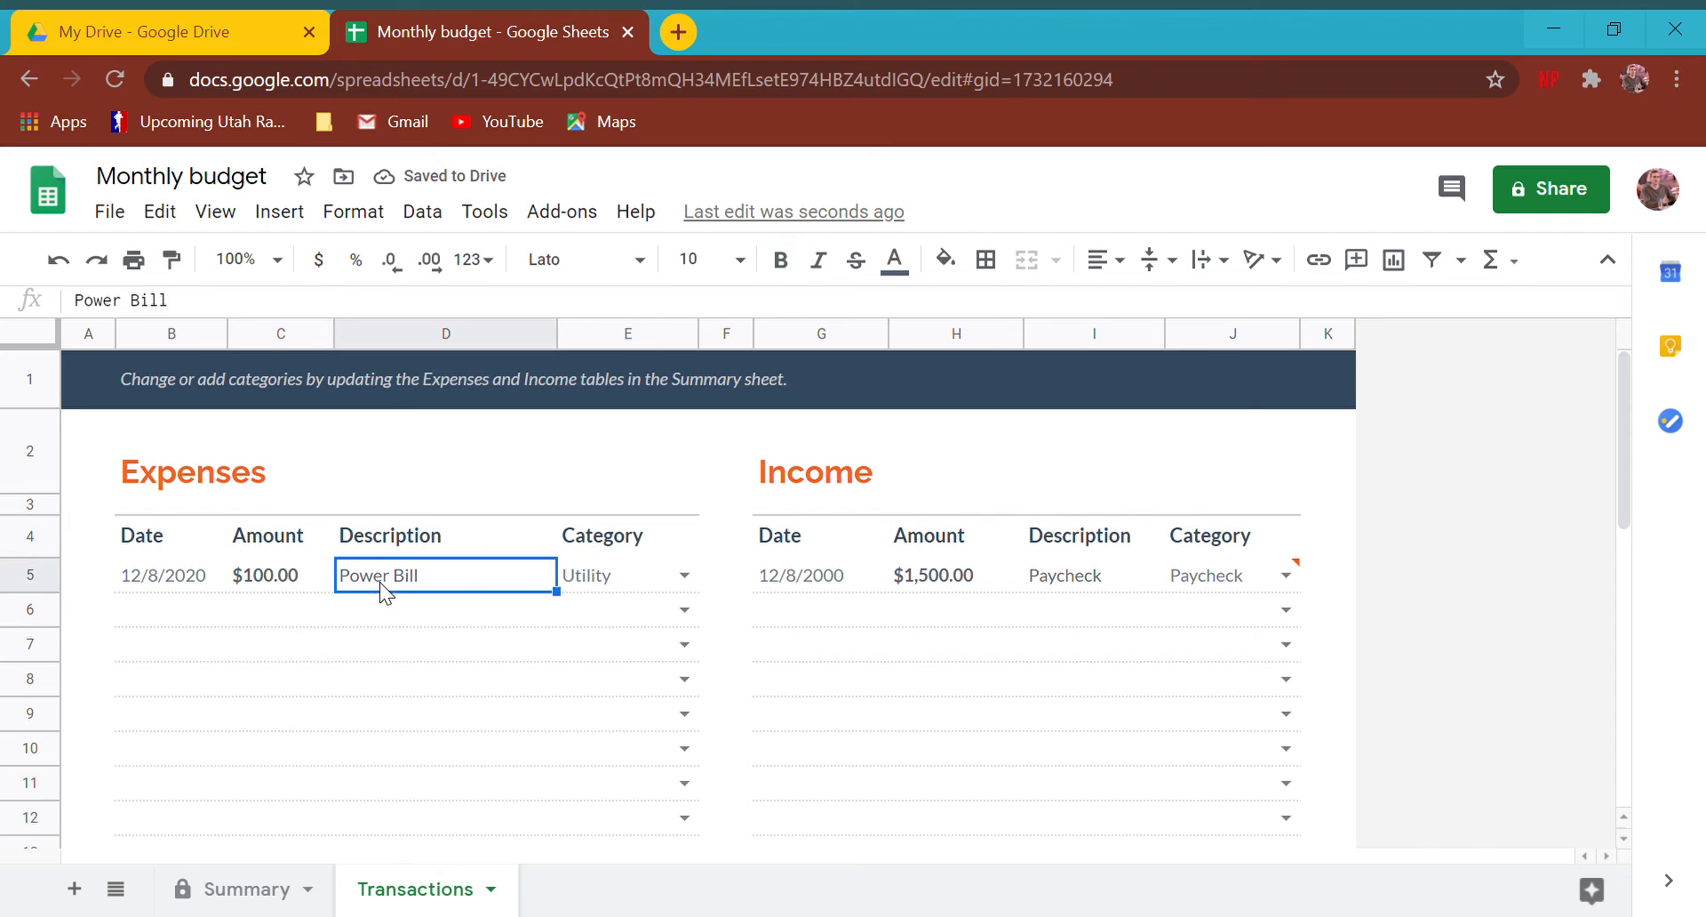
{"action": "left_click", "coordinate": [641, 580]}
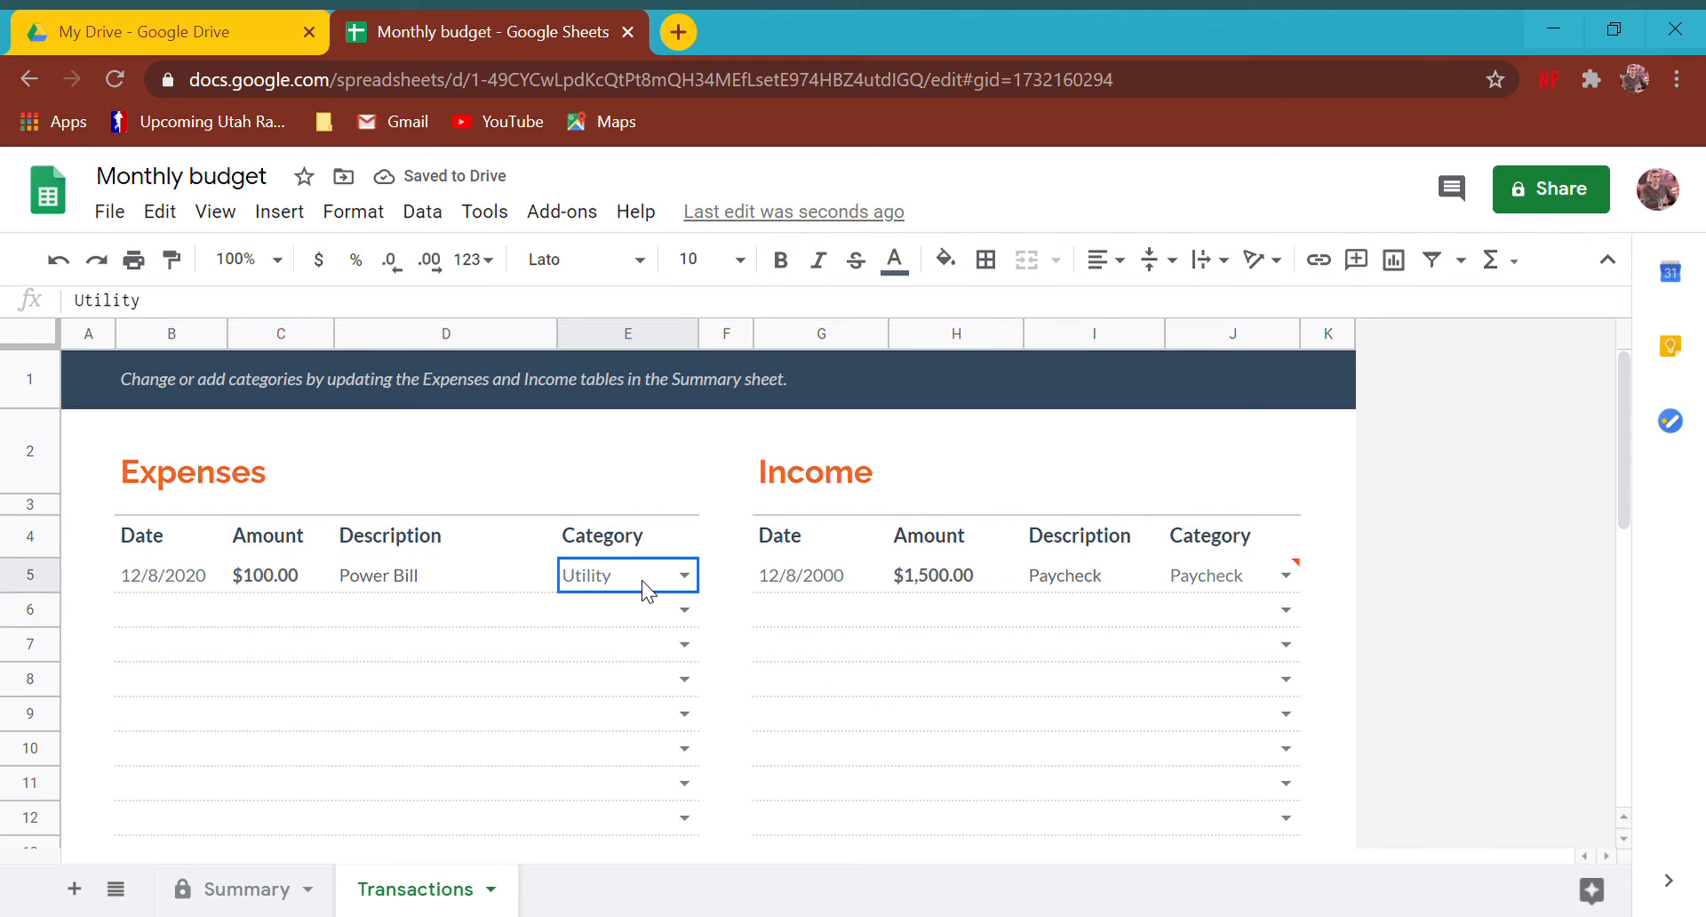
{"action": "left_click", "coordinate": [283, 899]}
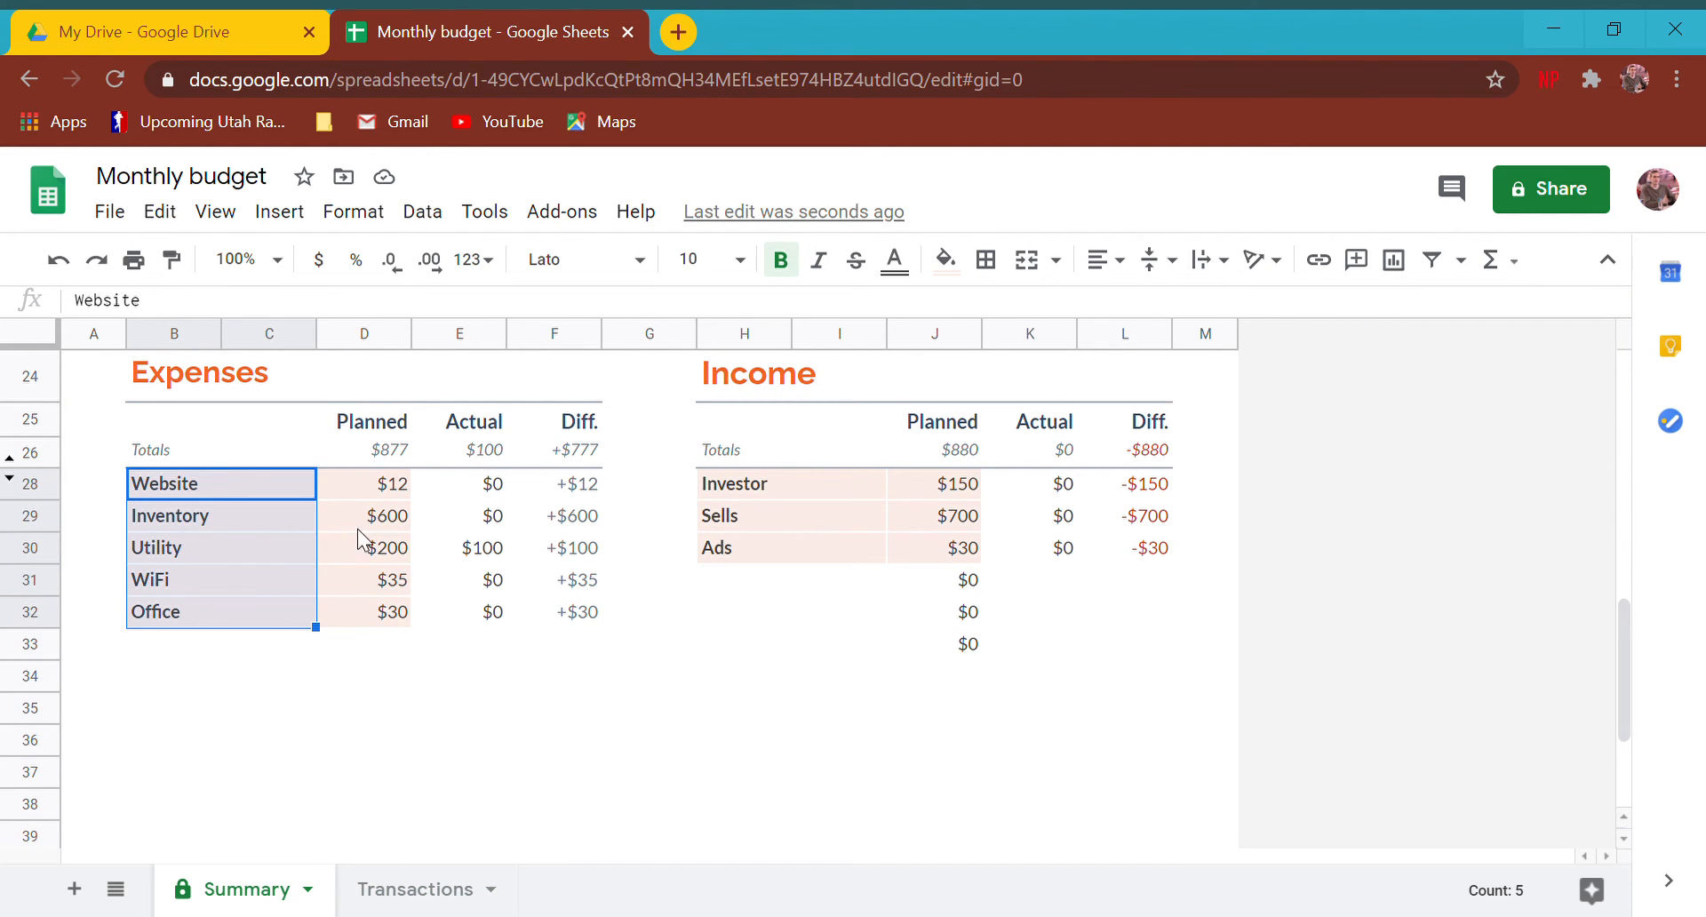
{"action": "left_click", "coordinate": [484, 552]}
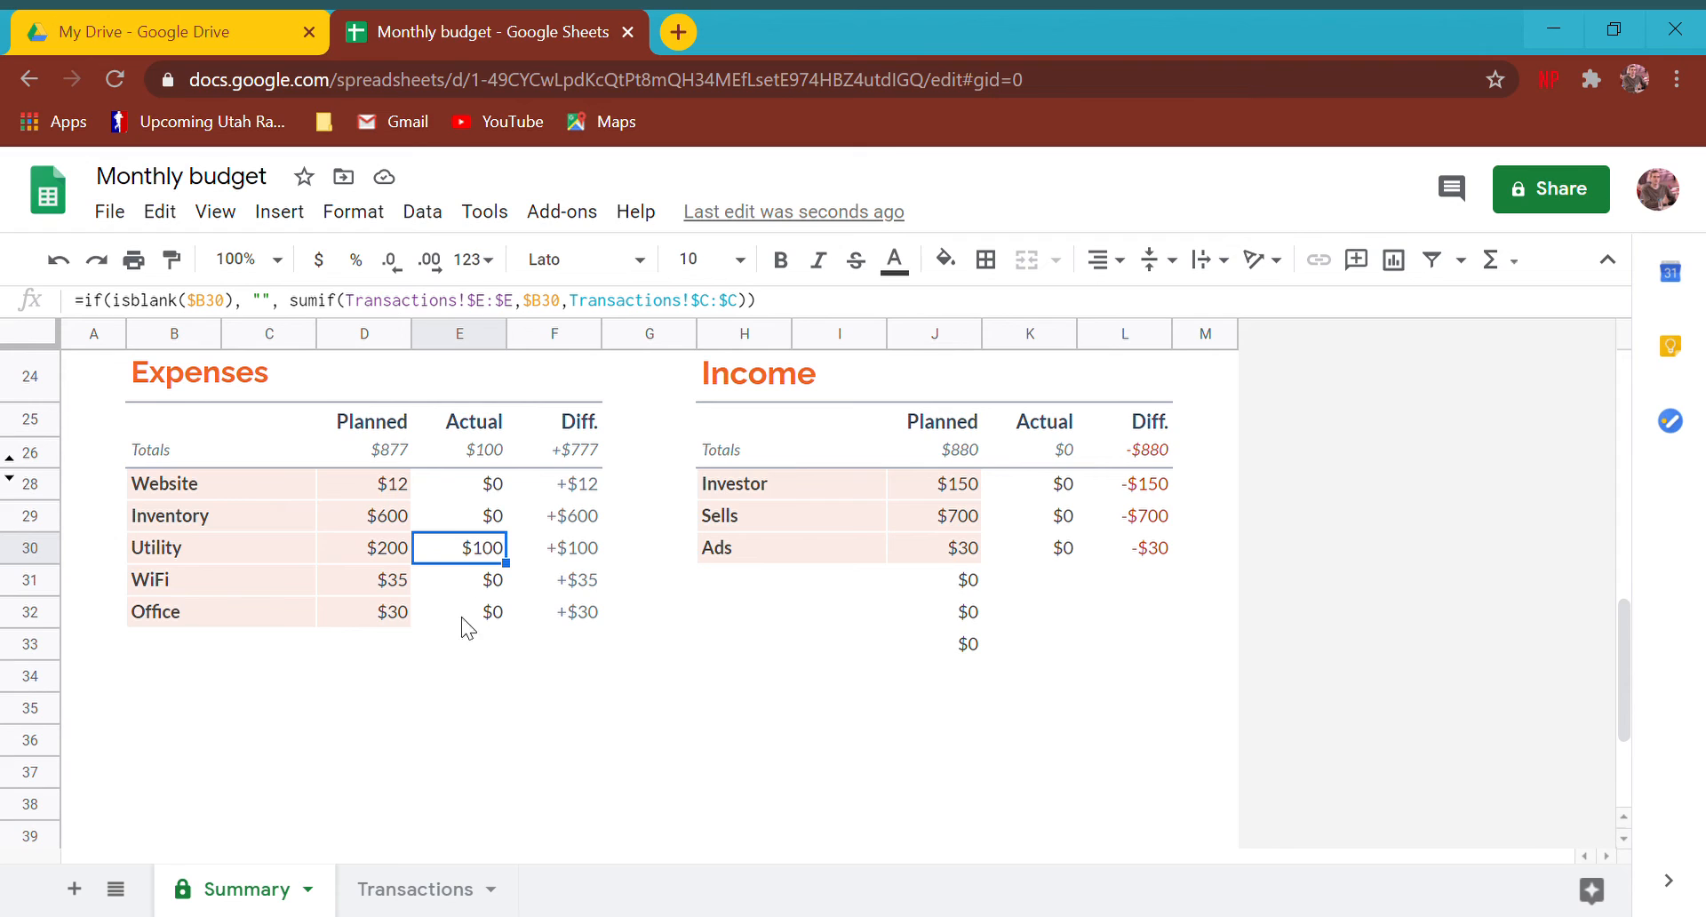
Step: Examine the Utility category's Planned, Actual and Diff. cells and the Actual total of the expenses in the Summary sheet
{"action": "left_click", "coordinate": [480, 451]}
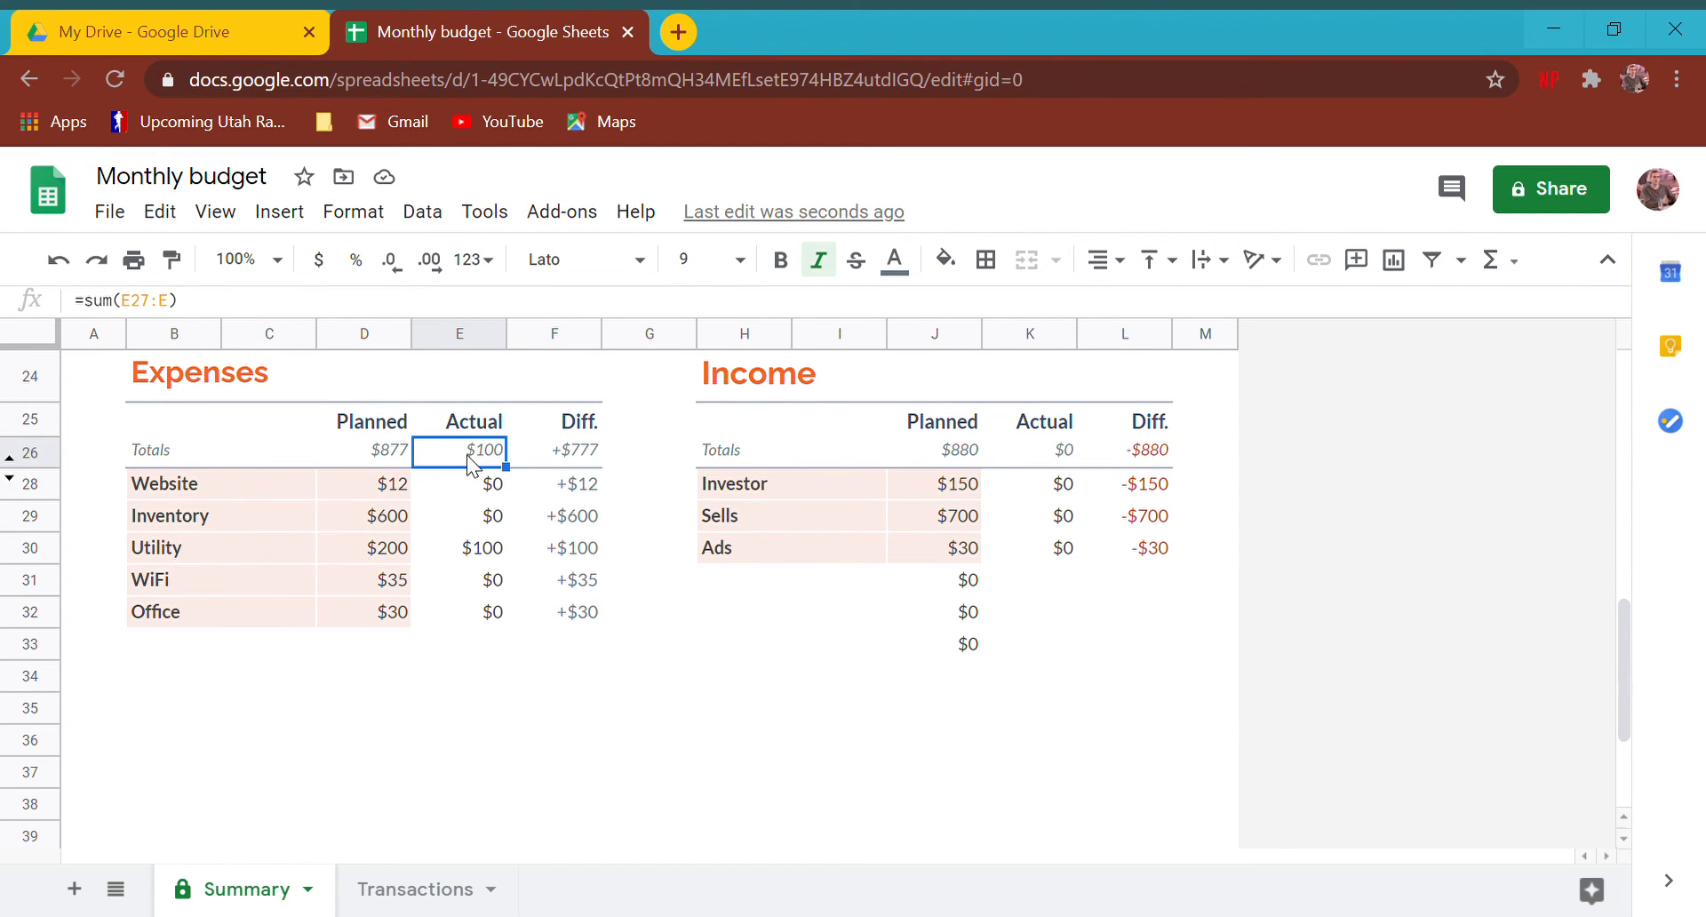
{"action": "left_click", "coordinate": [380, 552]}
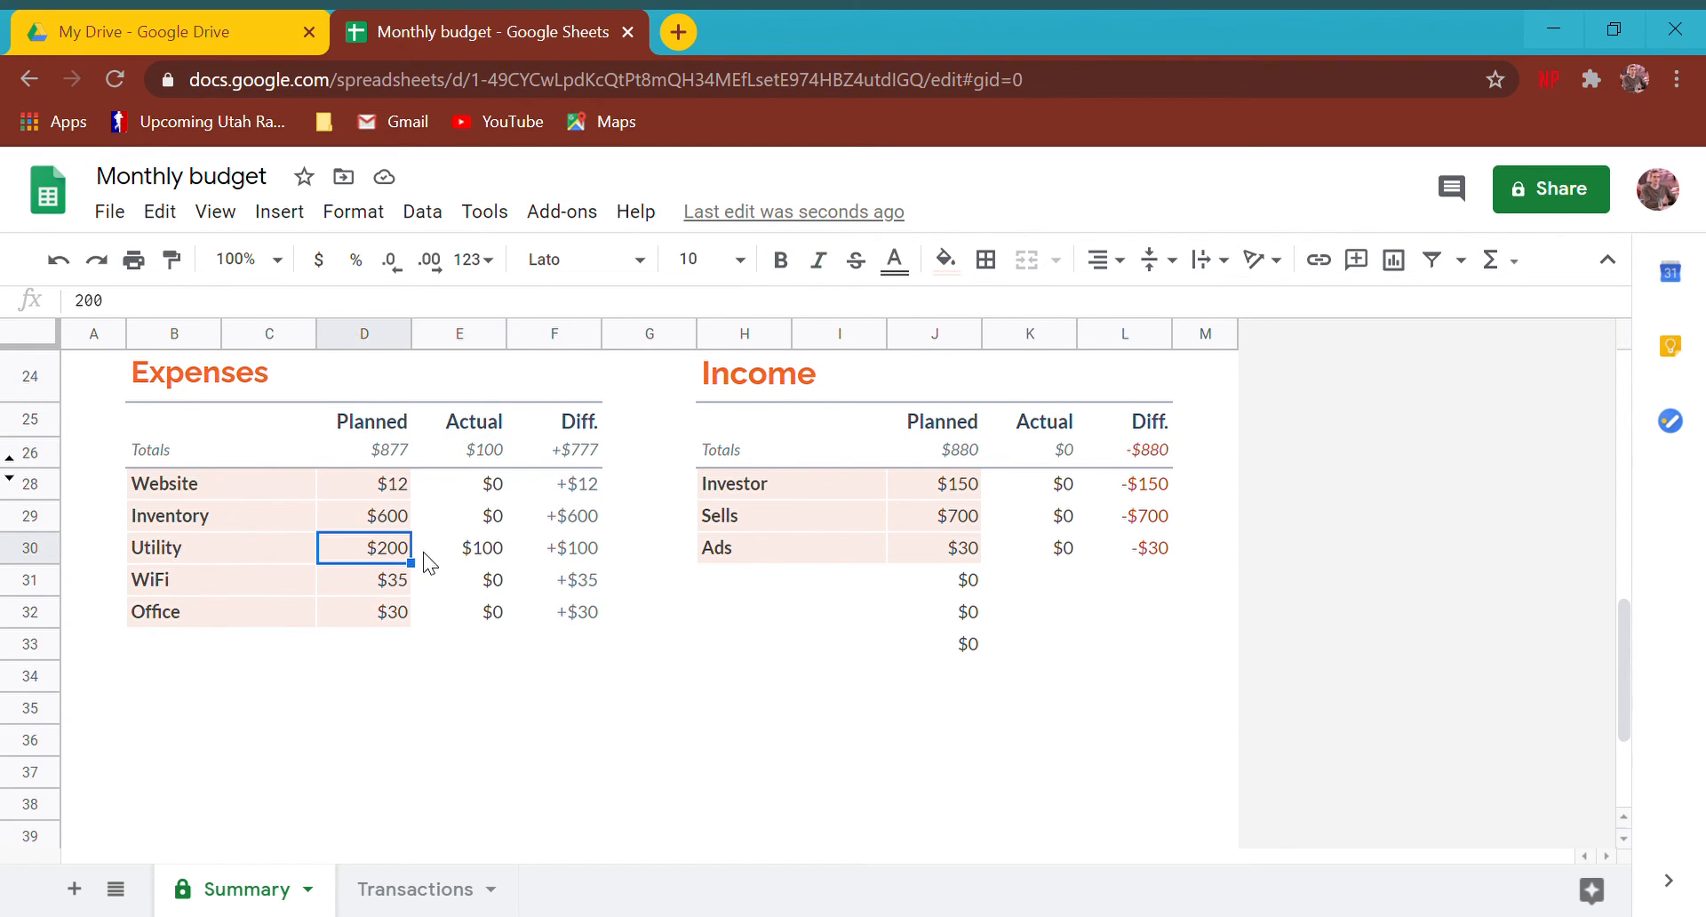
{"action": "left_click", "coordinate": [485, 453]}
{"action": "left_click", "coordinate": [485, 555]}
{"action": "left_click", "coordinate": [572, 557]}
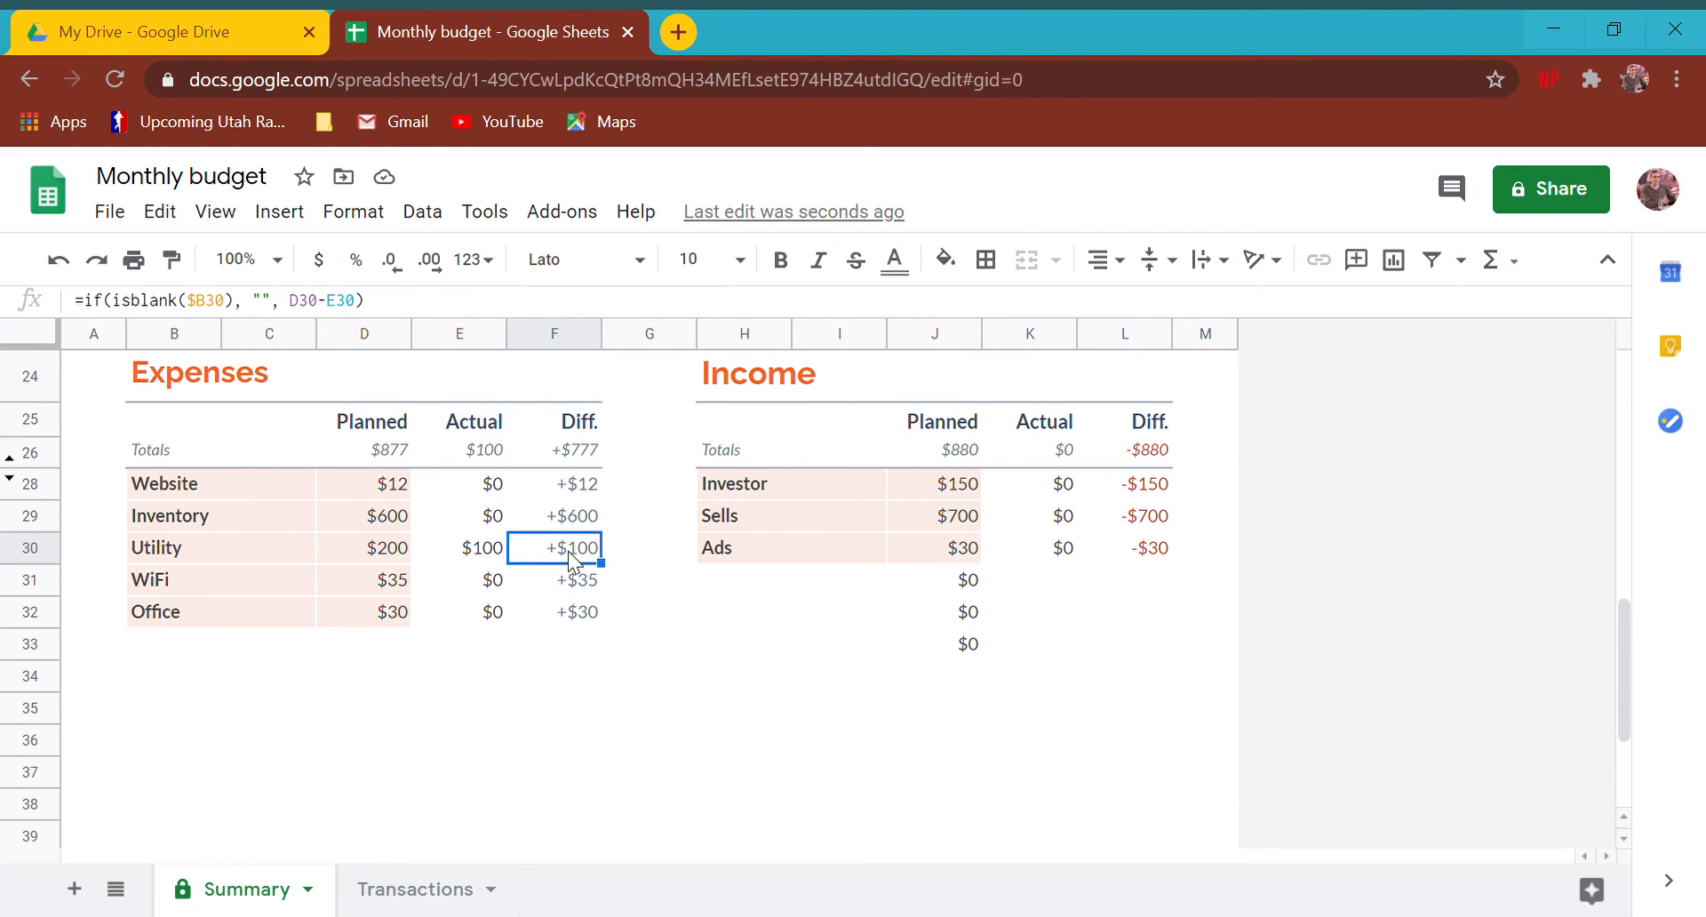
{"action": "left_click", "coordinate": [388, 562]}
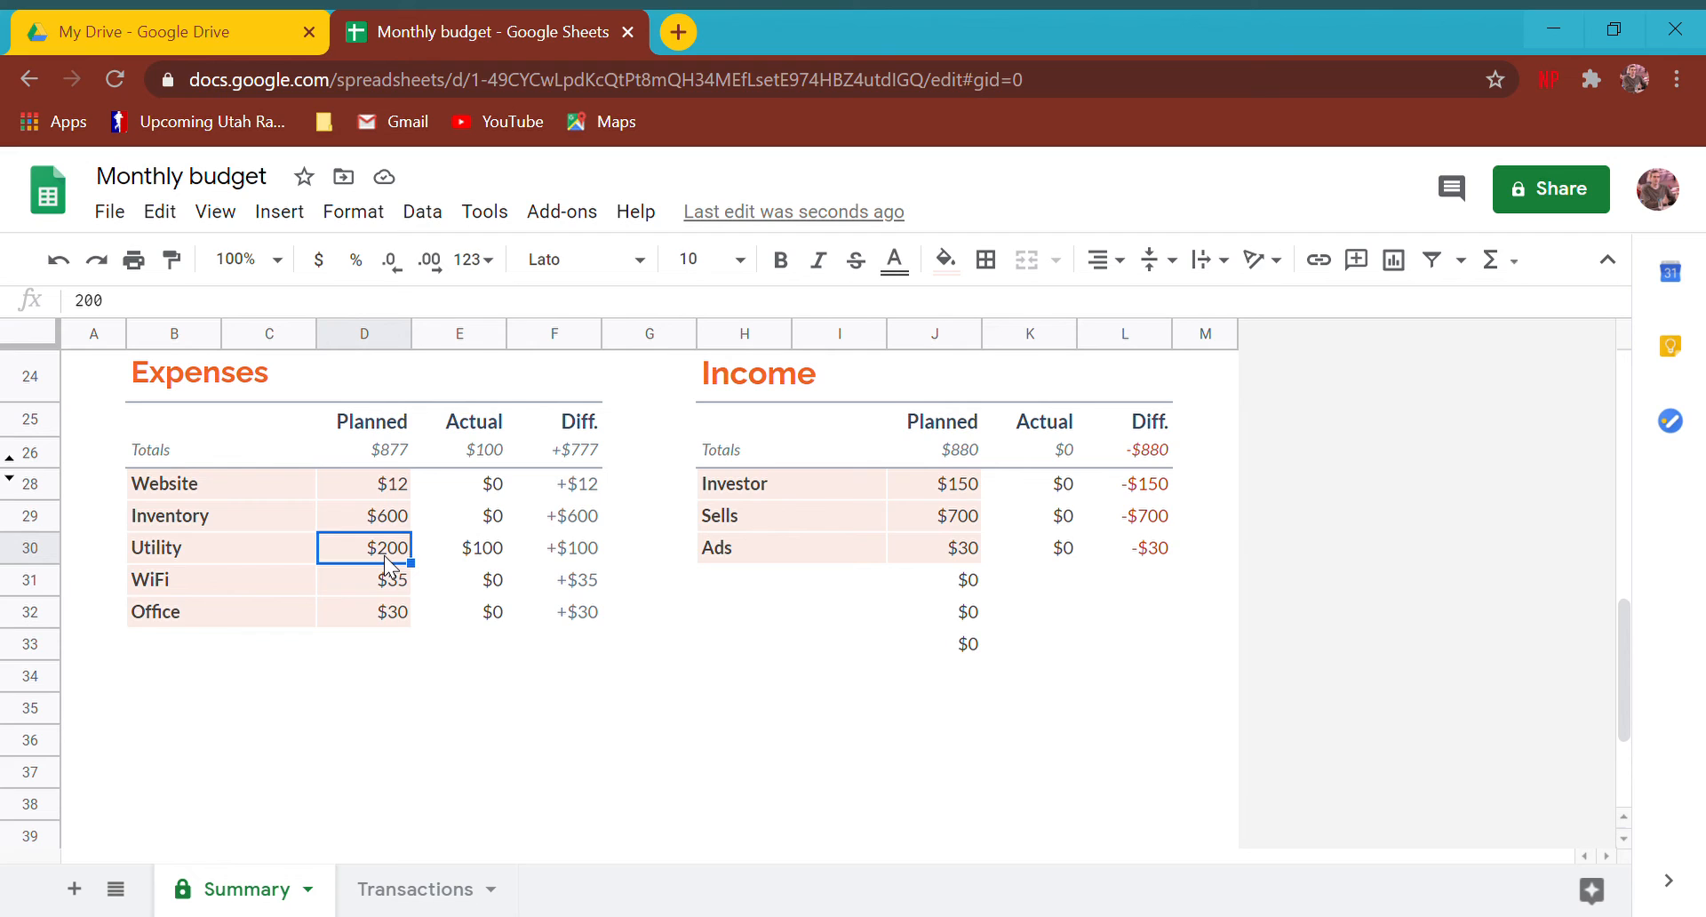
{"action": "left_click", "coordinate": [484, 558]}
{"action": "left_click", "coordinate": [566, 566]}
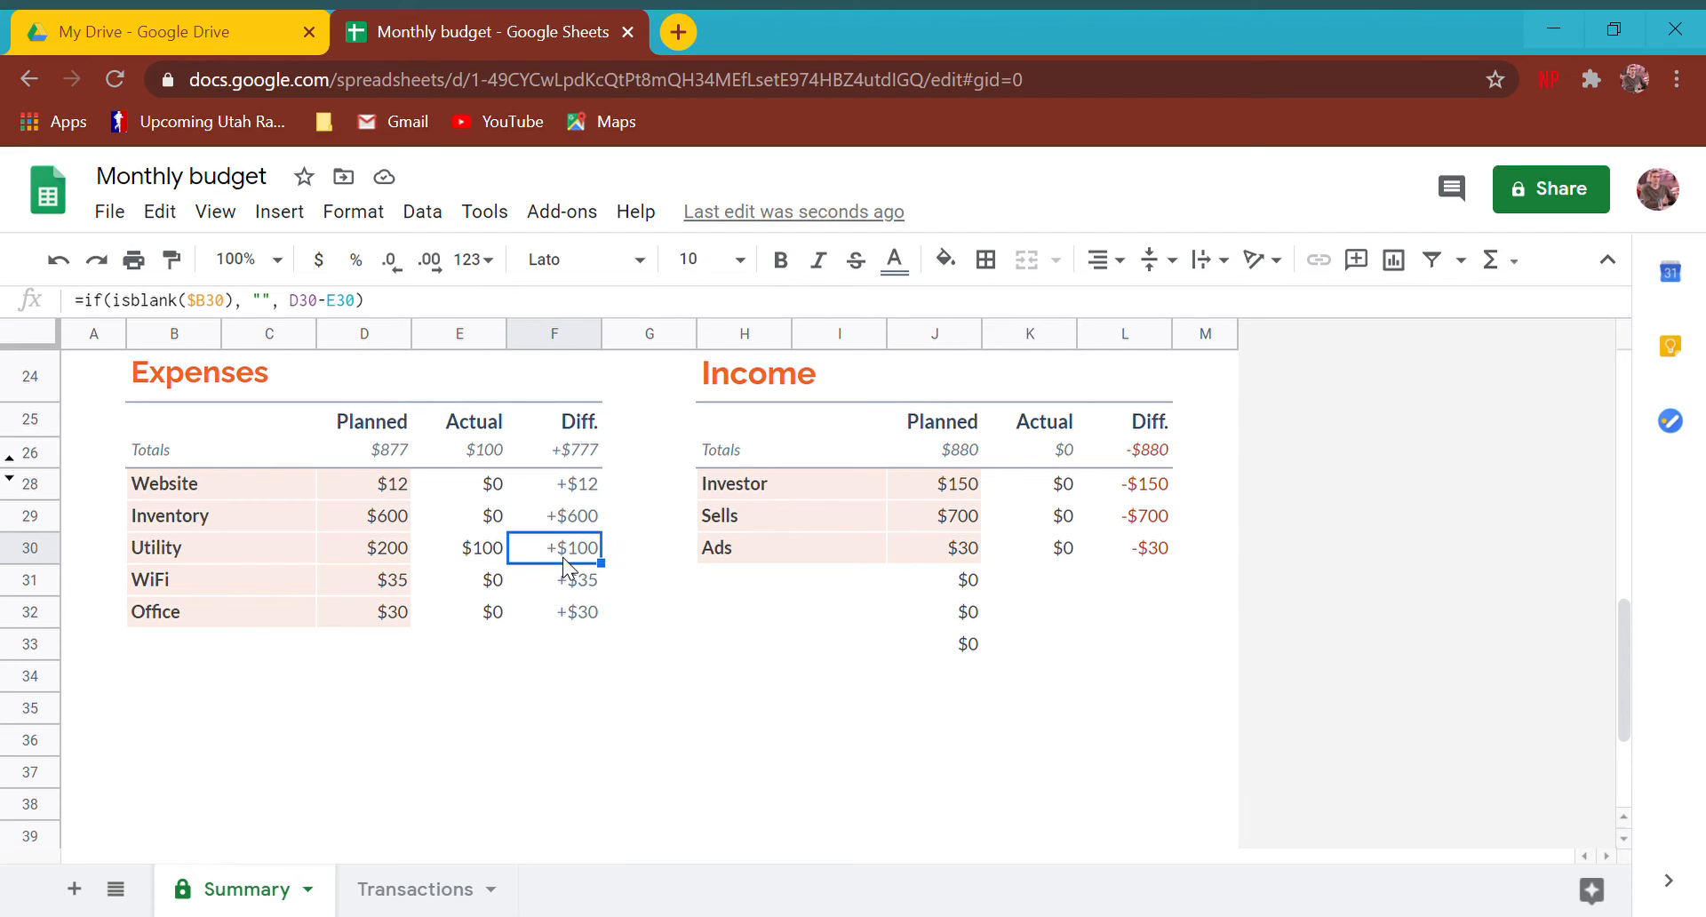
Step: Add a second expense in the Transactions sheet with the description Water Bill and an amount of $30
{"action": "left_click", "coordinate": [382, 893]}
{"action": "left_click", "coordinate": [354, 616]}
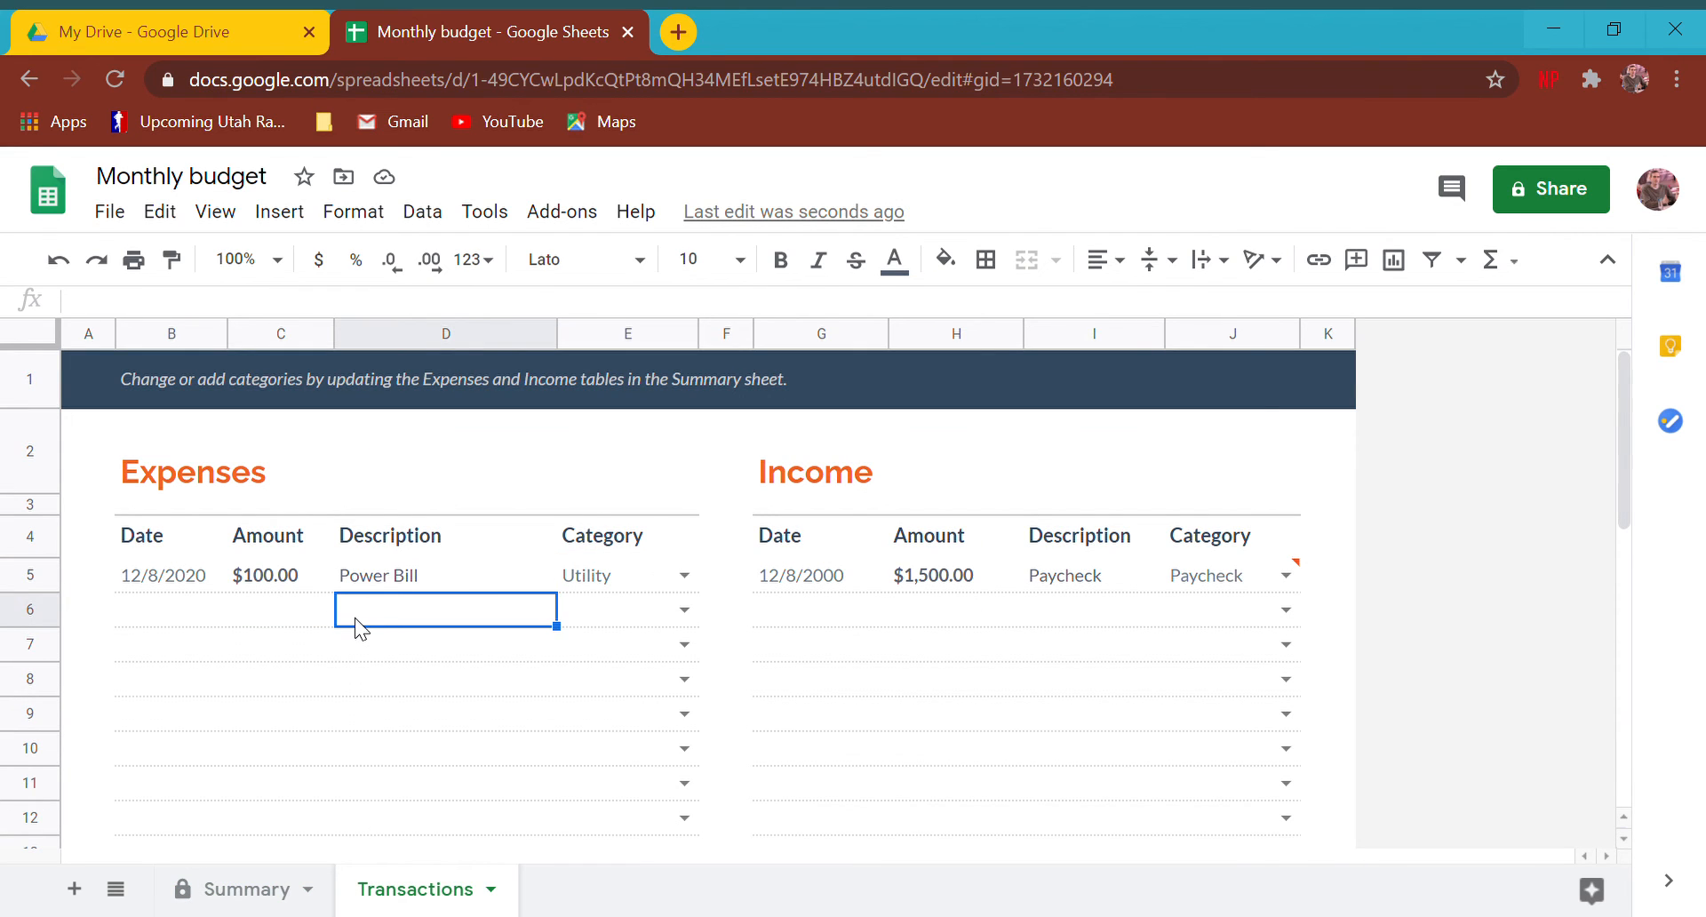
{"action": "type", "text": "Water Bill"}
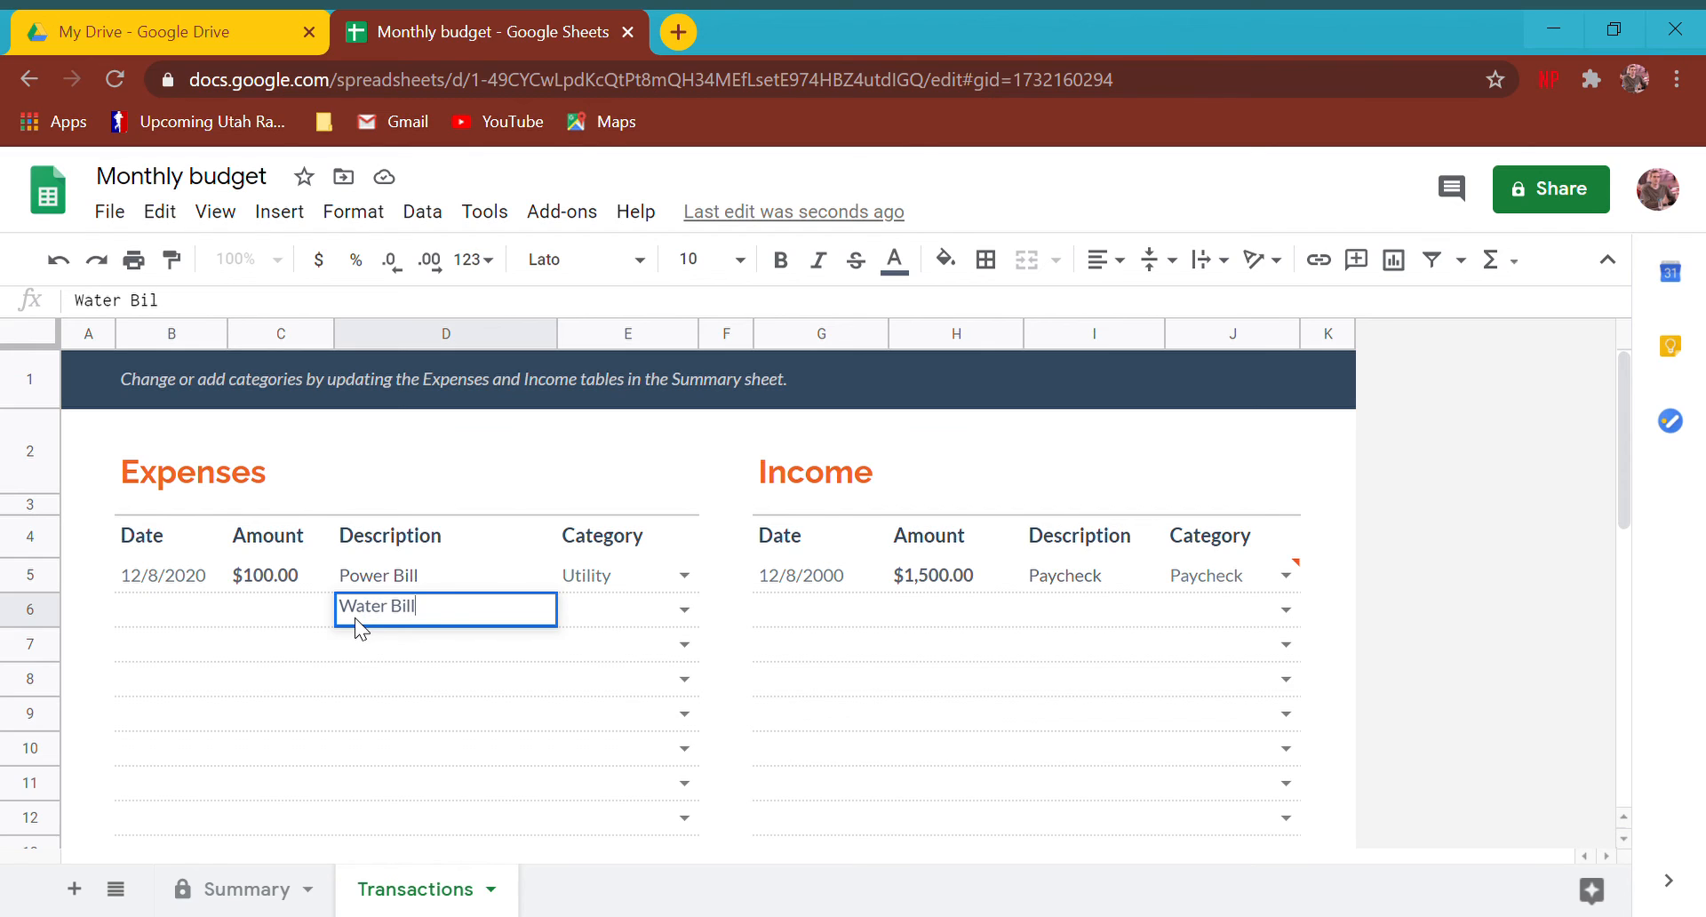
{"action": "key", "text": "Return"}
{"action": "key", "text": "Left"}
{"action": "key", "text": "Up"}
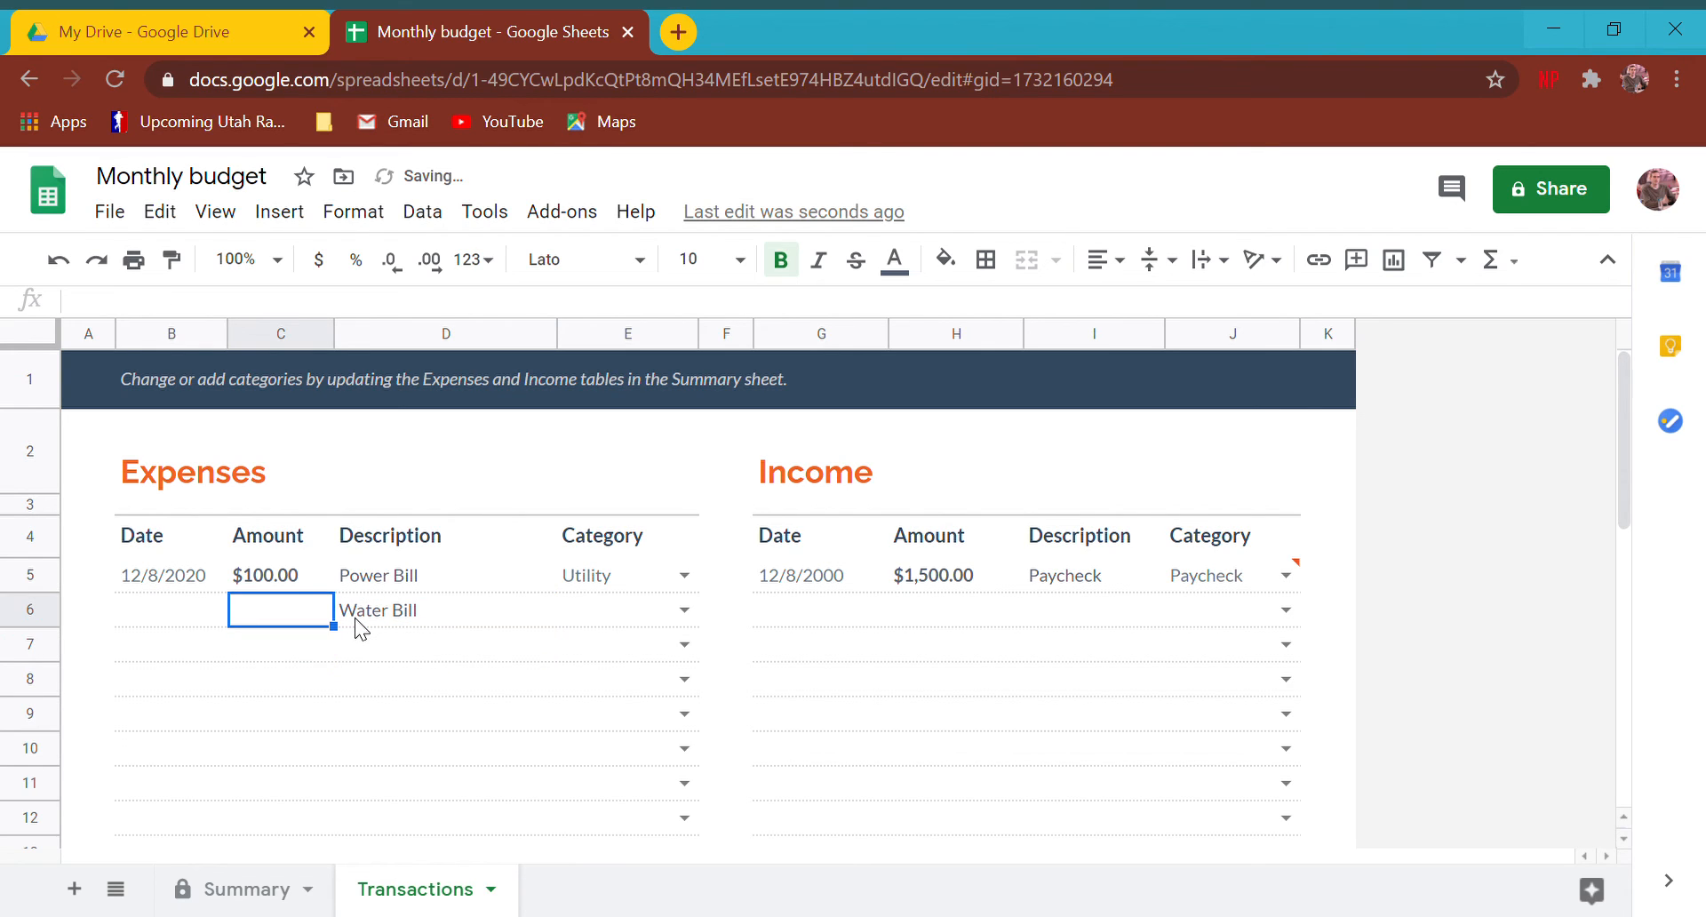
{"action": "type", "text": "340"}
{"action": "key", "text": "BackSpace"}
{"action": "key", "text": "BackSpace"}
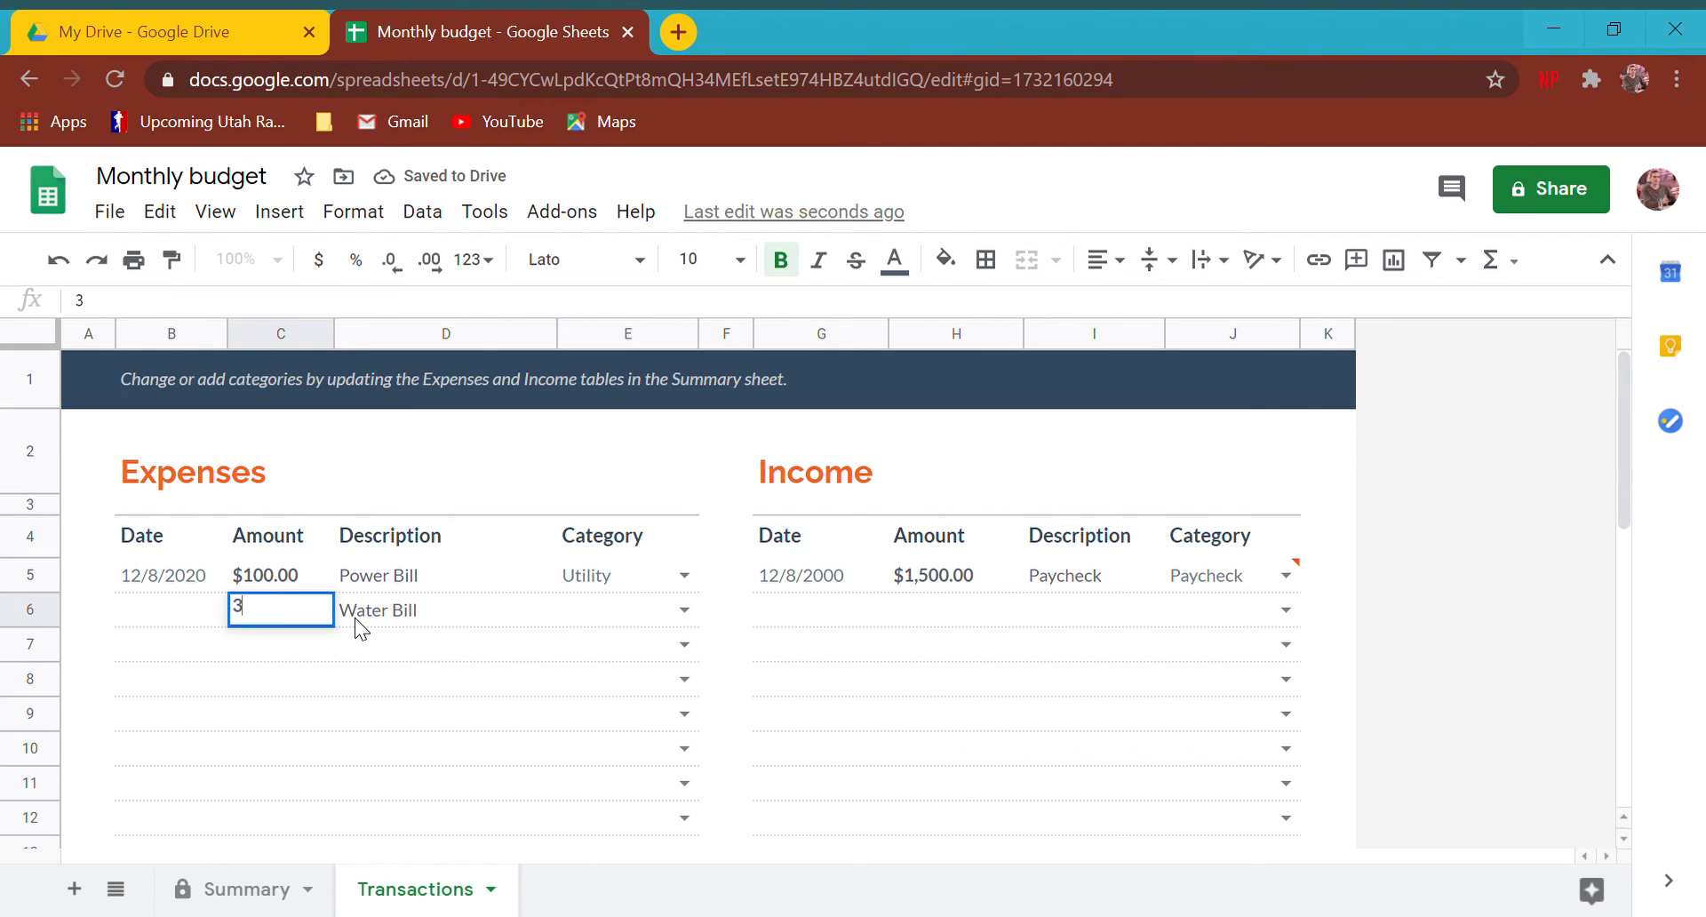
{"action": "type", "text": "0"}
{"action": "key", "text": "Left"}
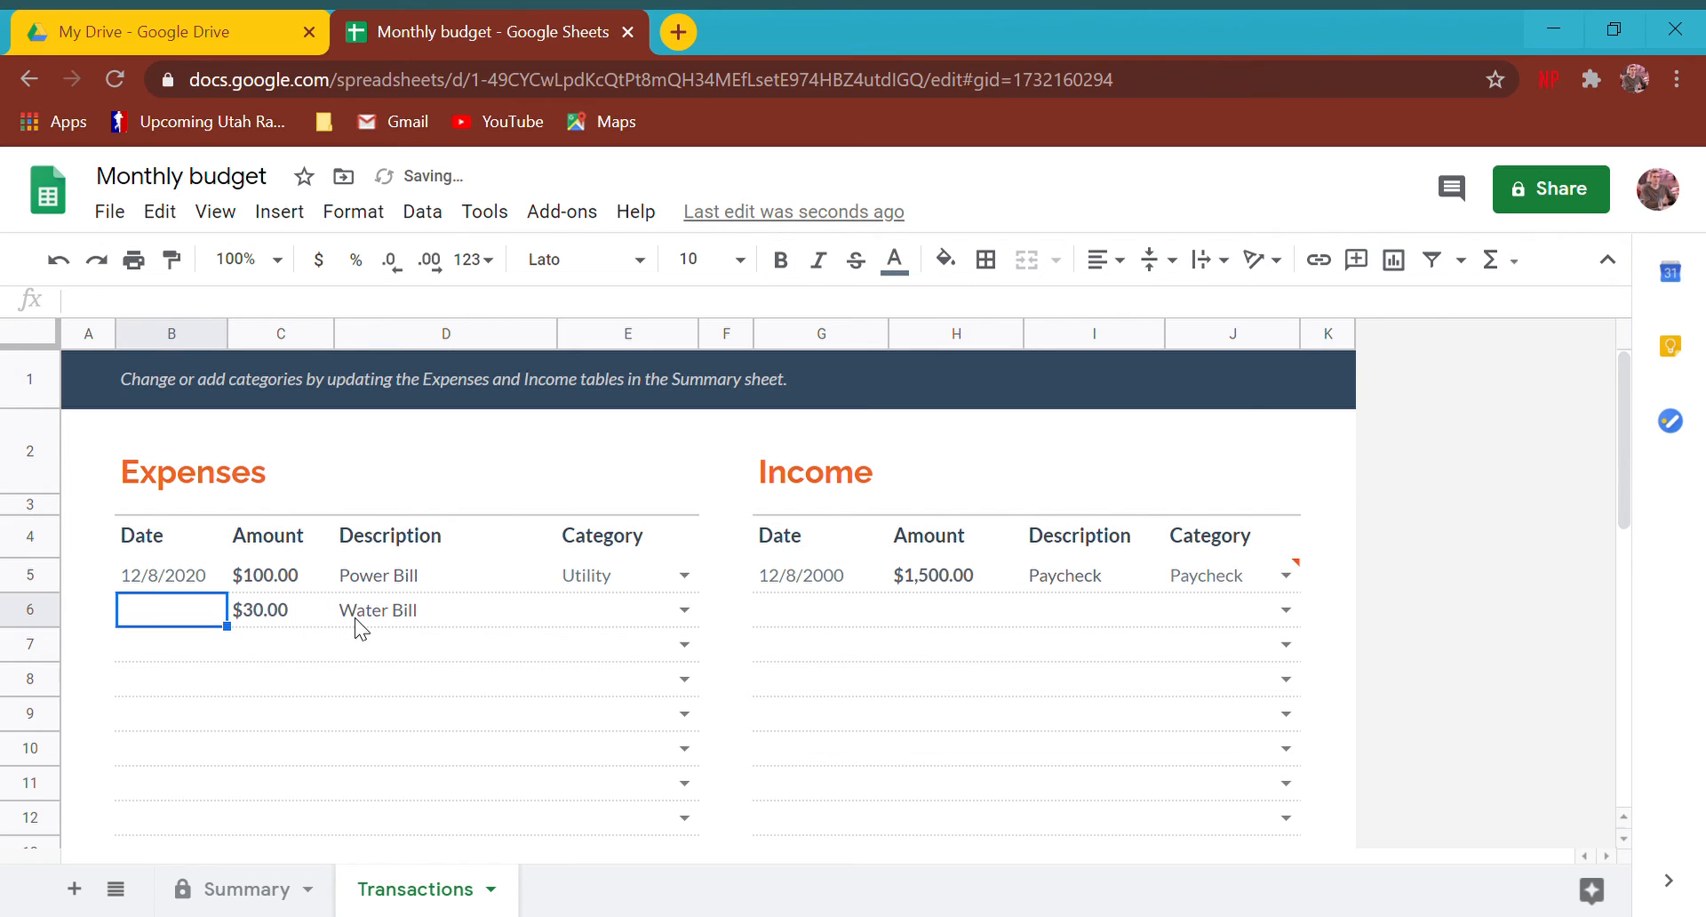
Step: Date the Water Bill expense 12/15/2020 and assign it to the Utility category
{"action": "type", "text": "12/15"}
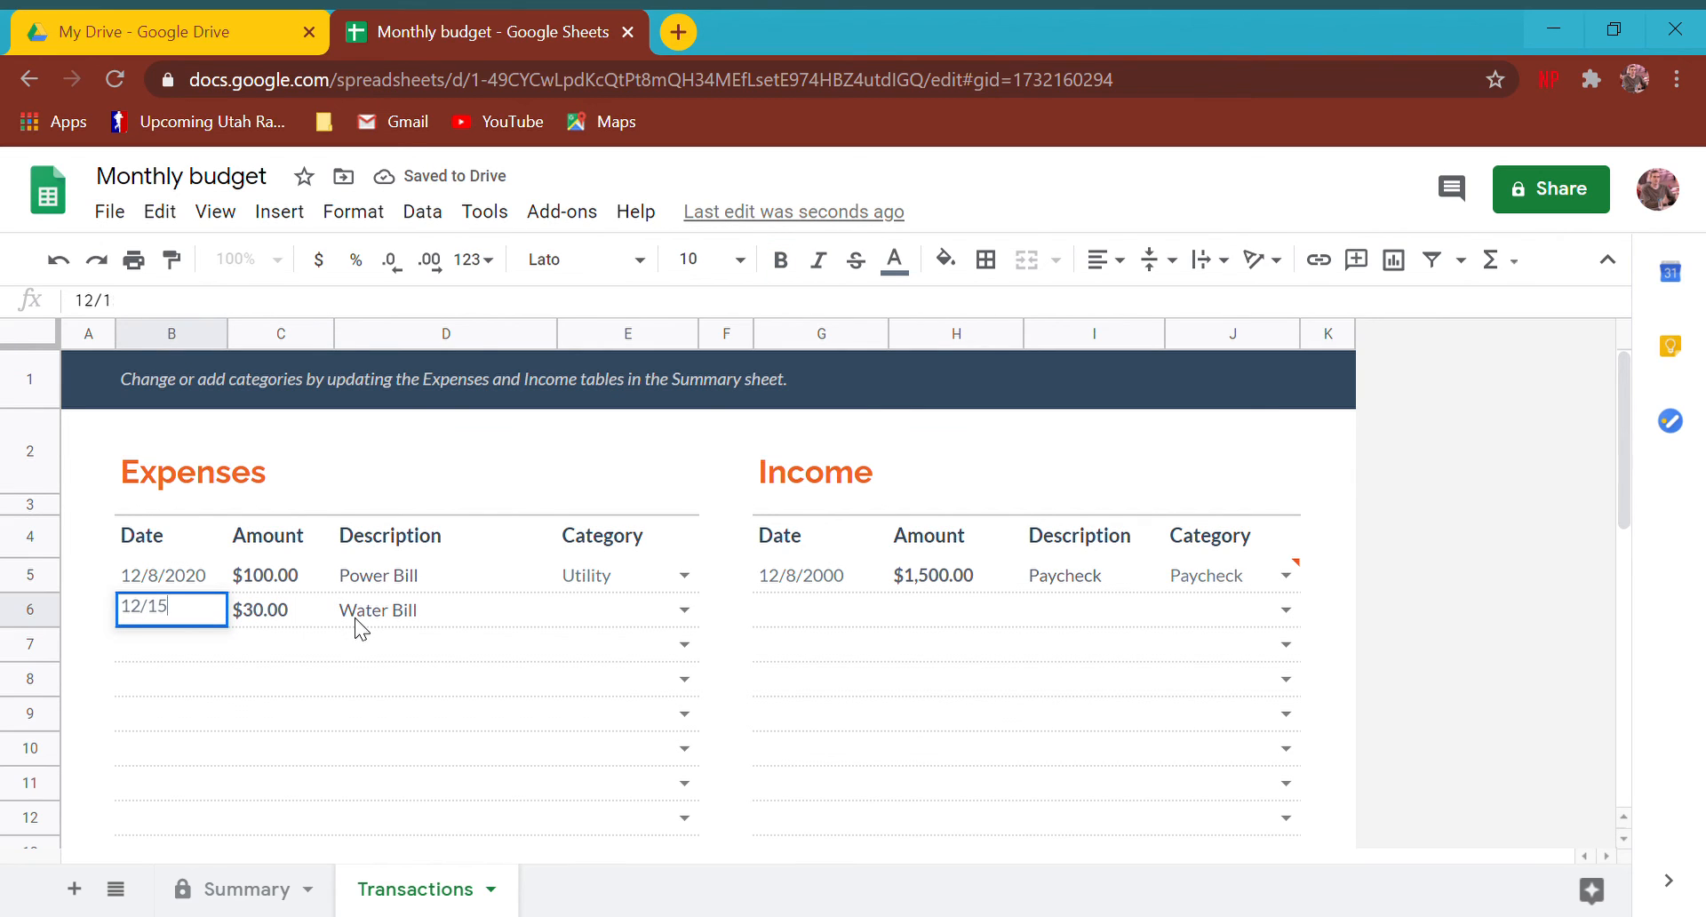
{"action": "type", "text": "/2020"}
{"action": "key", "text": "Return"}
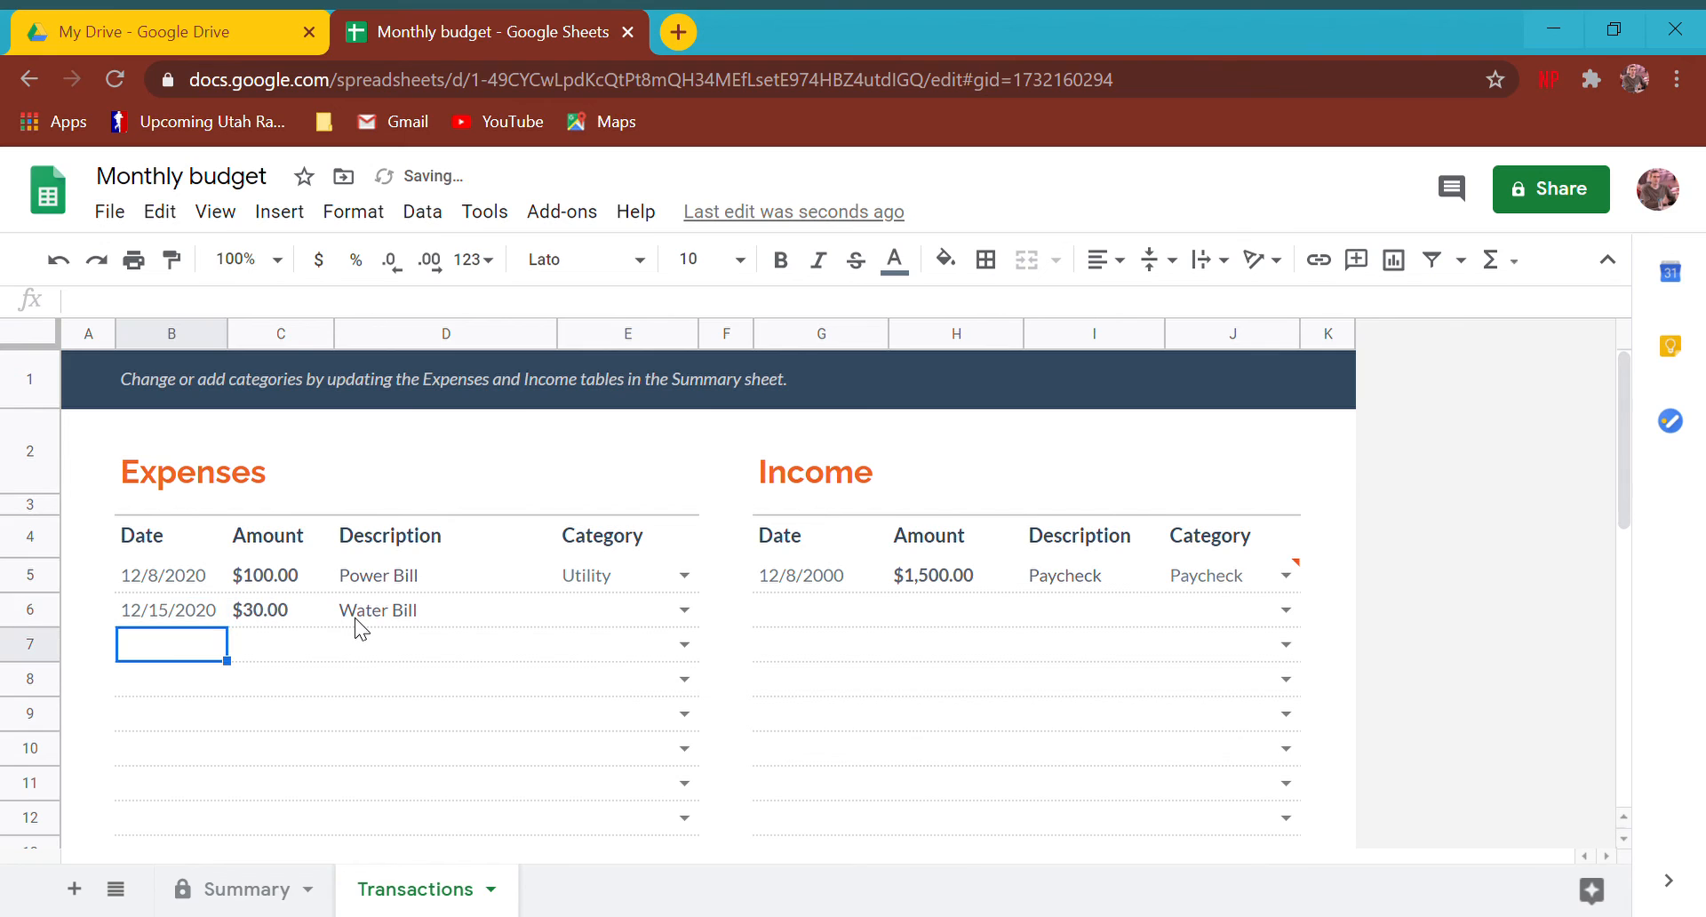
{"action": "key", "text": "Up"}
{"action": "key", "text": "Right"}
{"action": "key", "text": "Right"}
{"action": "left_click", "coordinate": [684, 610]}
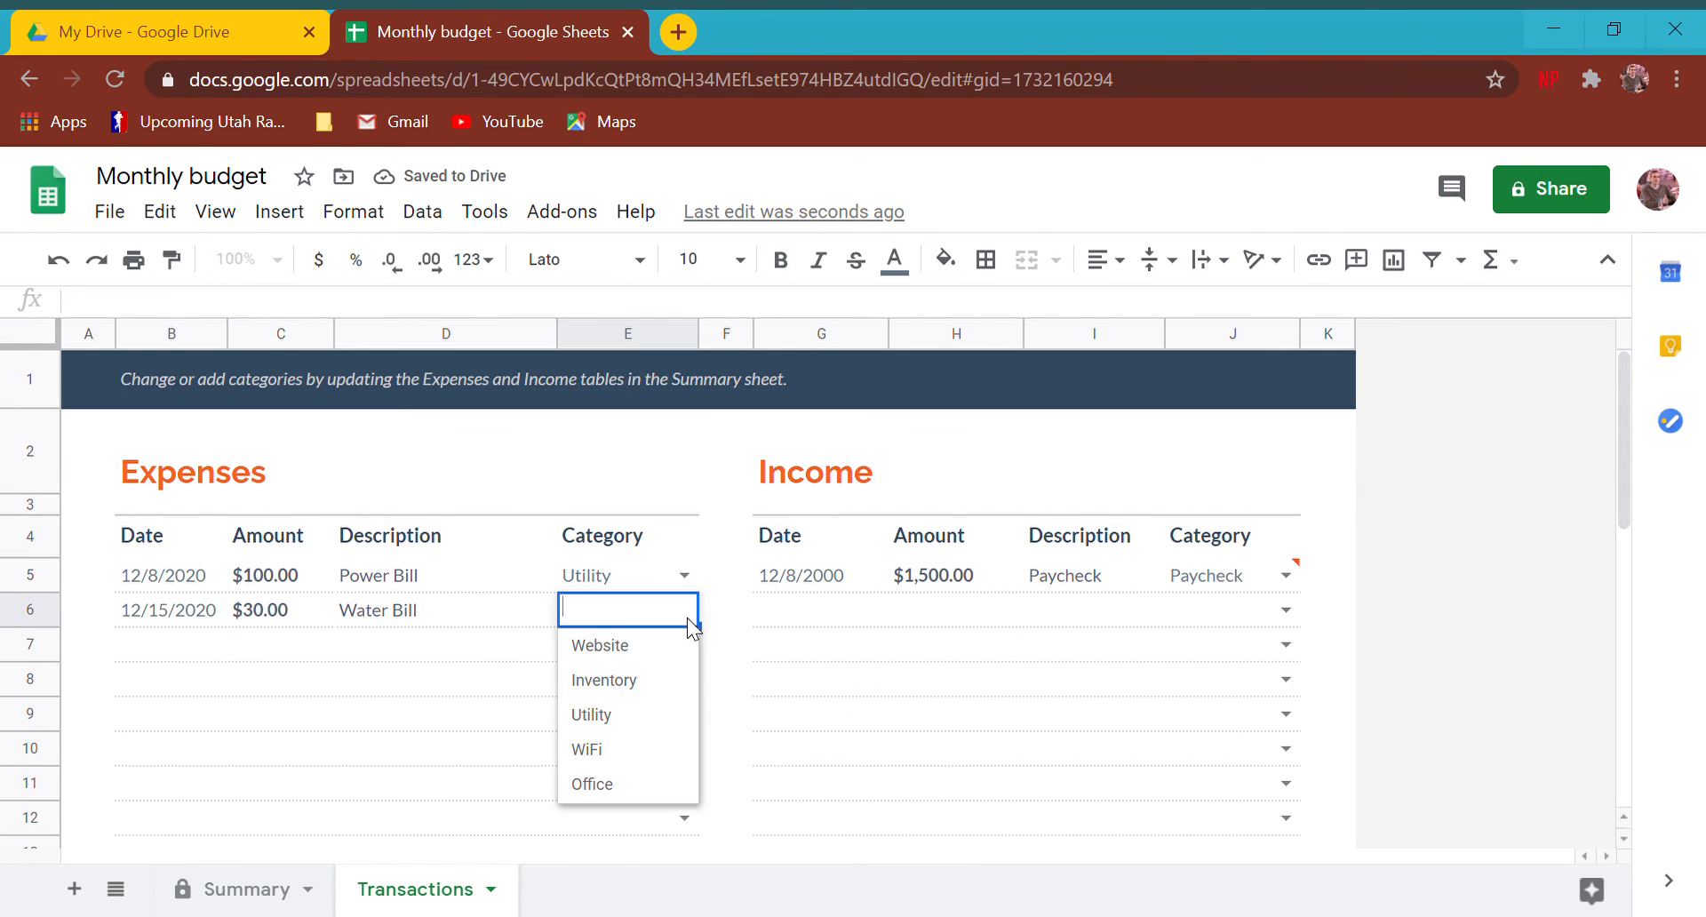
{"action": "left_click", "coordinate": [673, 714]}
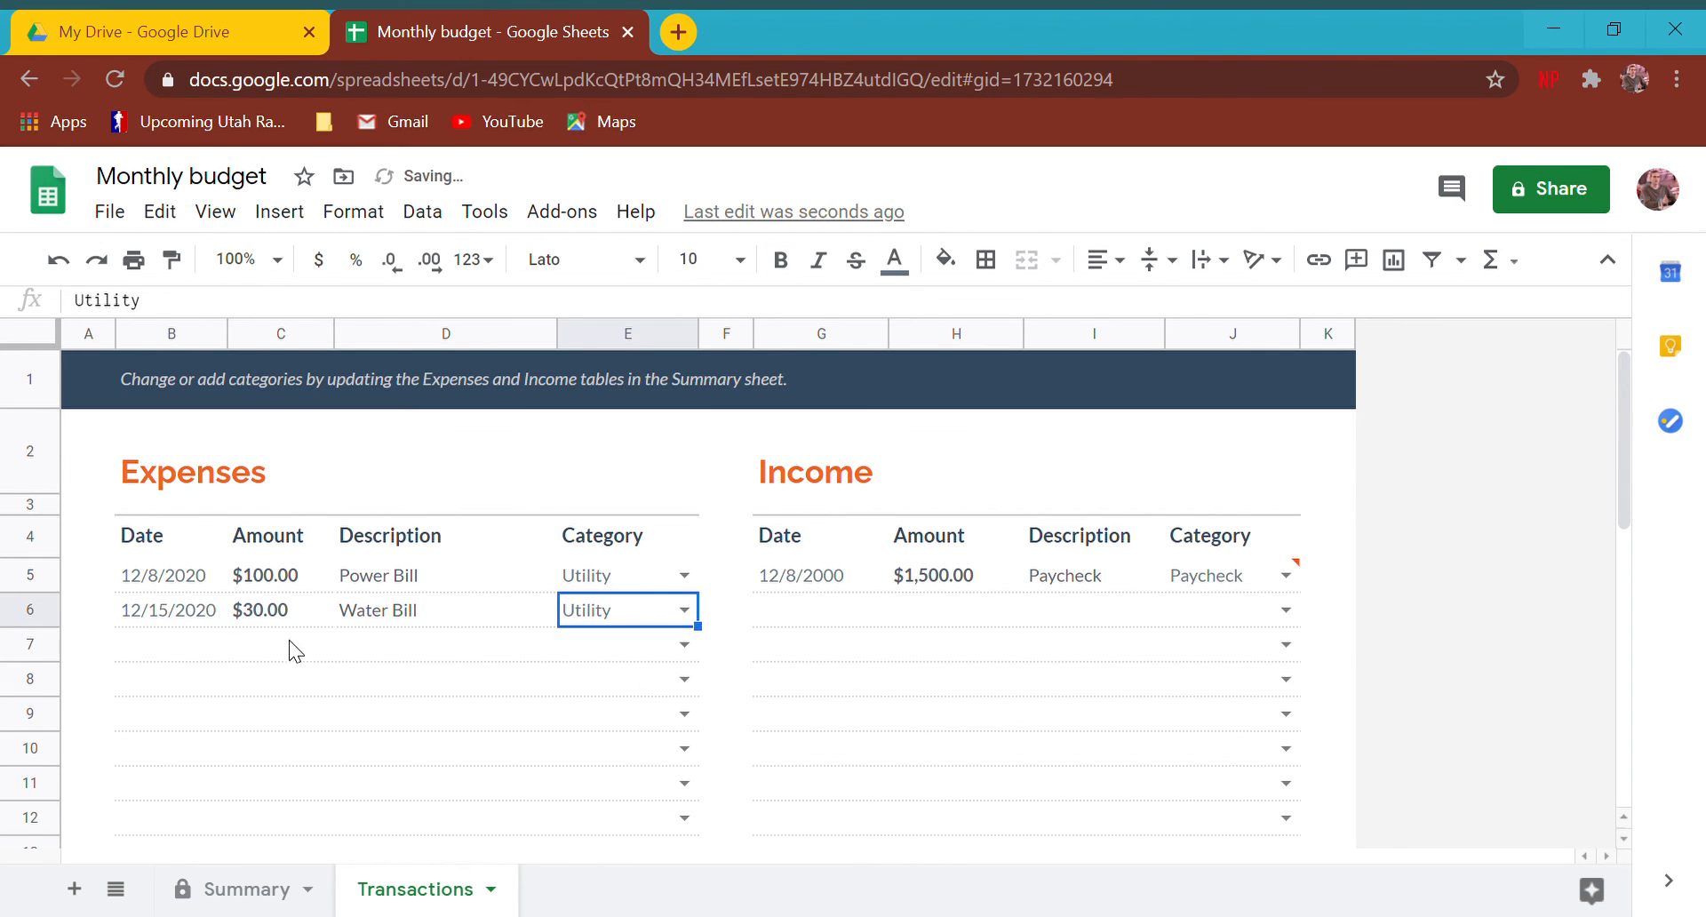
Step: Check the Utility category's Actual and Diff. values in the Summary sheet
{"action": "left_click", "coordinate": [255, 889]}
{"action": "left_click", "coordinate": [480, 551]}
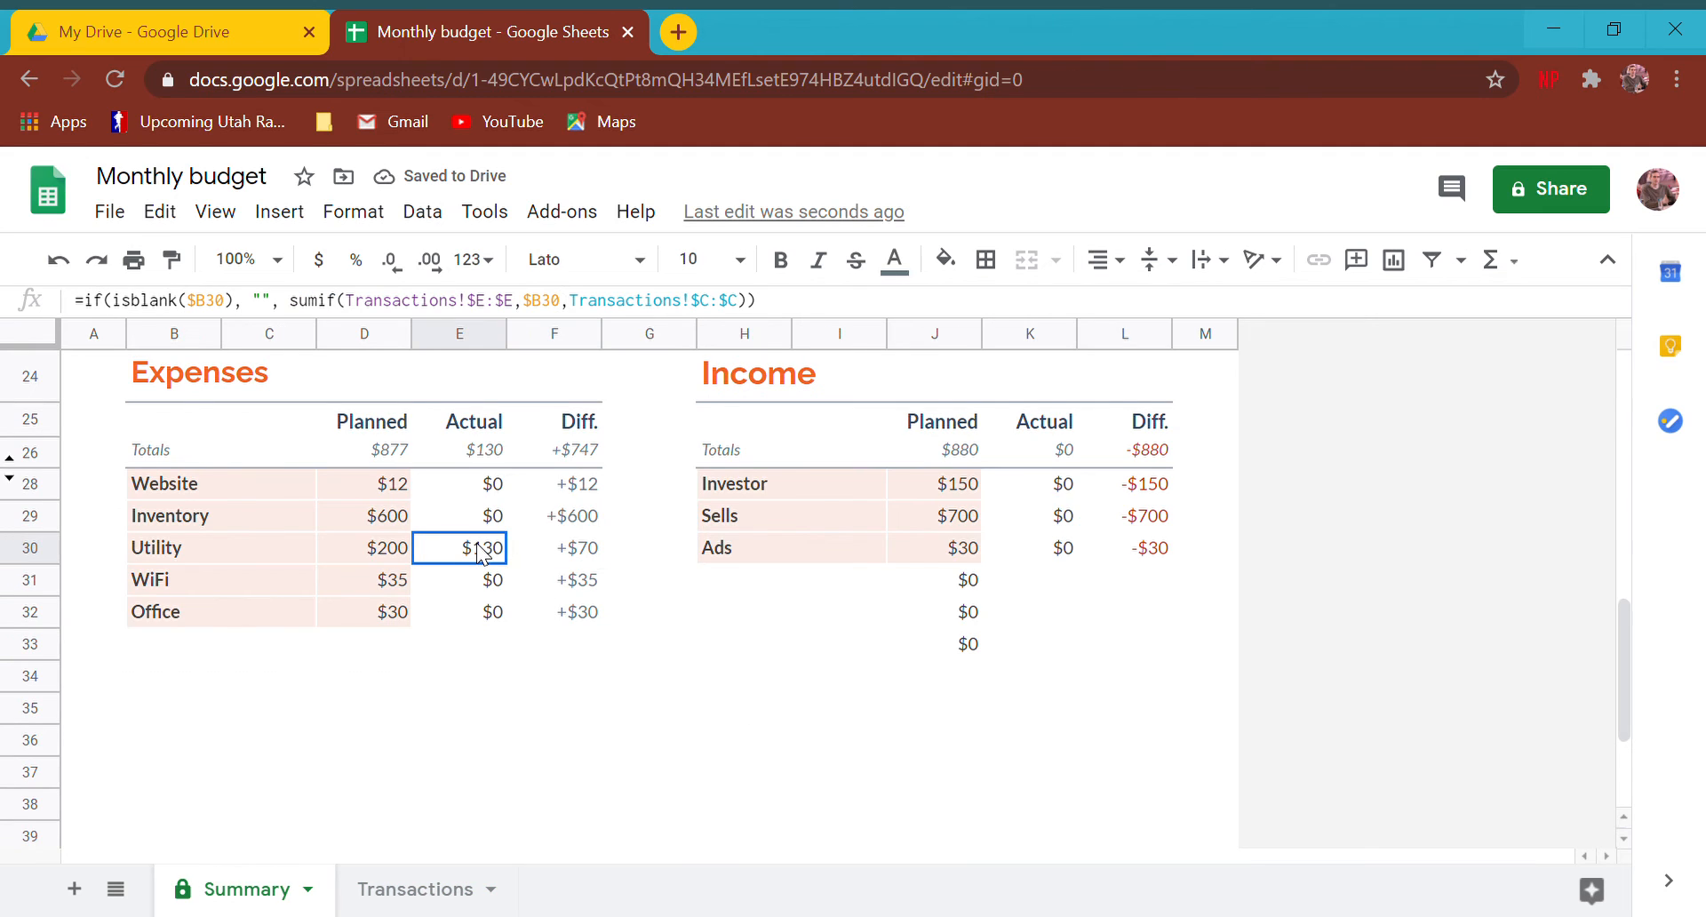
{"action": "left_click", "coordinate": [587, 552]}
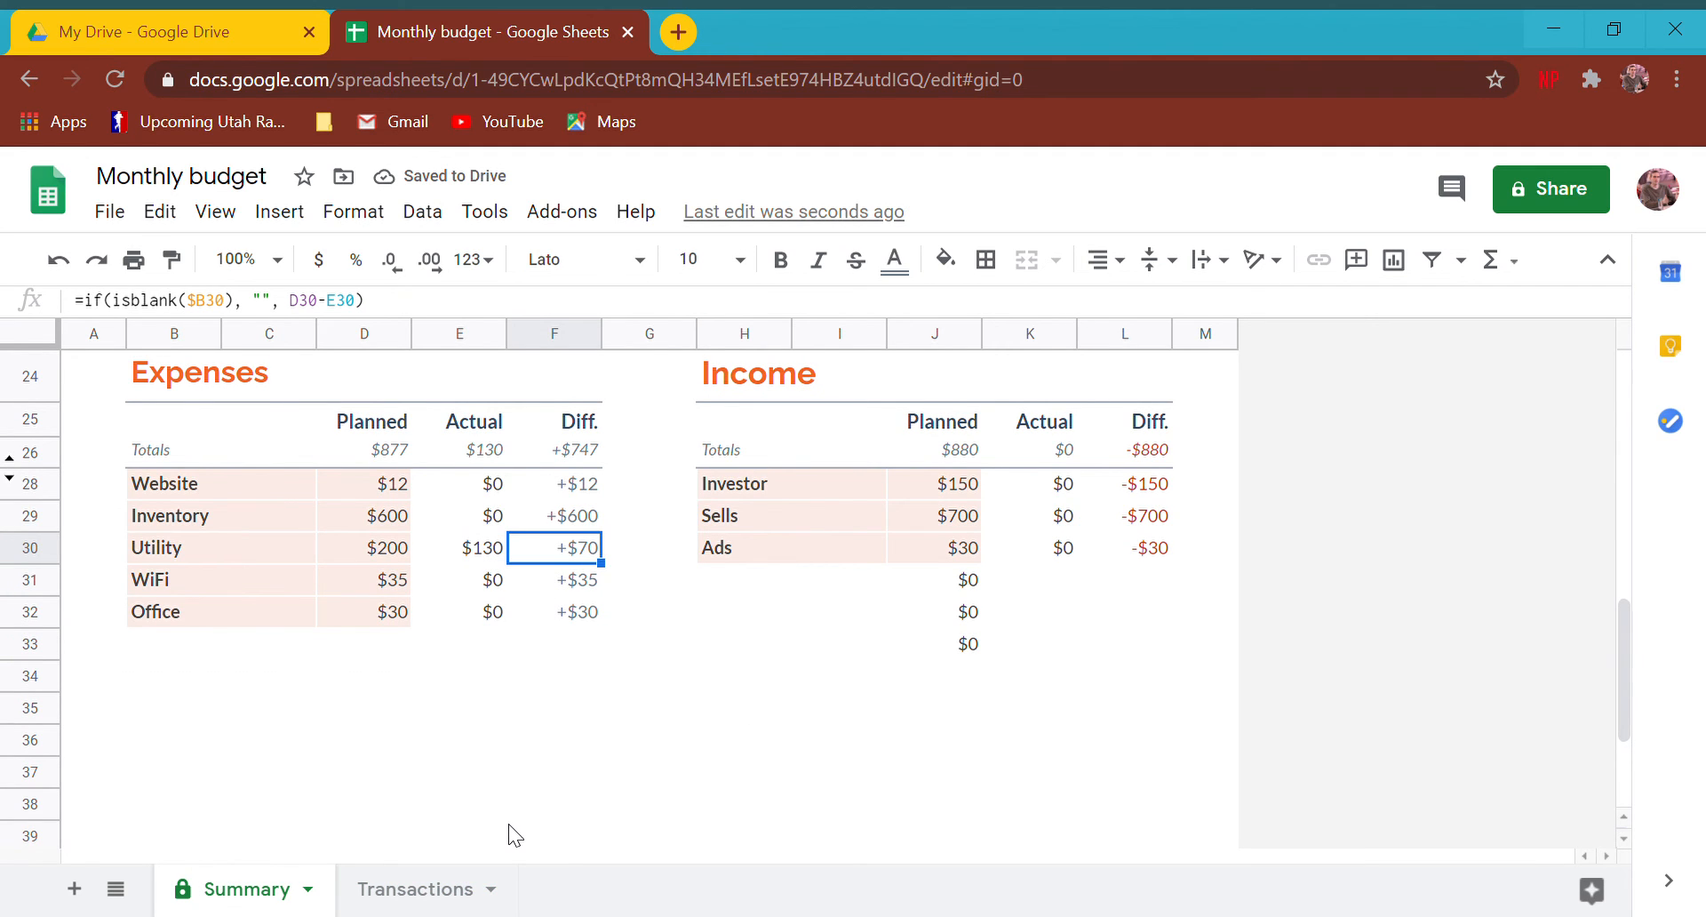
Step: Change the description of the first income transaction in the Transactions sheet to Sale of Nike
{"action": "left_click", "coordinate": [415, 888]}
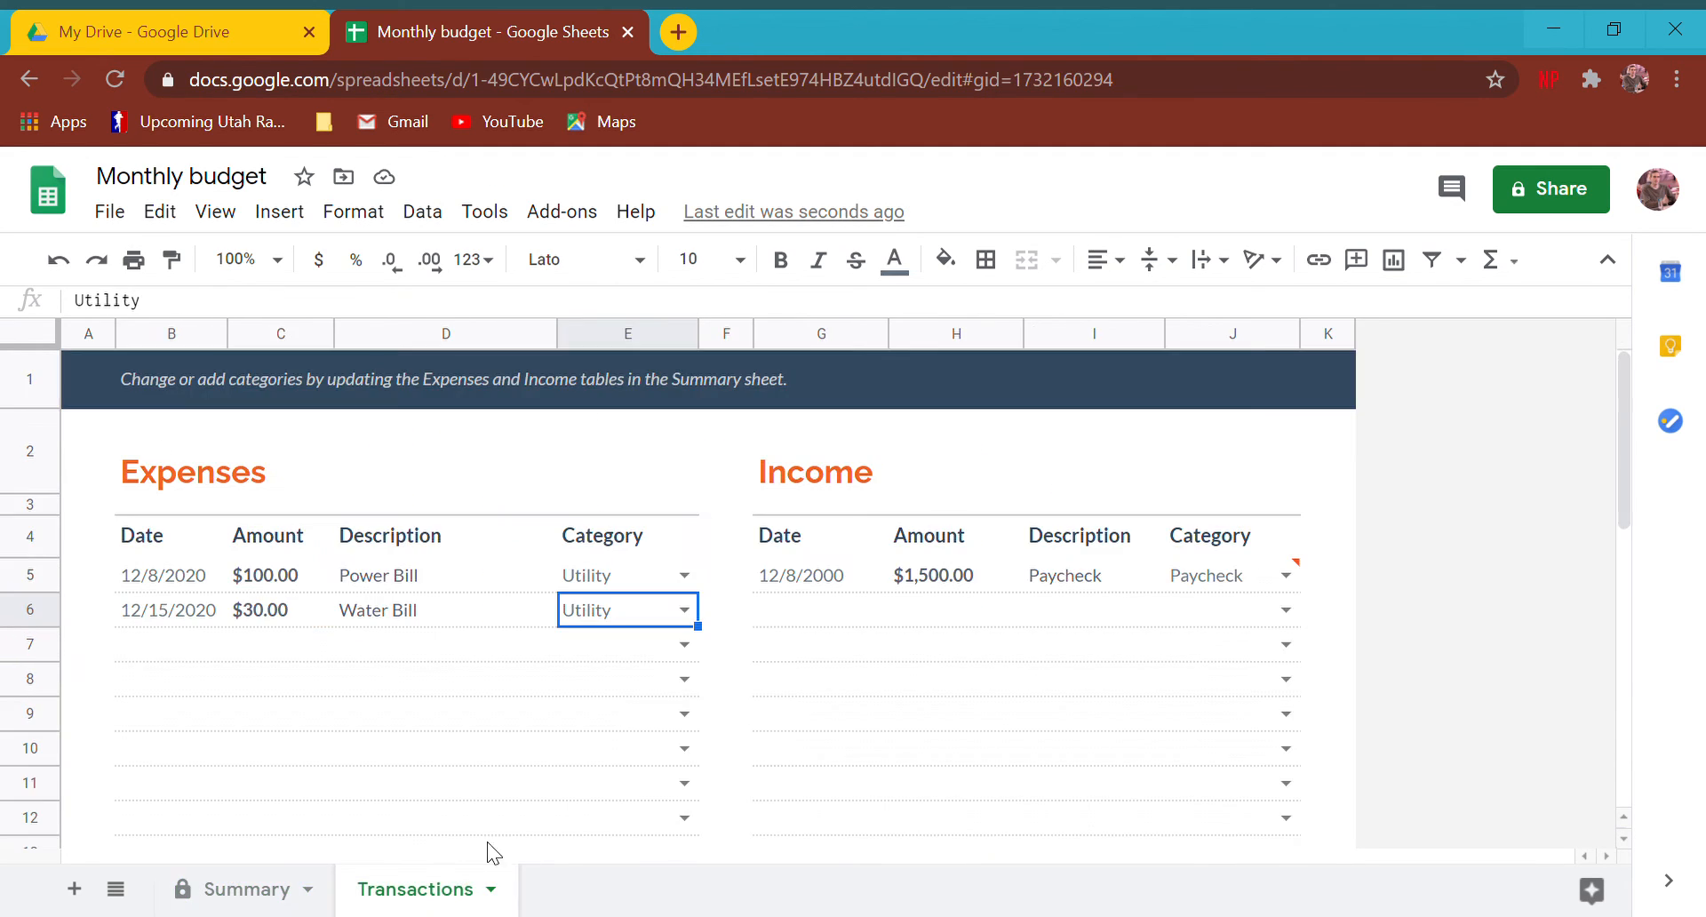
{"action": "left_click", "coordinate": [972, 594]}
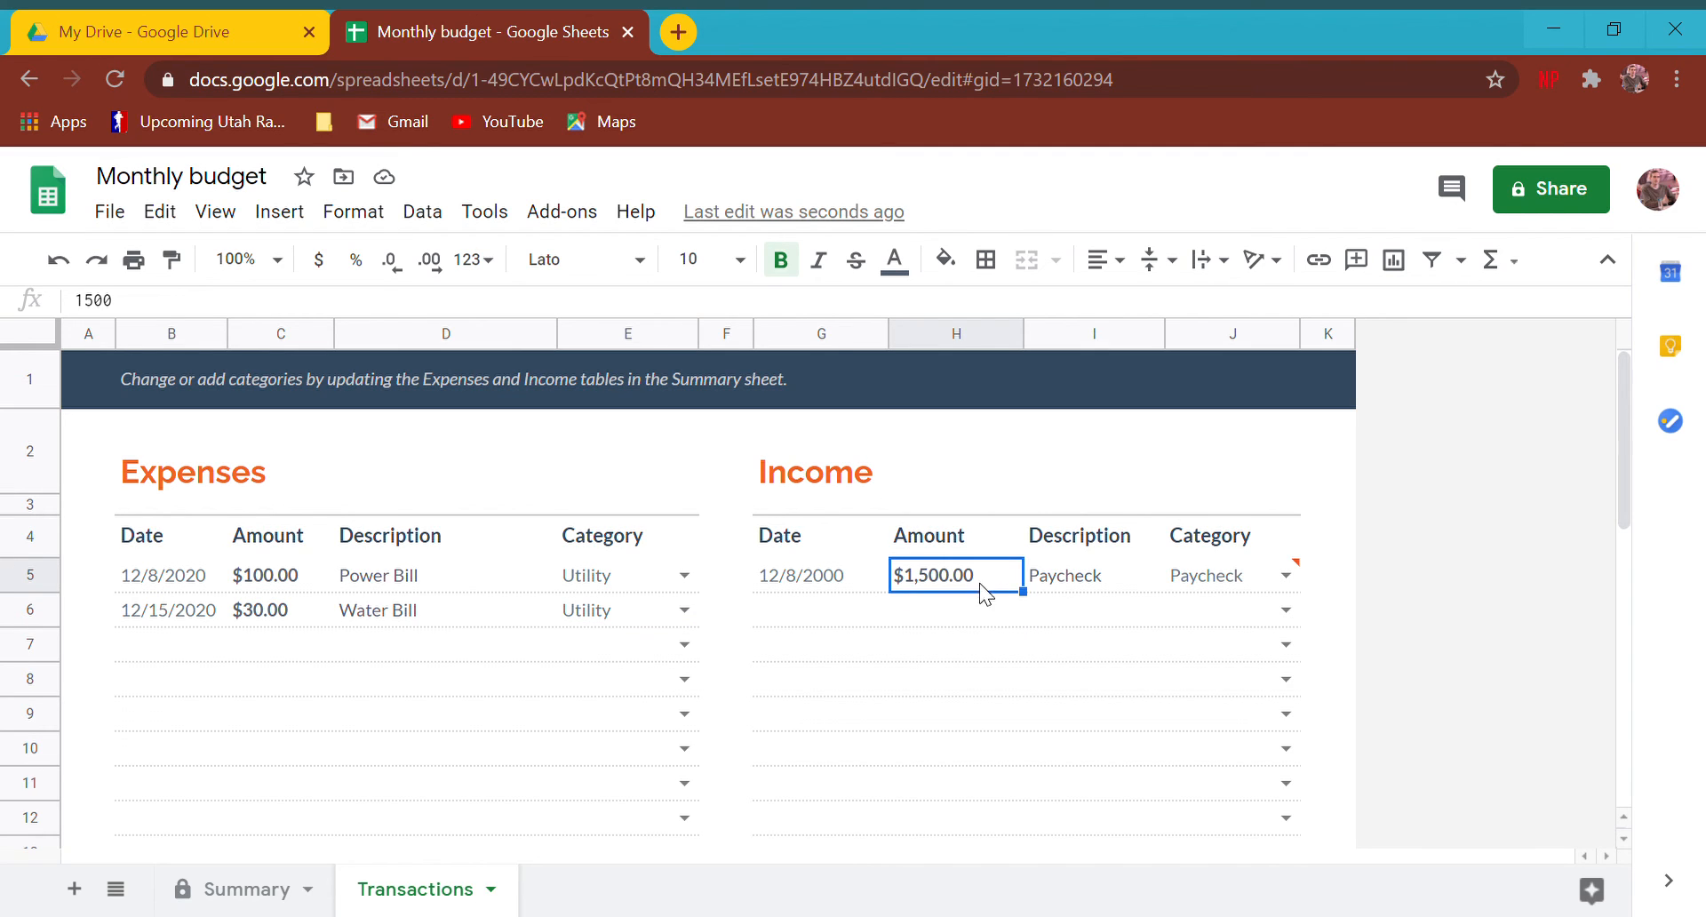
{"action": "left_click", "coordinate": [1065, 584]}
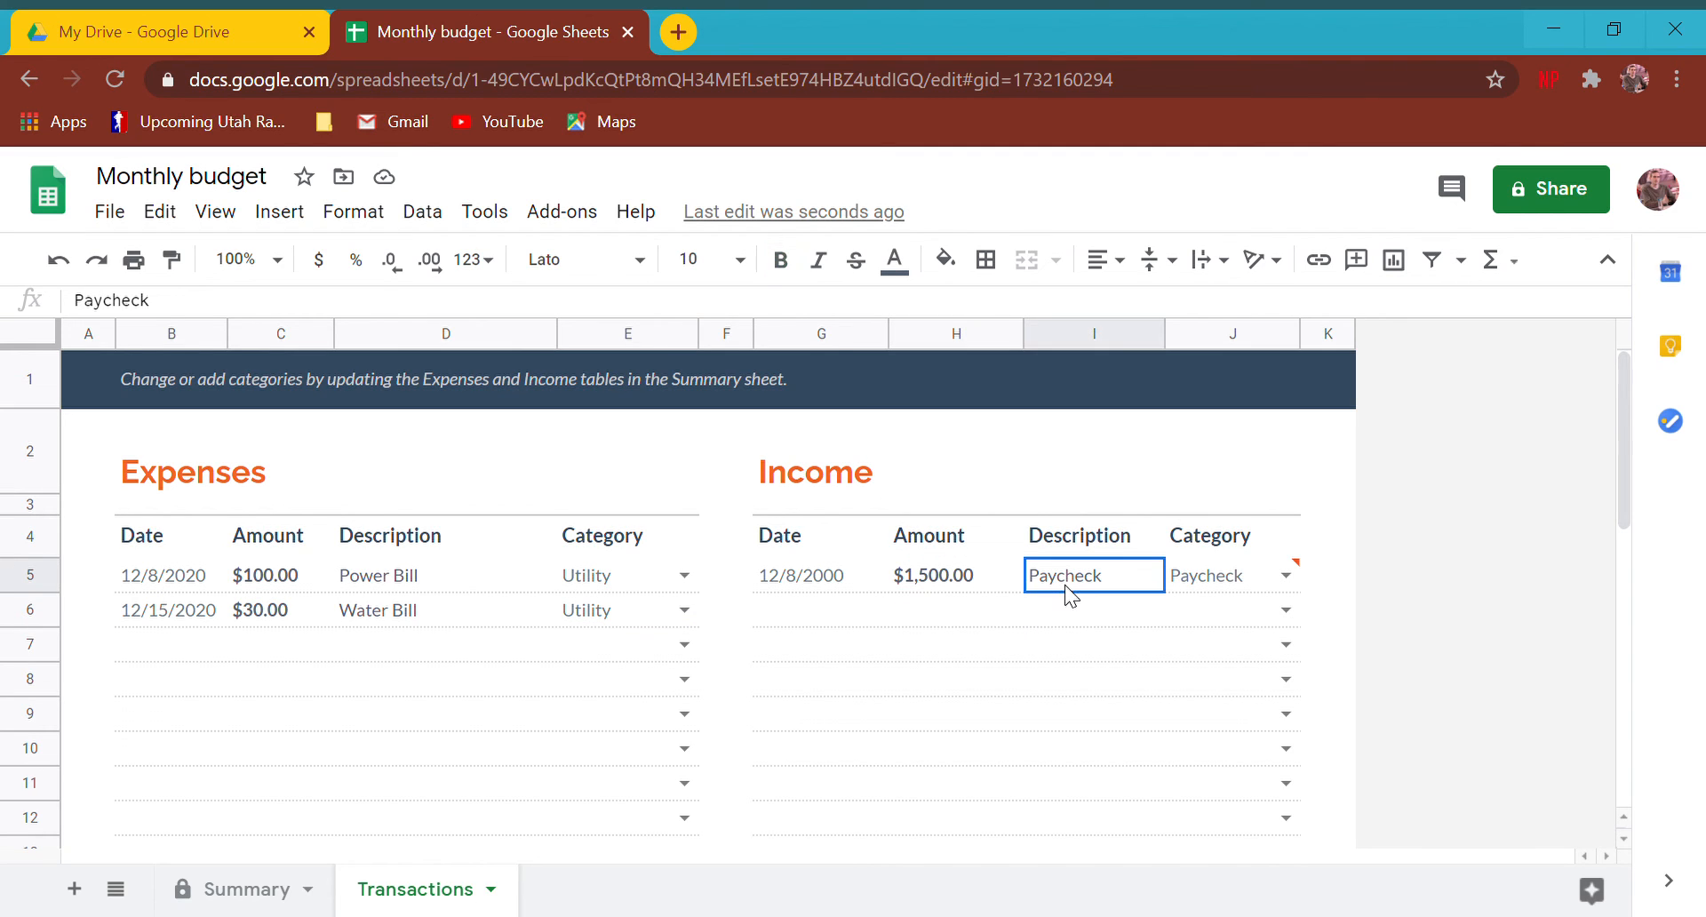
{"action": "type", "text": "Sale"}
{"action": "key", "text": "Return"}
{"action": "left_click", "coordinate": [1111, 570]}
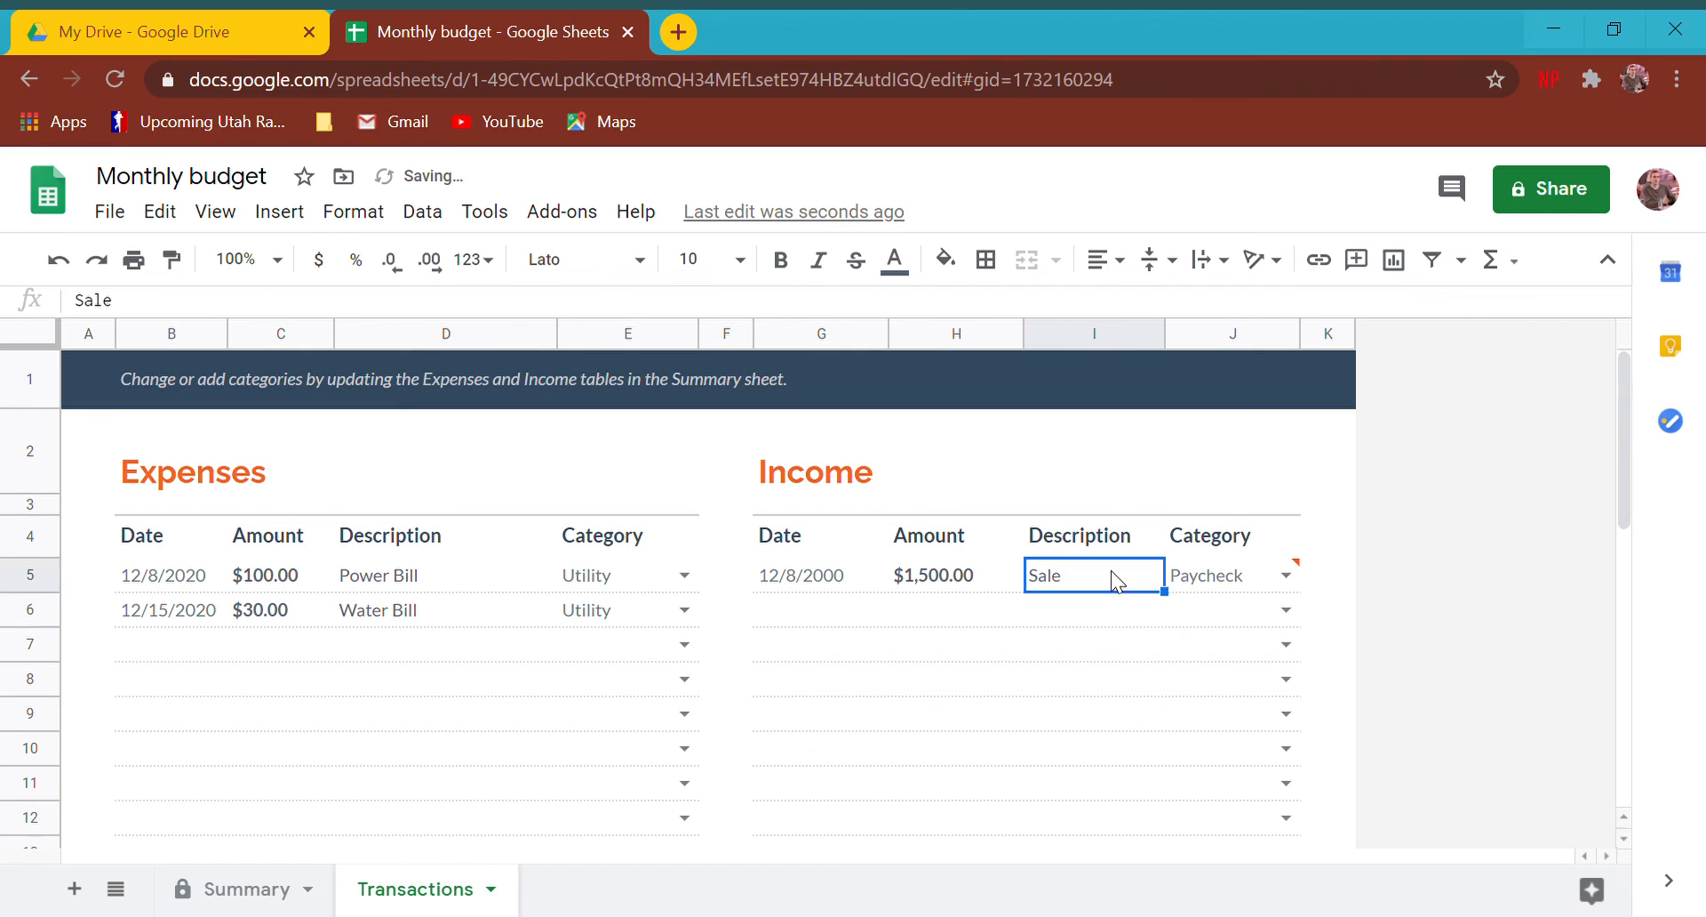
{"action": "left_click", "coordinate": [1201, 579]}
{"action": "left_click", "coordinate": [1049, 584]}
{"action": "left_click", "coordinate": [185, 308]}
{"action": "type", "text": "of Nik"}
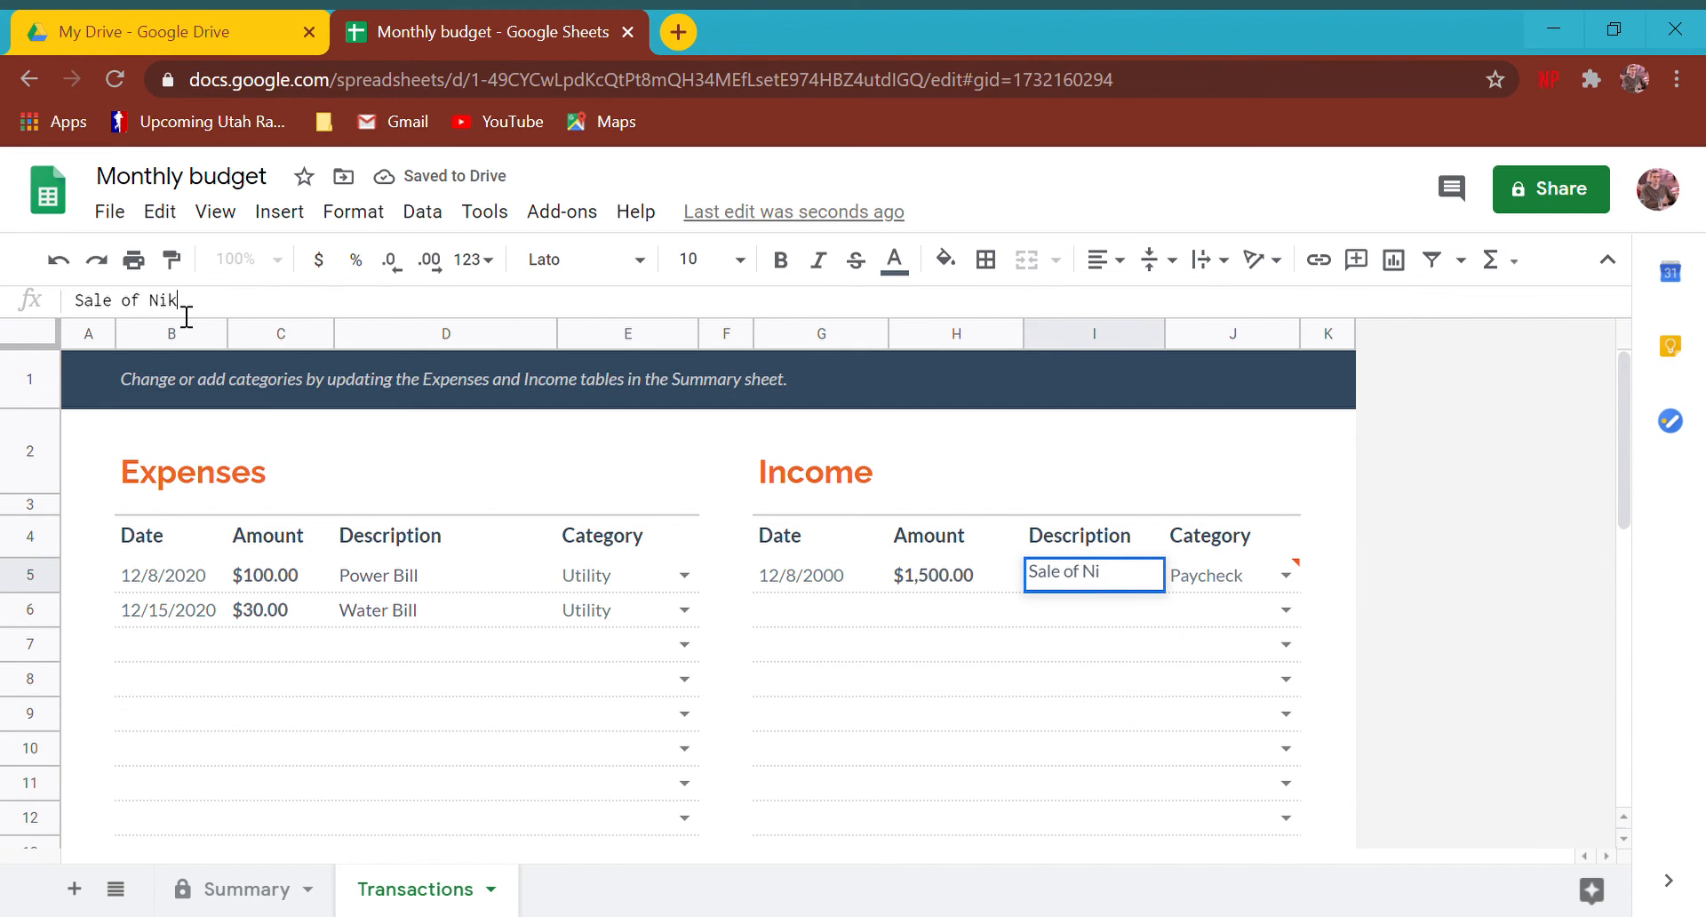
{"action": "type", "text": "e"}
{"action": "key", "text": "Return"}
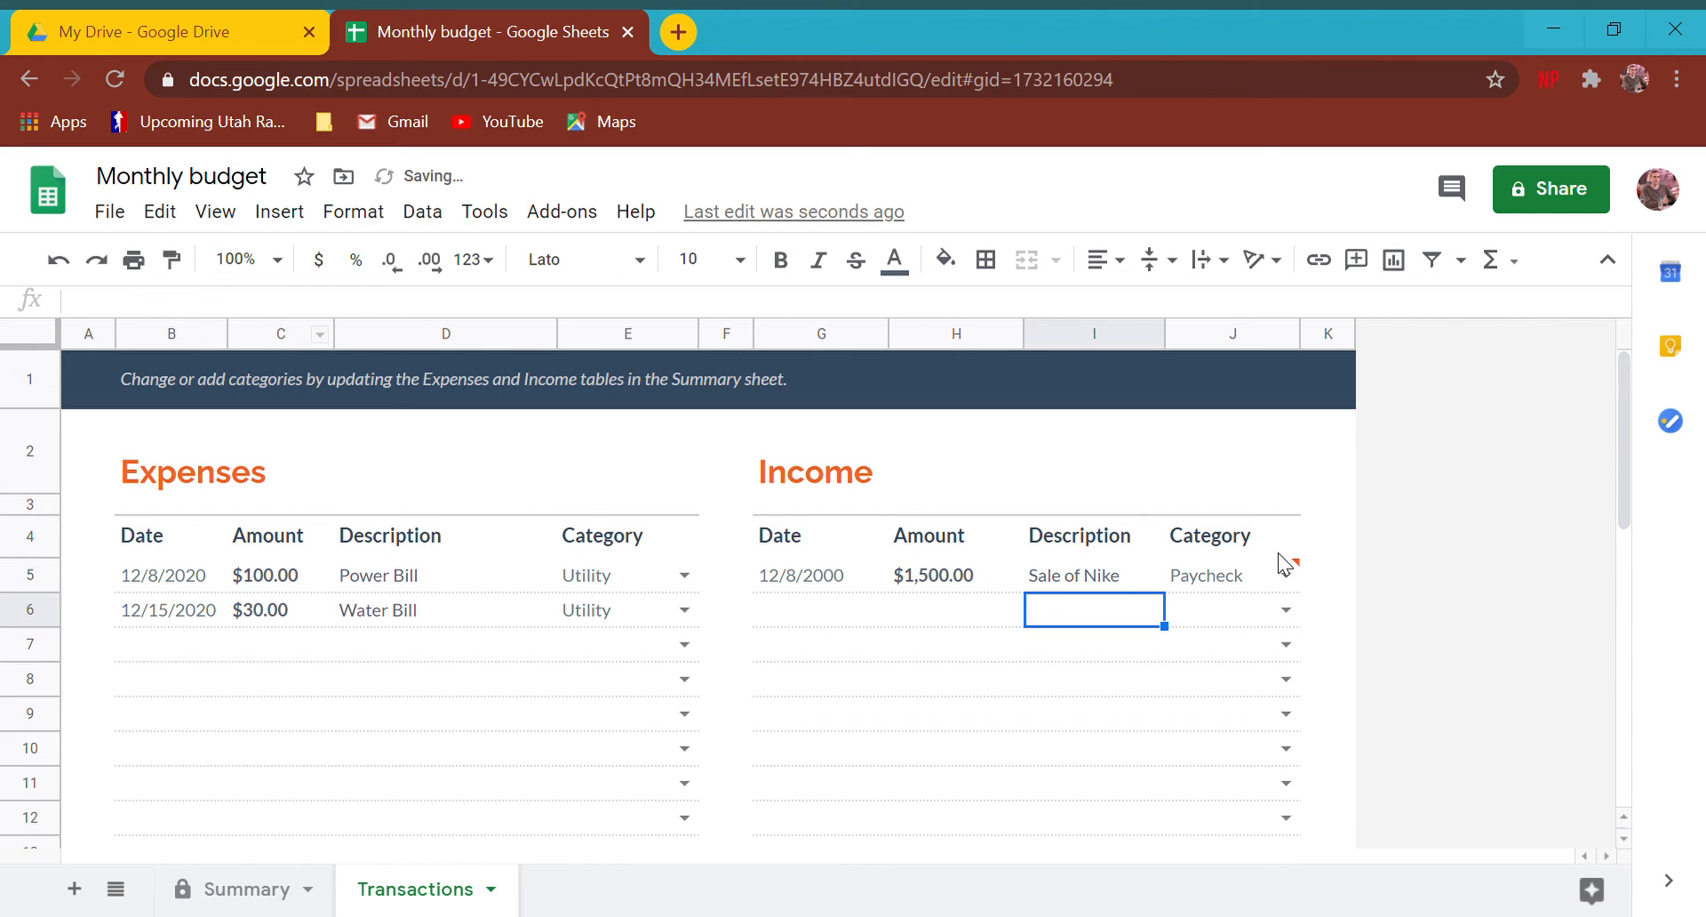
Step: Assign the Sale of Nike income to the Sells category and check the Income table in the Summary sheet
{"action": "double_click", "coordinate": [1293, 577]}
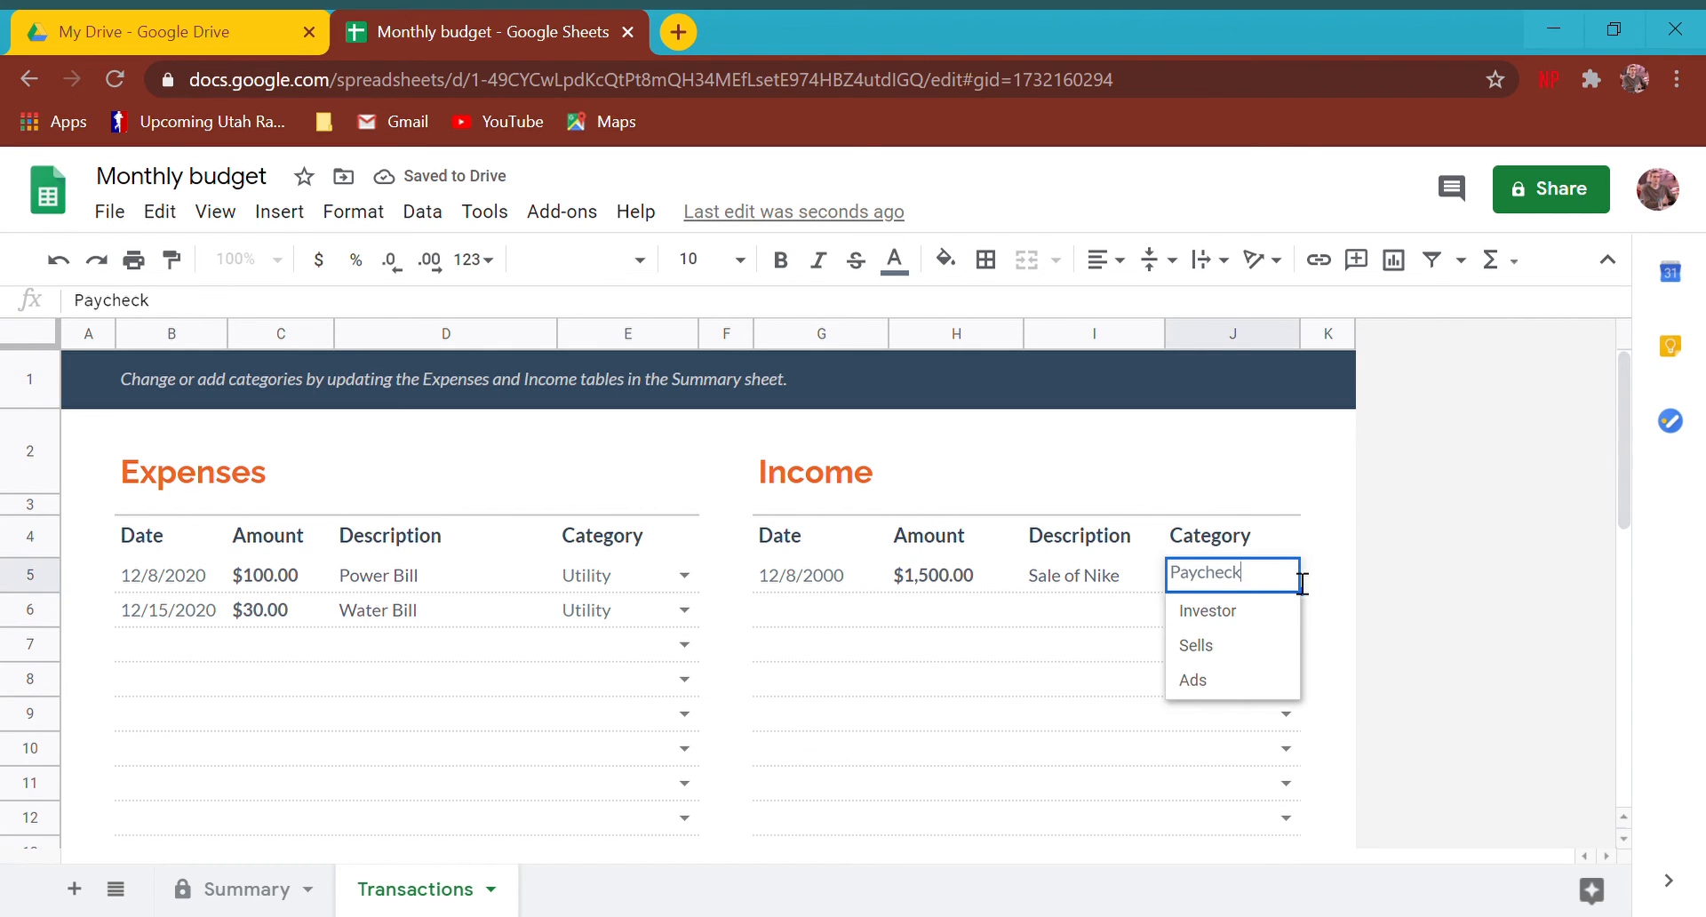
{"action": "left_click", "coordinate": [1238, 651]}
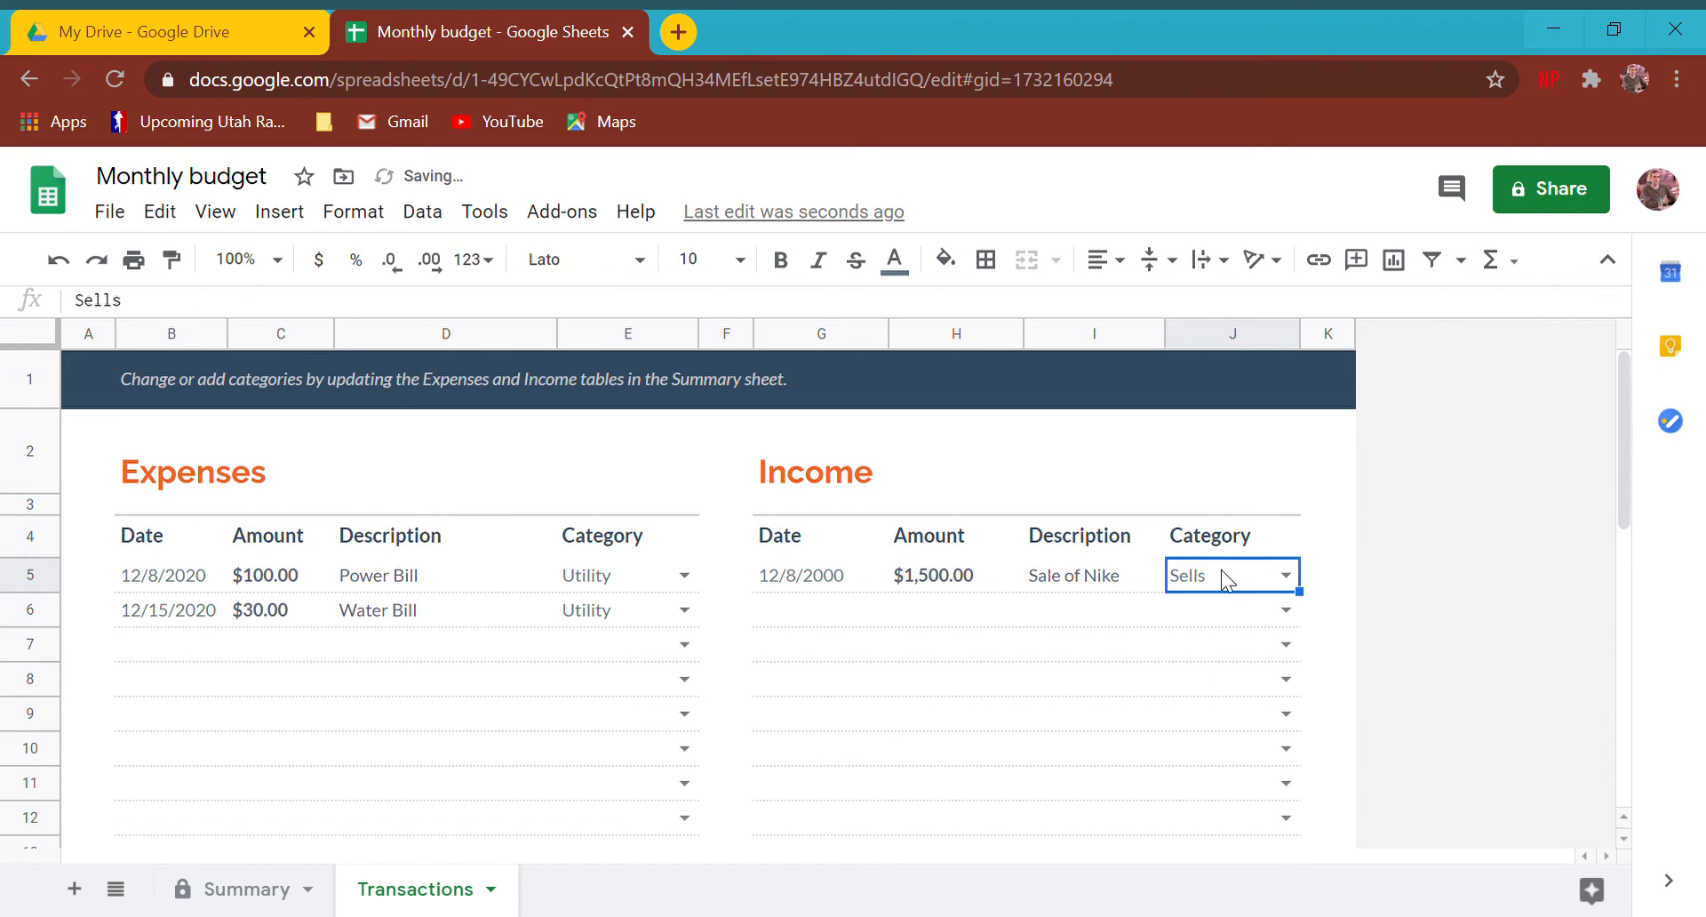
{"action": "left_click", "coordinate": [1286, 575]}
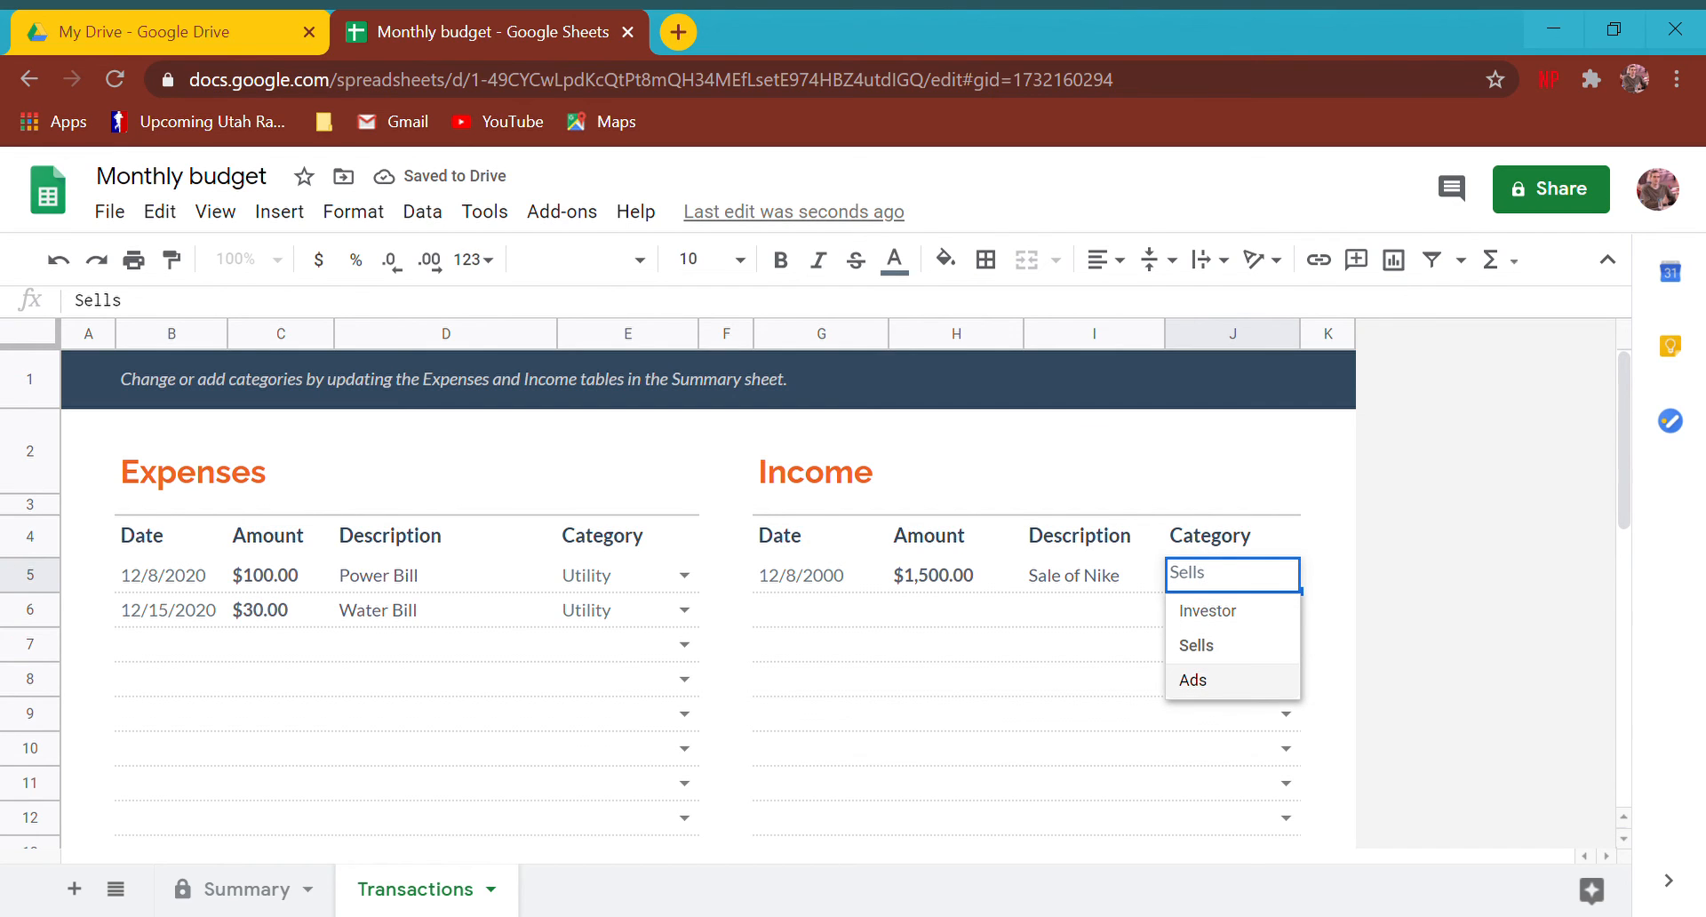
{"action": "left_click", "coordinate": [286, 894]}
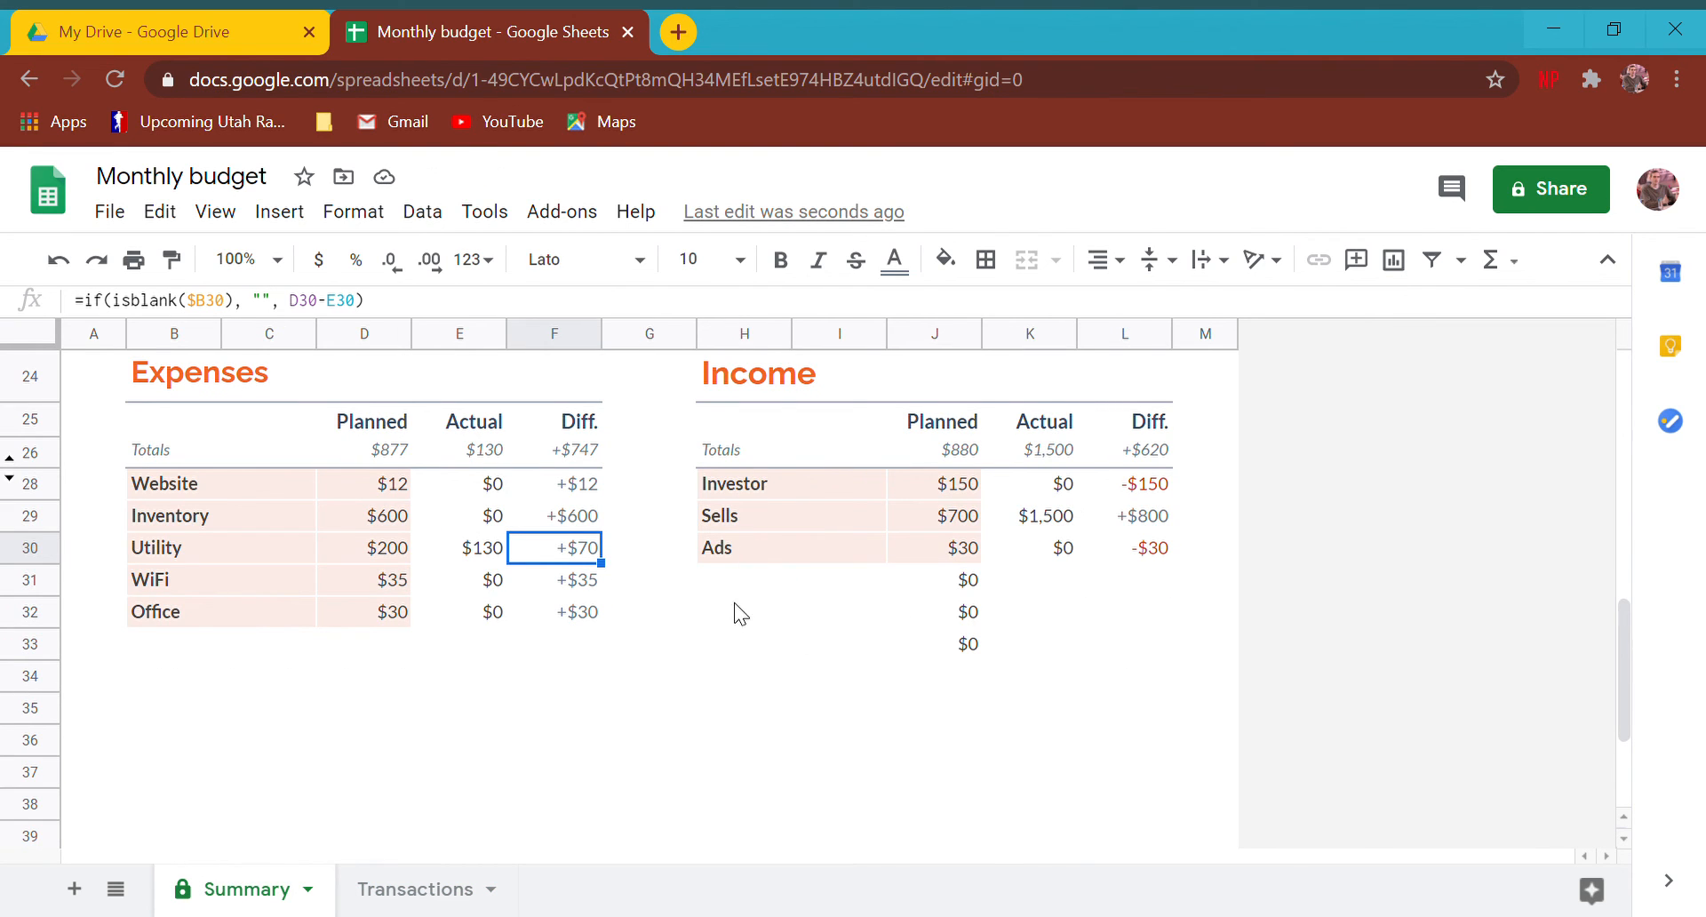
Step: Set the amount of the Sale of Nike income in the Transactions sheet to $30
{"action": "left_click", "coordinate": [417, 890]}
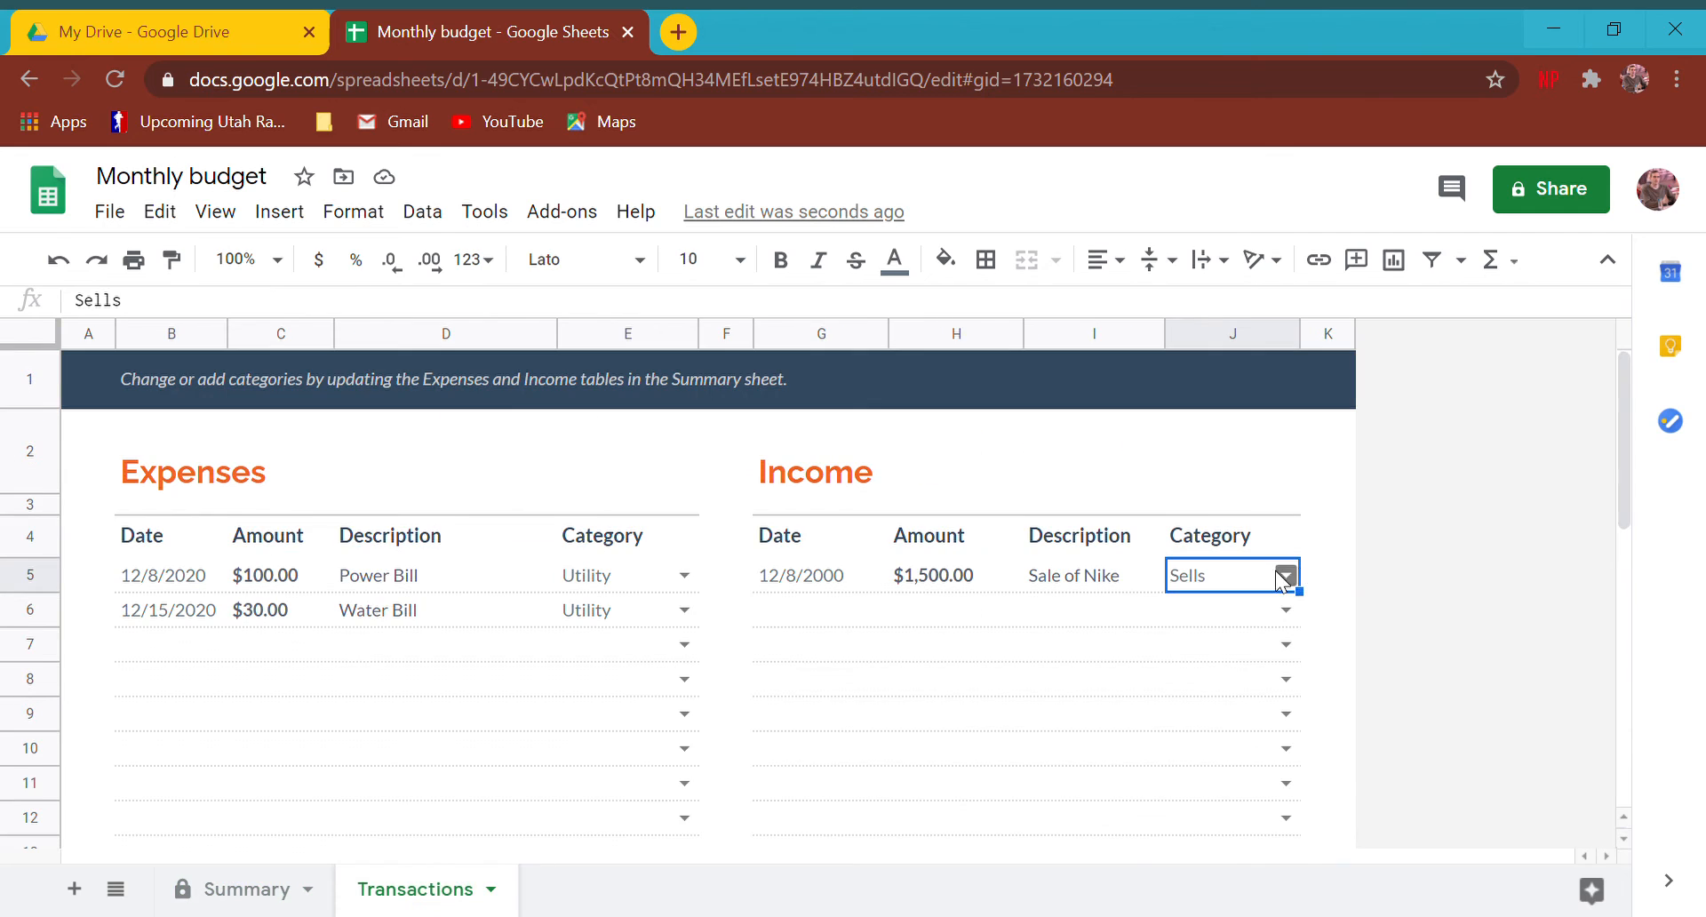
{"action": "left_click", "coordinate": [916, 589]}
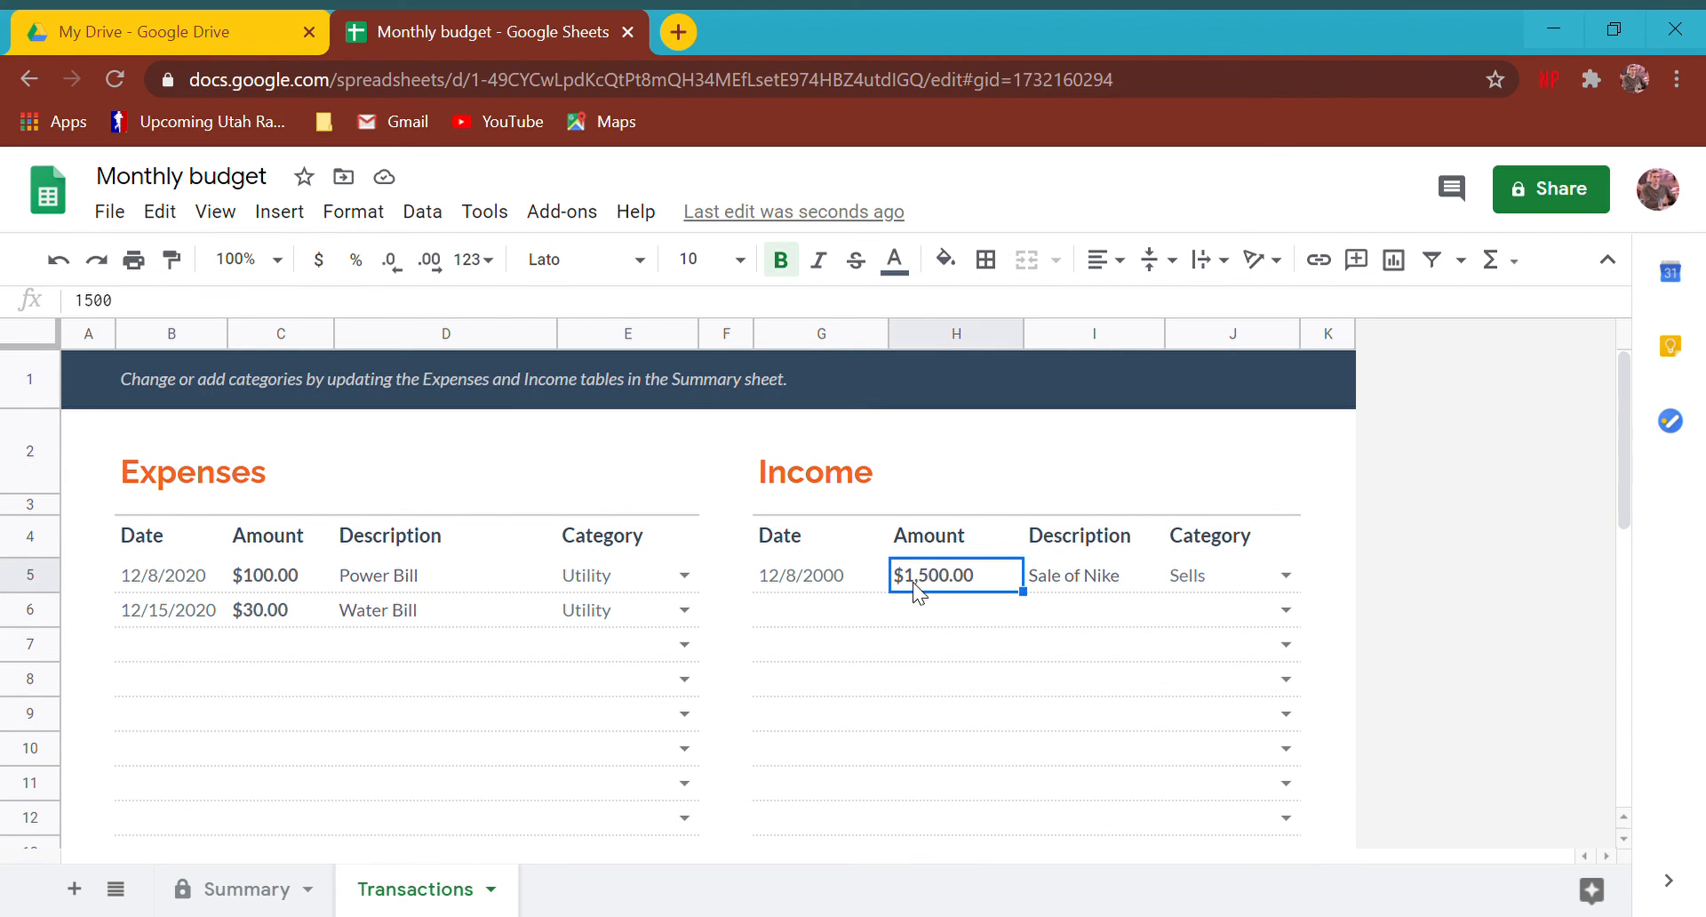
{"action": "type", "text": "30"}
{"action": "left_click", "coordinate": [961, 657]}
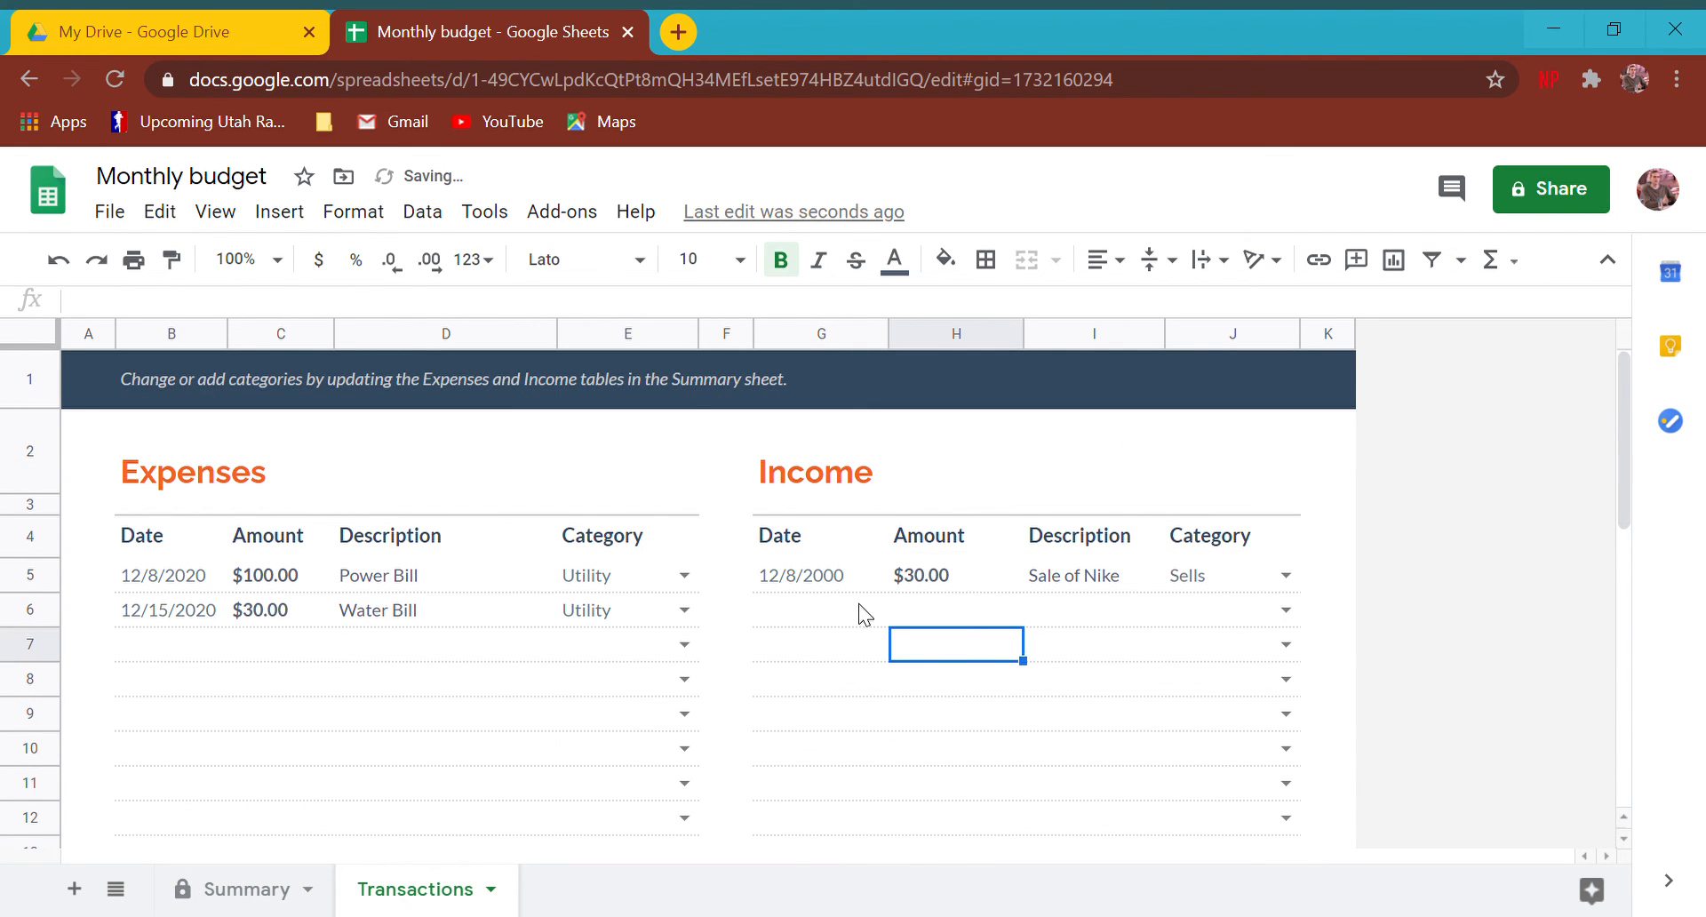
Step: Change the date of the Sale of Nike income to 12/22/2020
{"action": "left_click", "coordinate": [796, 589]}
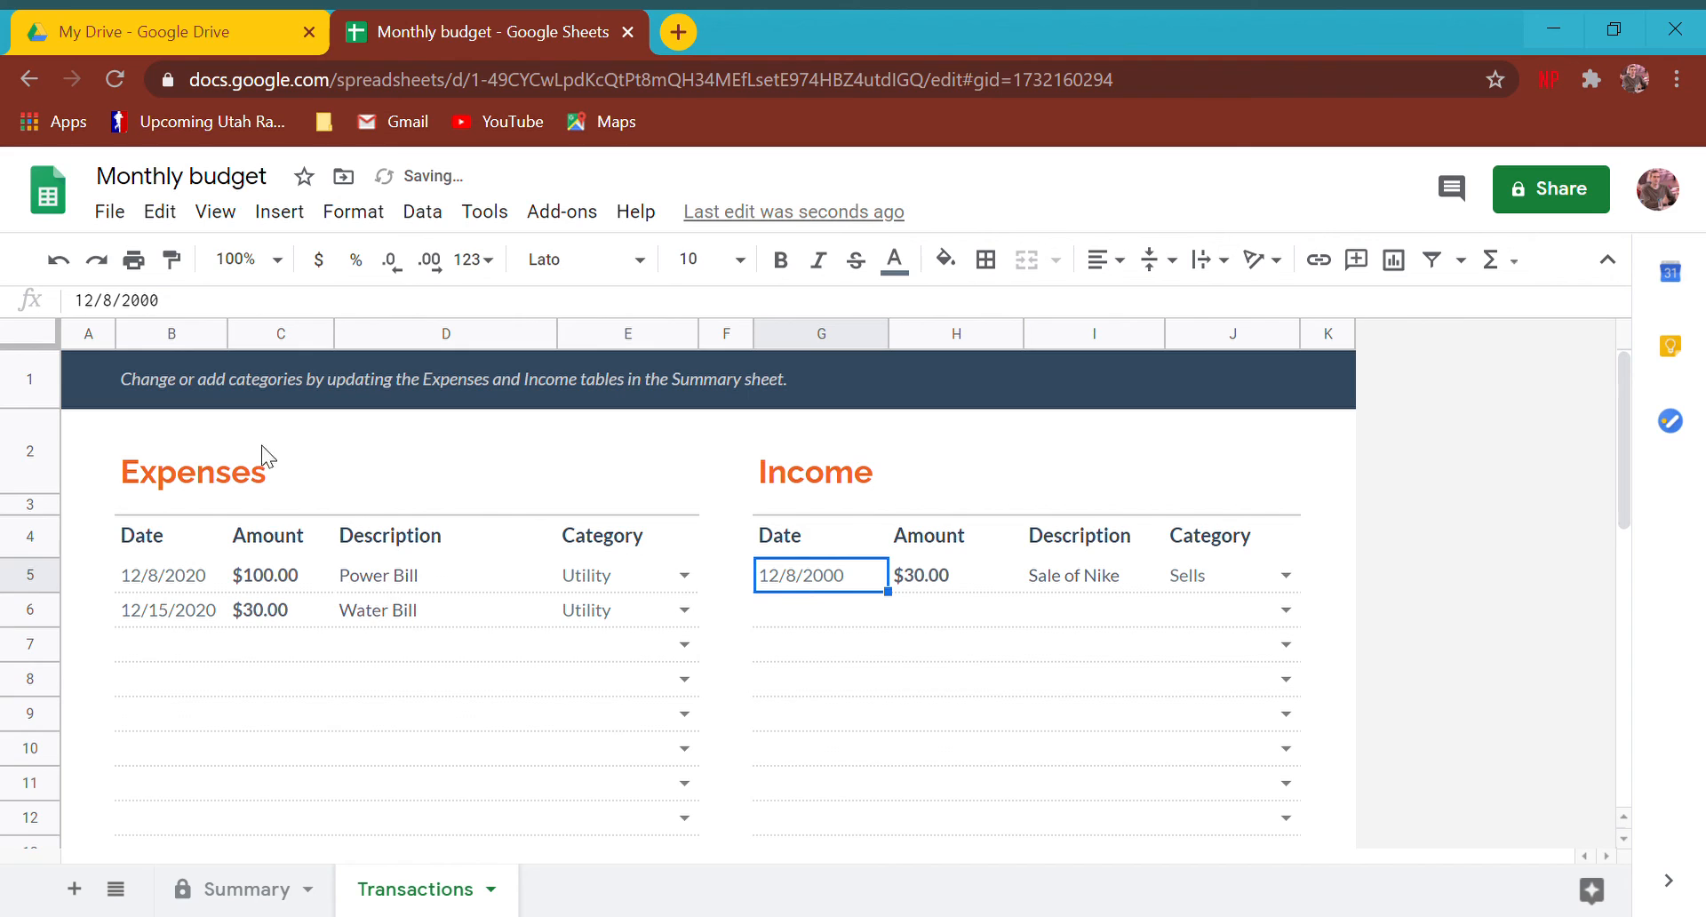
{"action": "left_click", "coordinate": [182, 313]}
{"action": "key", "text": "BackSpace"}
{"action": "key", "text": "BackSpace"}
{"action": "key", "text": "BackSpace"}
{"action": "key", "text": "BackSpace"}
{"action": "key", "text": "BackSpace"}
{"action": "key", "text": "BackSpace"}
{"action": "type", "text": "22"}
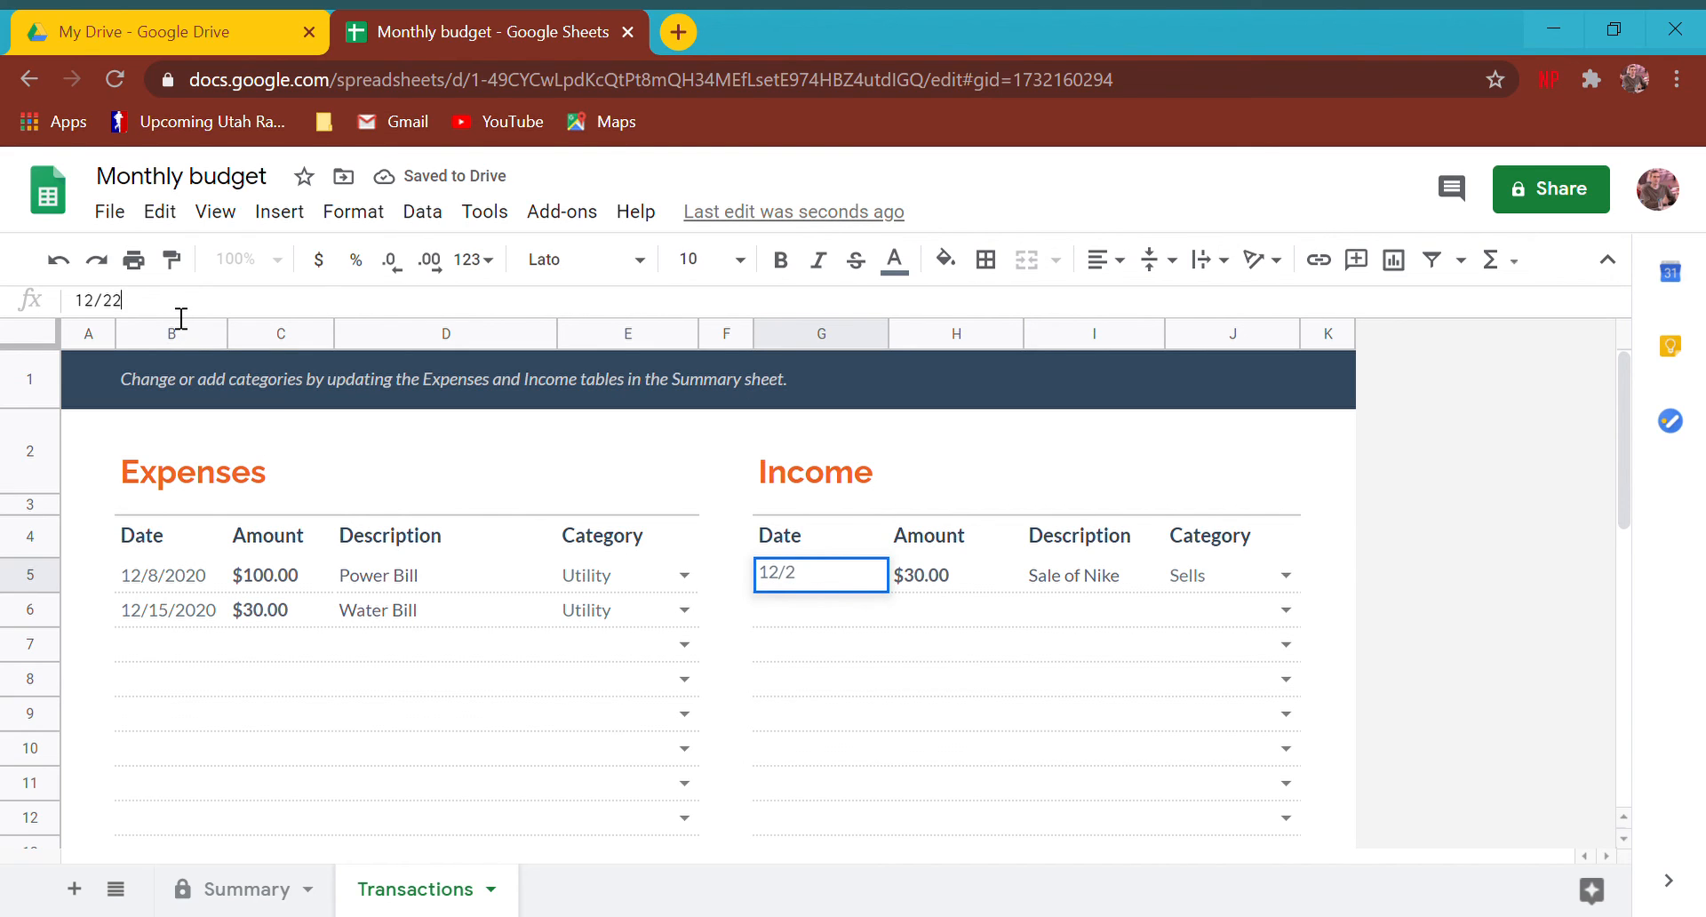
{"action": "type", "text": "/2020"}
{"action": "key", "text": "Return"}
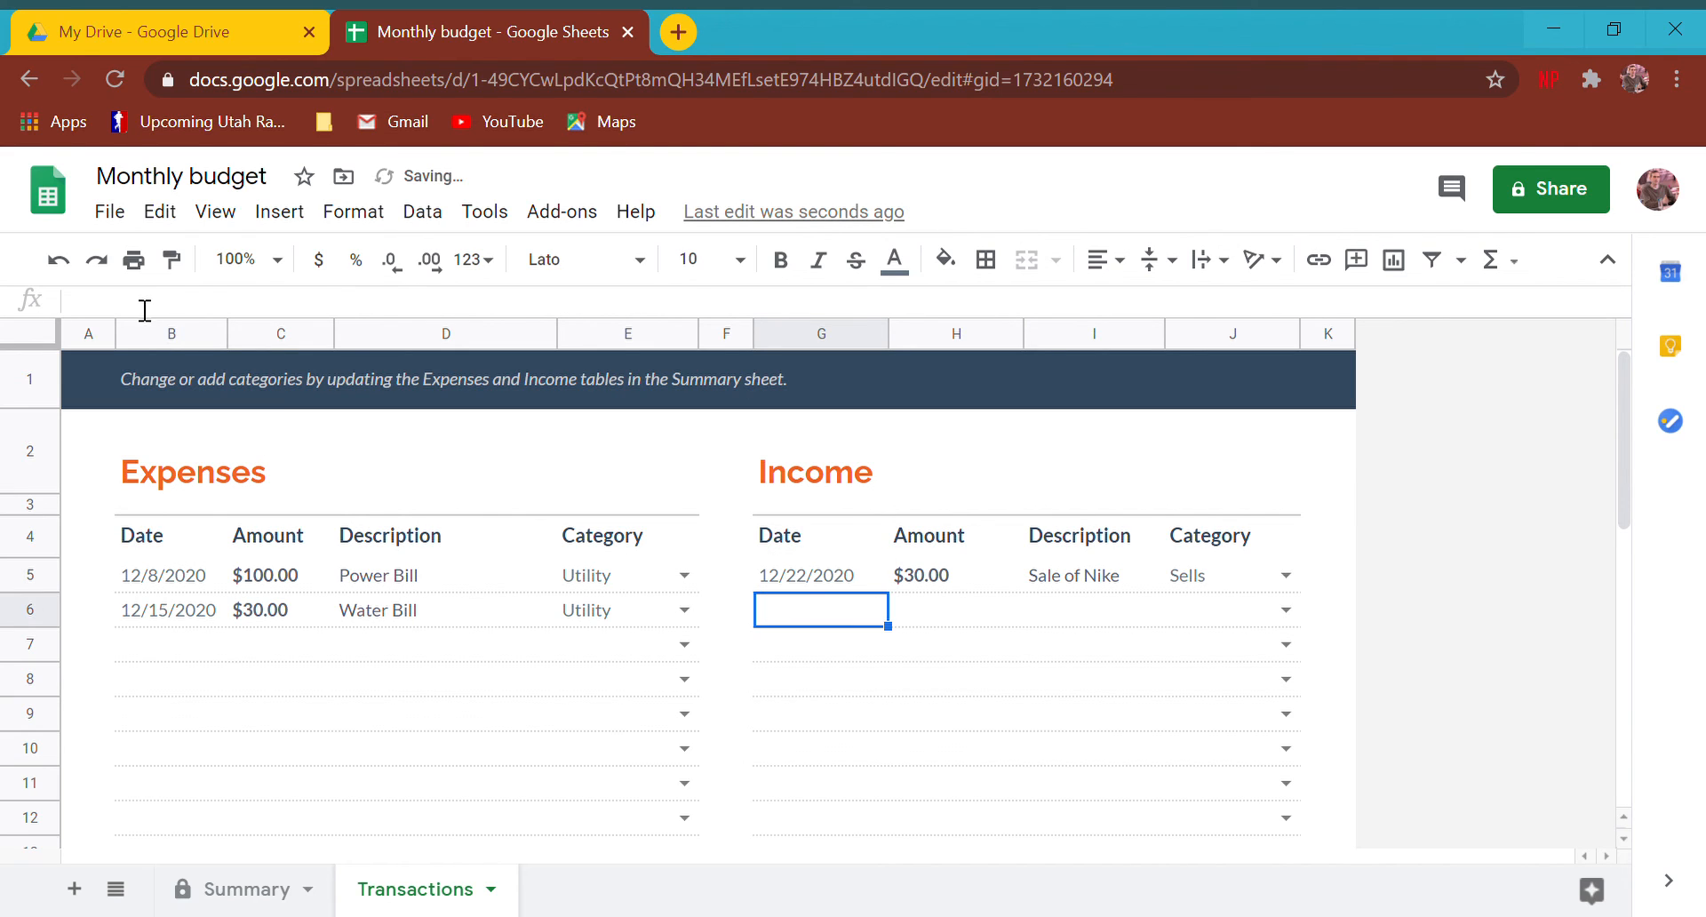
Step: Add a third expense in the Transactions sheet with an amount of $20 and the date 12/3/2020
{"action": "left_click", "coordinate": [359, 641]}
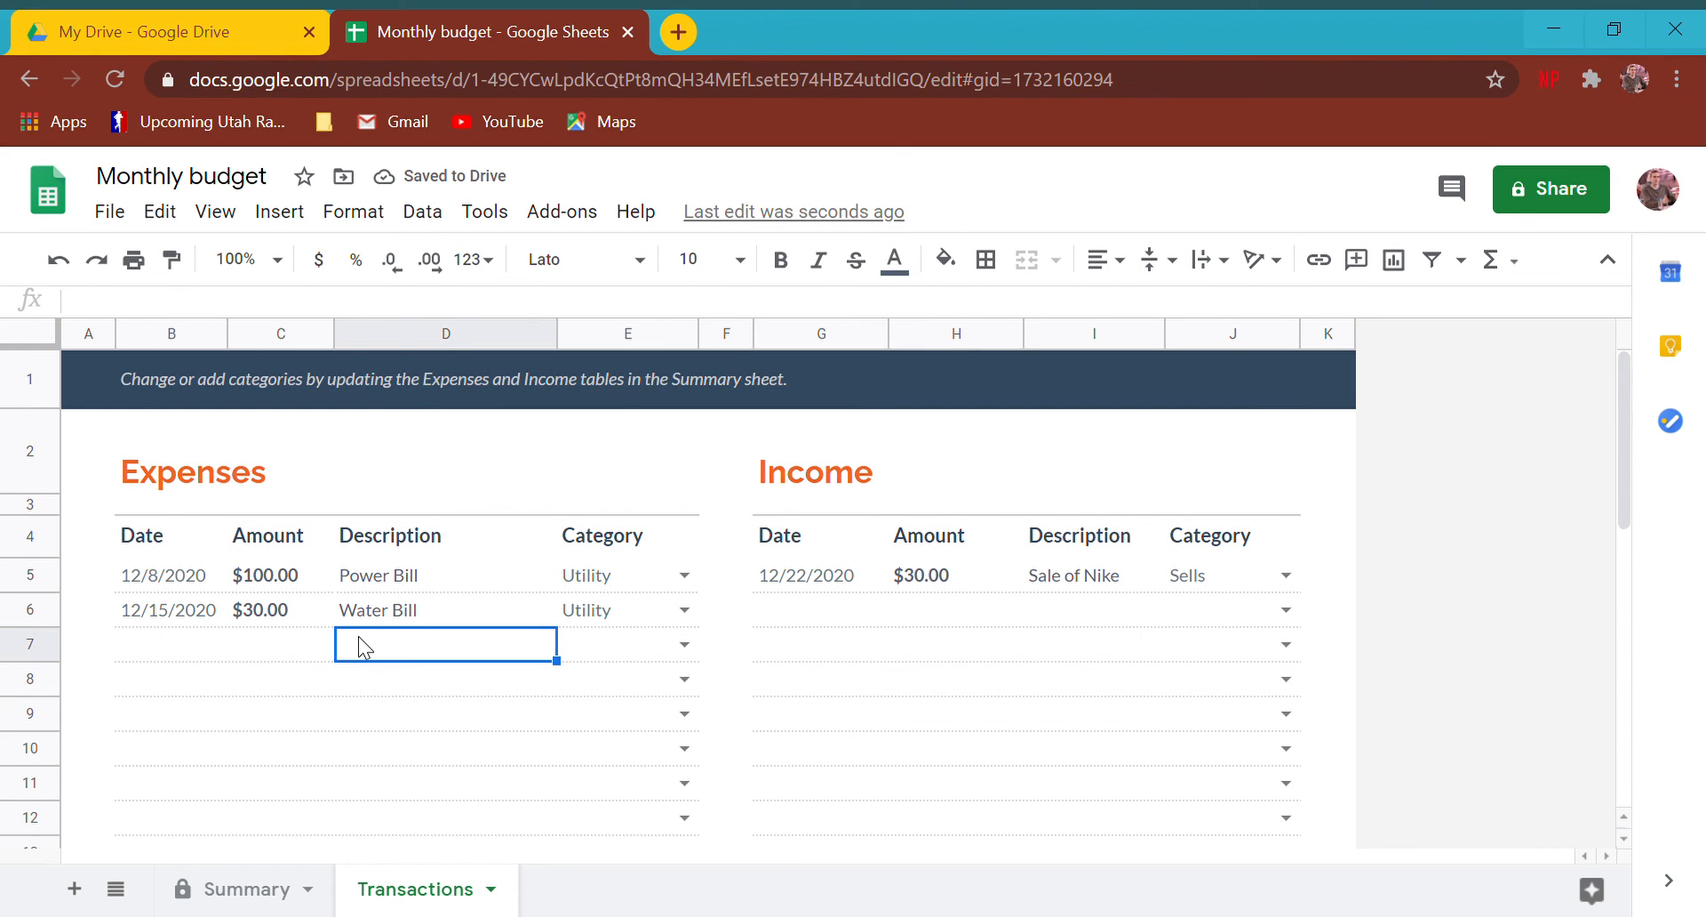
{"action": "key", "text": "Left"}
{"action": "type", "text": "20"}
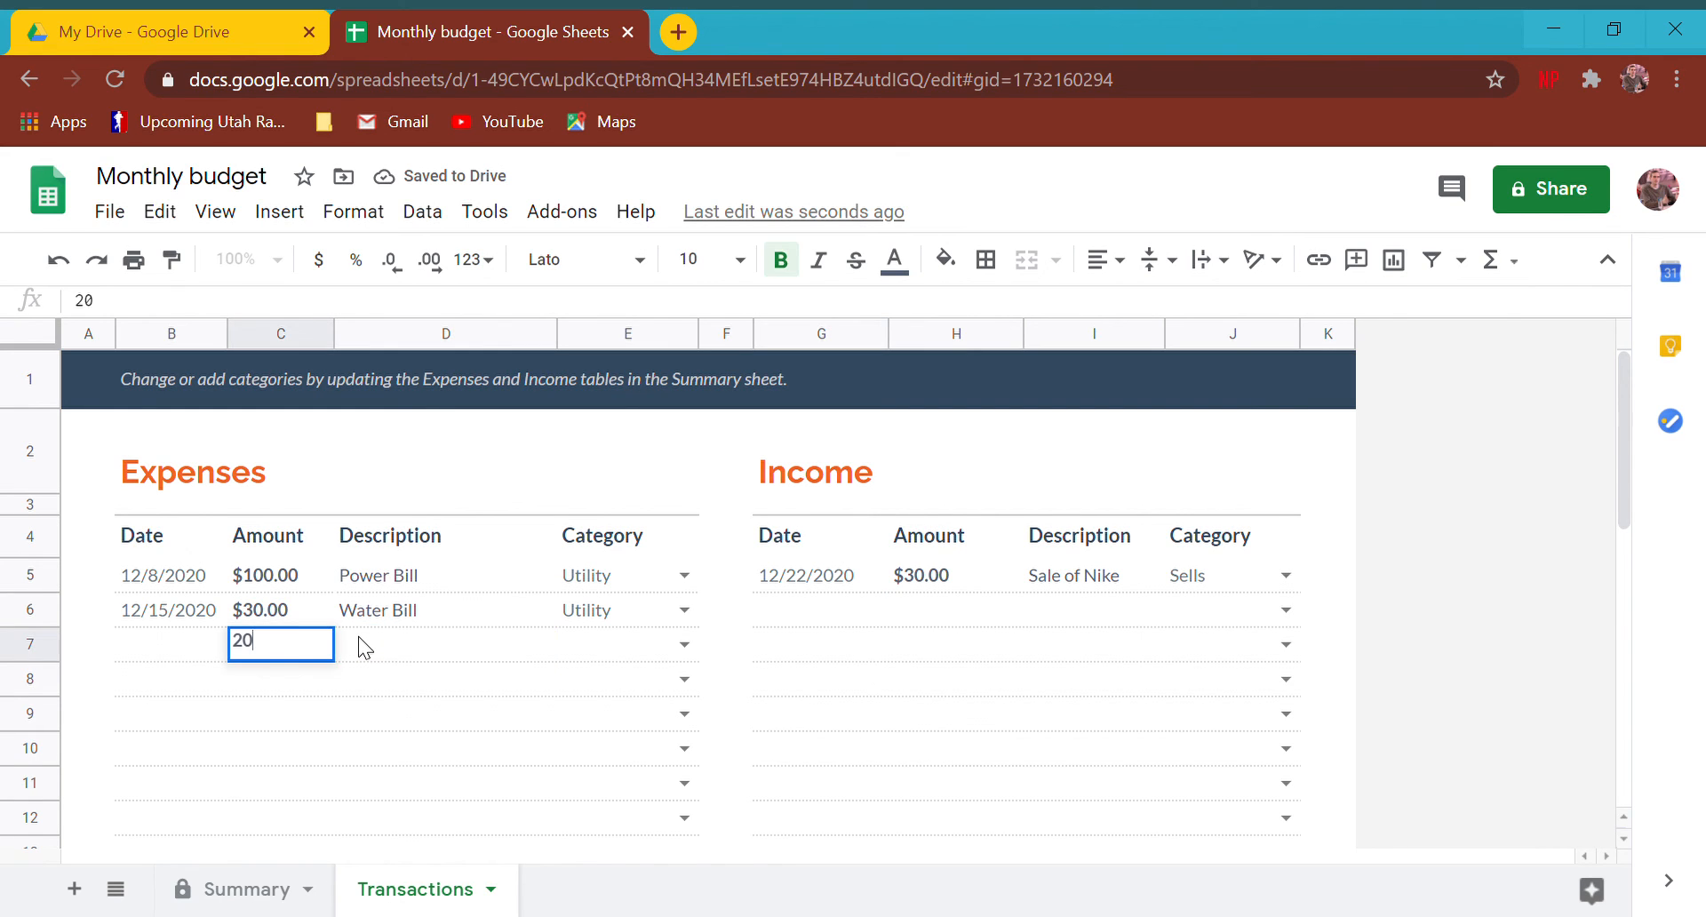
{"action": "key", "text": "Return"}
{"action": "key", "text": "Left"}
{"action": "key", "text": "Up"}
{"action": "type", "text": "12/"}
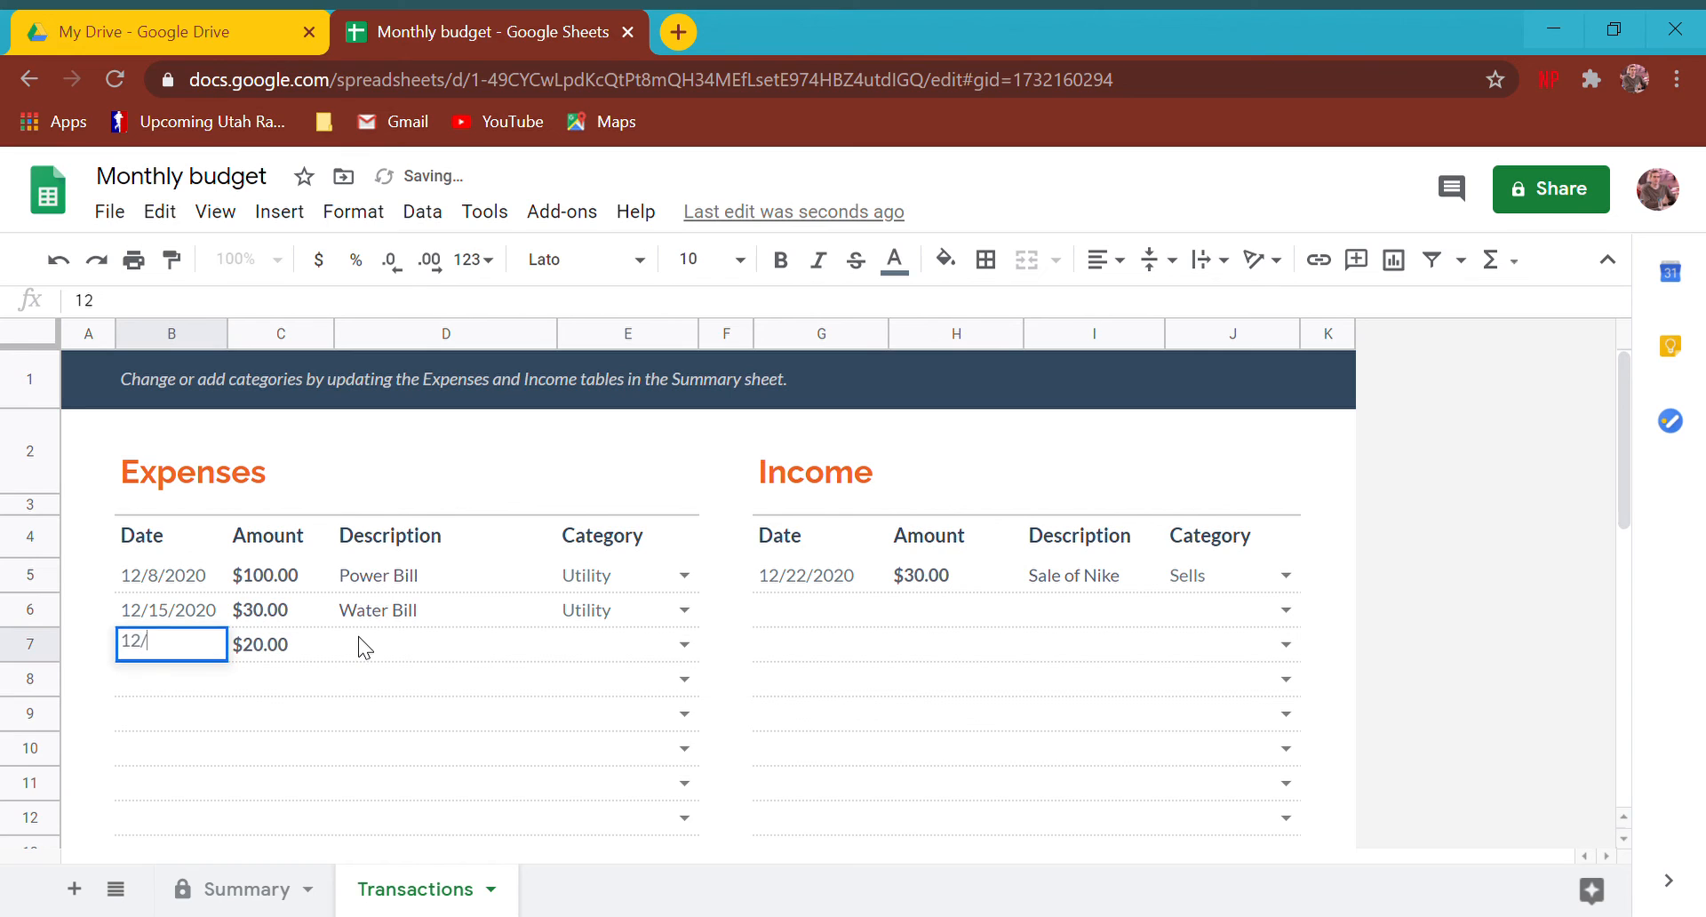
{"action": "type", "text": "3/2020"}
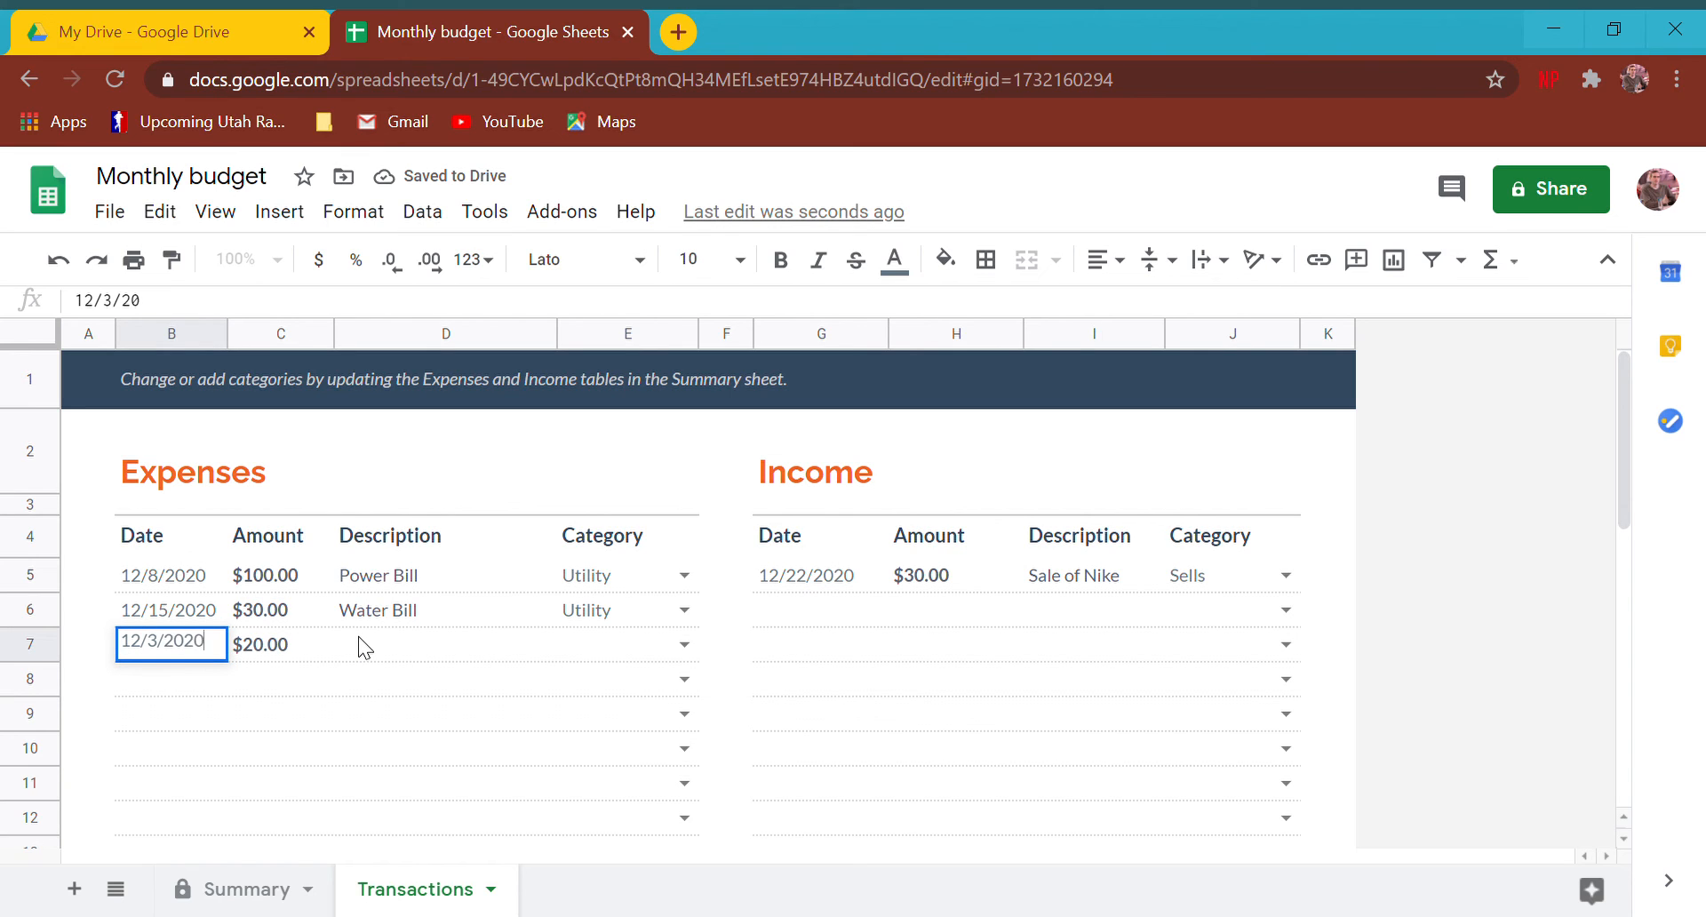
{"action": "key", "text": "Return"}
Step: Assign the 12/3/2020 expense to the Inventory category and describe it as Buy of Nike
{"action": "left_click", "coordinate": [372, 637]}
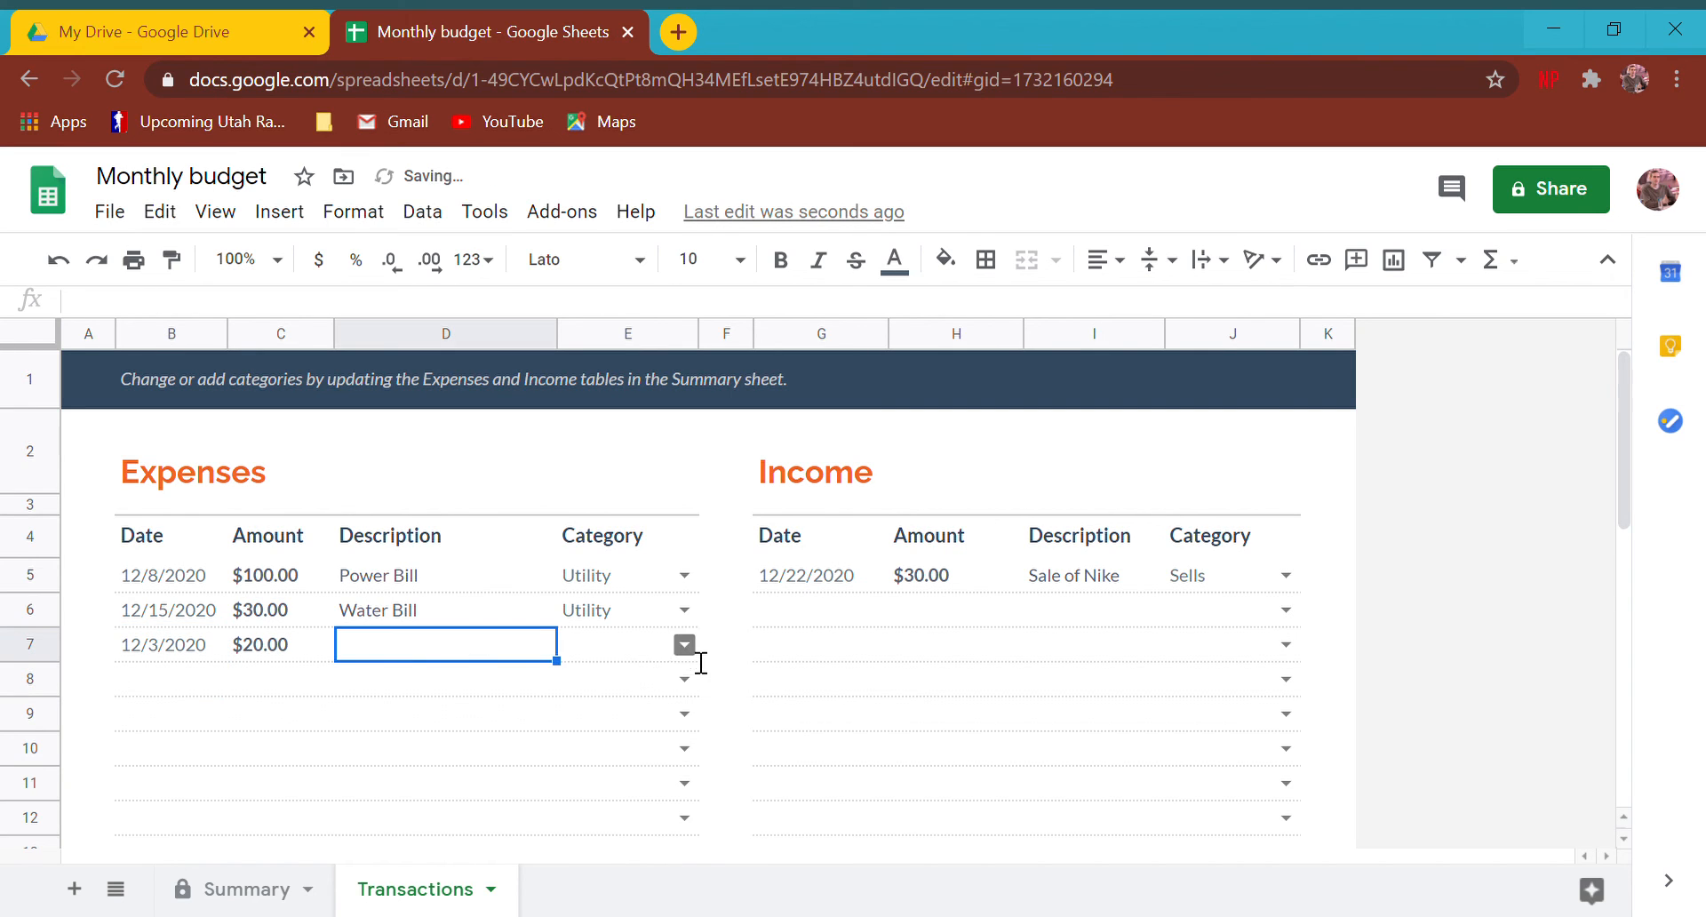
{"action": "left_click", "coordinate": [684, 646]}
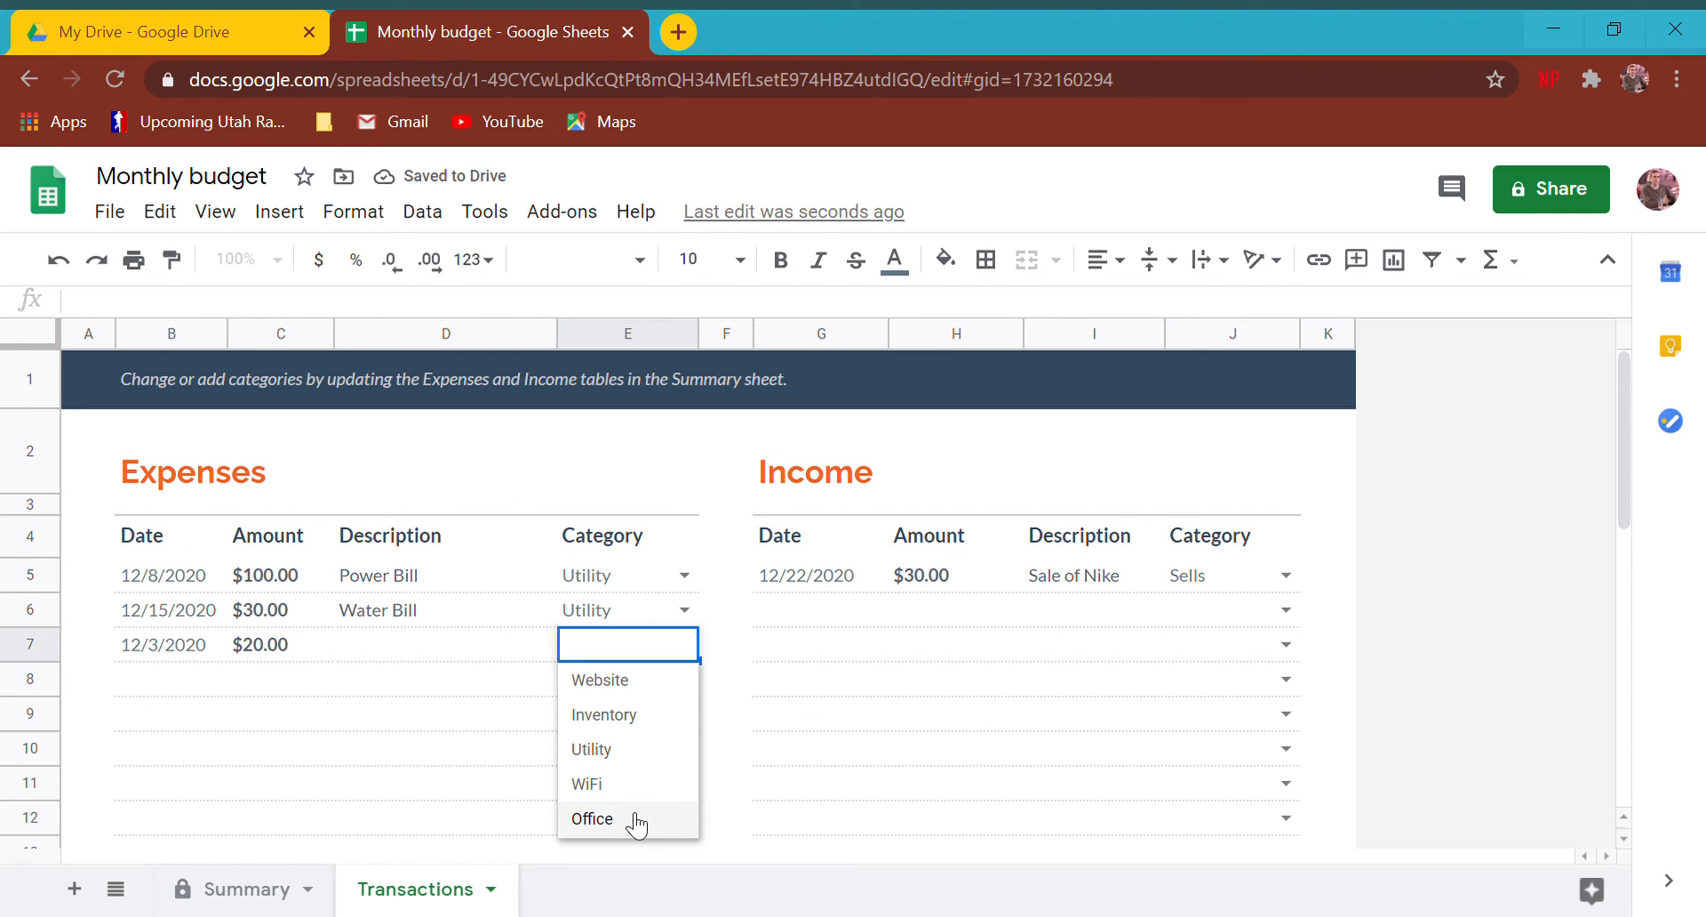
{"action": "left_click", "coordinate": [625, 720]}
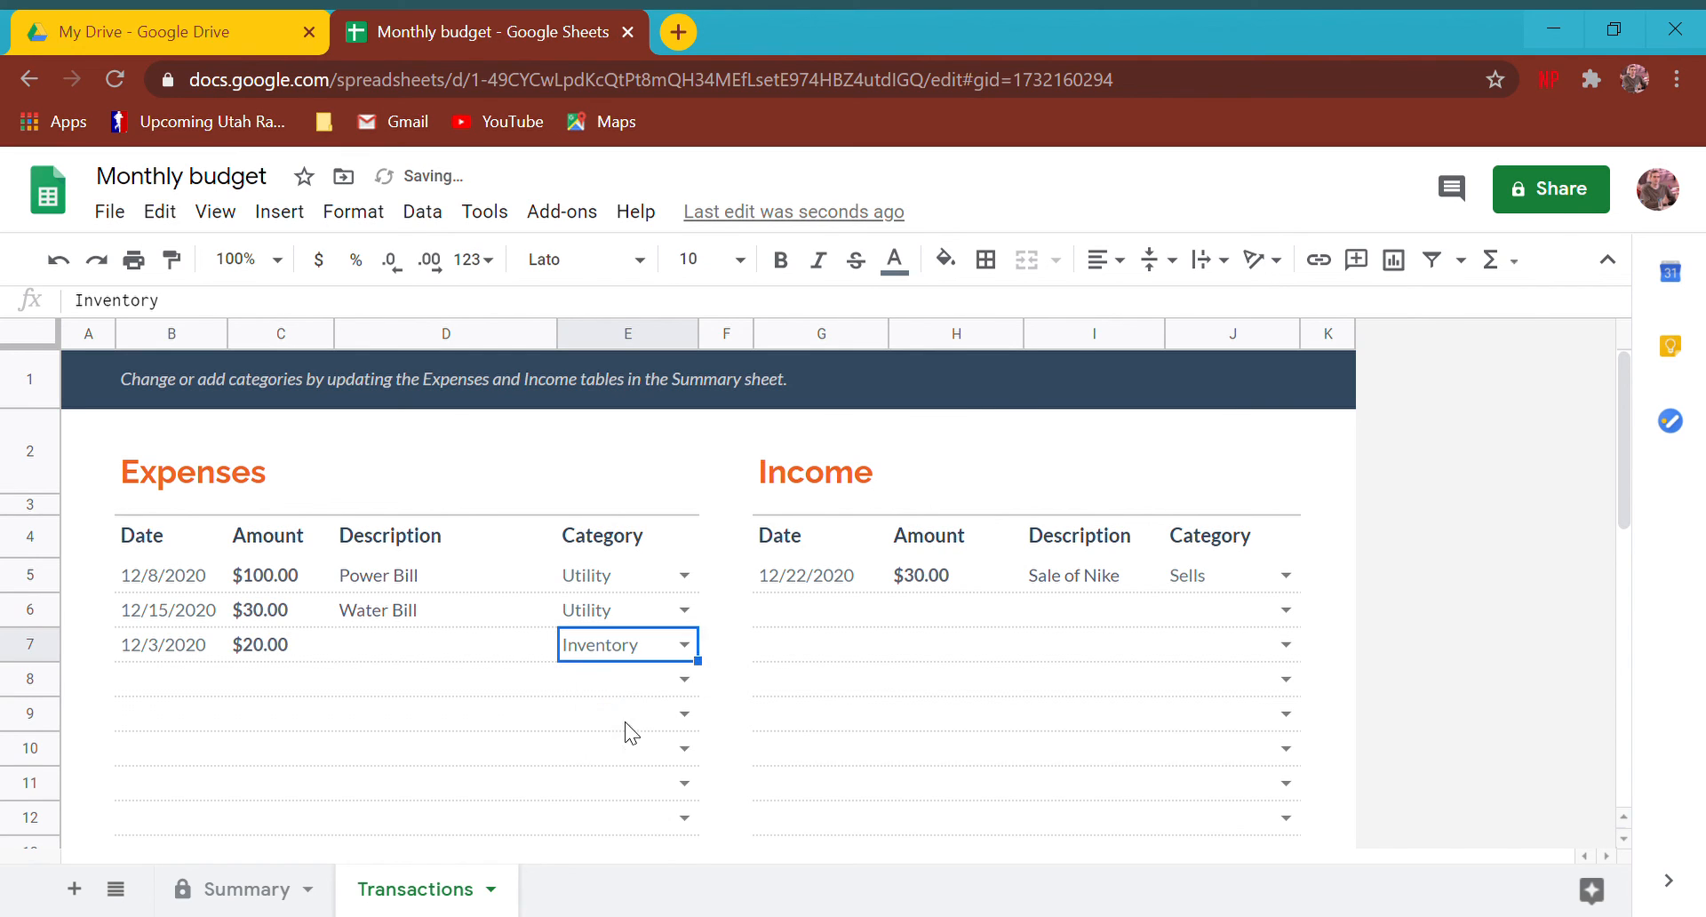
{"action": "left_click", "coordinate": [441, 643]}
{"action": "type", "text": "Buy"}
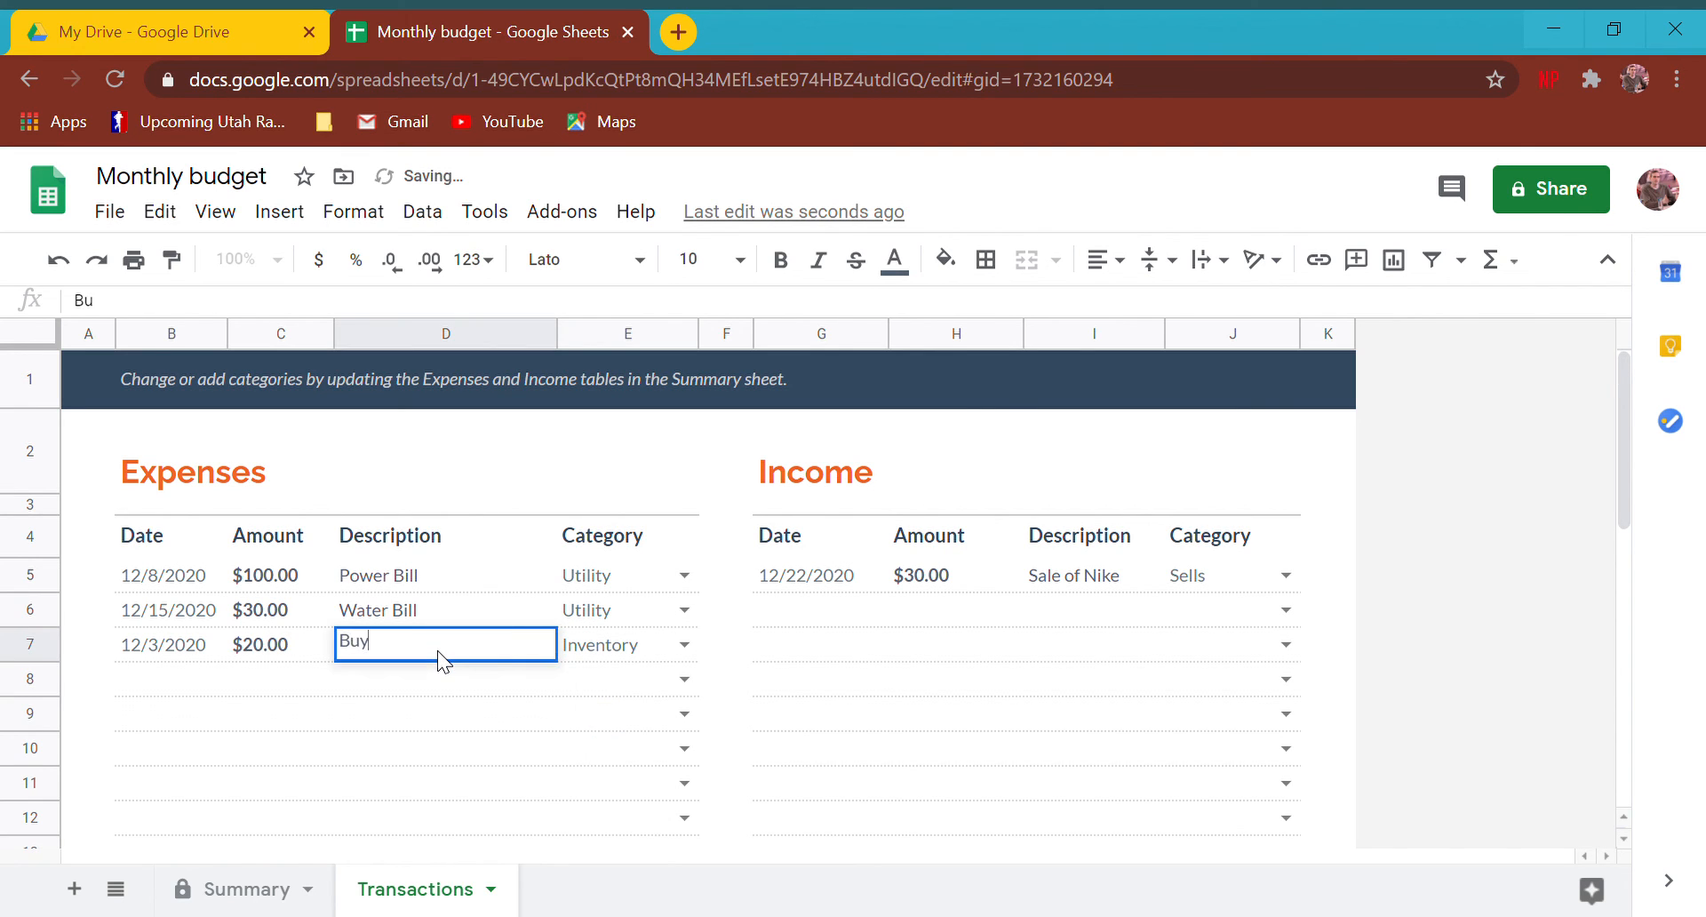
{"action": "type", "text": " of Nike"}
{"action": "key", "text": "Return"}
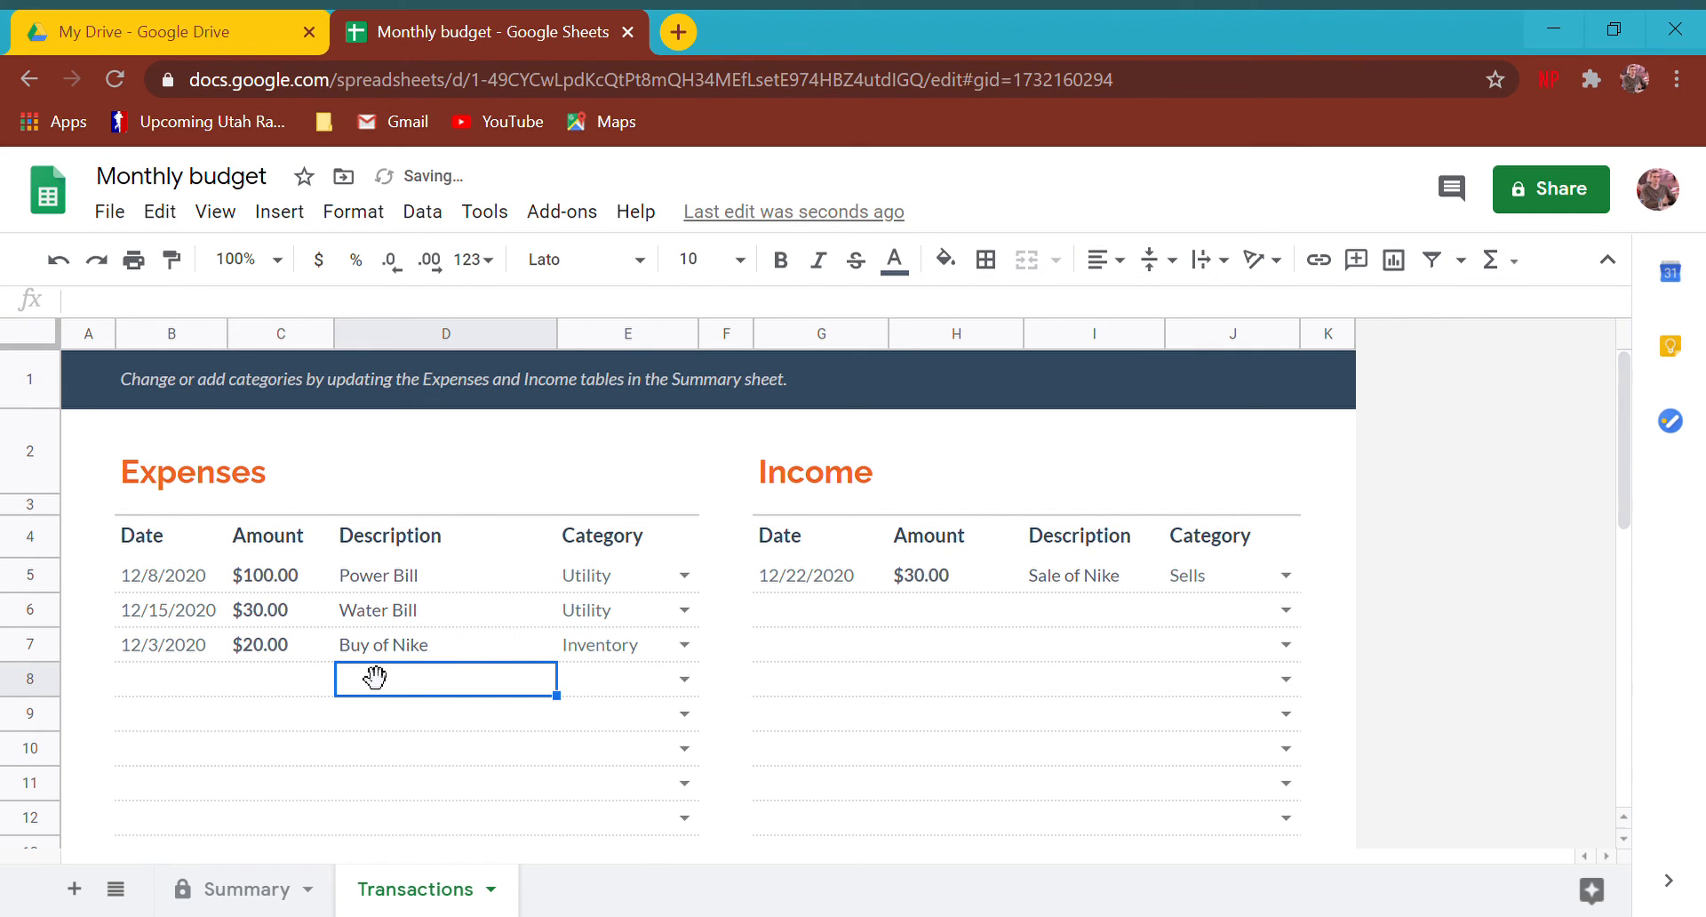
Step: Compare the dates of the Nike purchase and sale, and check the actual Sells and Inventory amounts in the Summary sheet
{"action": "left_click", "coordinate": [271, 655]}
{"action": "left_click", "coordinate": [204, 656]}
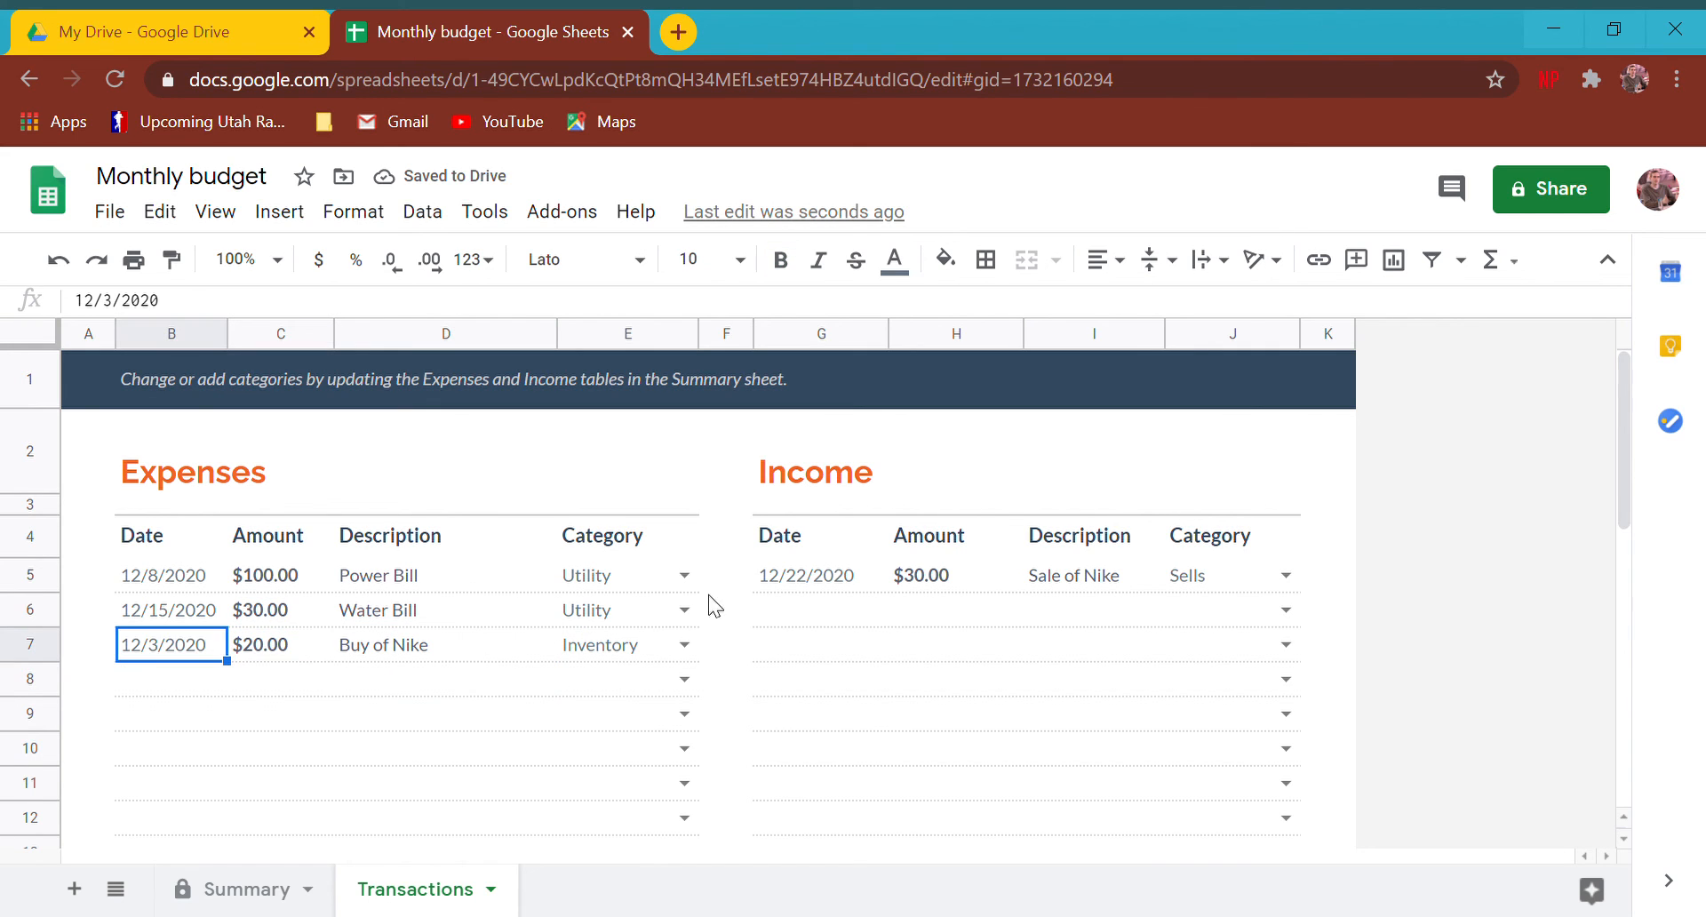
{"action": "left_click", "coordinate": [817, 584]}
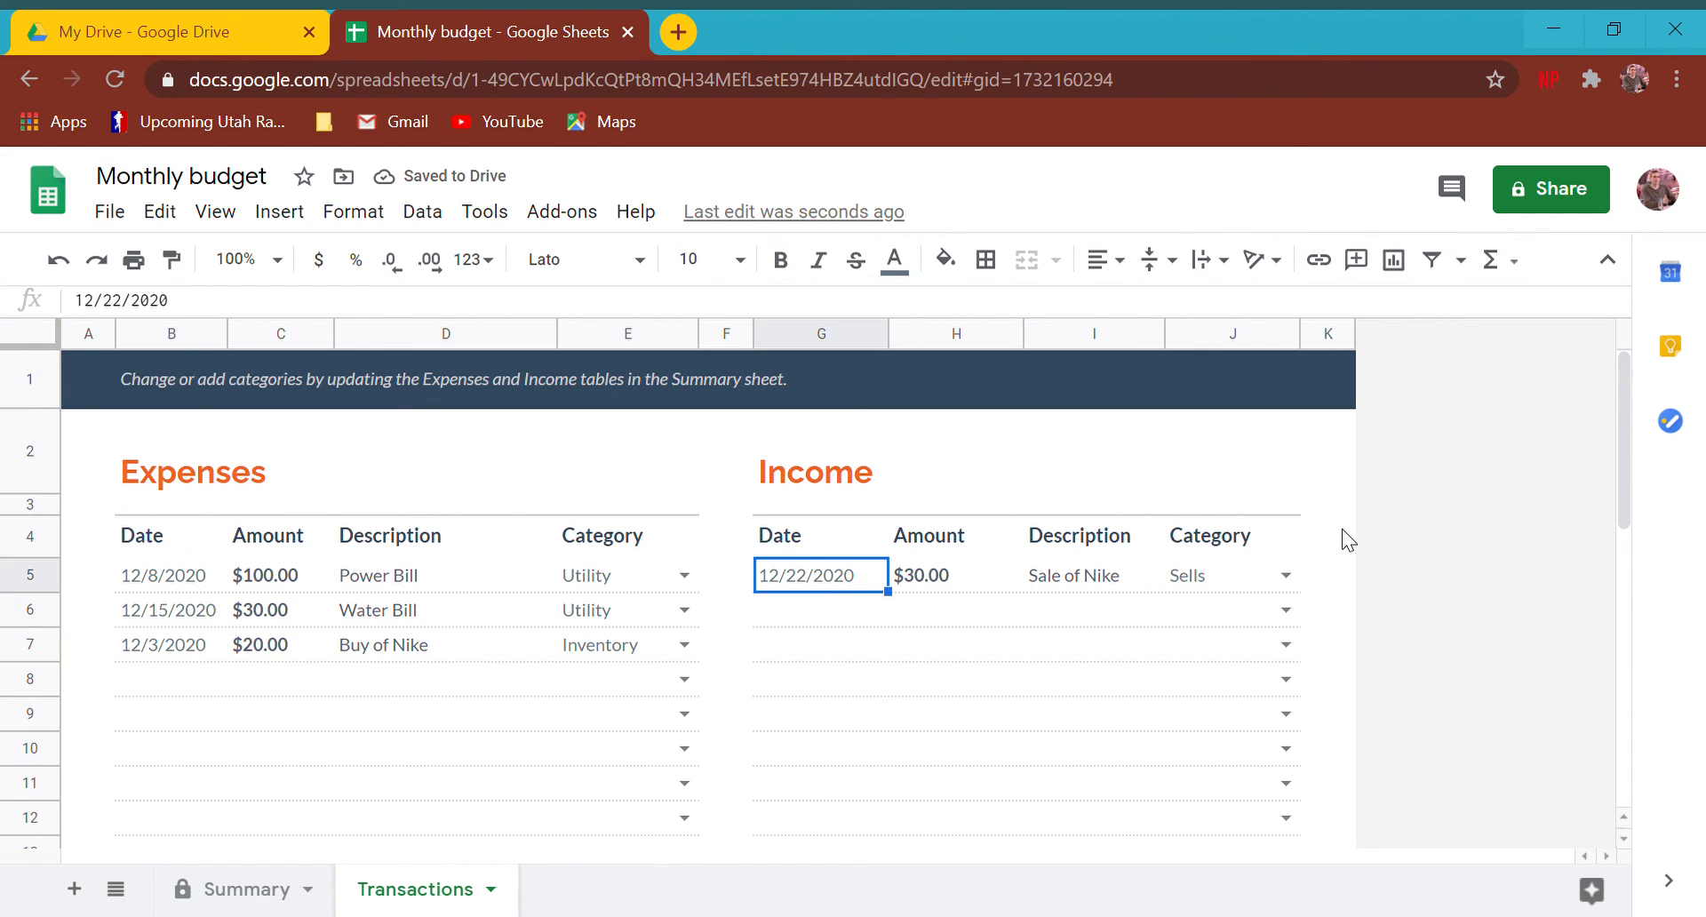
{"action": "left_click", "coordinate": [246, 890]}
{"action": "left_click", "coordinate": [1039, 527]}
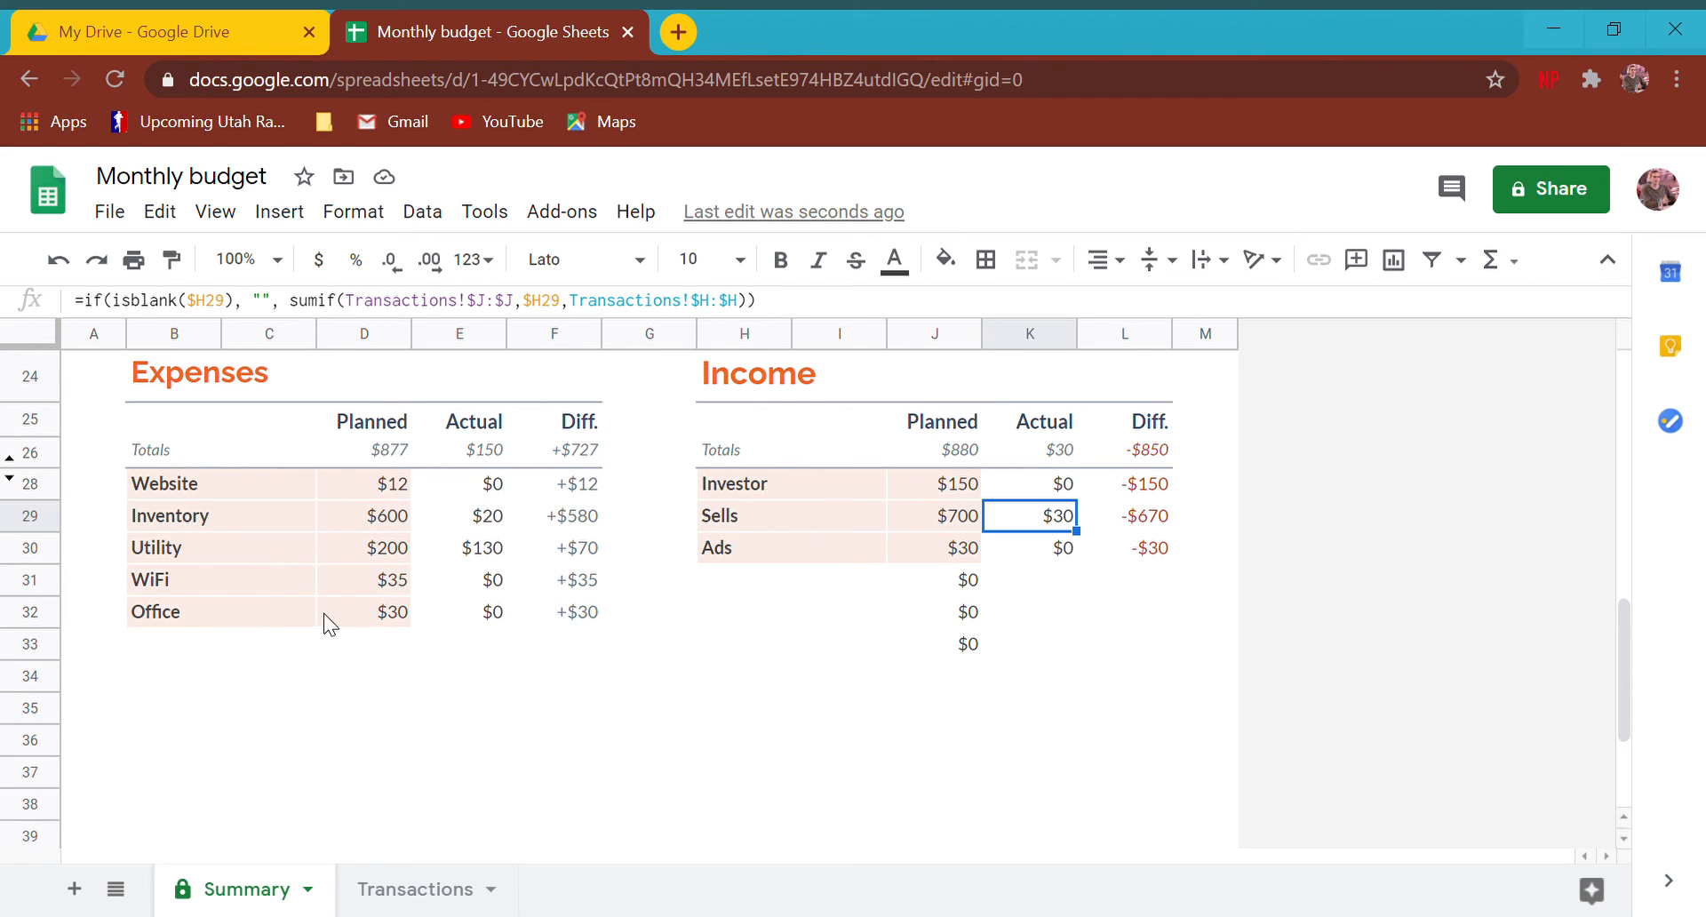
{"action": "left_click", "coordinate": [488, 517]}
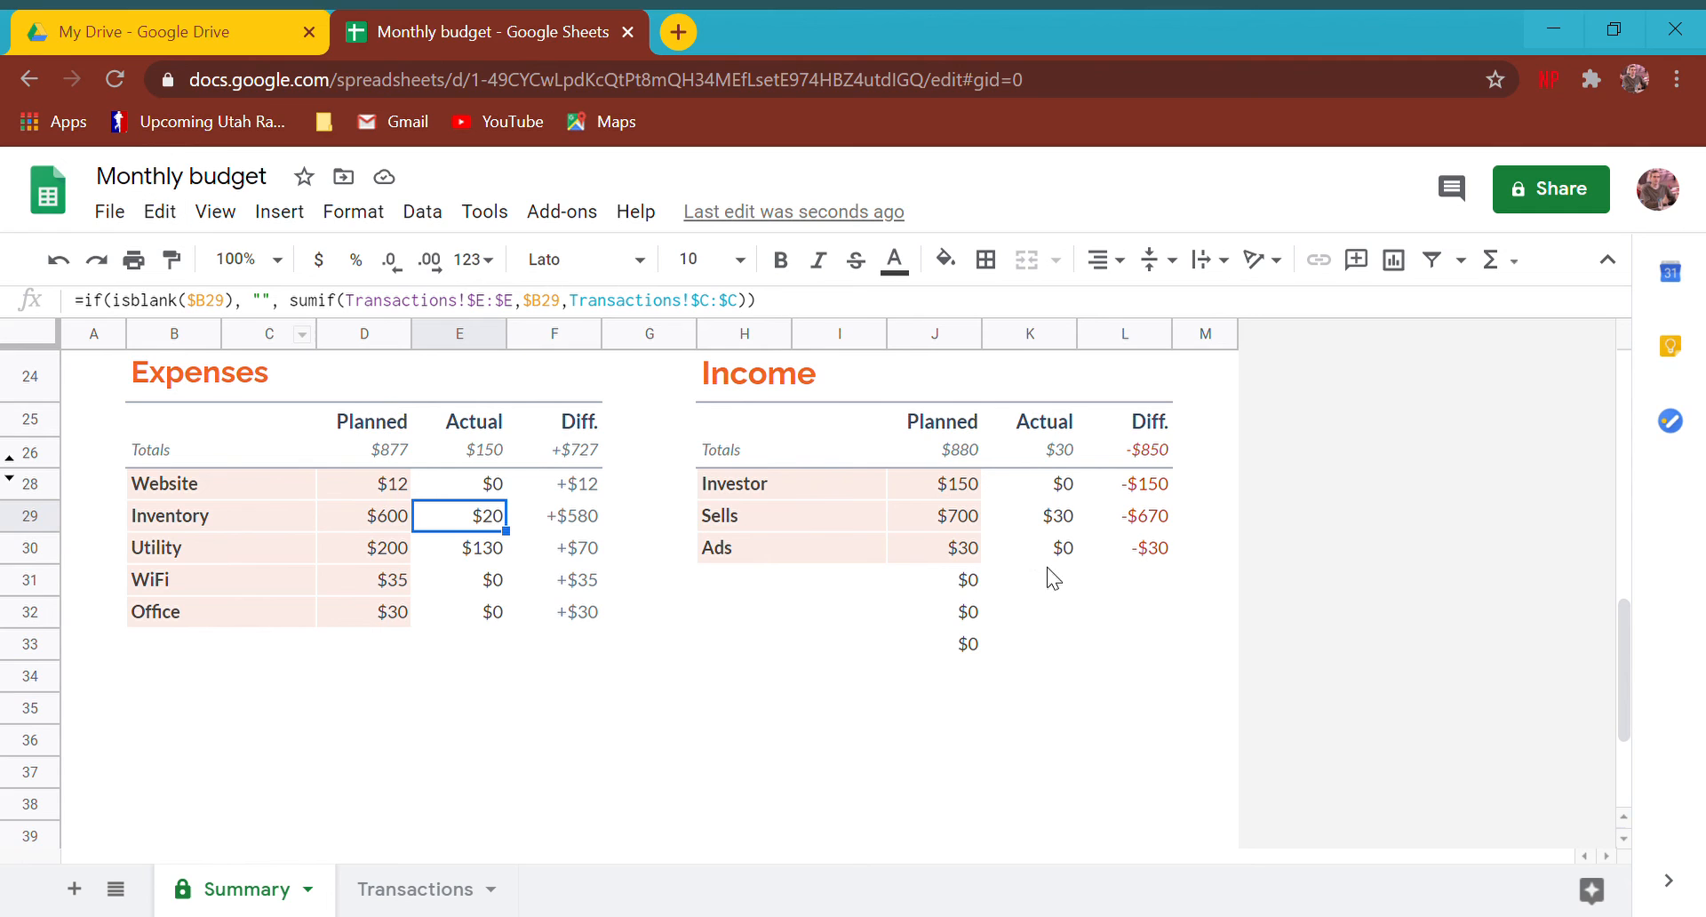
Step: Add a second income transaction in the Transactions sheet described as Grandma's Check and assign it to the Investor category
{"action": "left_click", "coordinate": [407, 892]}
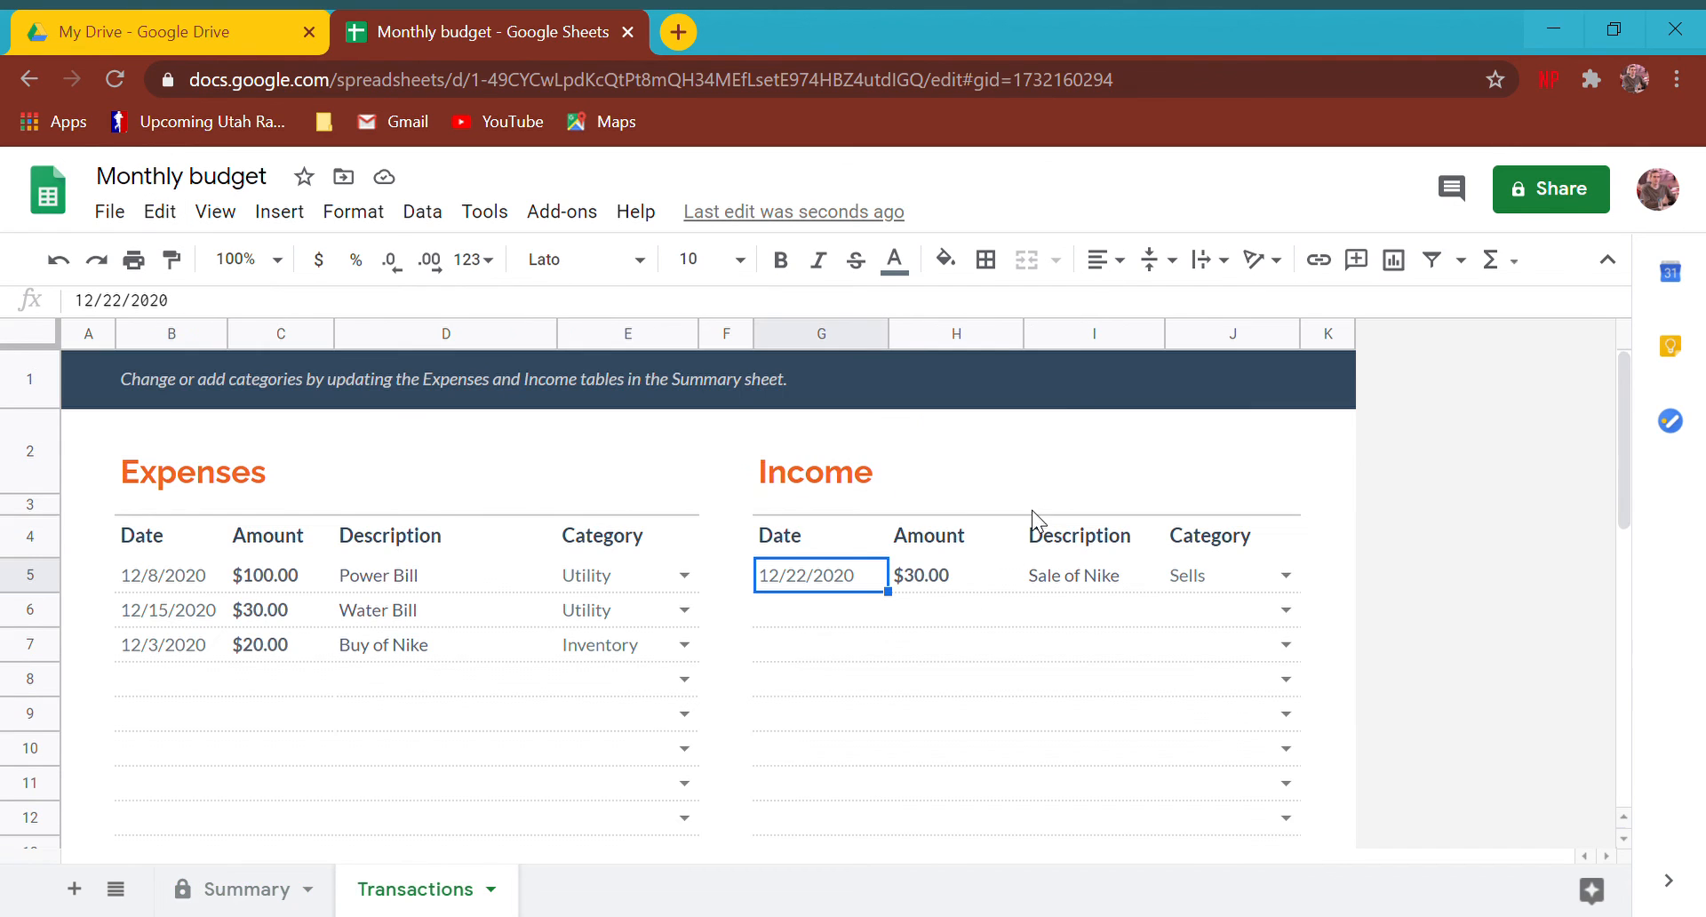
{"action": "left_click", "coordinate": [1053, 617]}
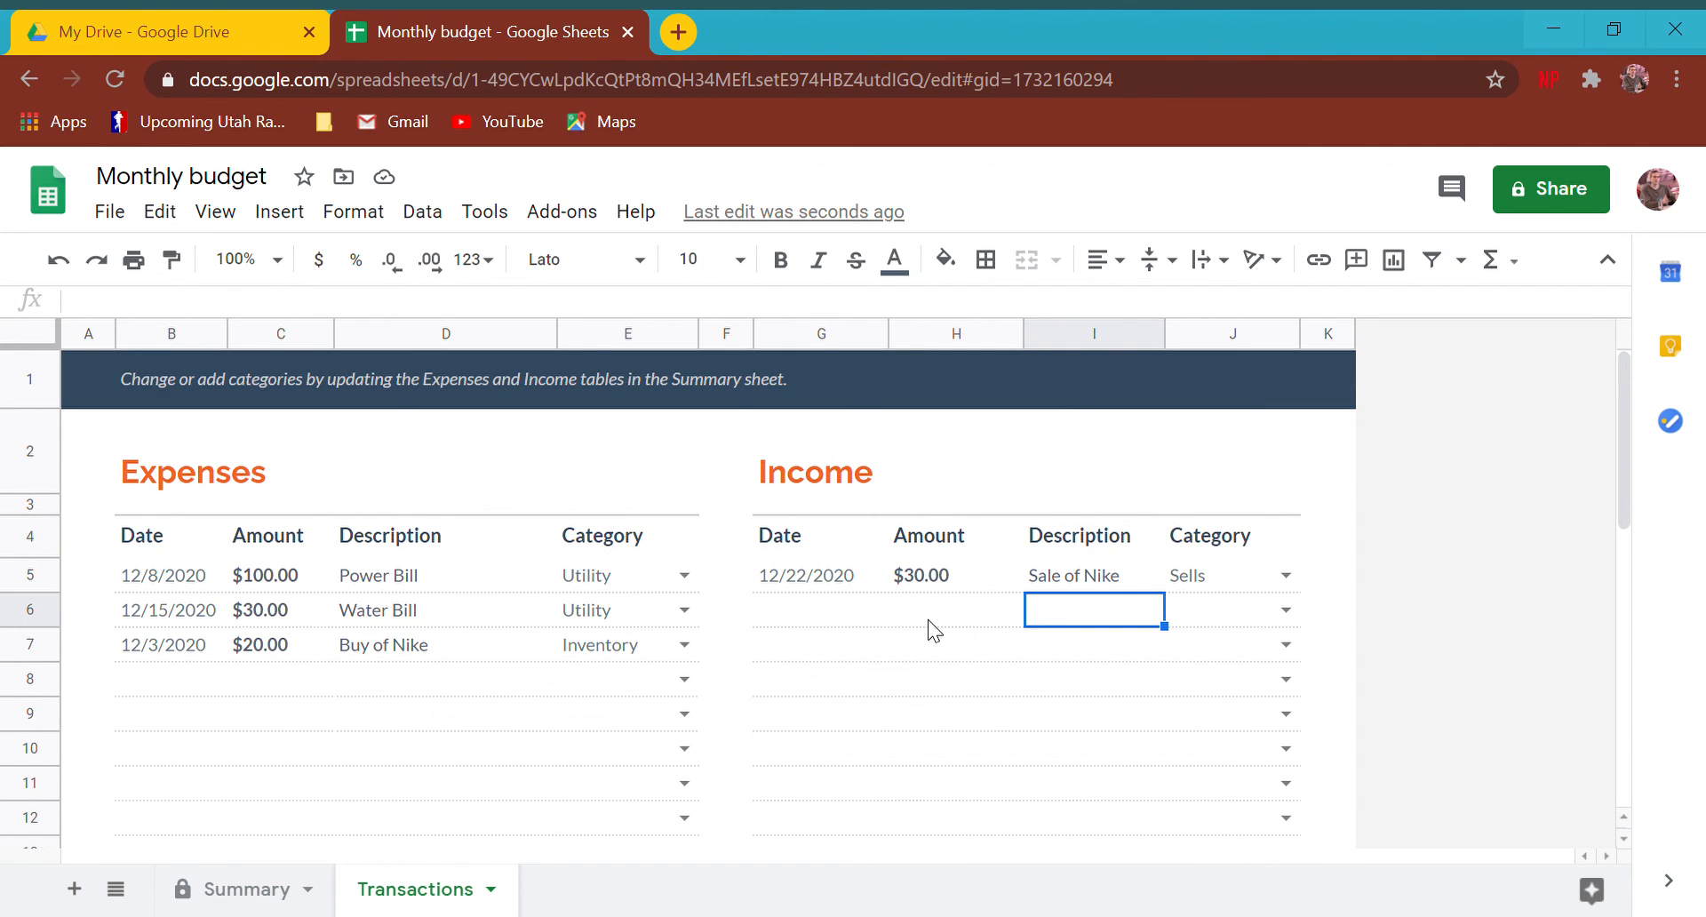
{"action": "type", "text": "Grandma's Check"}
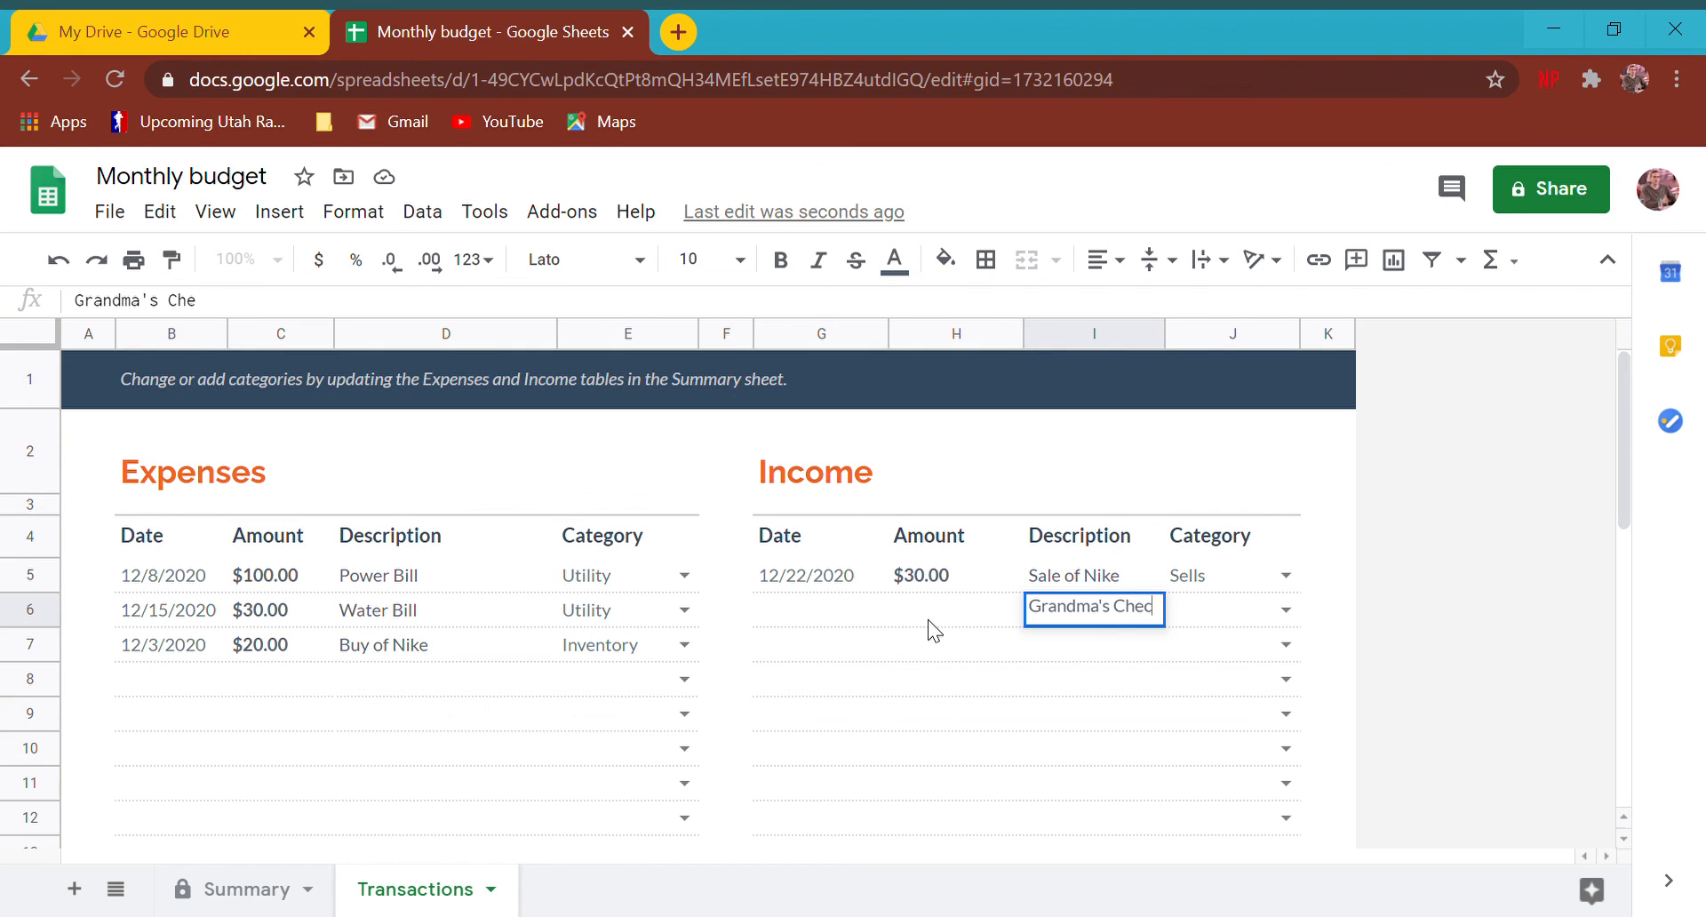
{"action": "key", "text": "Return"}
{"action": "left_click", "coordinate": [1286, 609]}
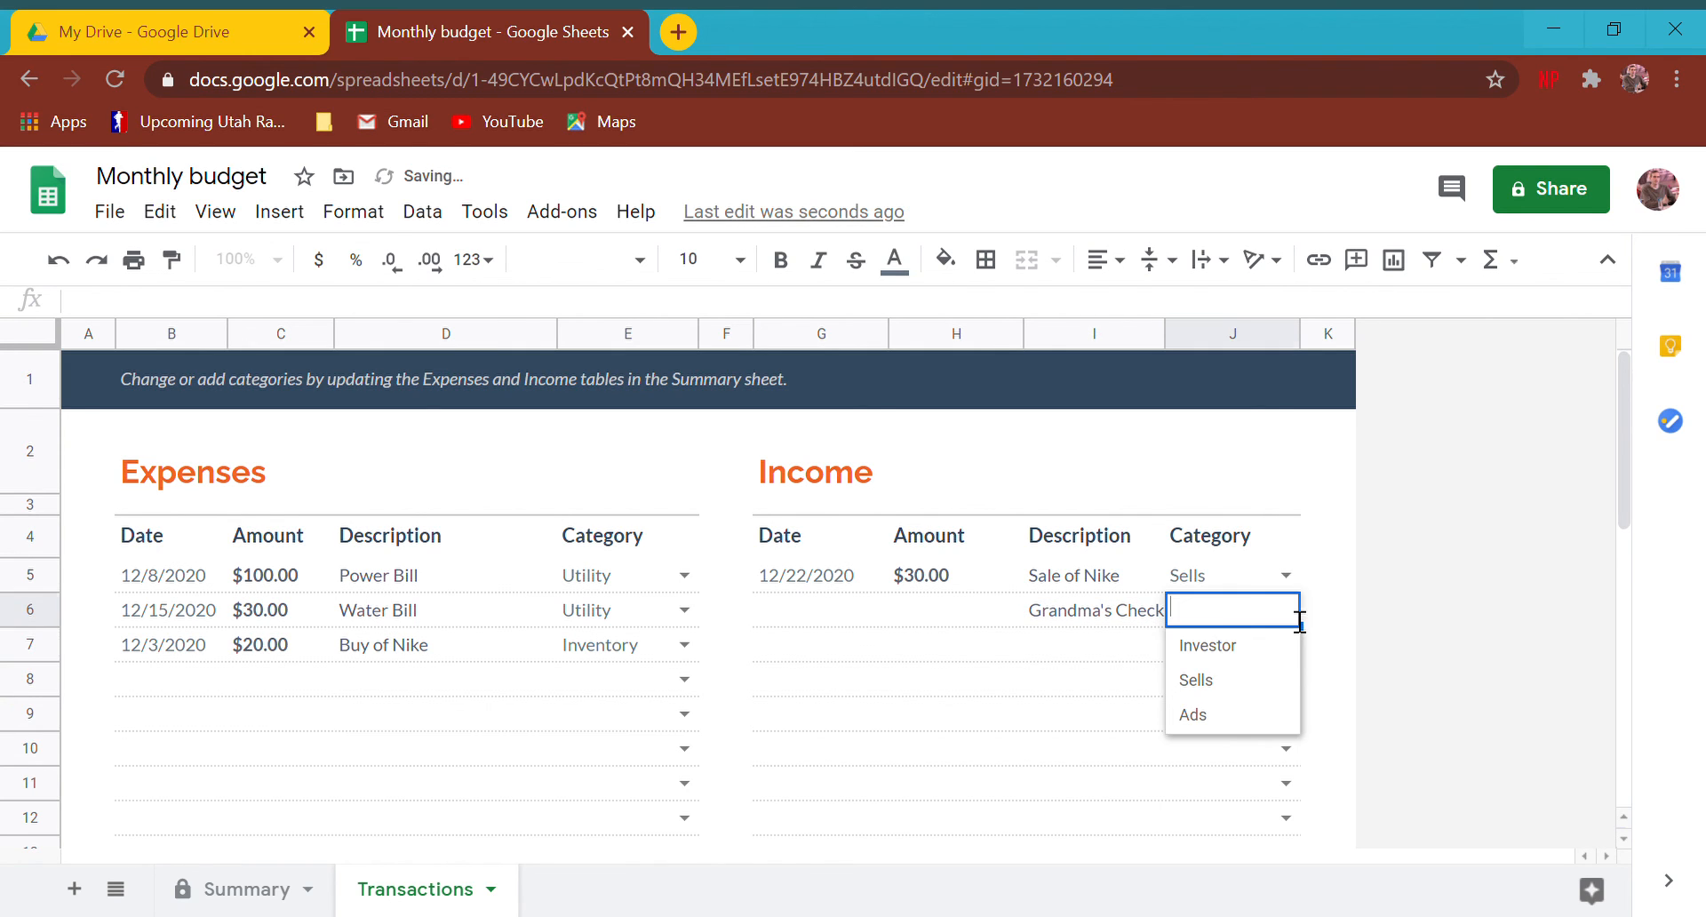
{"action": "left_click", "coordinate": [1262, 645]}
Step: Set the date of the Grandma's Check income to 12/15/2020
{"action": "left_click", "coordinate": [939, 613]}
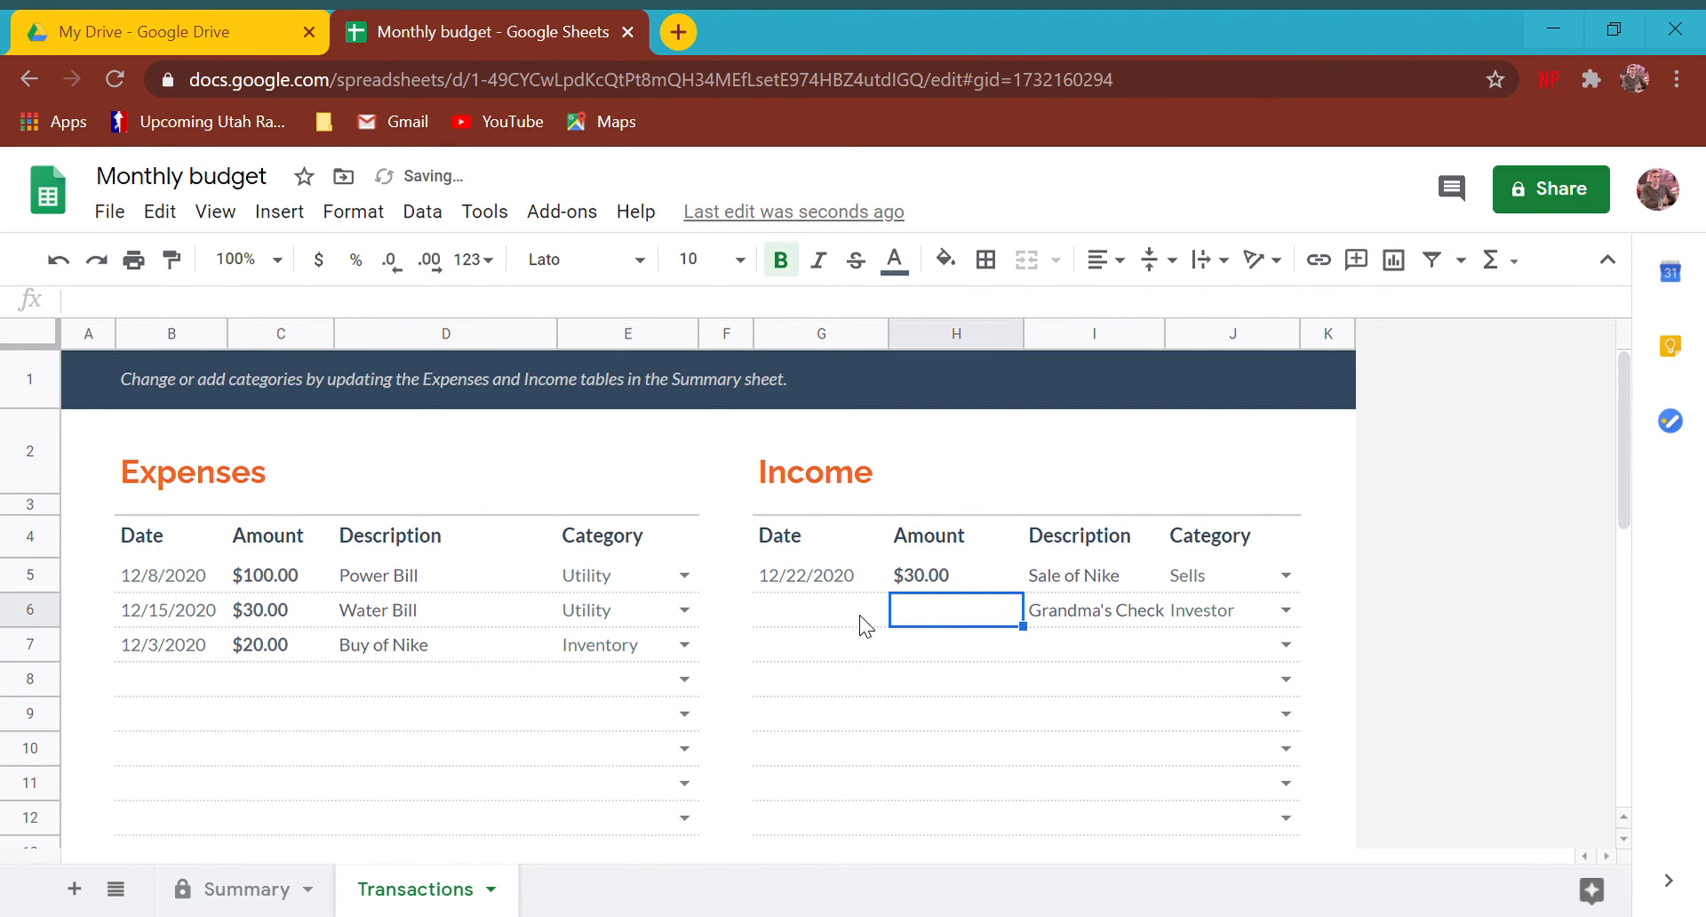
{"action": "left_click", "coordinate": [822, 610]}
{"action": "type", "text": "12/"}
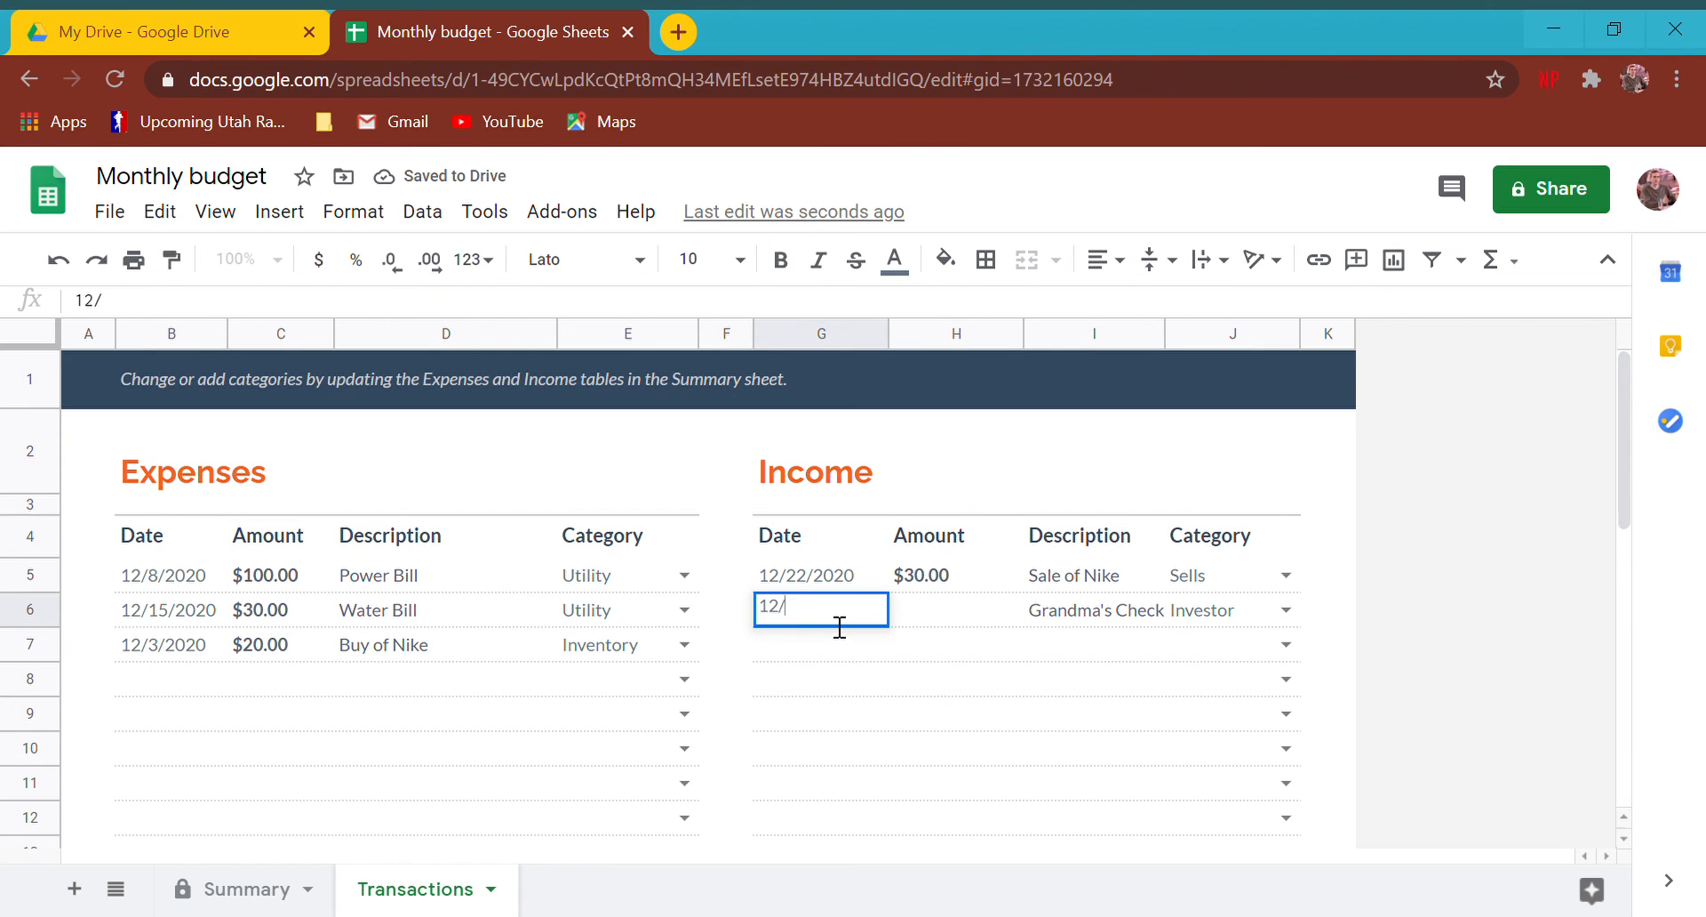
{"action": "type", "text": "15/2020"}
{"action": "key", "text": "Return"}
{"action": "left_click", "coordinate": [825, 613]}
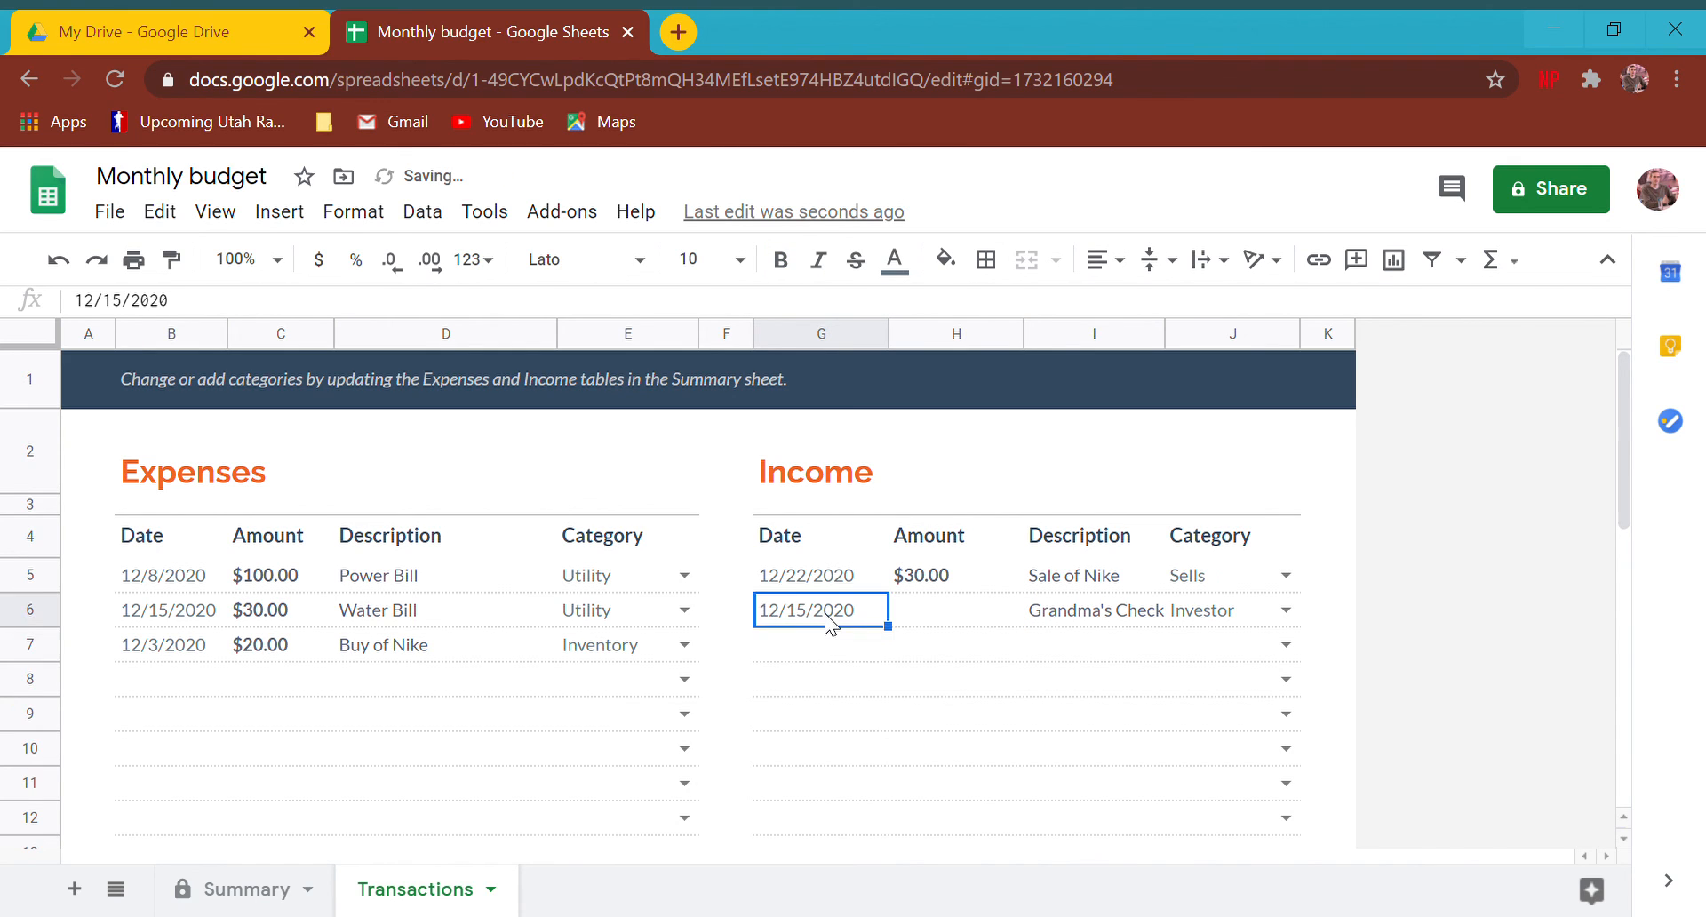
Step: Set the amount of the Grandma's Check income to $50.00
{"action": "key", "text": "Tab"}
{"action": "type", "text": "$5"}
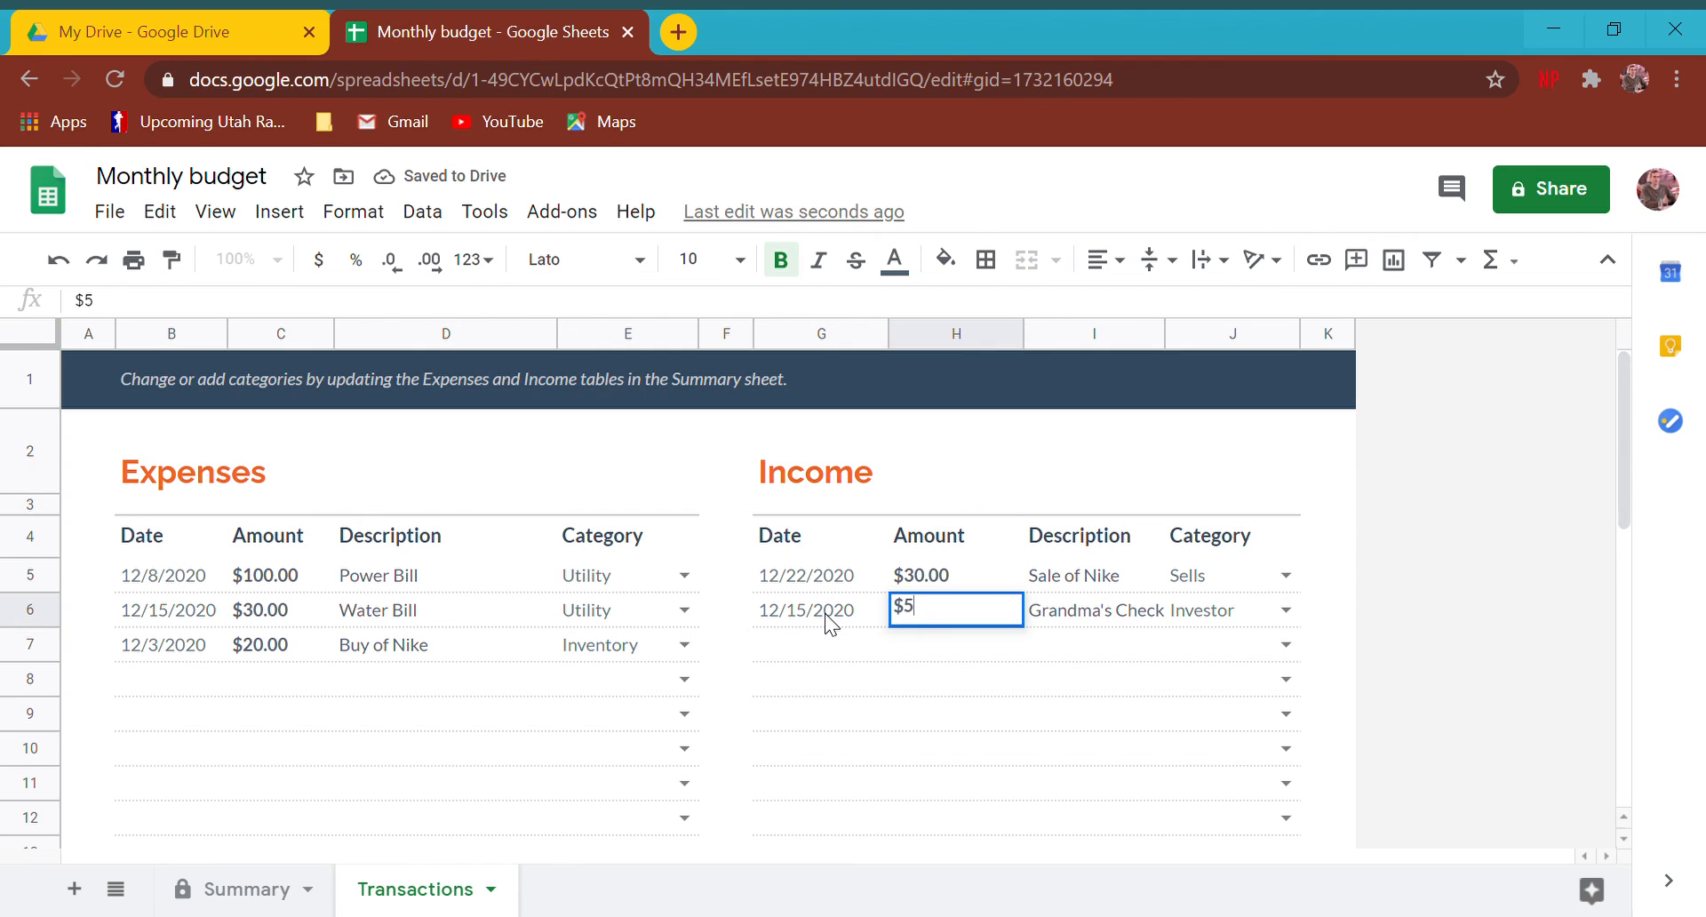
{"action": "type", "text": "0.00"}
{"action": "key", "text": "Return"}
{"action": "left_click", "coordinate": [814, 653]}
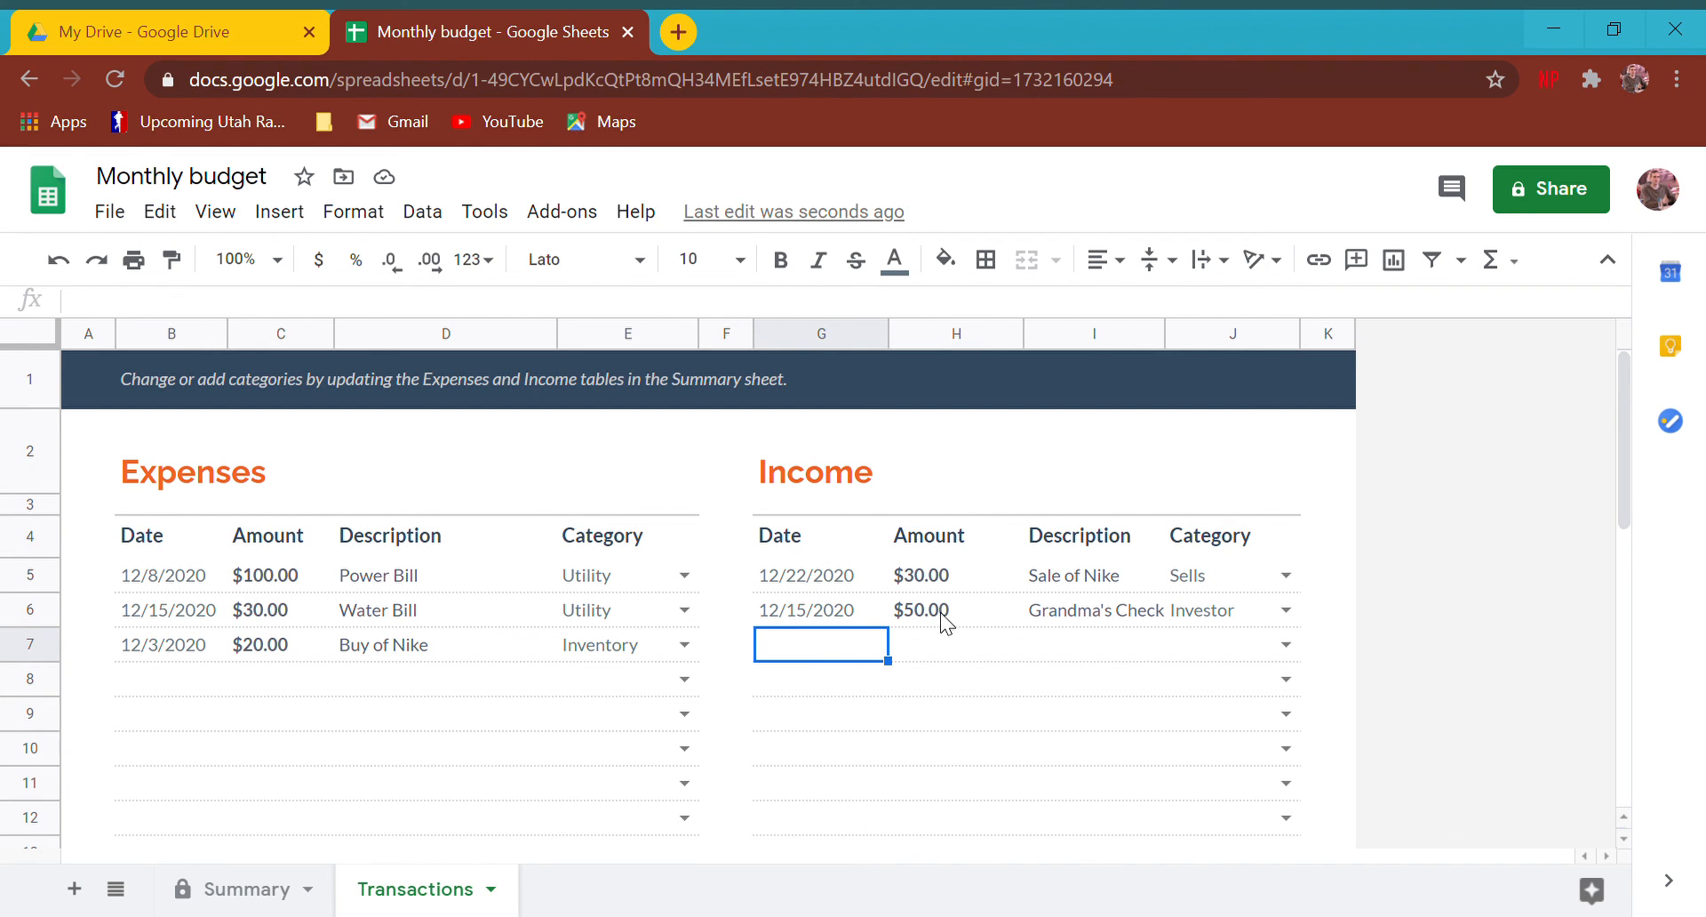
Step: Examine the Investor row's planned, actual and difference amounts and the other categories in the Summary sheet's Income table
{"action": "left_click", "coordinate": [236, 887]}
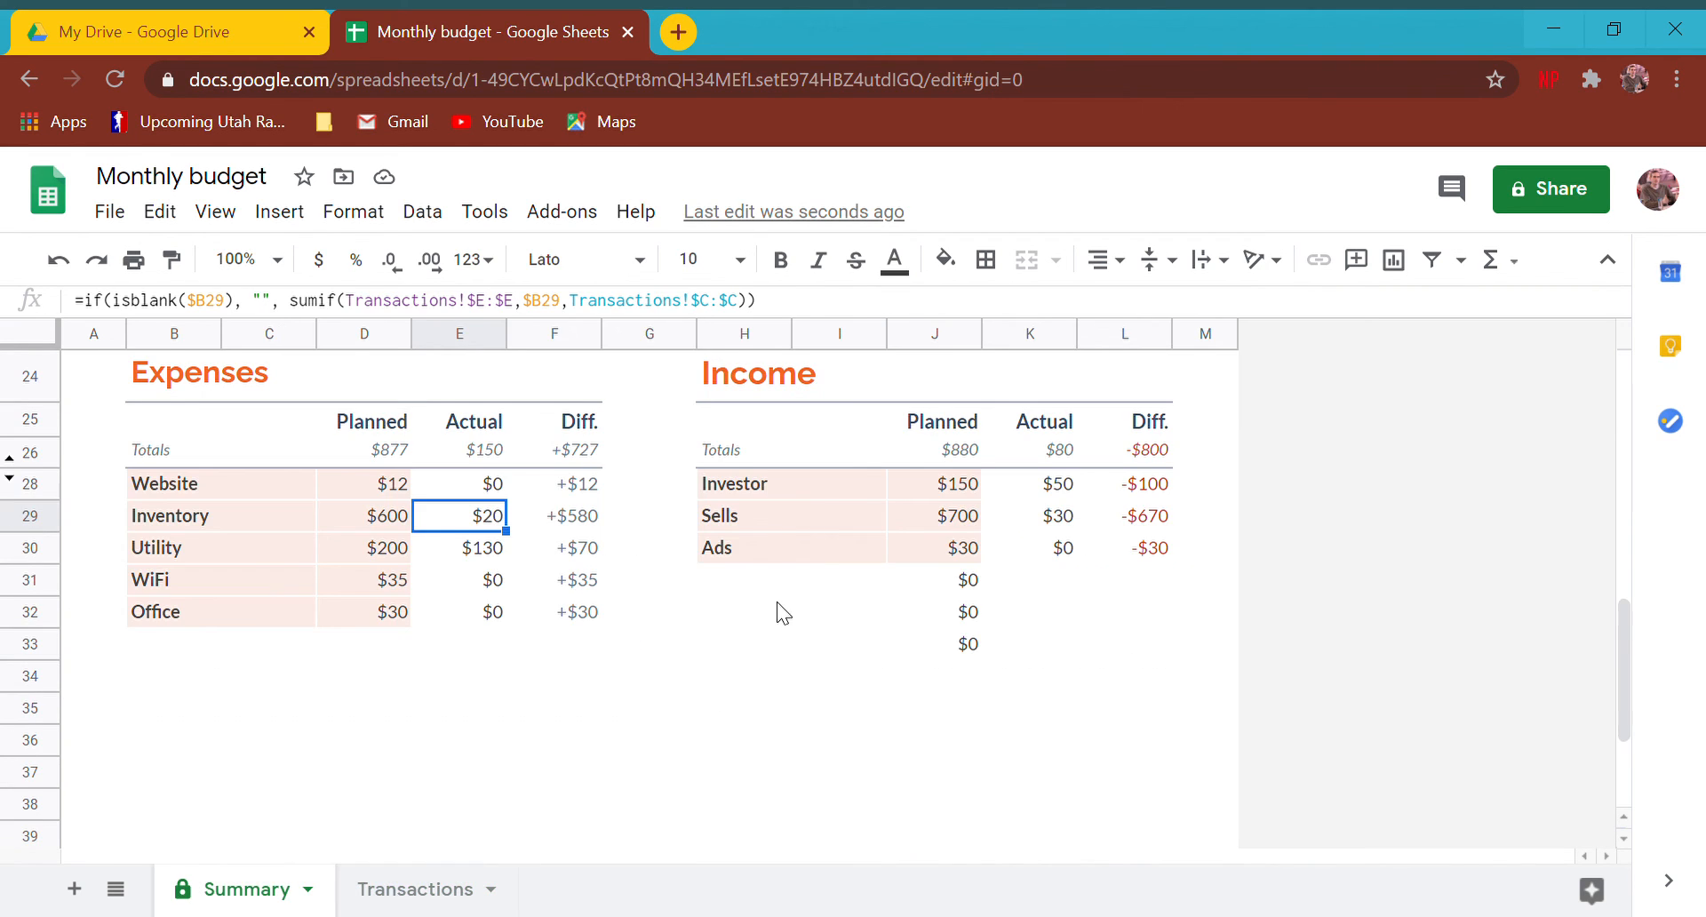
{"action": "left_click", "coordinate": [899, 493]}
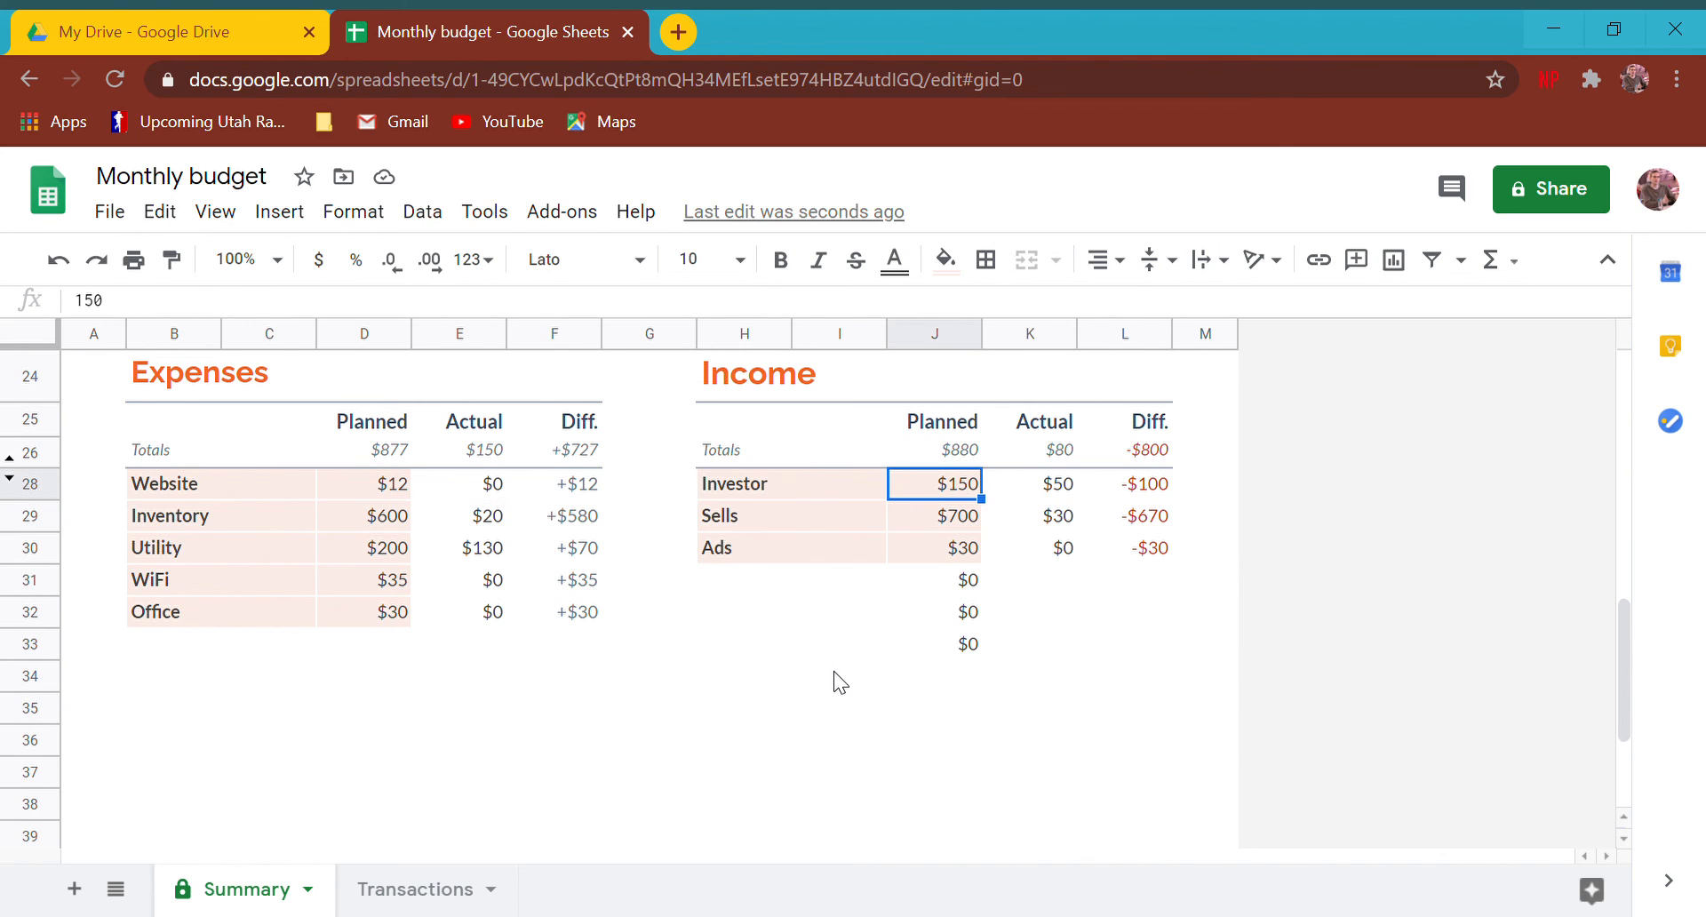
{"action": "left_click", "coordinate": [1102, 492]}
{"action": "left_click", "coordinate": [1032, 494]}
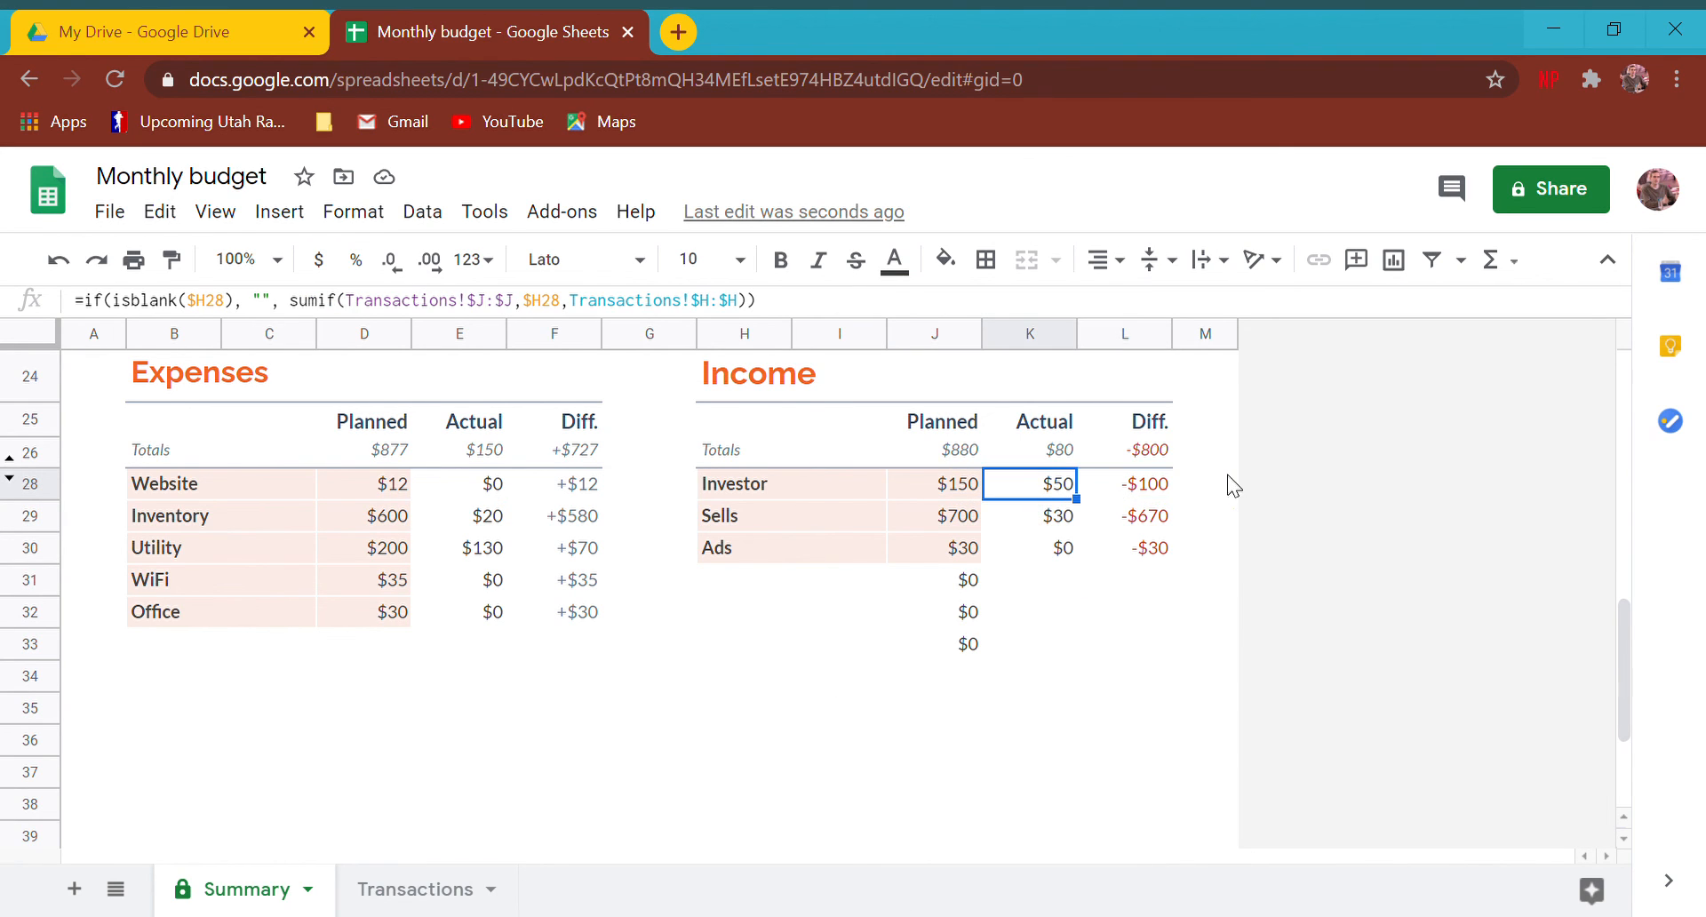
{"action": "left_click", "coordinate": [1161, 494]}
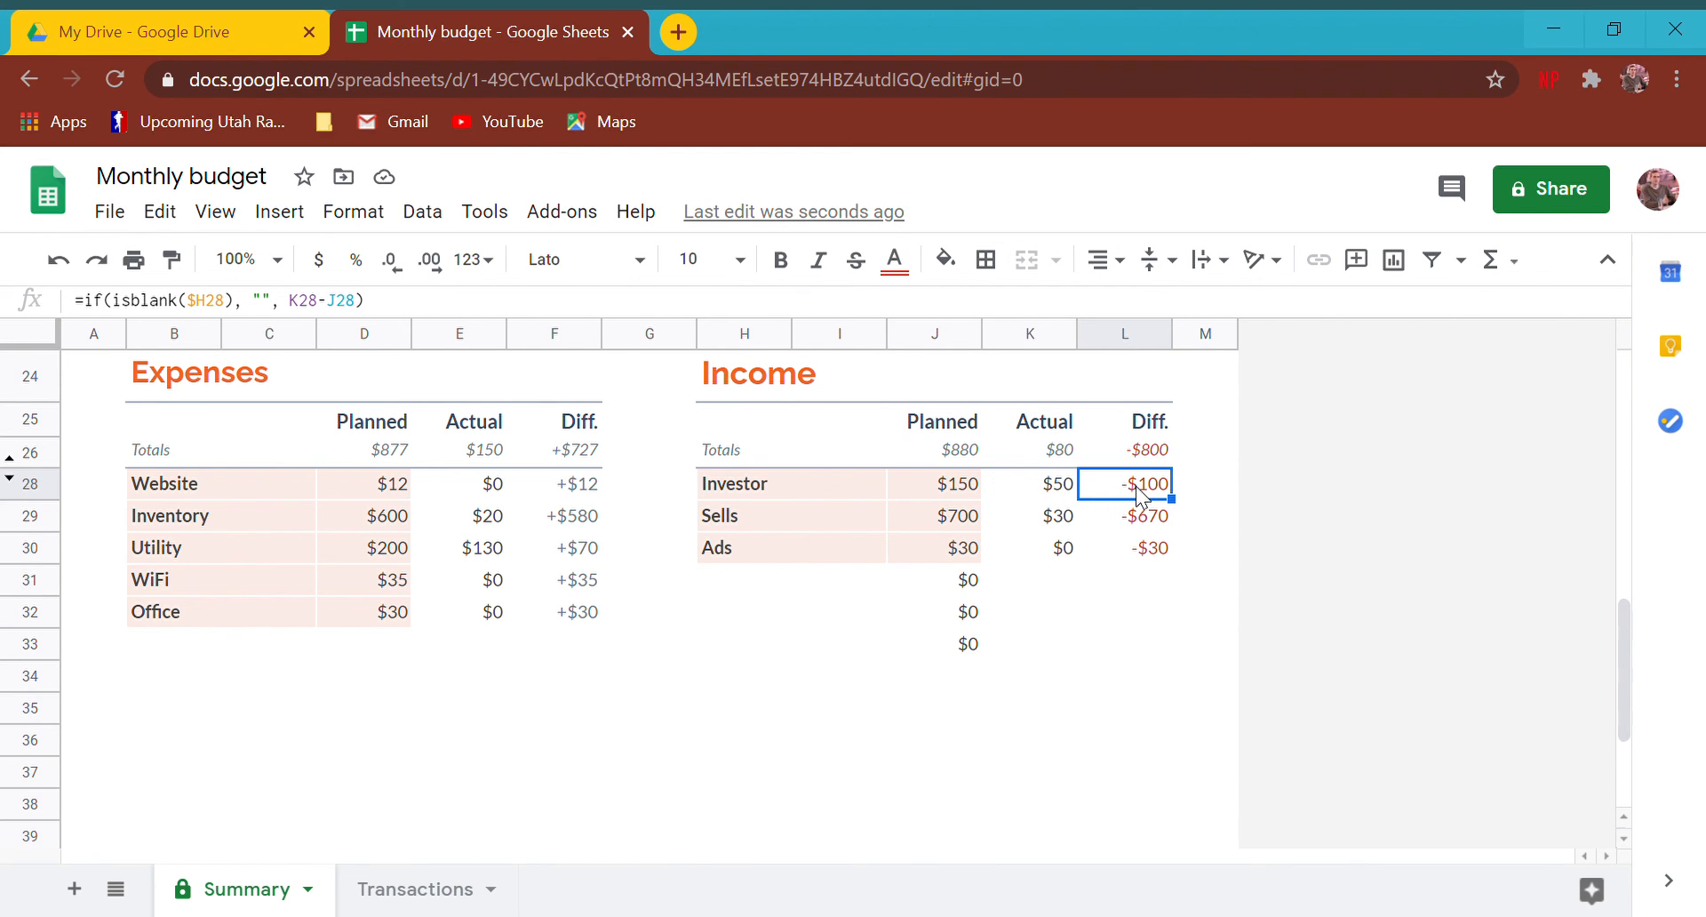
{"action": "left_click", "coordinate": [793, 546]}
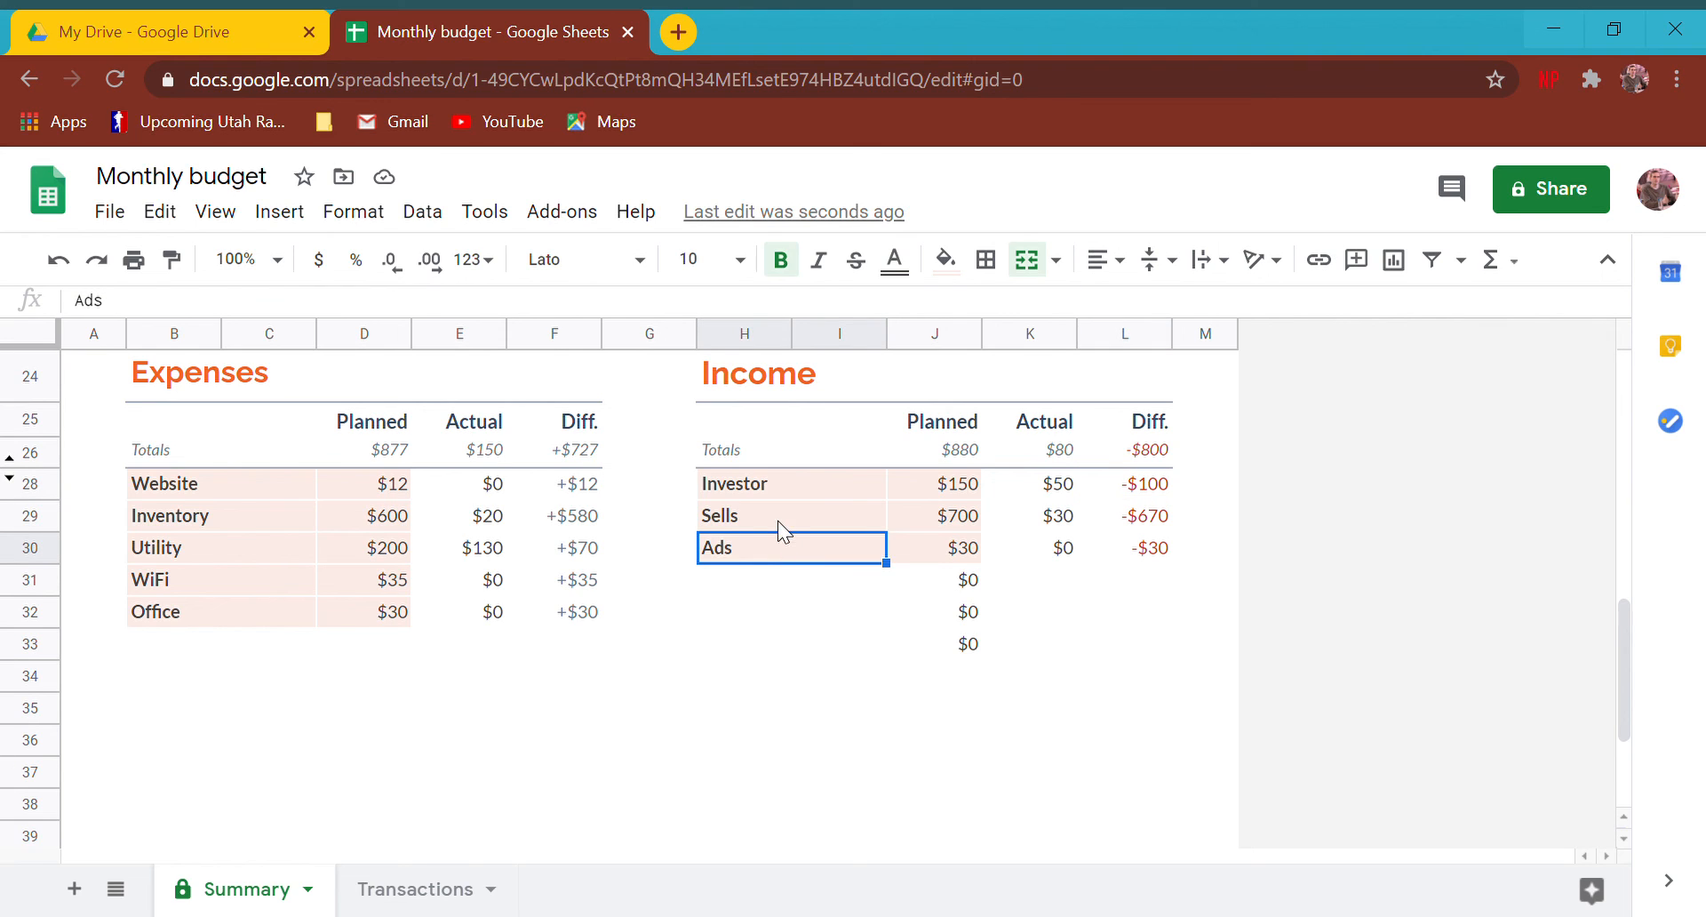
{"action": "left_click", "coordinate": [777, 520]}
{"action": "left_click", "coordinate": [764, 580]}
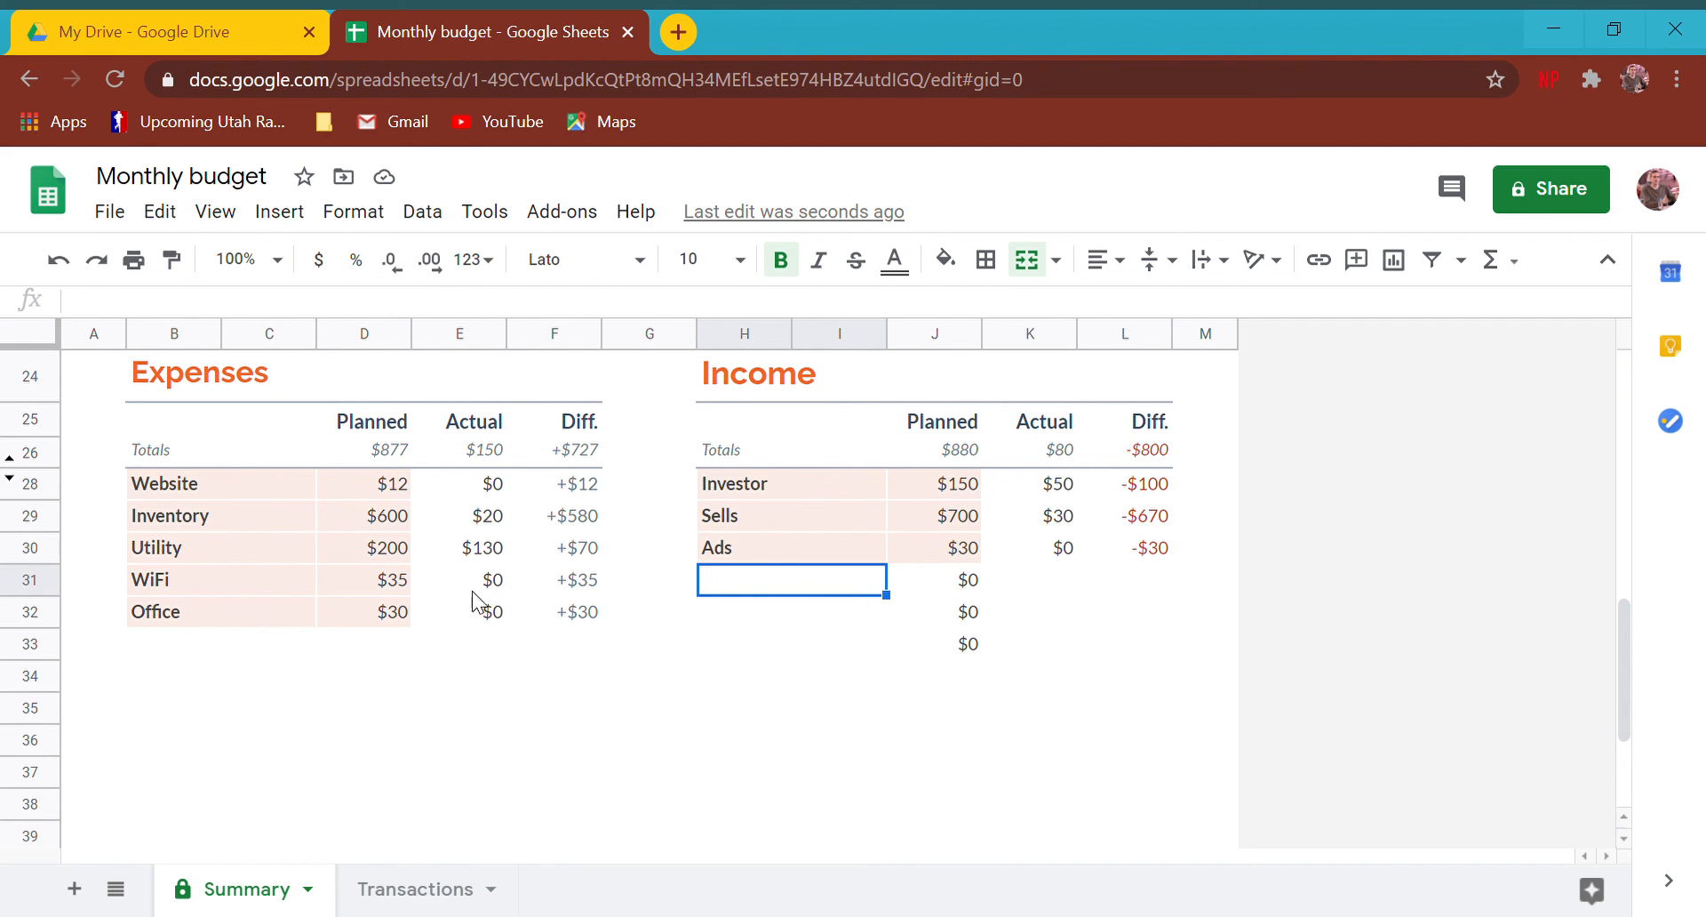
Step: Review the Summary sheet's editing note, the end balance, the change in total savings and the amount saved this month
{"action": "scroll", "coordinate": [484, 595], "scroll_direction": "up", "scroll_amount": 10}
{"action": "left_click", "coordinate": [958, 403]}
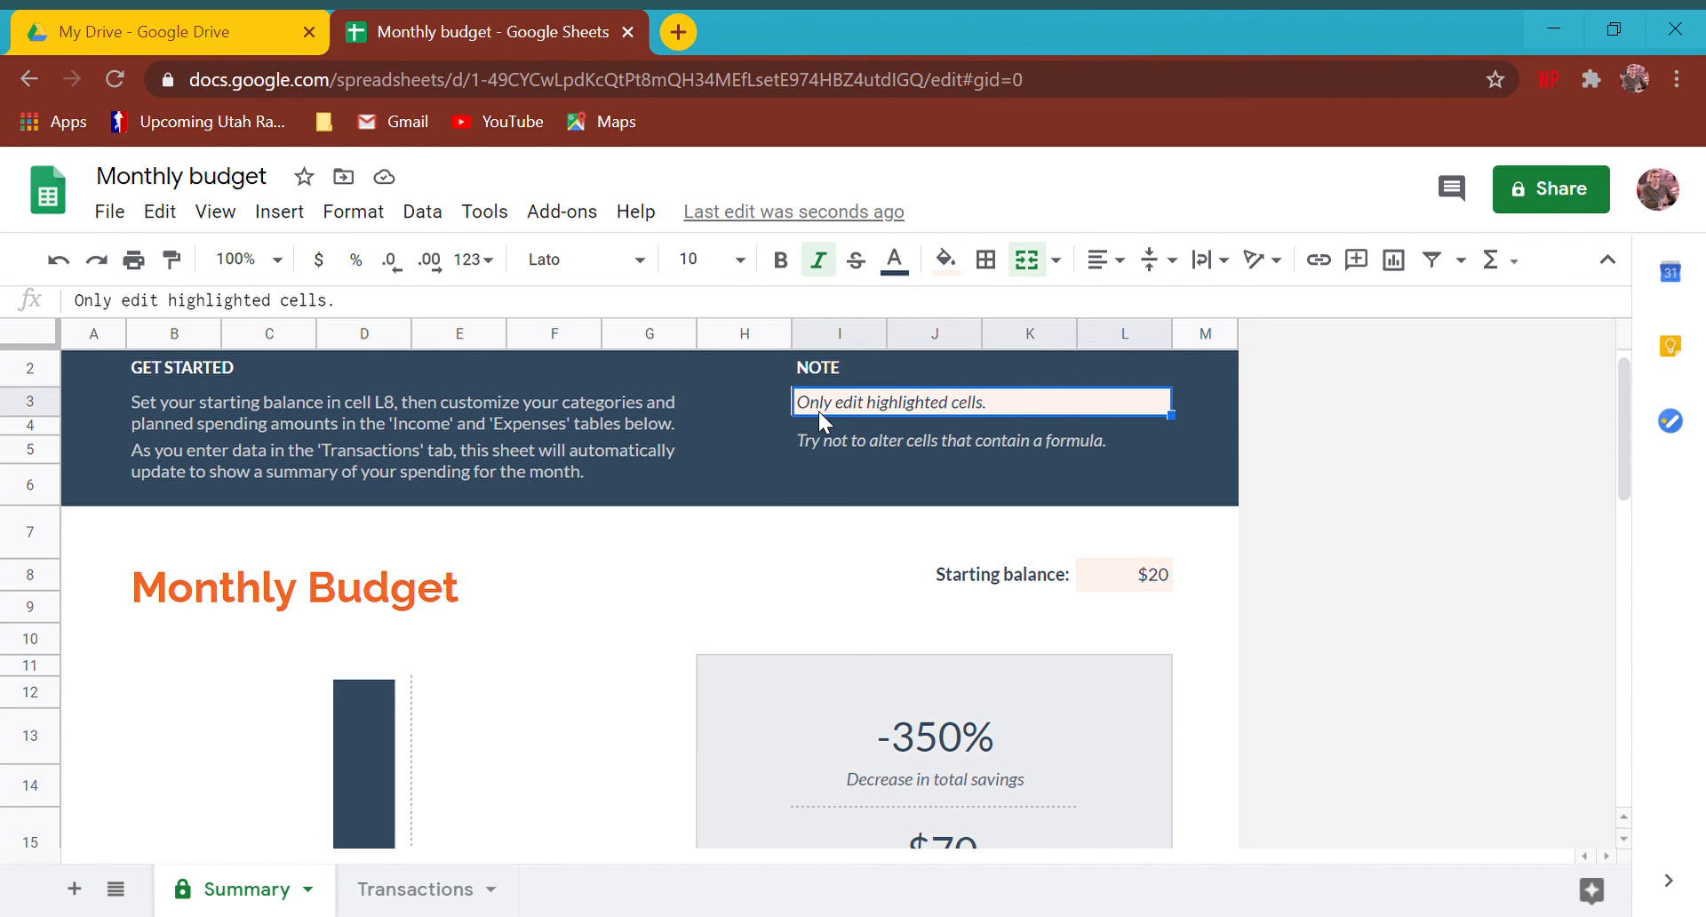
{"action": "scroll", "coordinate": [711, 507], "scroll_direction": "down", "scroll_amount": 4}
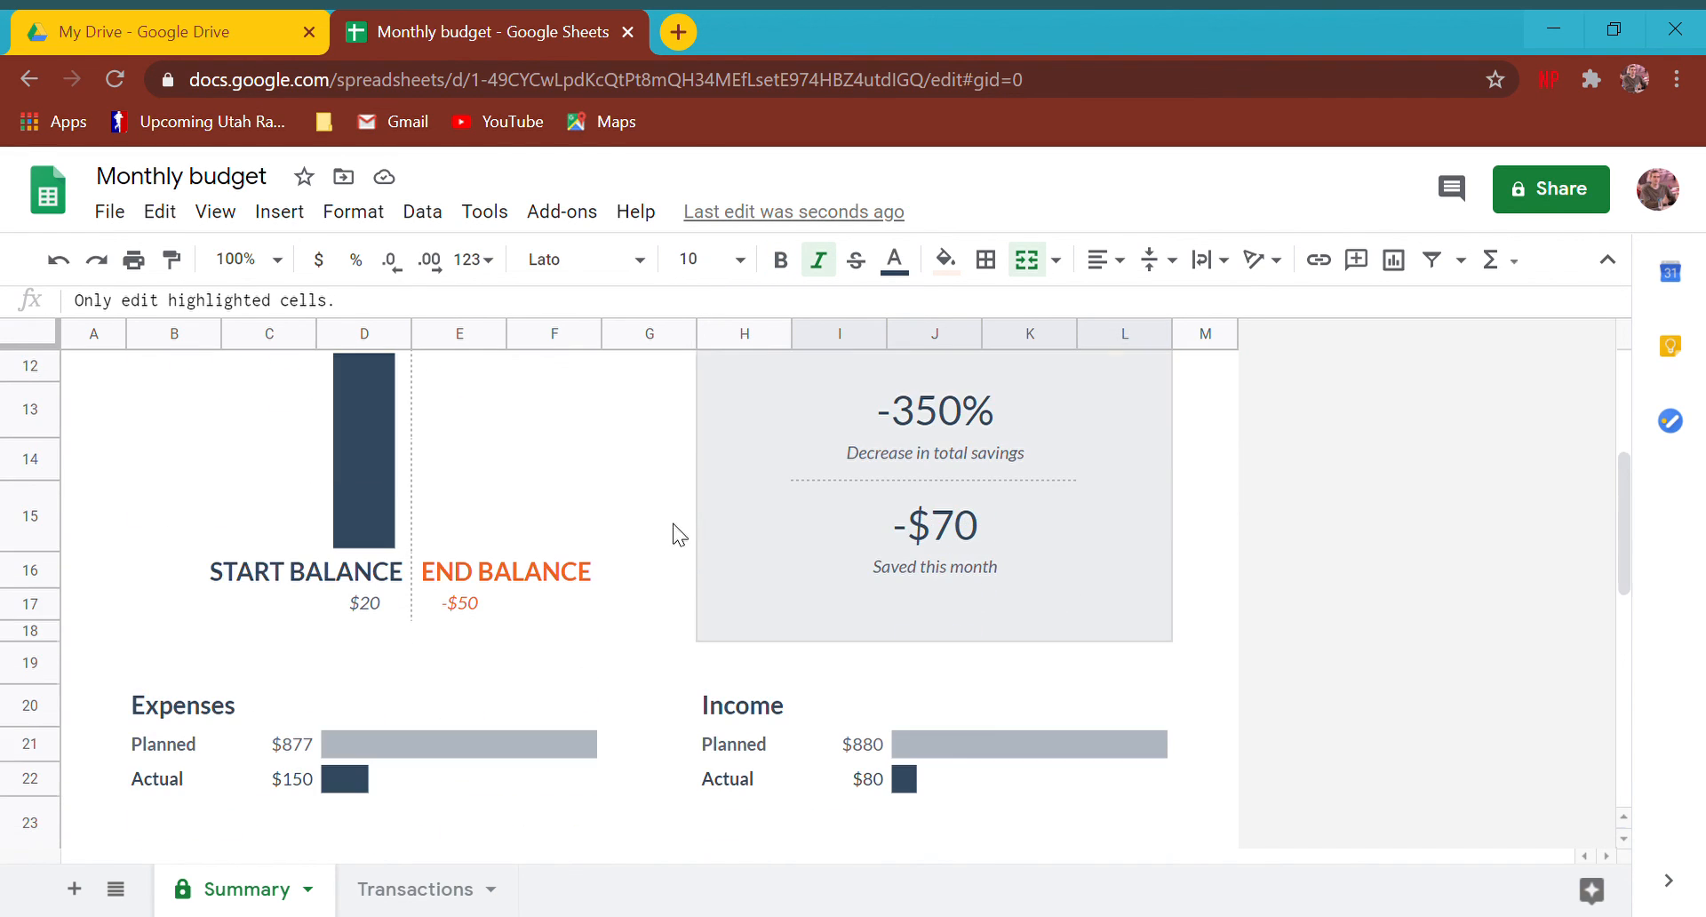
{"action": "scroll", "coordinate": [412, 497], "scroll_direction": "up", "scroll_amount": 1}
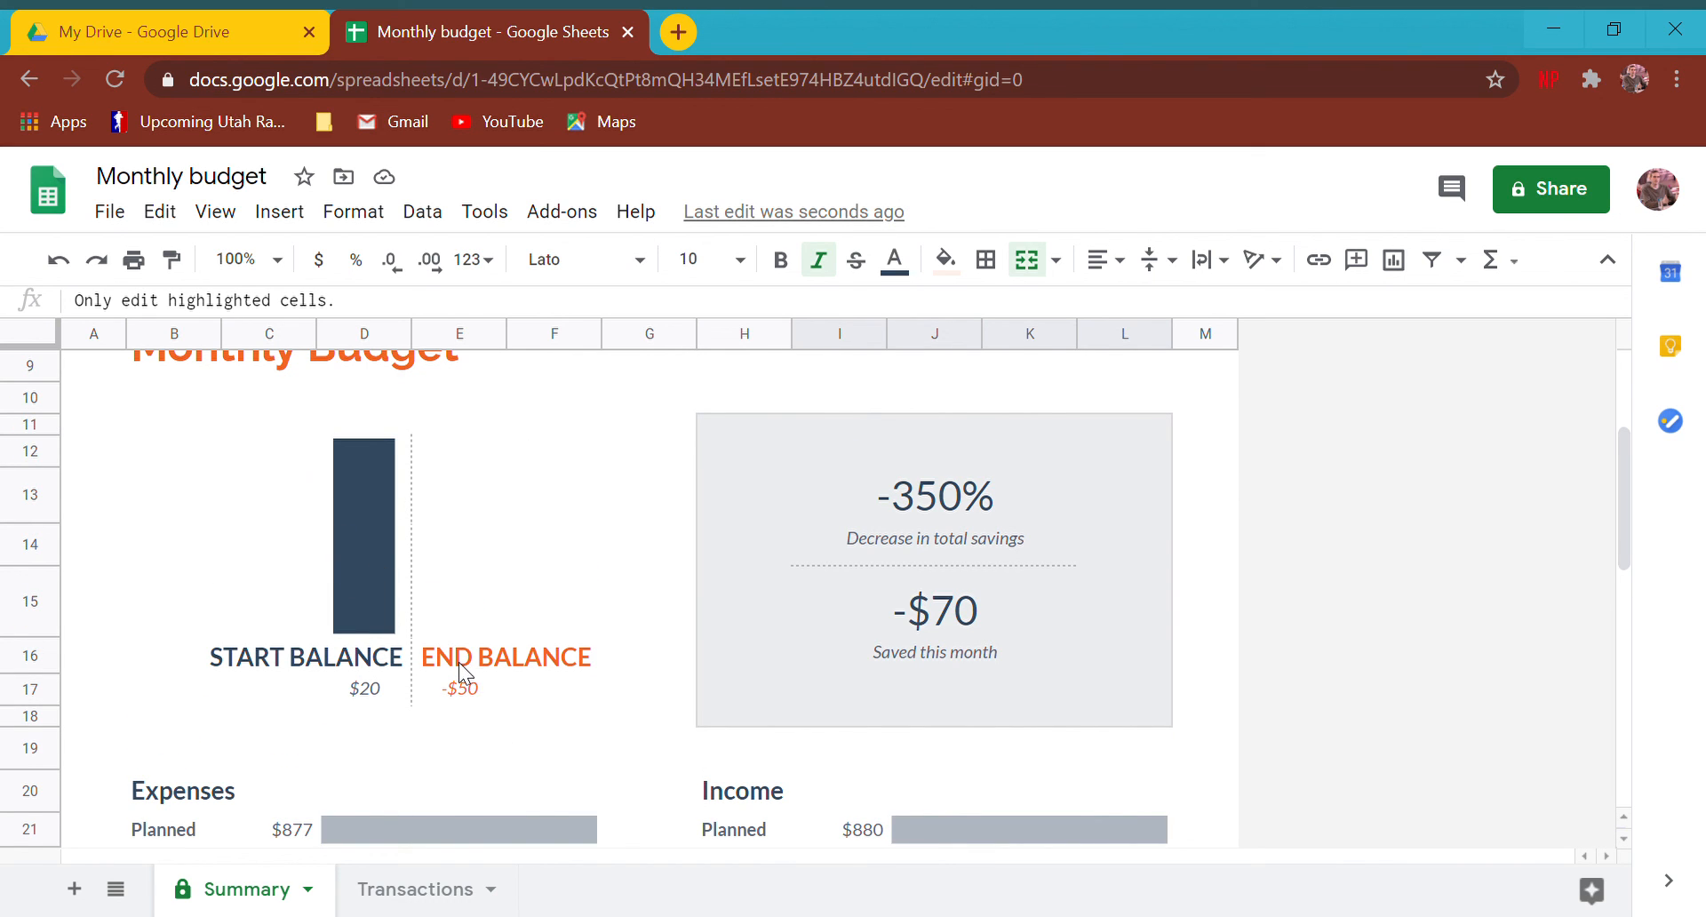
{"action": "left_click", "coordinate": [437, 669]}
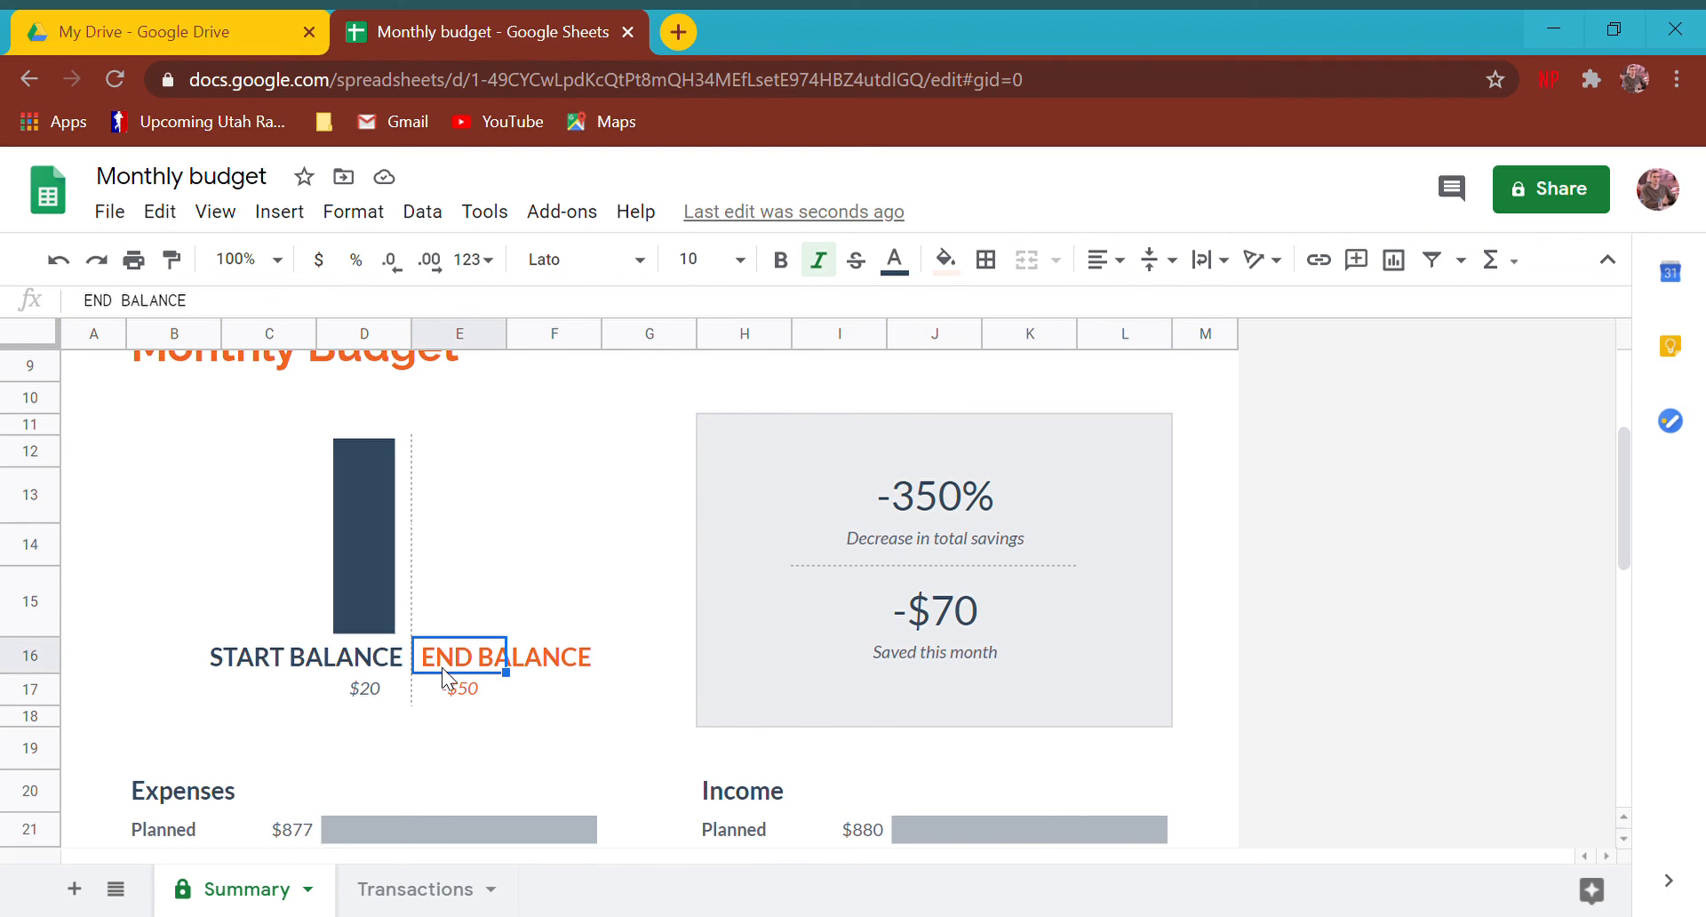
{"action": "left_click", "coordinate": [488, 706]}
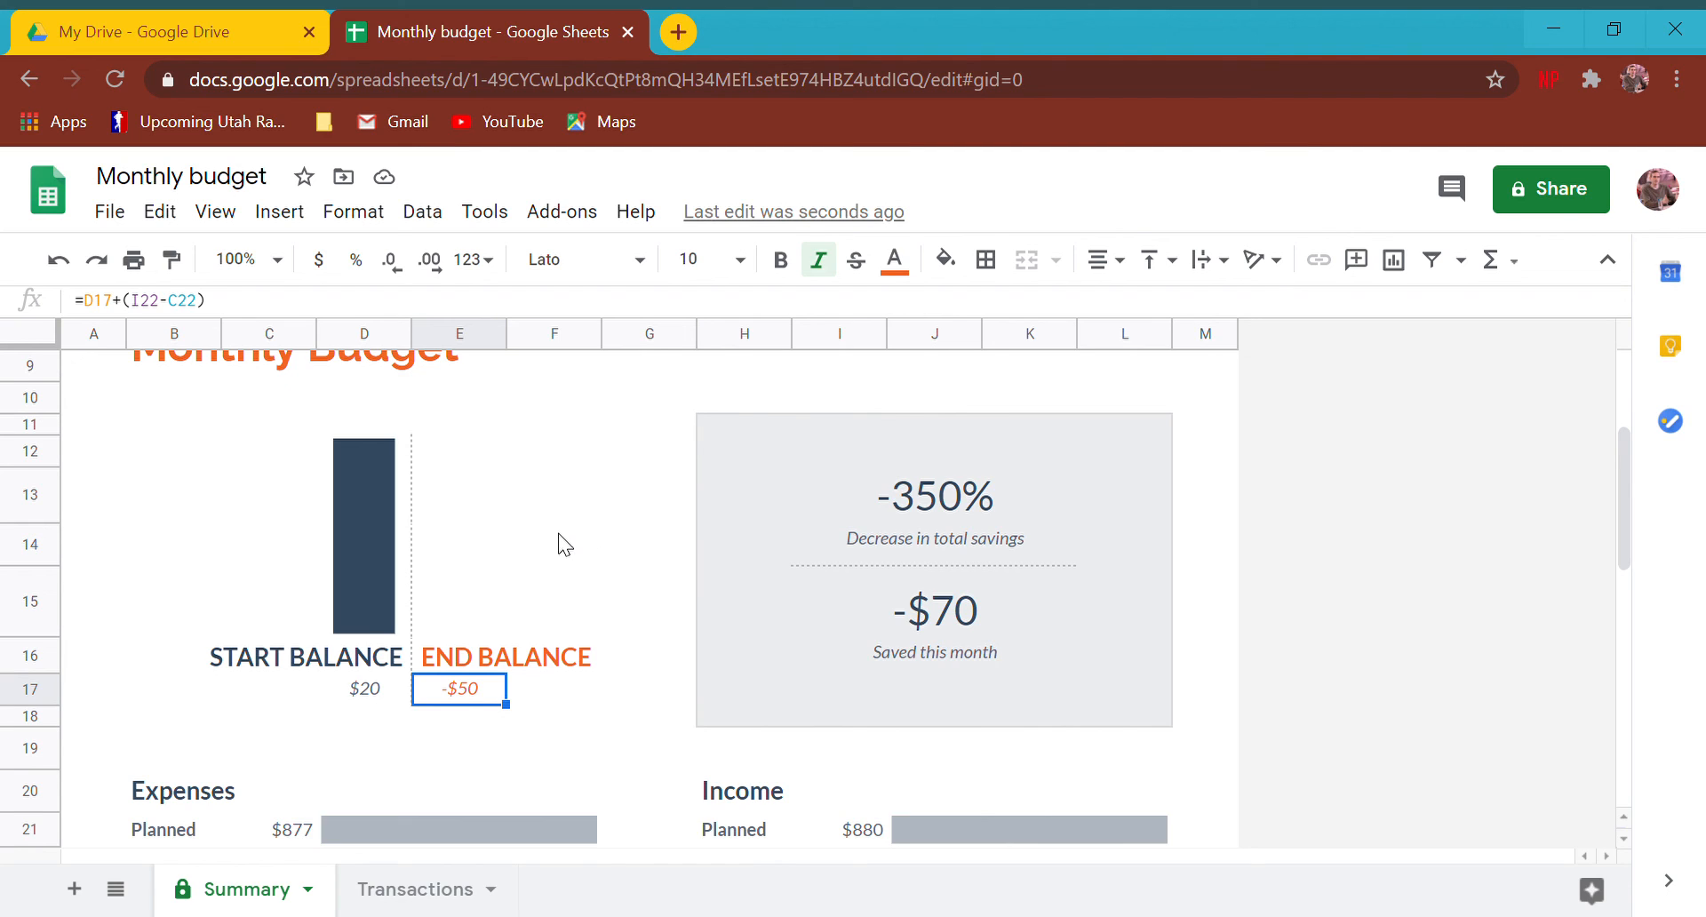
{"action": "left_click", "coordinate": [924, 506]}
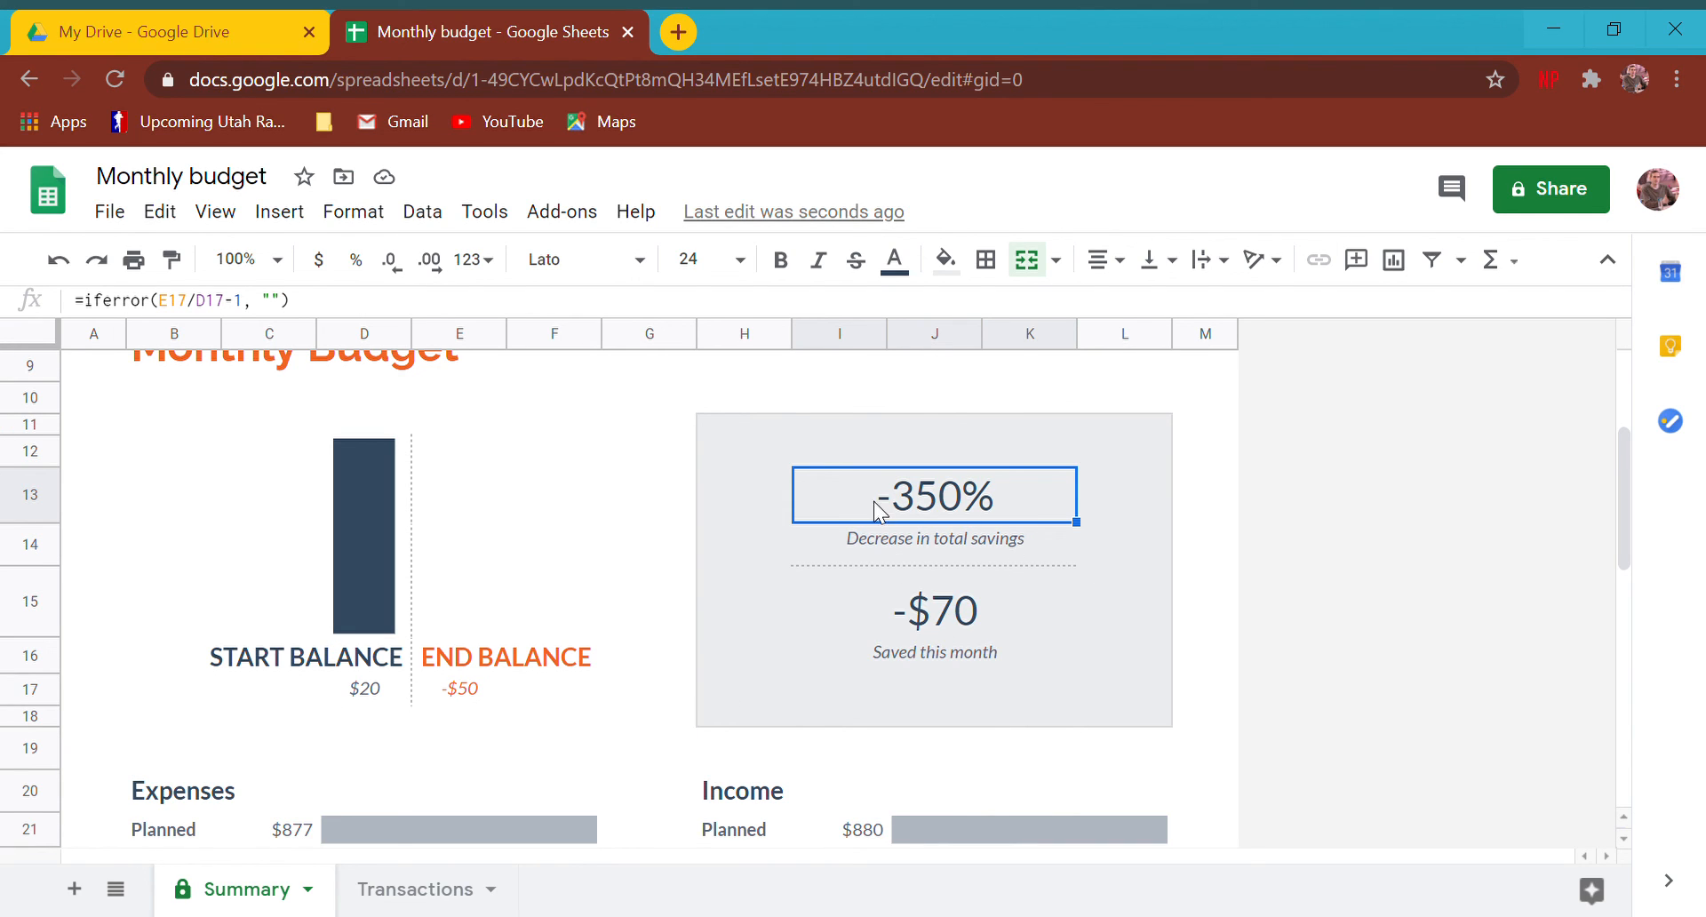
{"action": "left_click", "coordinate": [925, 627]}
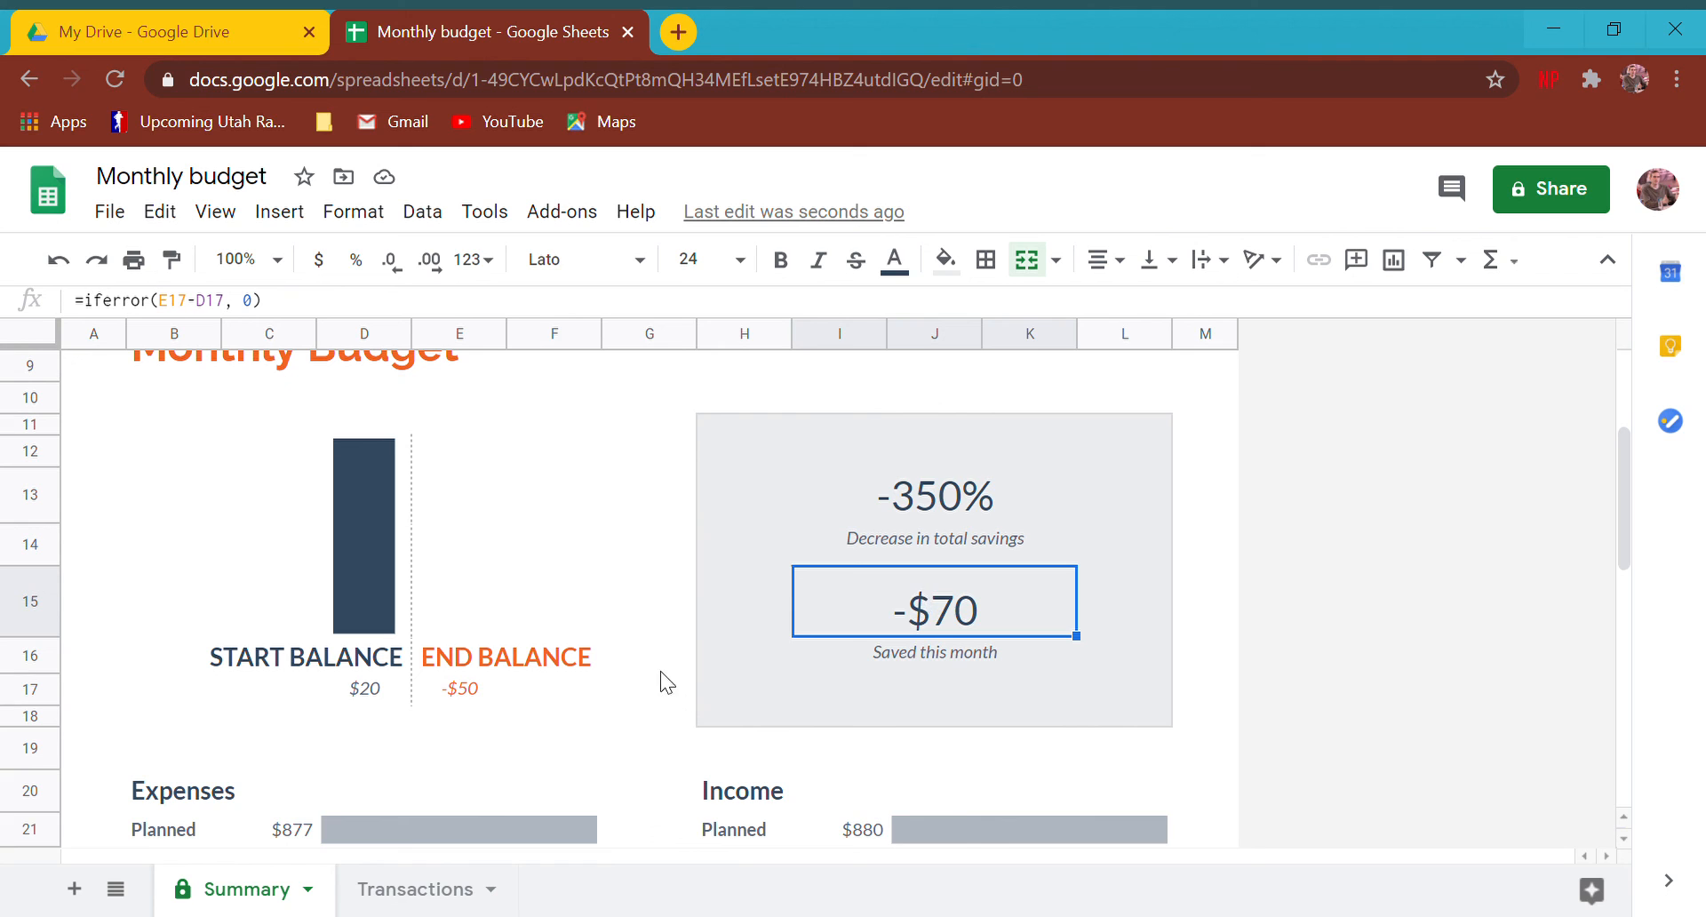
Step: Add a WiFi category expense of $35 in the first empty row of the Transactions sheet's Expenses table
{"action": "key", "text": "Up"}
{"action": "scroll", "coordinate": [640, 675], "scroll_direction": "down", "scroll_amount": 5}
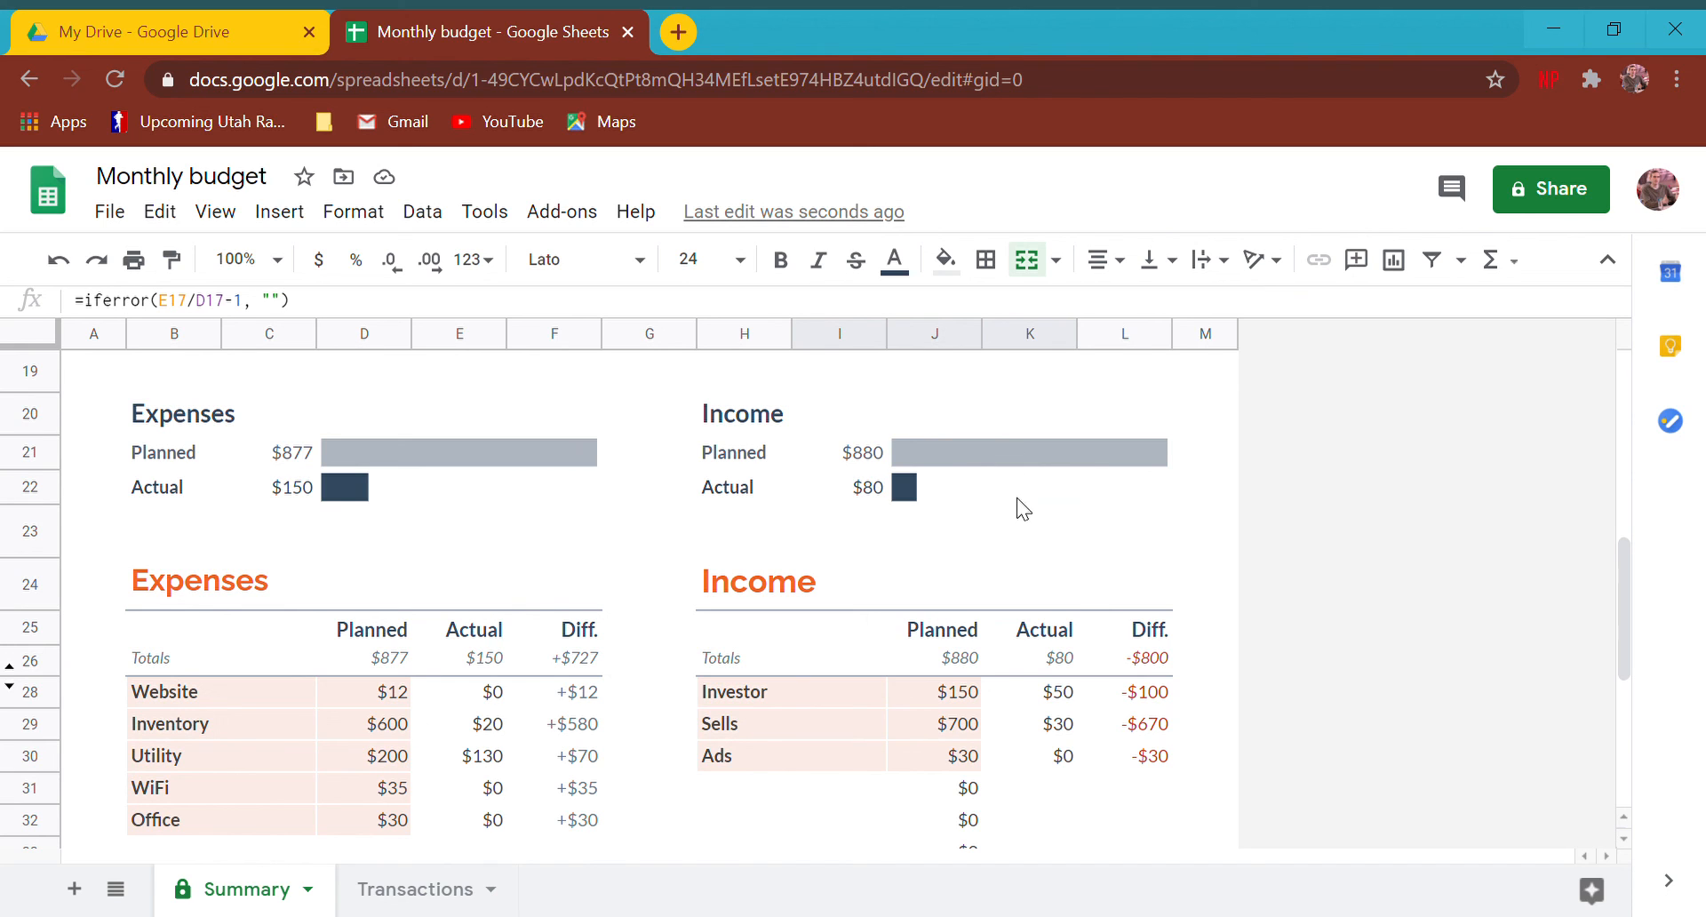
{"action": "left_click", "coordinate": [417, 889]}
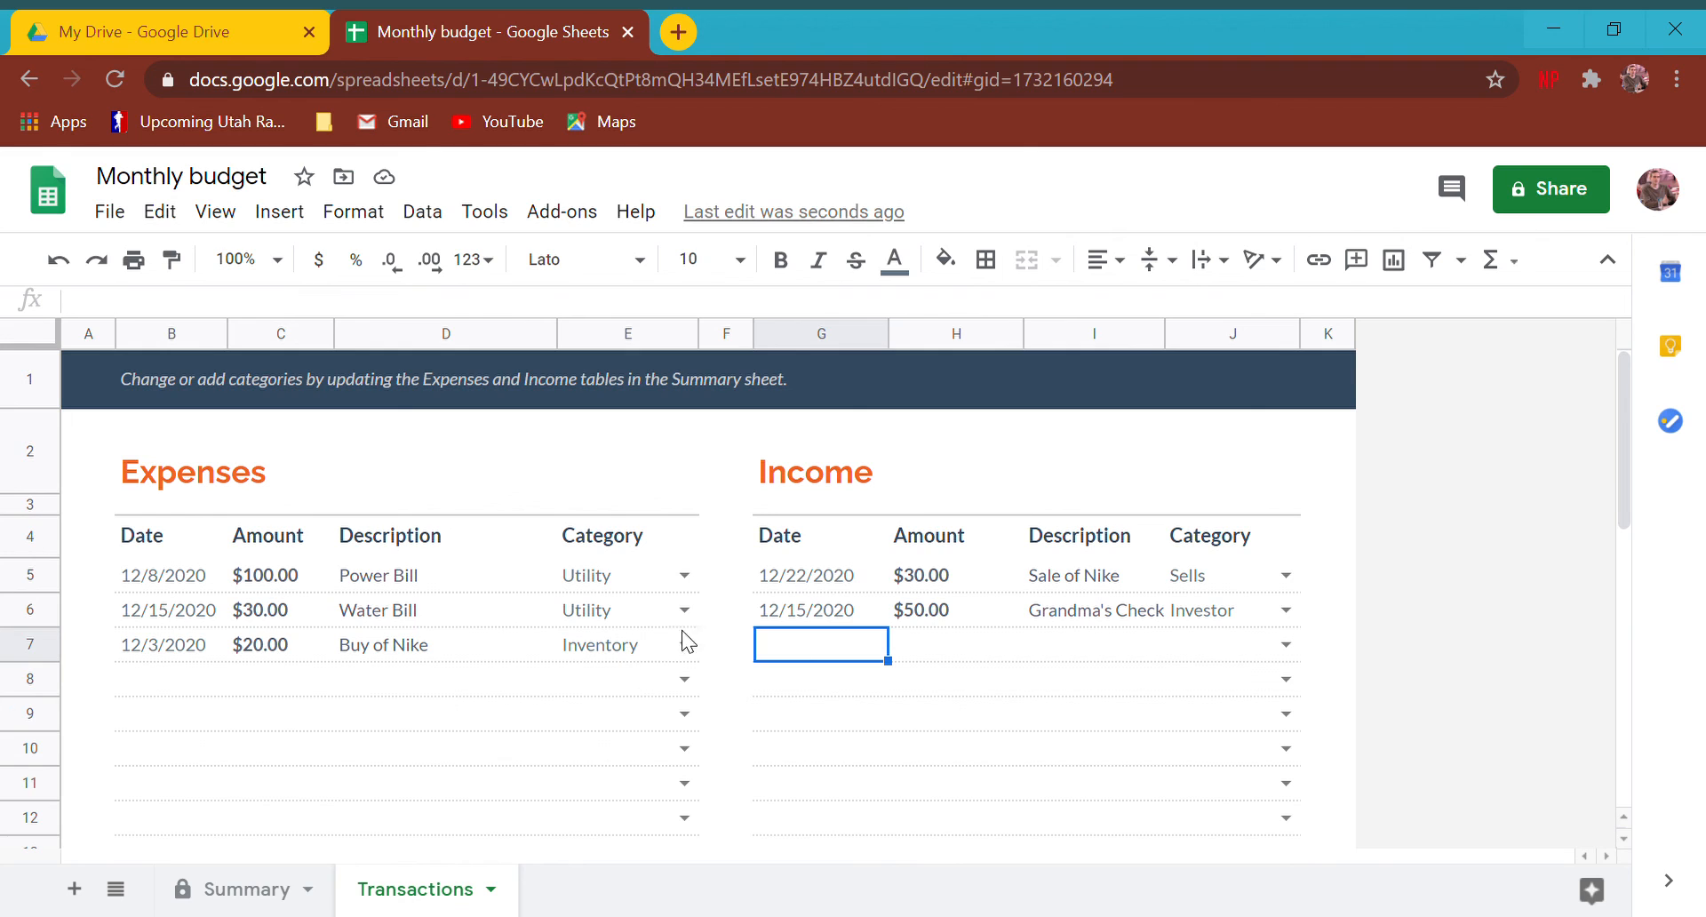
{"action": "left_click", "coordinate": [686, 680]}
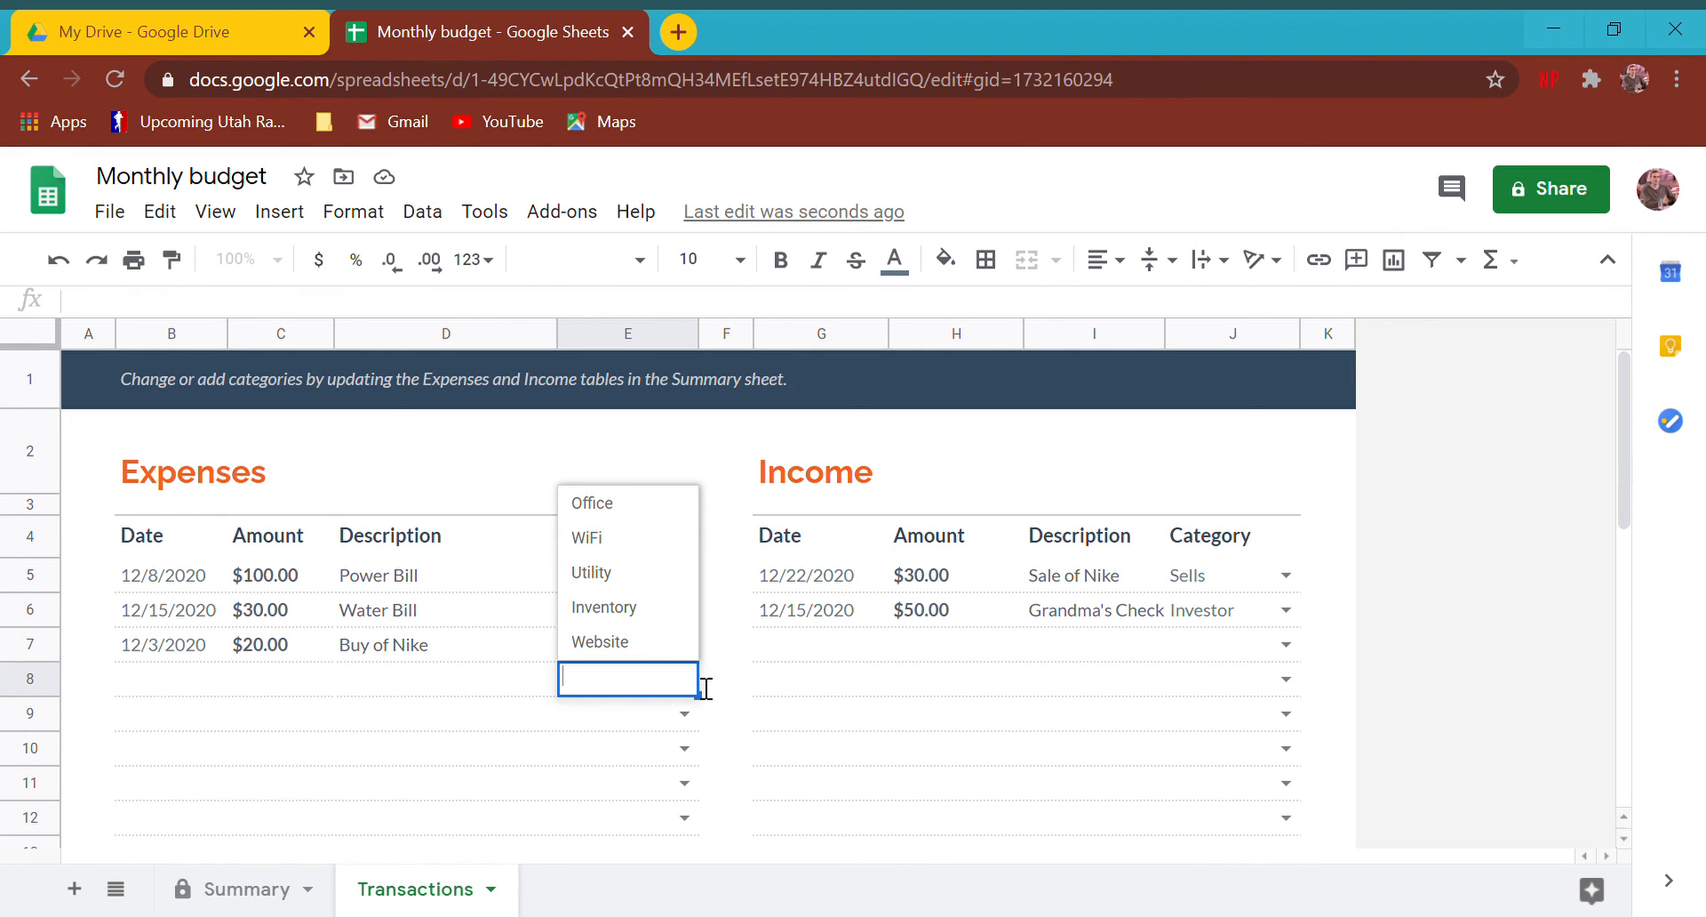
{"action": "left_click", "coordinate": [604, 535]}
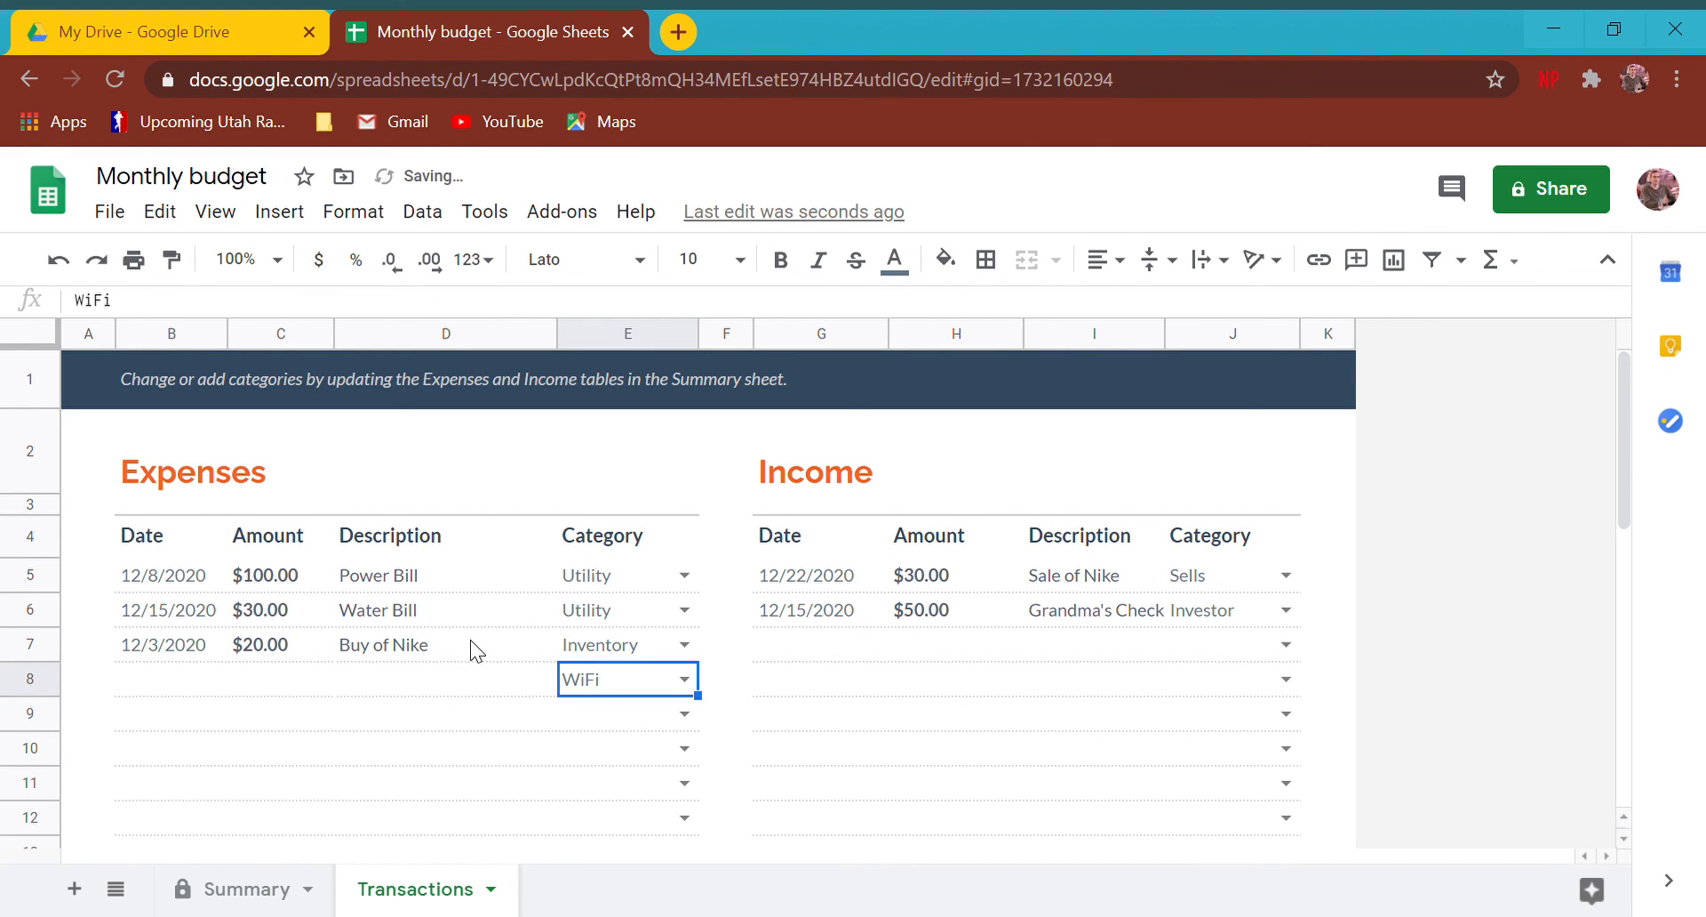
{"action": "left_click", "coordinate": [258, 690]}
{"action": "type", "text": "35"}
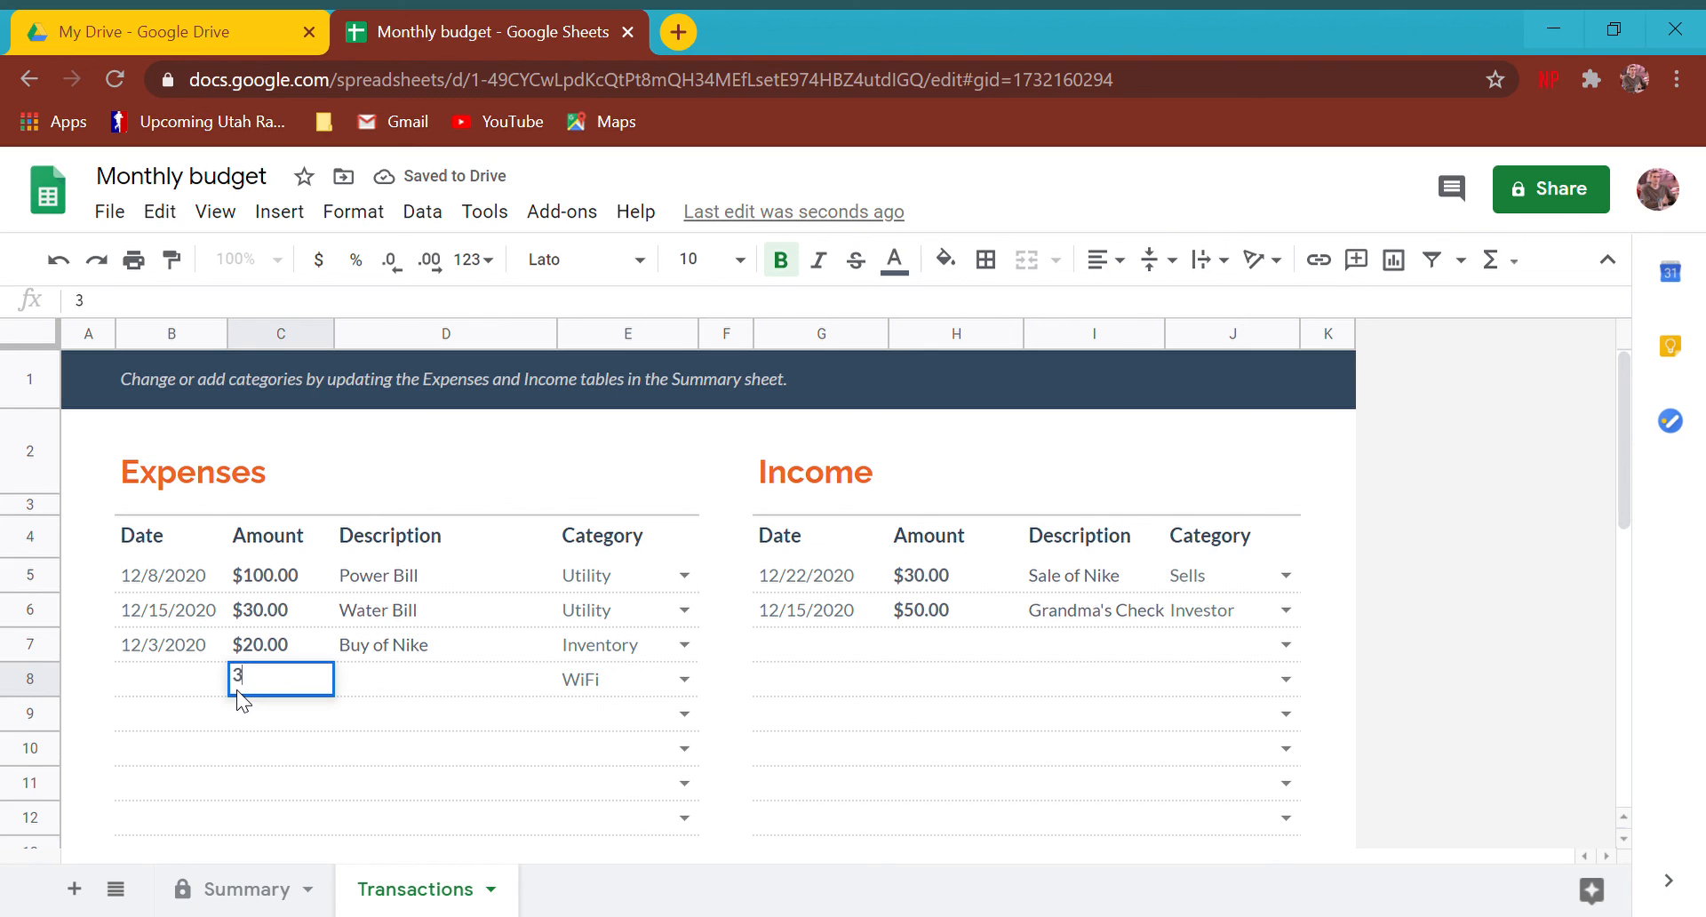
{"action": "key", "text": "Return"}
Step: Set the WiFi expense's date to 12/1/2020 and its description to "Bill"
{"action": "key", "text": "Up"}
{"action": "key", "text": "Left"}
{"action": "type", "text": "12/1/2020"}
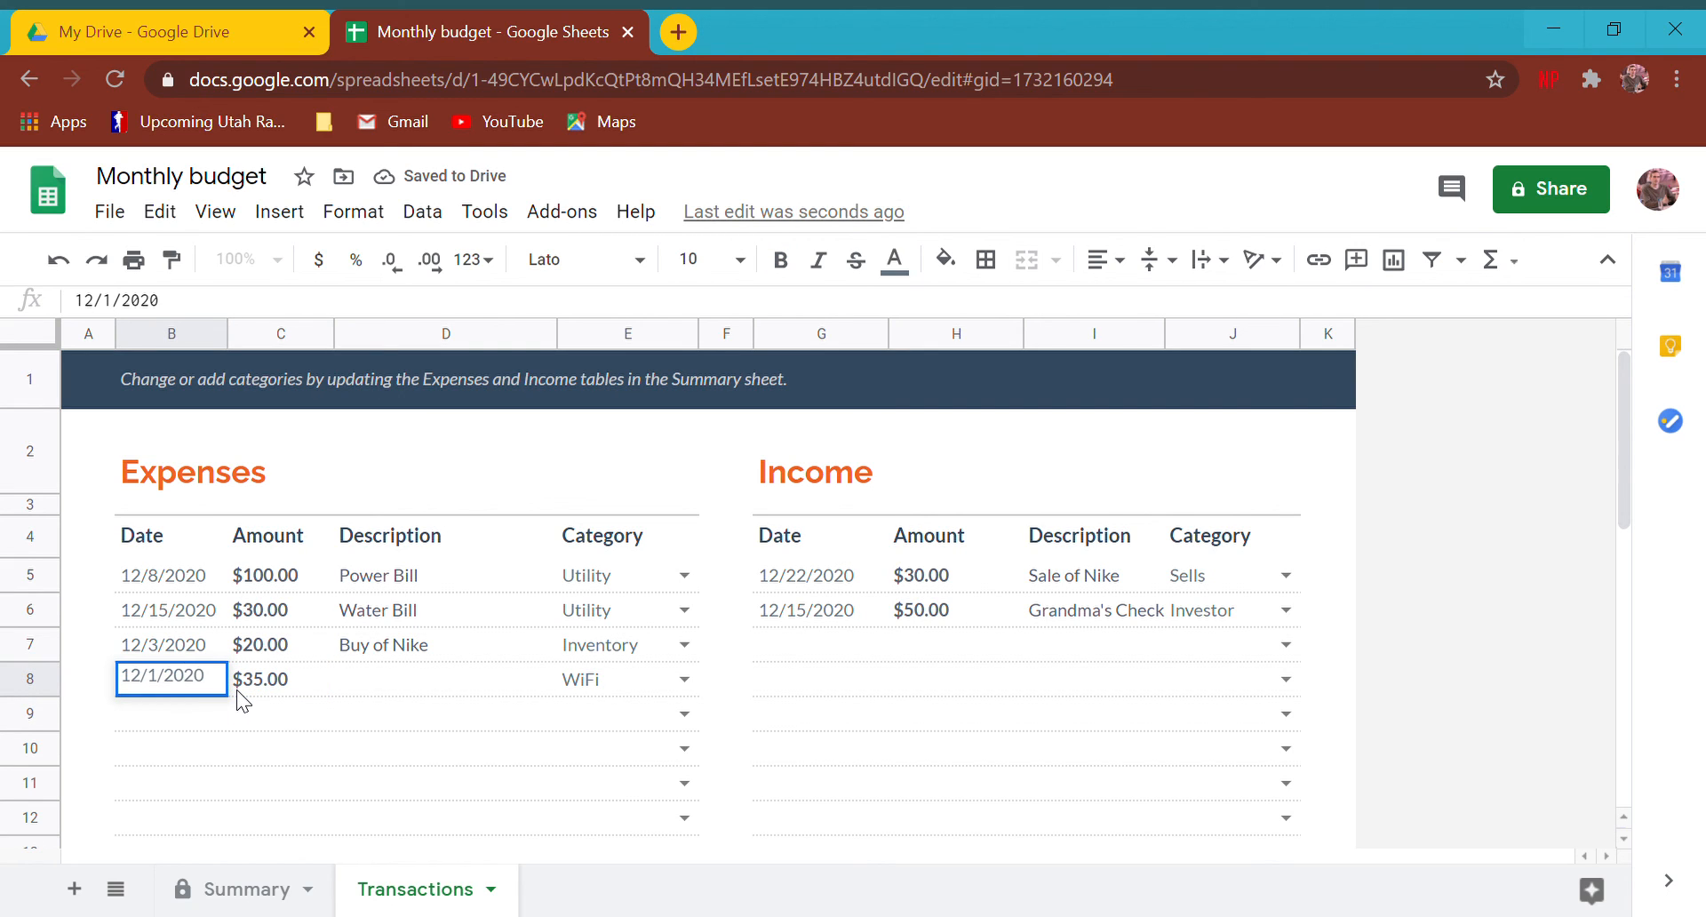
{"action": "key", "text": "Return"}
{"action": "left_click", "coordinate": [384, 683]}
{"action": "type", "text": "Bi"}
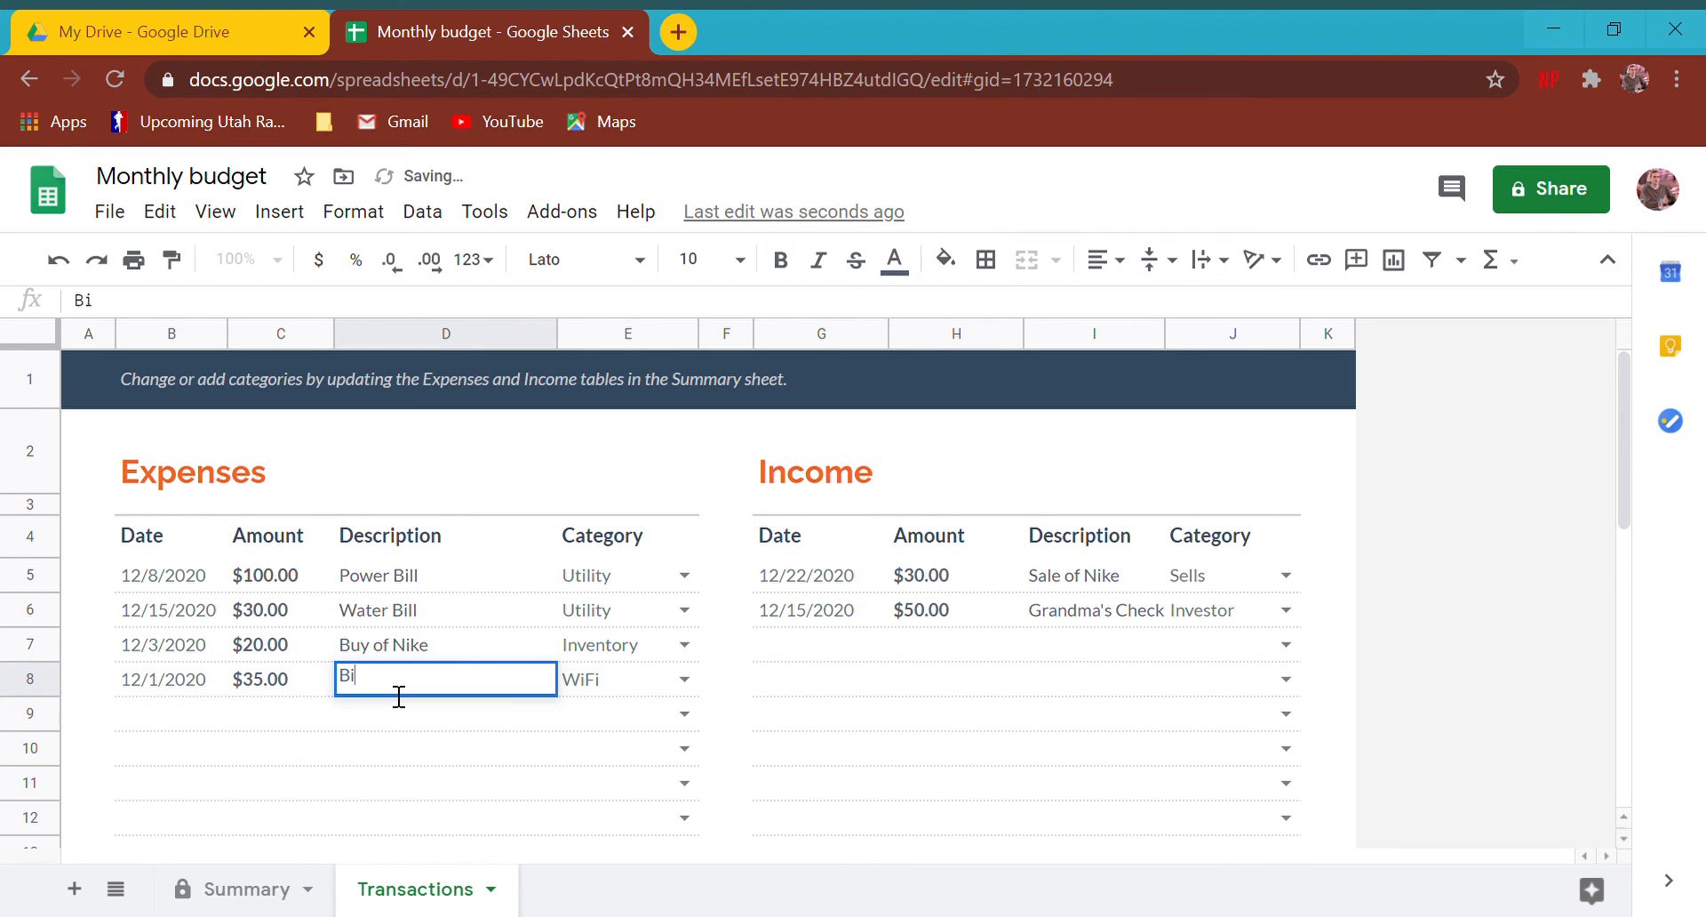
{"action": "type", "text": "ll"}
Step: Add an income entry described as "Sale of all Shoes" with an amount of $300 below the Grandma's Check income
{"action": "left_click", "coordinate": [1115, 643]}
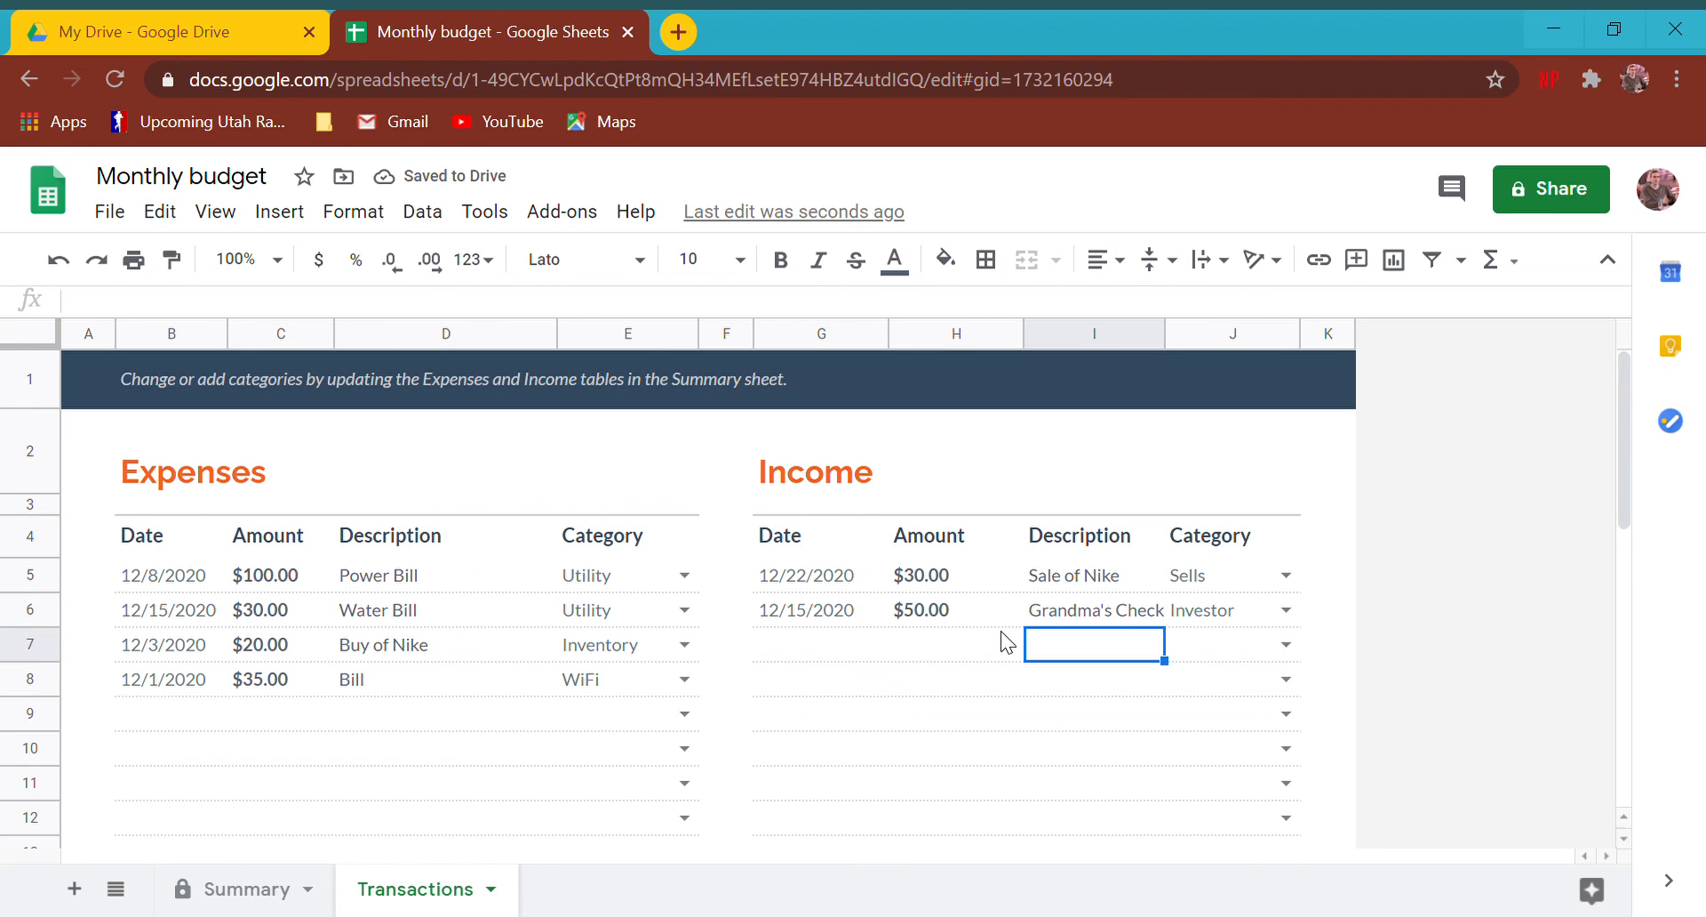
{"action": "type", "text": "Sale of all Shoes"}
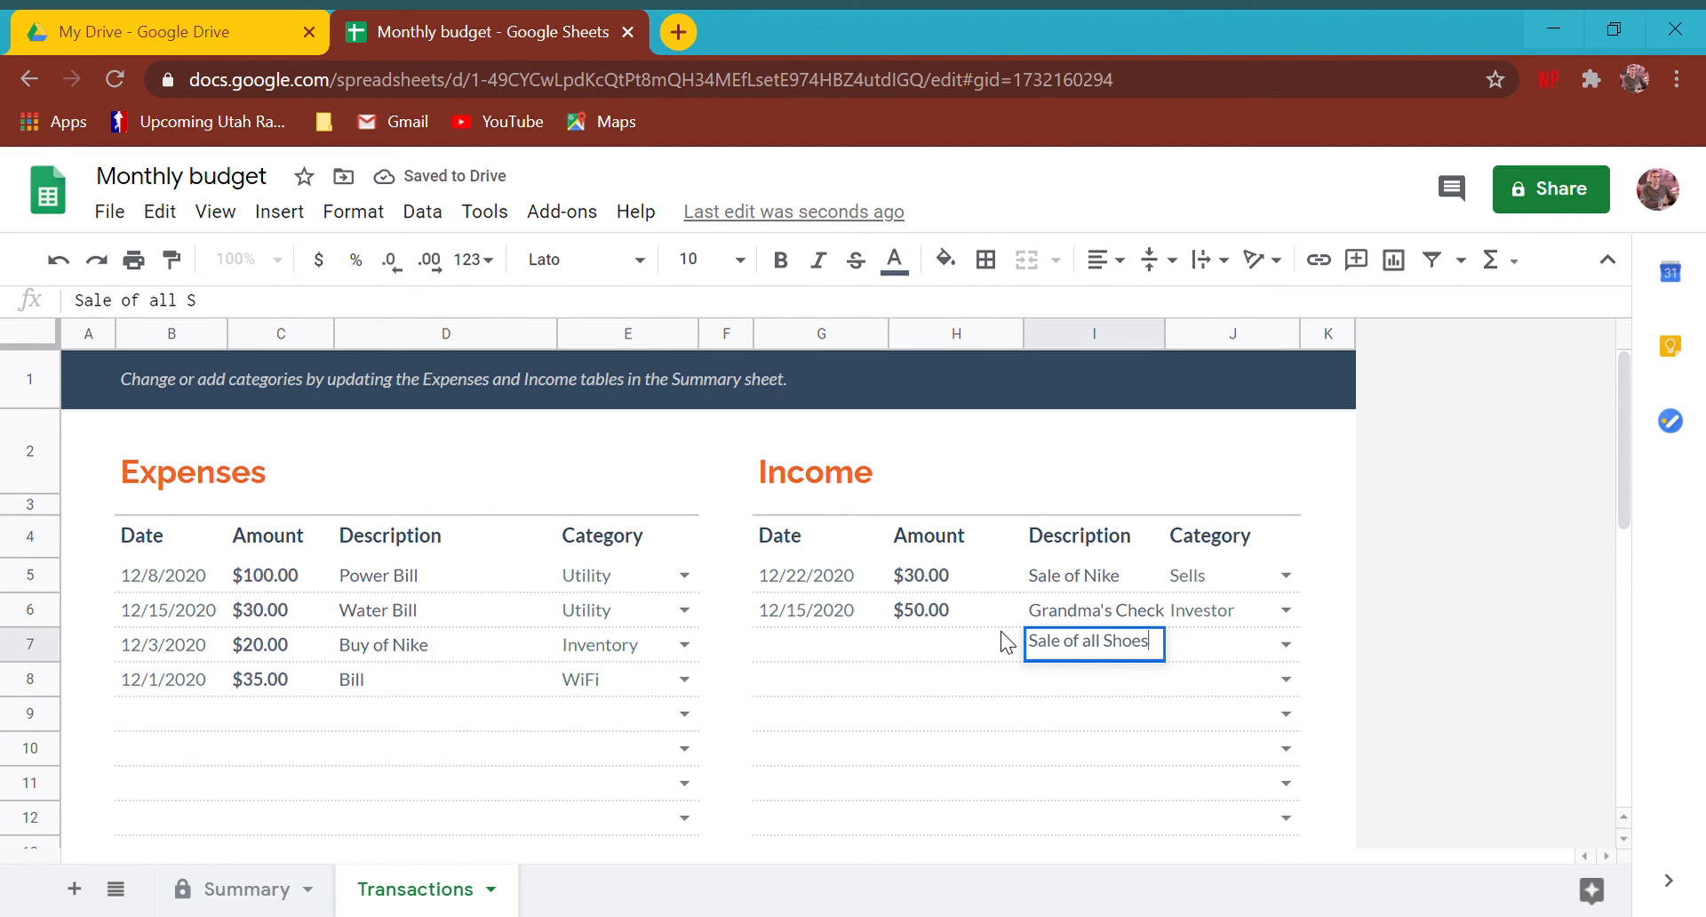
{"action": "left_click", "coordinate": [952, 638]}
{"action": "type", "text": "3"}
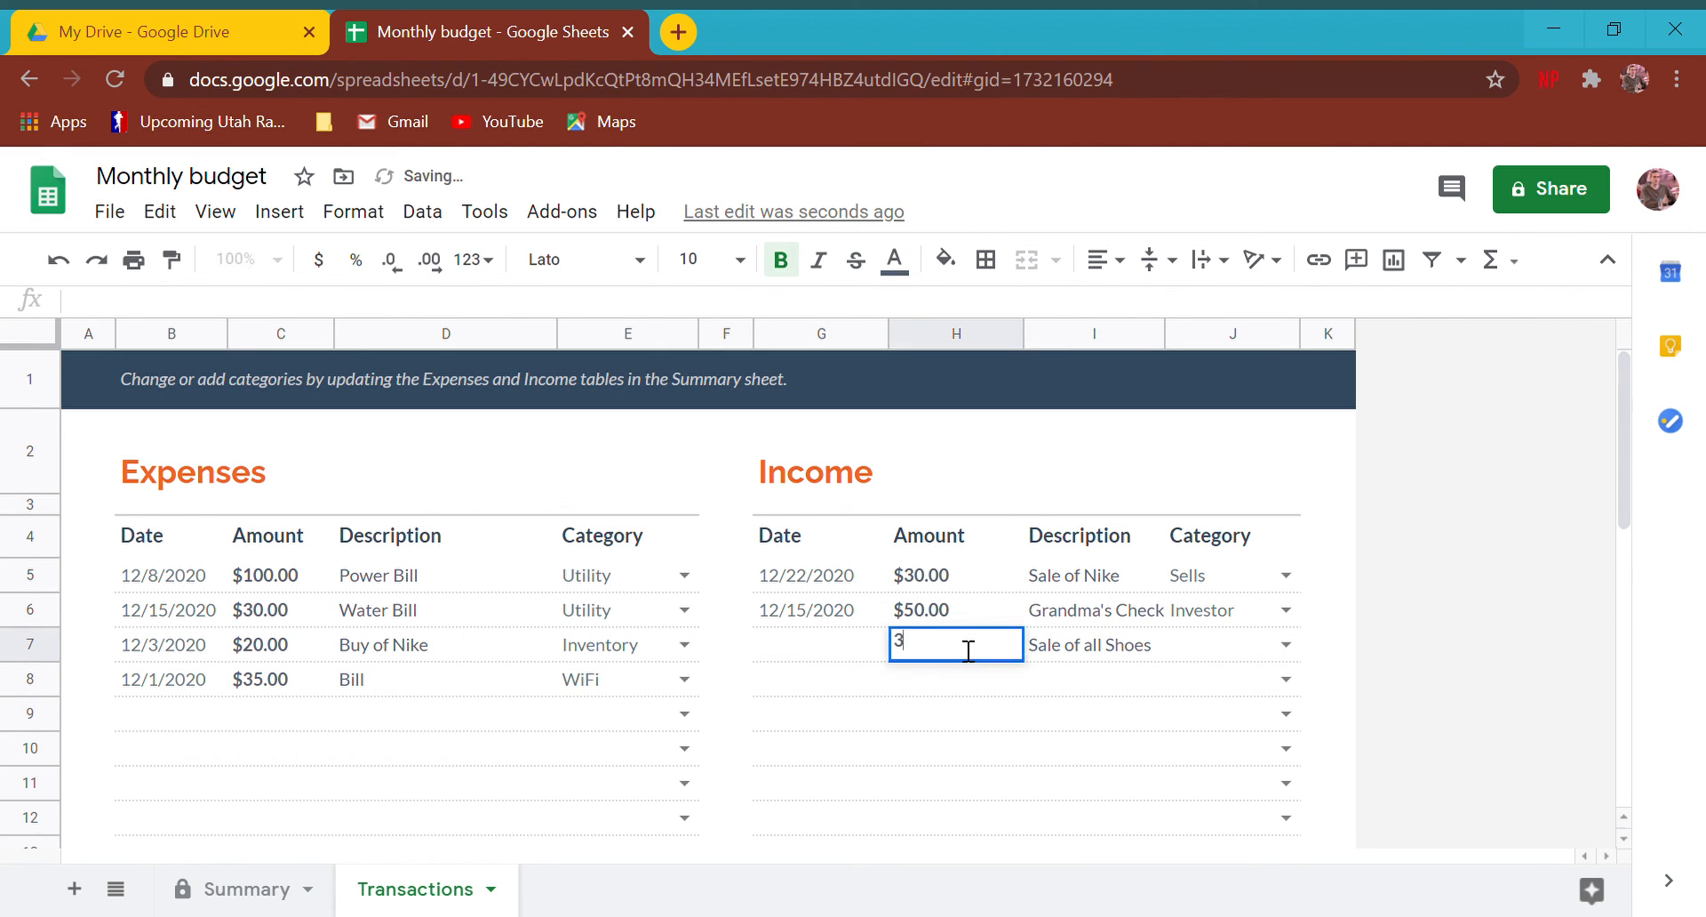
{"action": "type", "text": "00"}
{"action": "key", "text": "Return"}
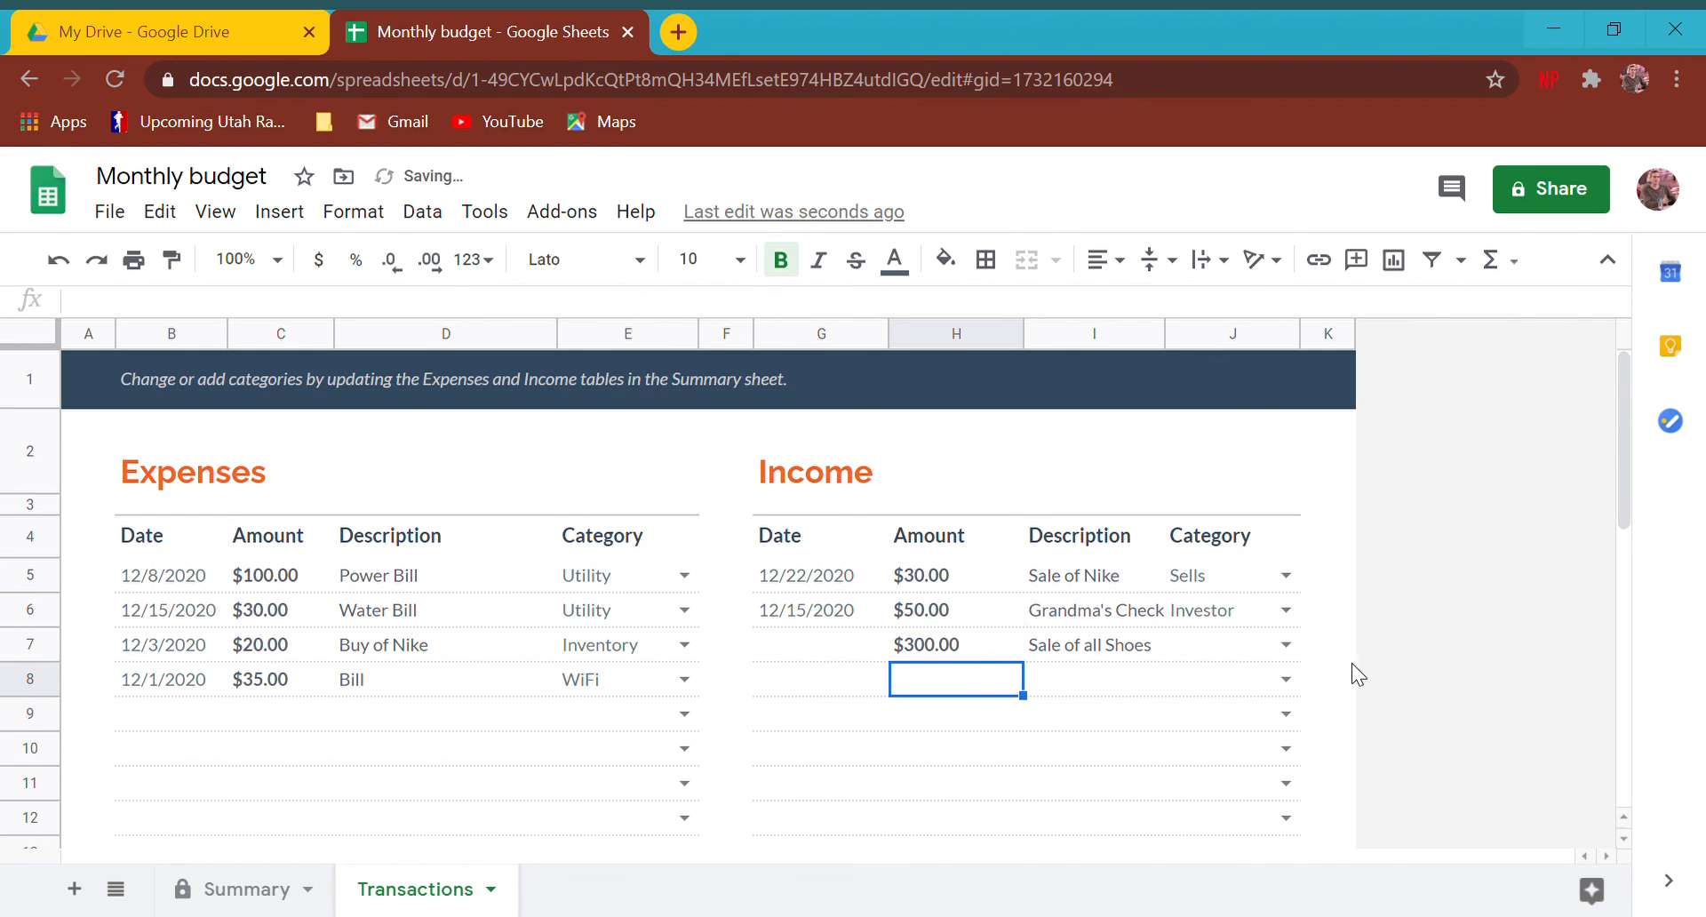
Step: Set the date of the Sale of all Shoes income to 12/22/2020
{"action": "left_click", "coordinate": [761, 657]}
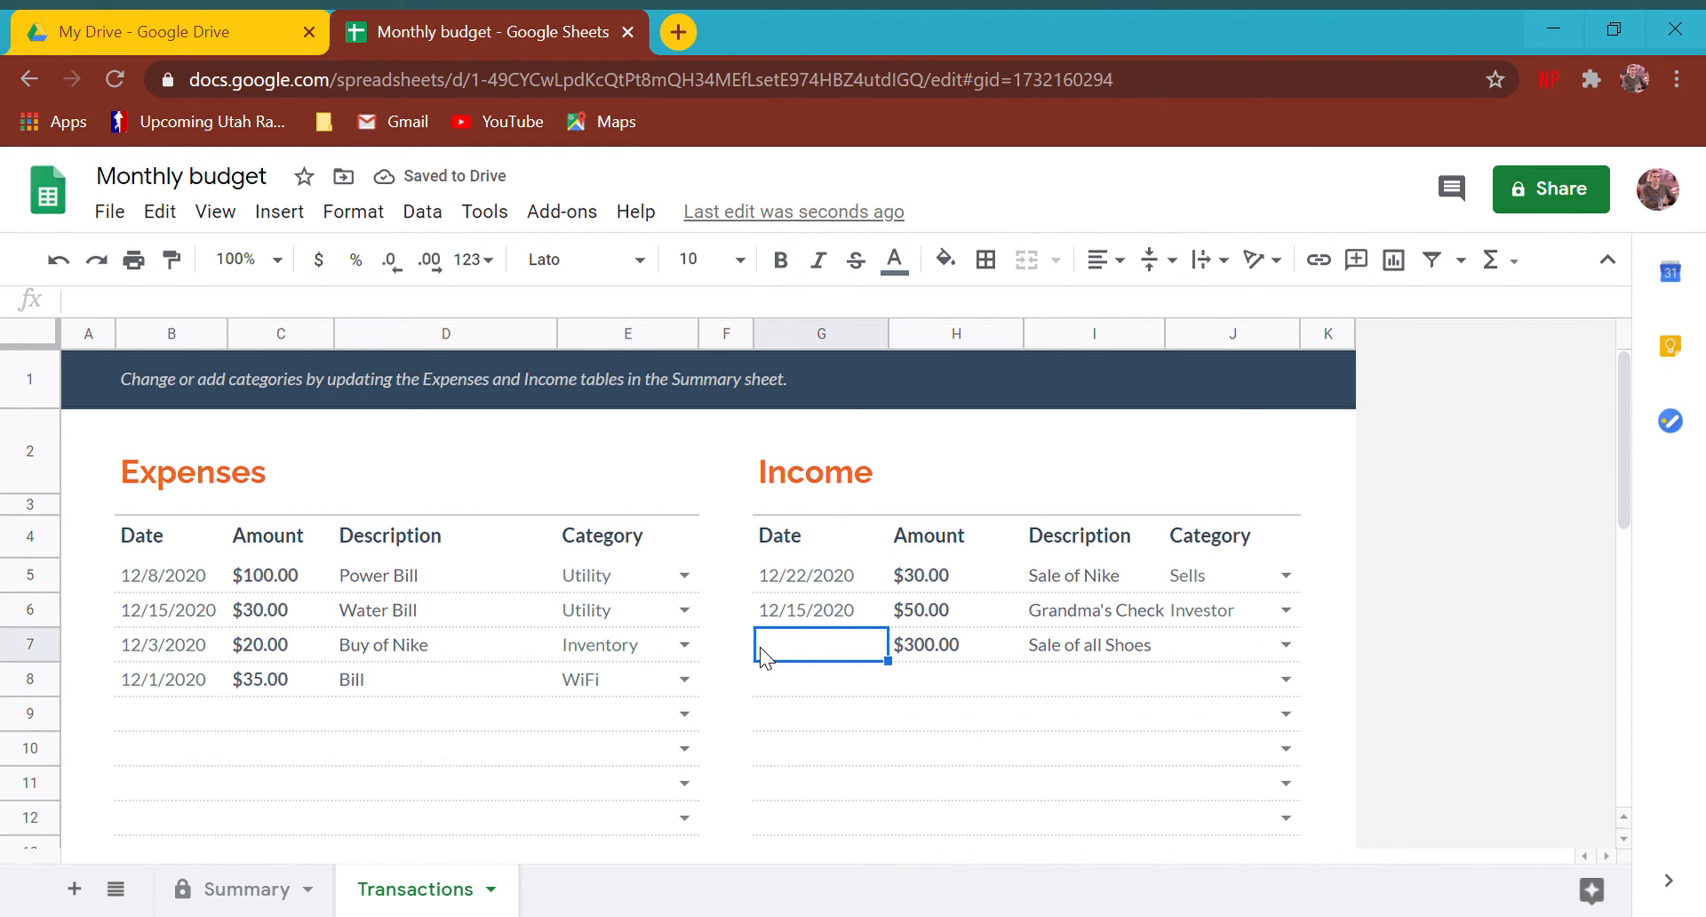
{"action": "type", "text": "12/22/"}
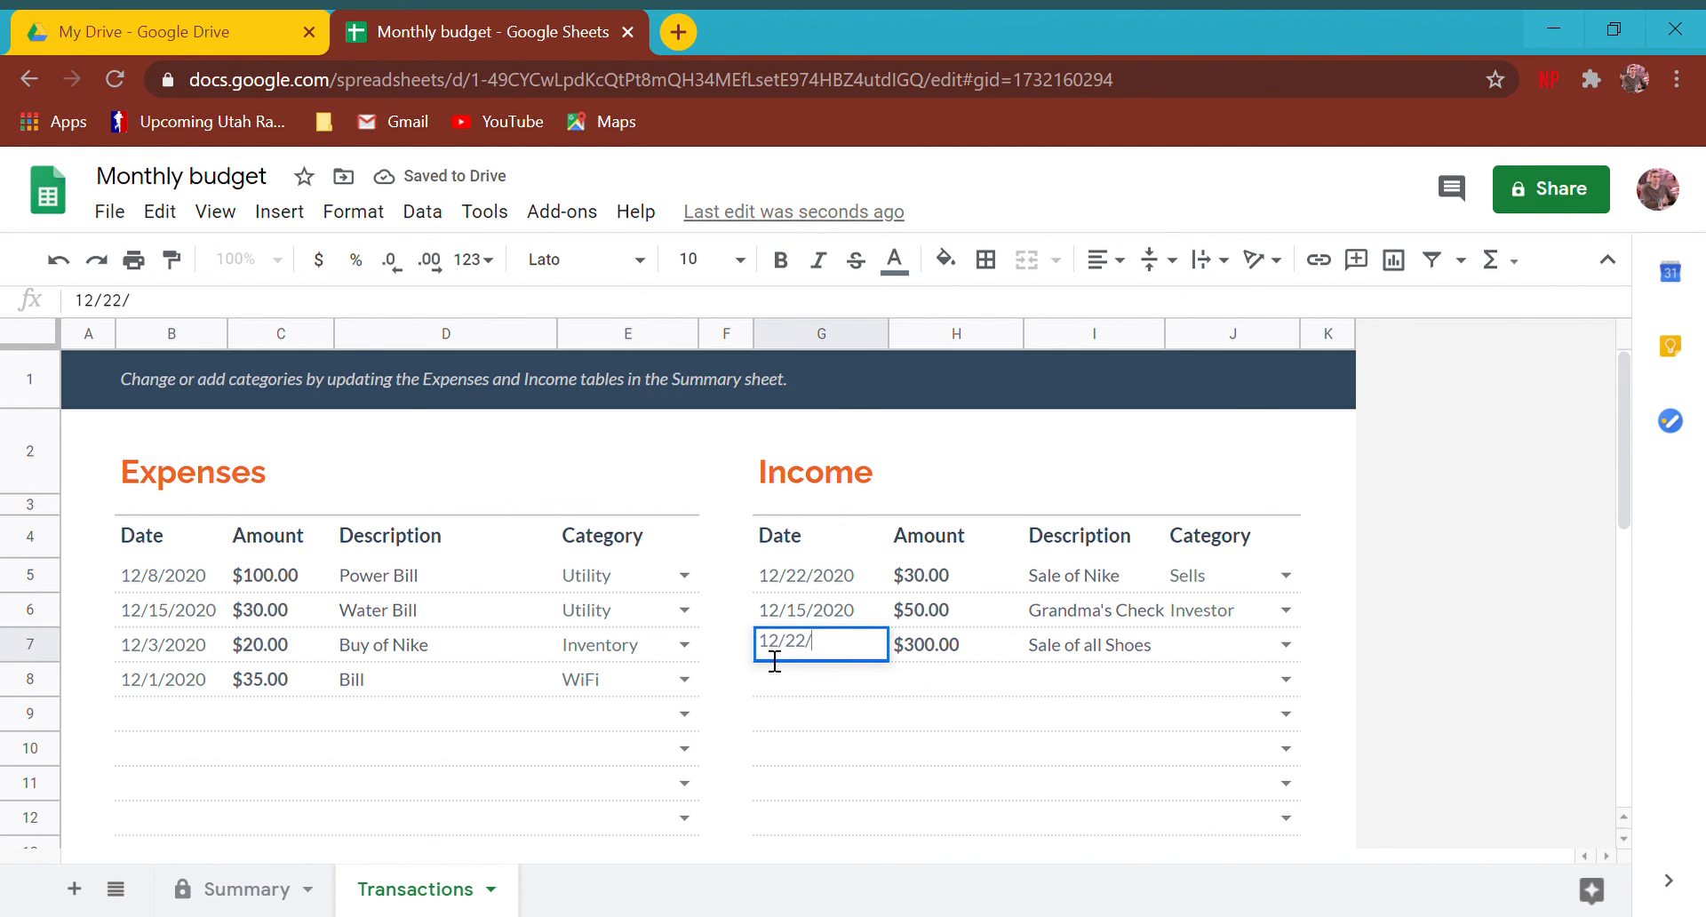
{"action": "type", "text": "2020"}
{"action": "key", "text": "Return"}
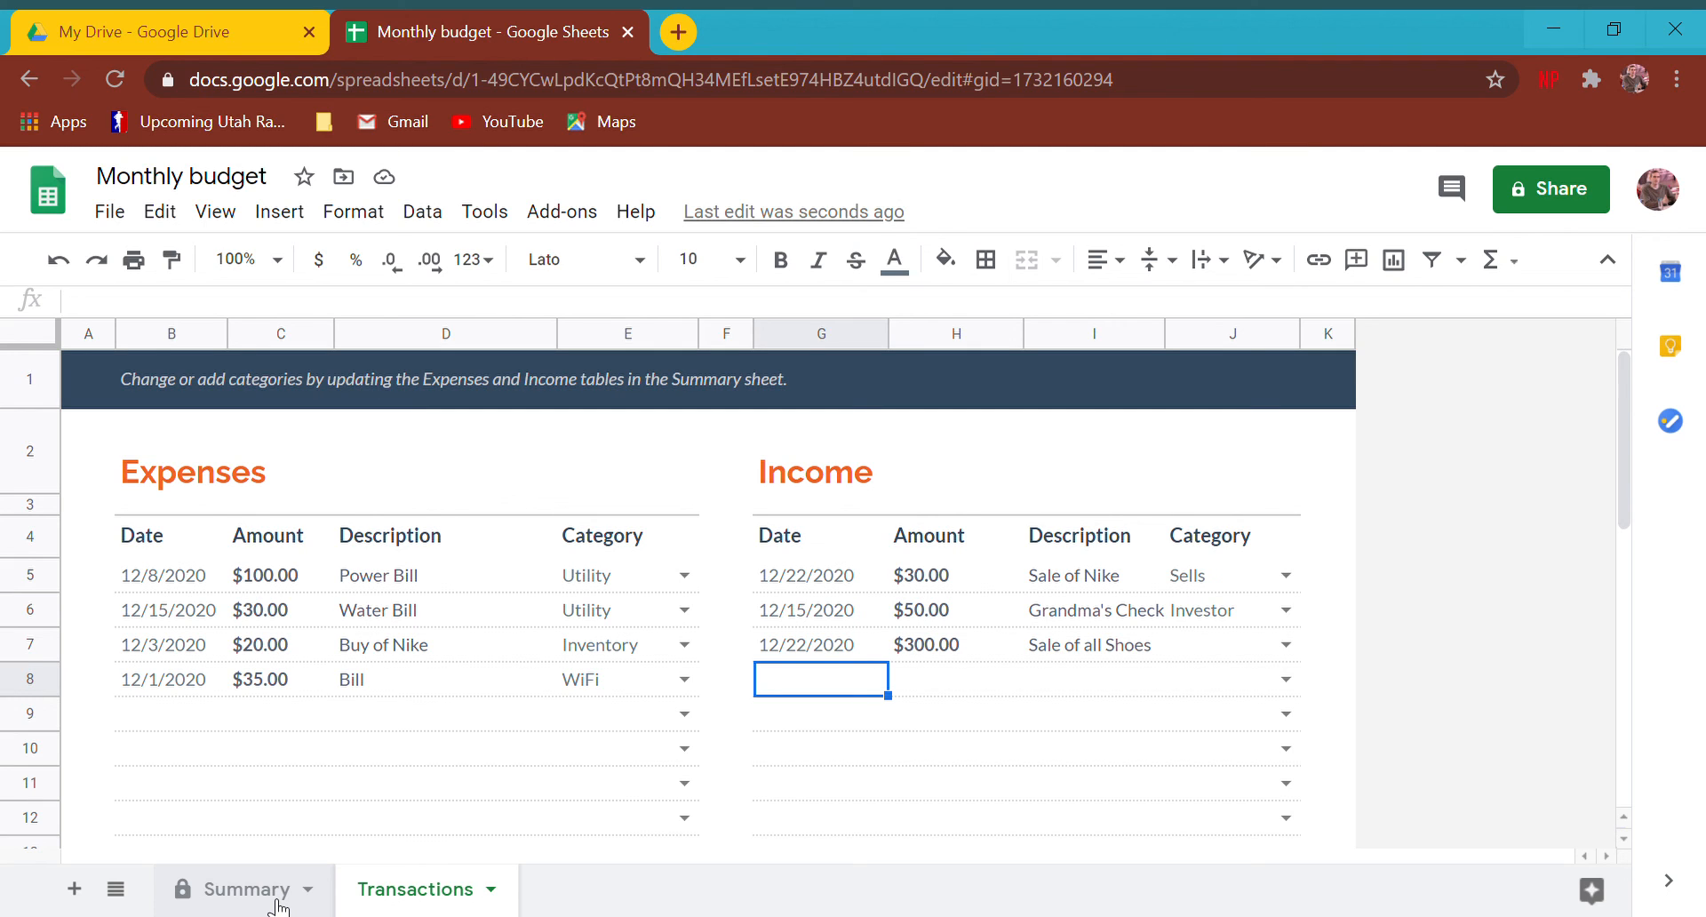
Step: Check the Summary sheet's actual totals, and assign the Sells category to the Sale of all Shoes income in Transactions
{"action": "left_click", "coordinate": [269, 892]}
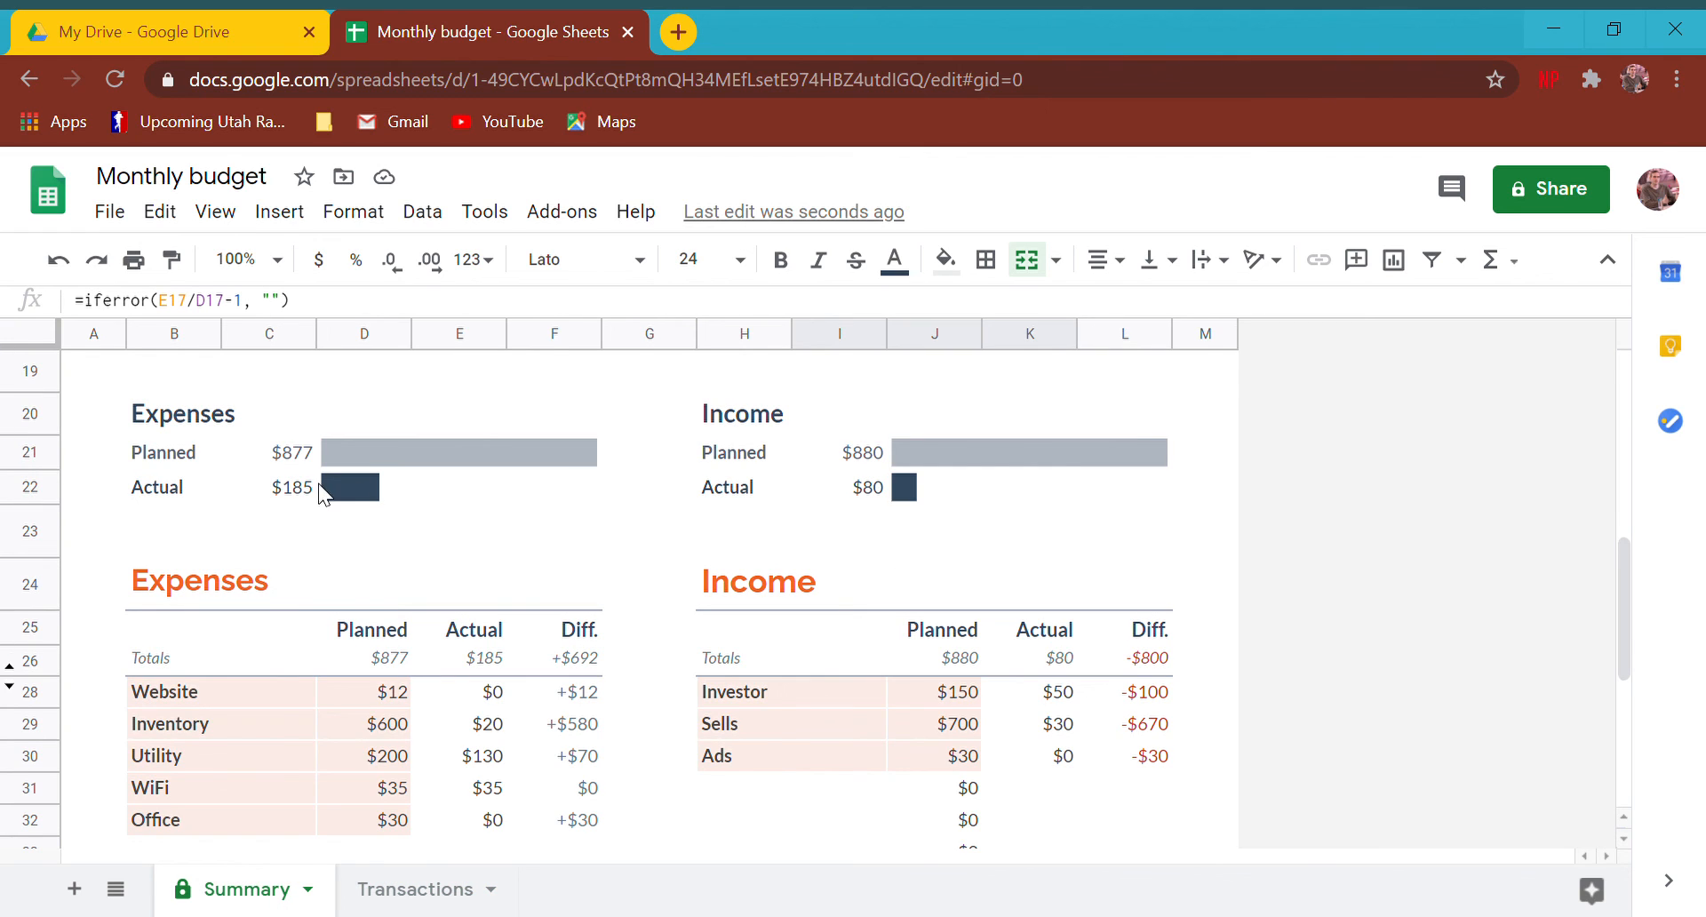
{"action": "left_click", "coordinate": [391, 890]}
{"action": "left_click", "coordinate": [1287, 646]}
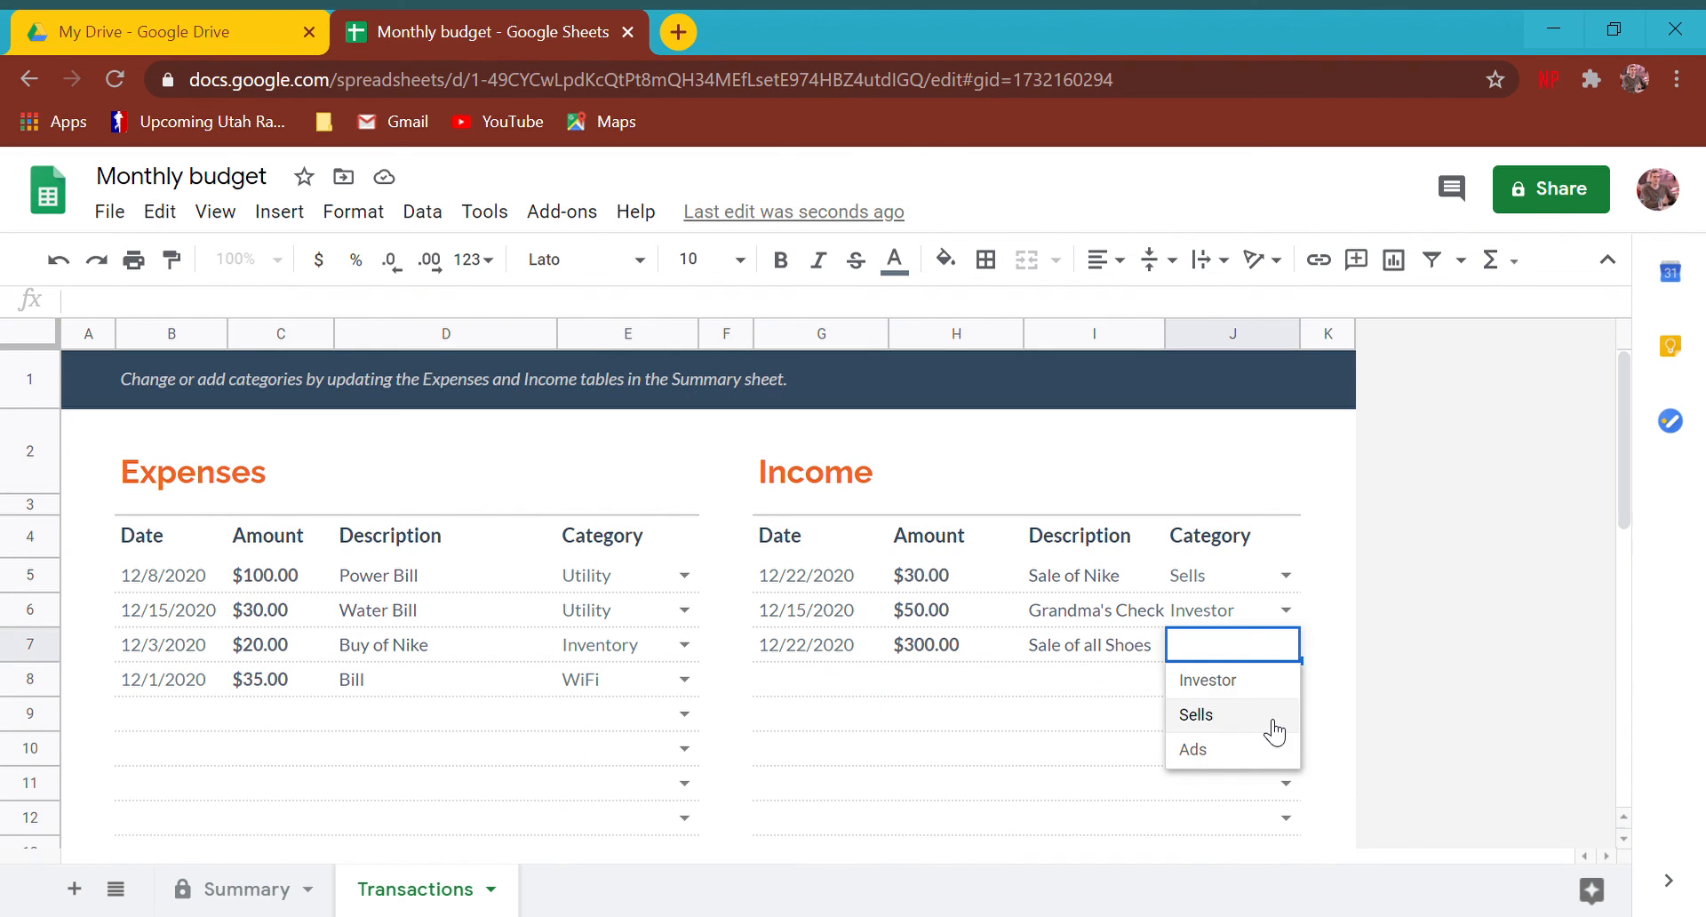
{"action": "left_click", "coordinate": [1276, 712]}
Step: Review the Summary sheet's planned and actual expenses and income, the start and end balances, the change in total savings and the amount saved
{"action": "left_click", "coordinate": [248, 890]}
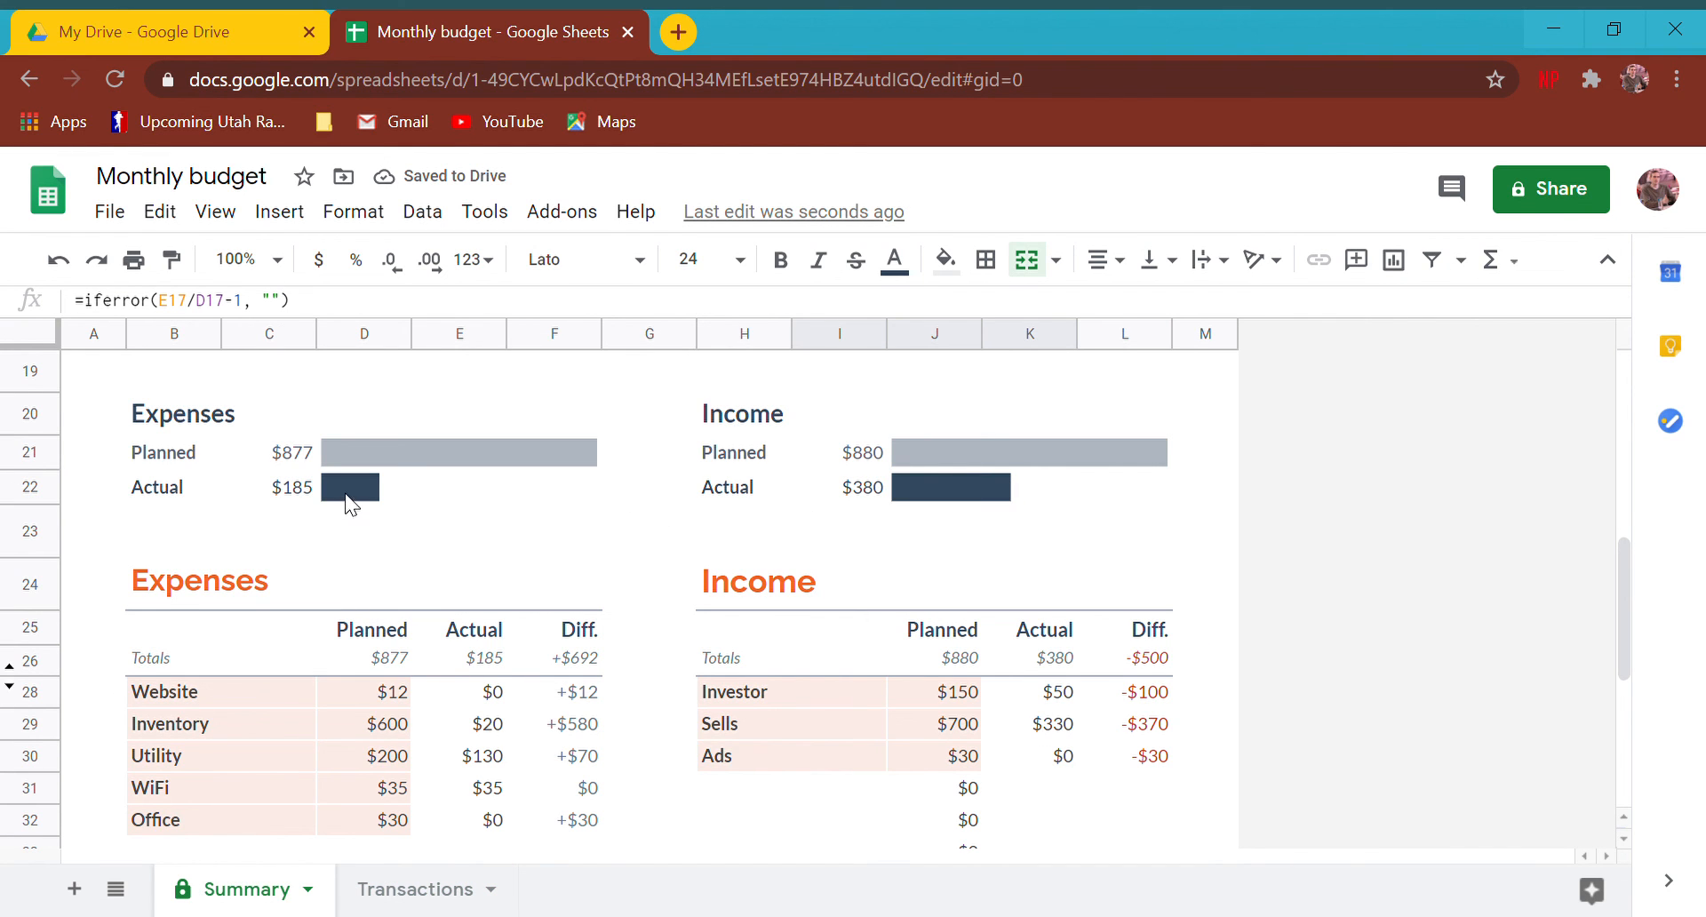
{"action": "scroll", "coordinate": [516, 628], "scroll_direction": "up", "scroll_amount": 2}
{"action": "scroll", "coordinate": [508, 609], "scroll_direction": "down", "scroll_amount": 20}
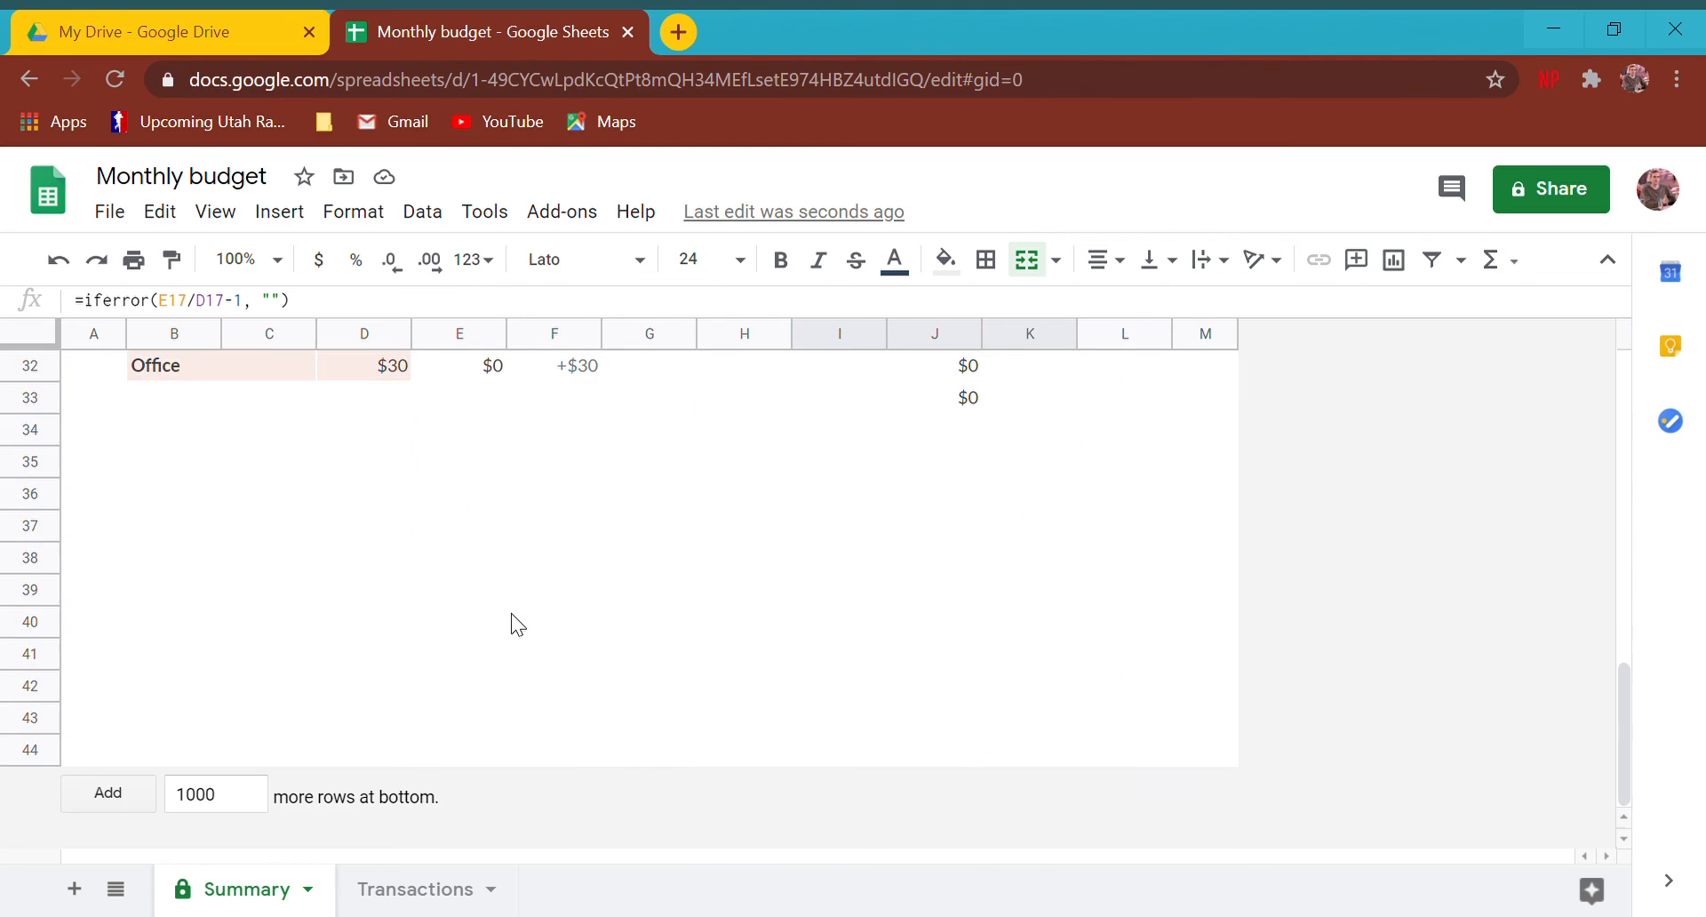
{"action": "scroll", "coordinate": [510, 611], "scroll_direction": "up", "scroll_amount": 20}
{"action": "scroll", "coordinate": [512, 612], "scroll_direction": "down", "scroll_amount": 1}
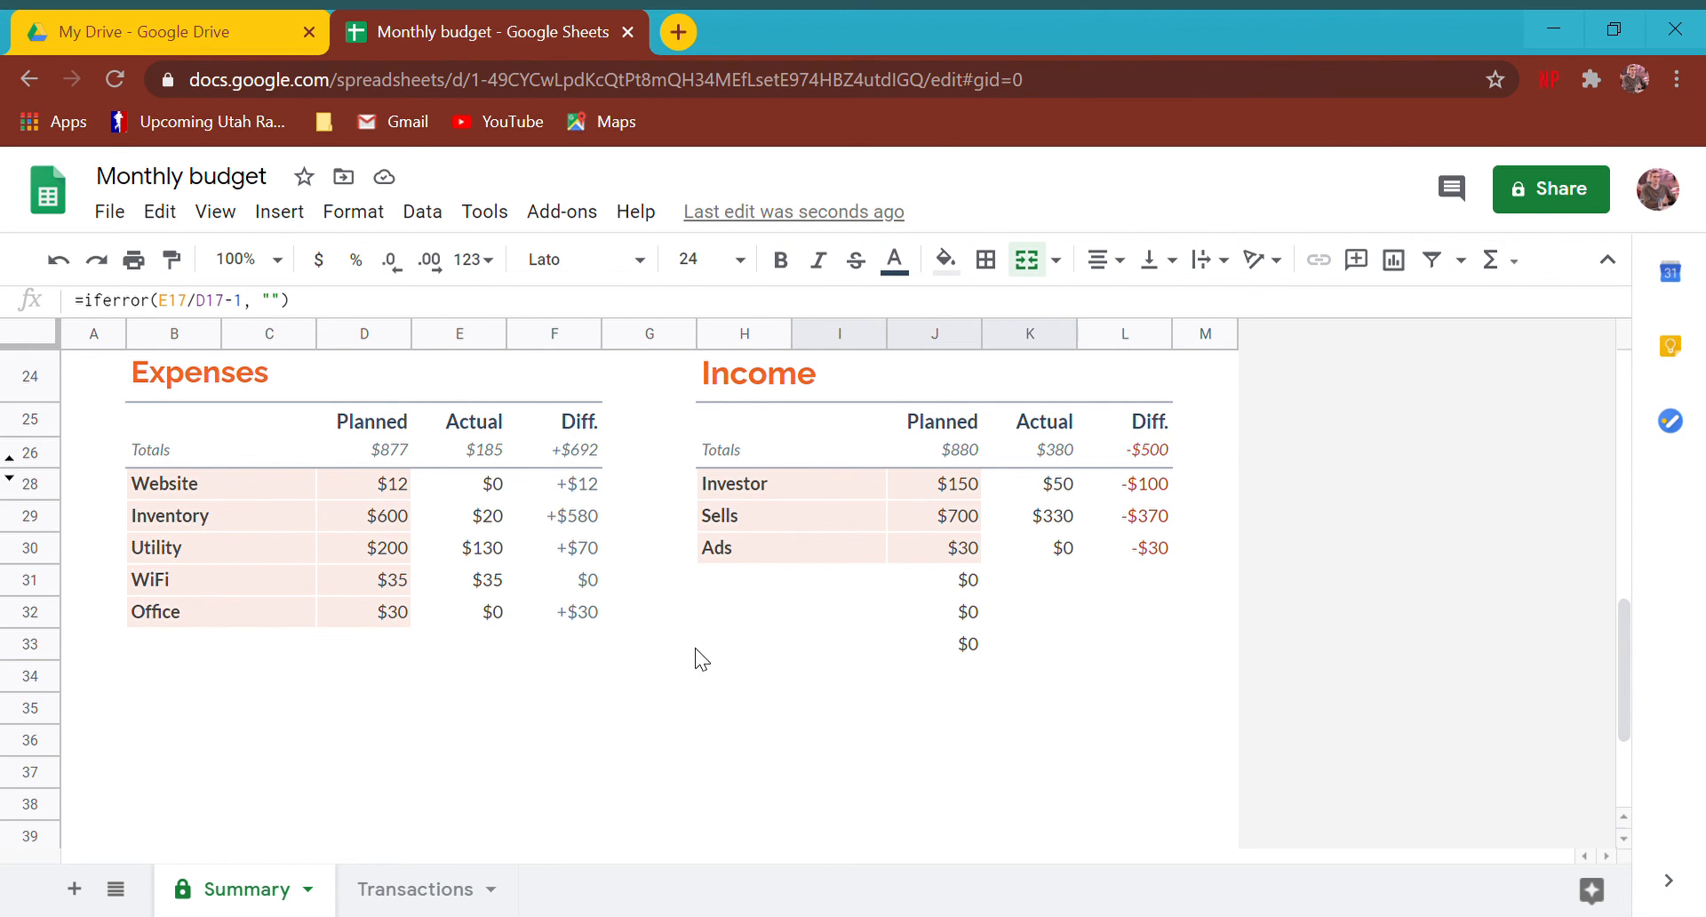
{"action": "scroll", "coordinate": [680, 647], "scroll_direction": "up", "scroll_amount": 10}
{"action": "scroll", "coordinate": [653, 641], "scroll_direction": "down", "scroll_amount": 2}
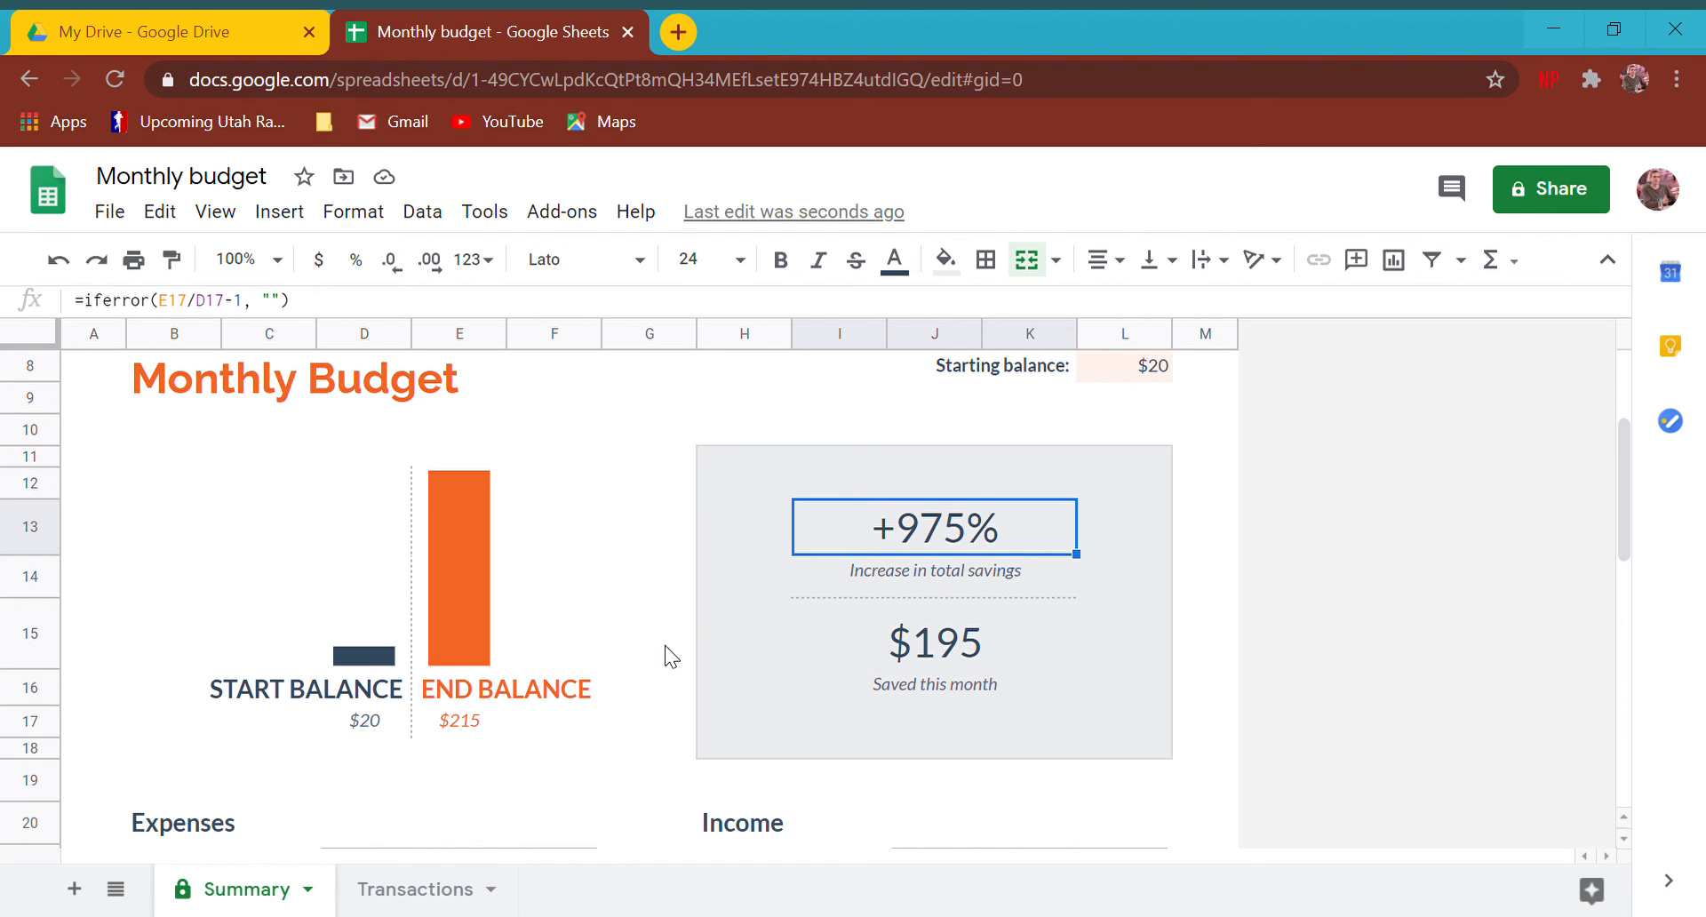
{"action": "left_click", "coordinate": [973, 662]}
{"action": "scroll", "coordinate": [666, 665], "scroll_direction": "down", "scroll_amount": 4}
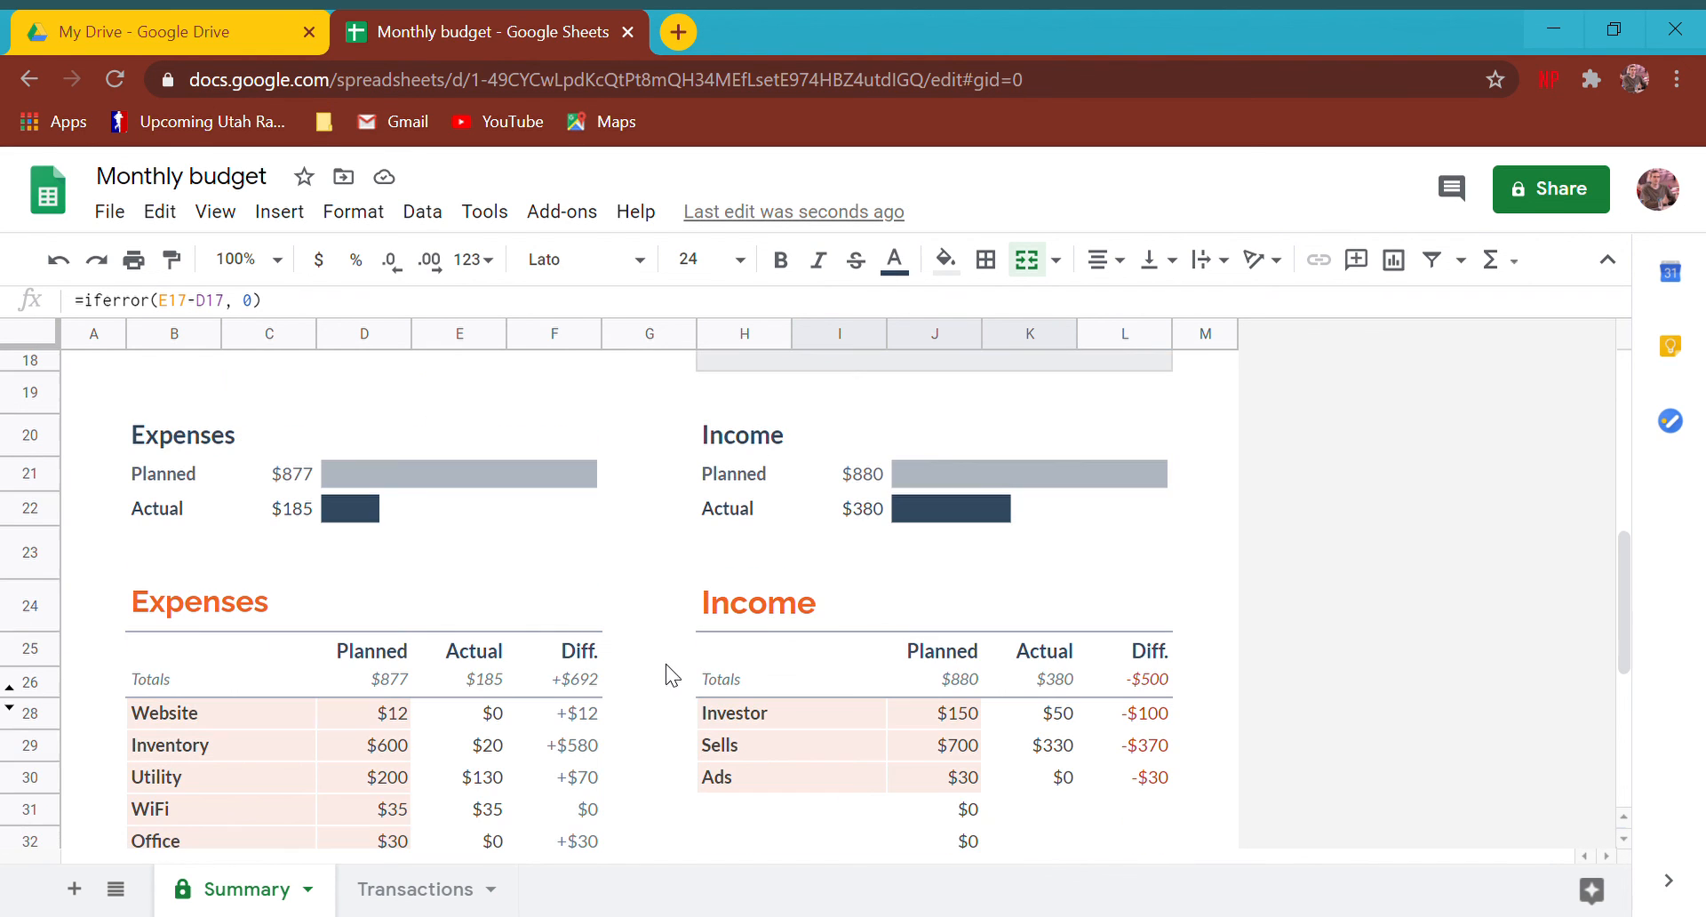
{"action": "scroll", "coordinate": [673, 675], "scroll_direction": "up", "scroll_amount": 7}
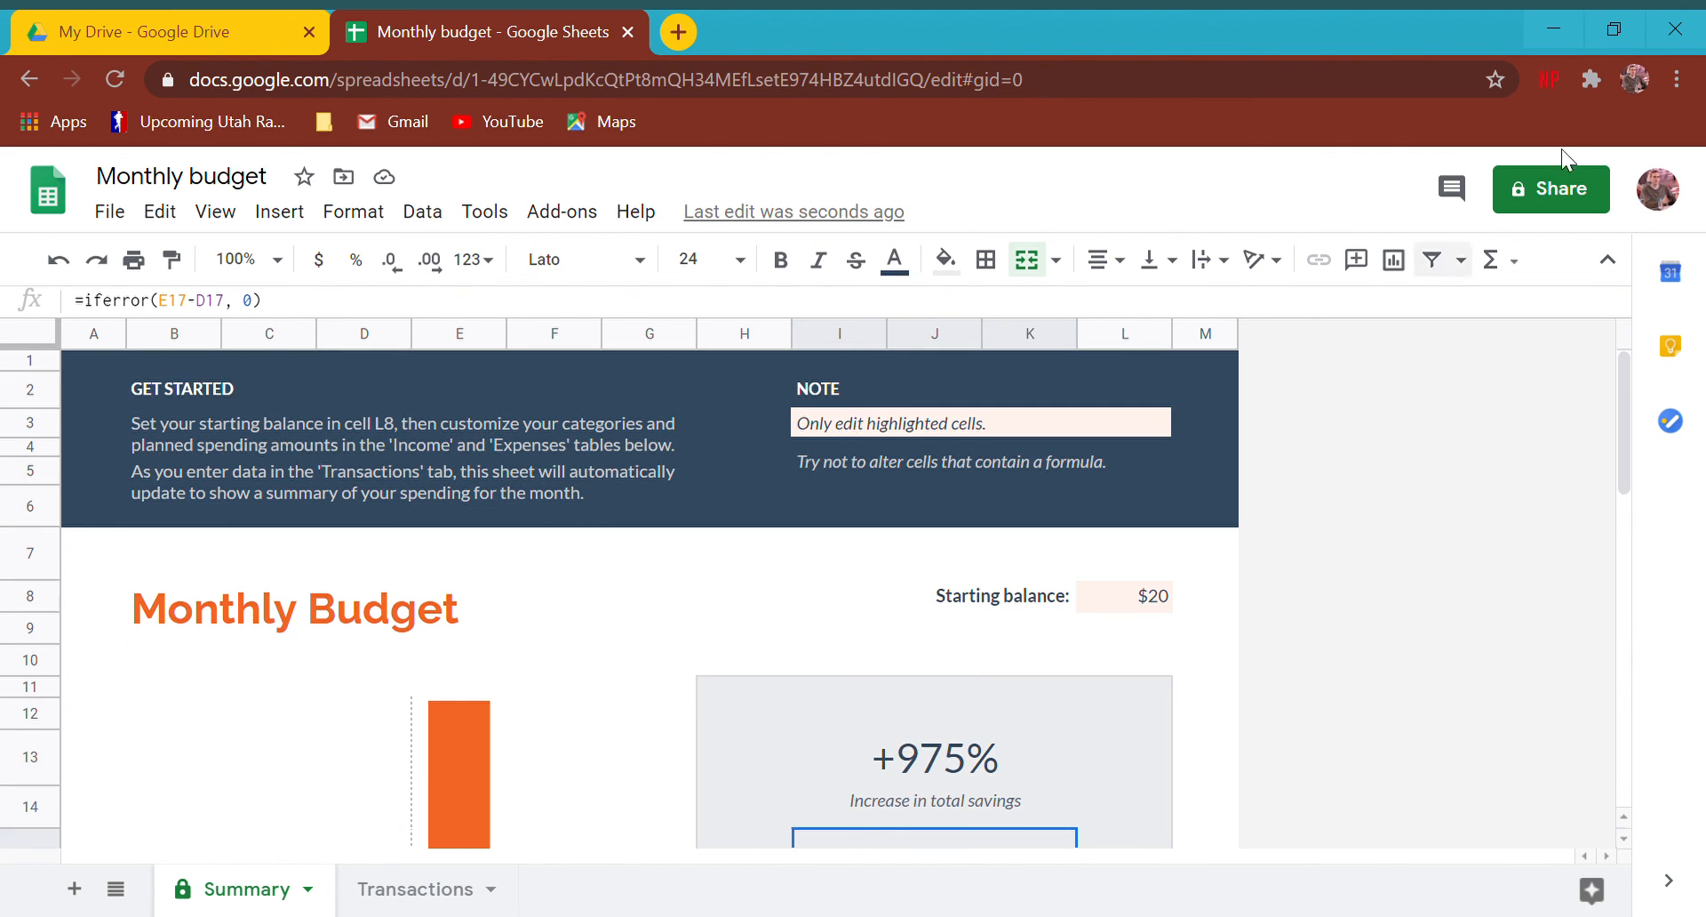